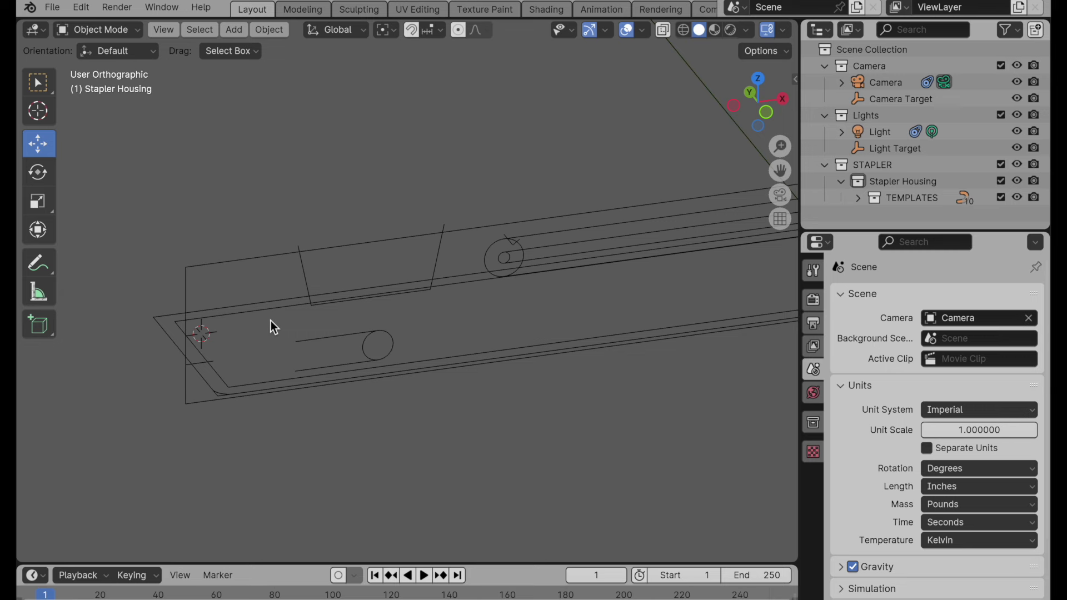
Step: Select the large Template 0 outline and snap the 3D cursor to it with Cursor to Selected
left_click(306, 281)
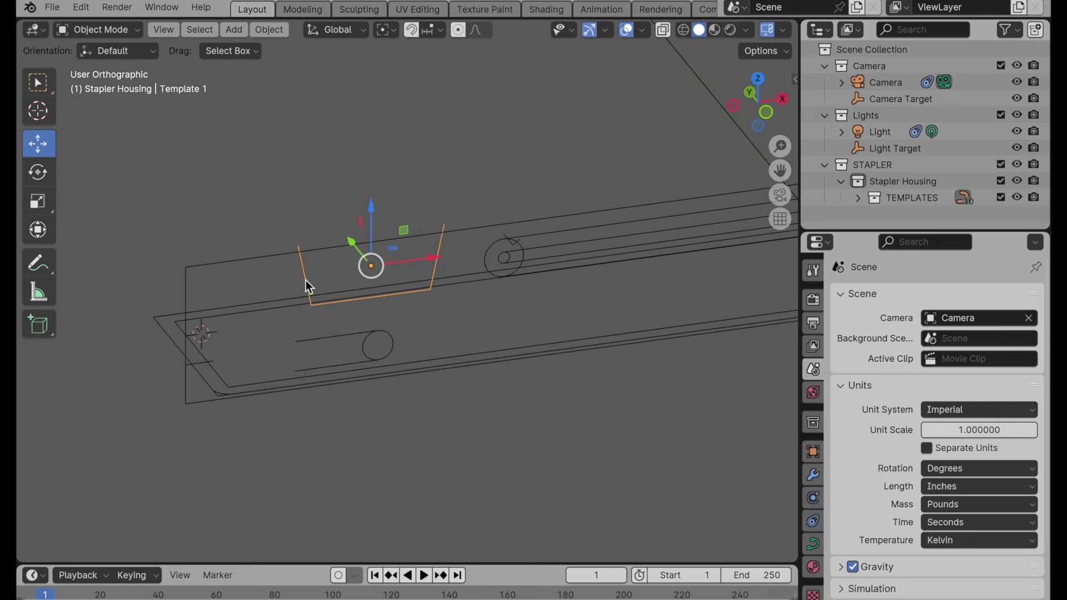
left_click(247, 261)
mouse_move(398, 424)
middle_mouse_down()
mouse_move(381, 376)
mouse_move(401, 409)
middle_mouse_up()
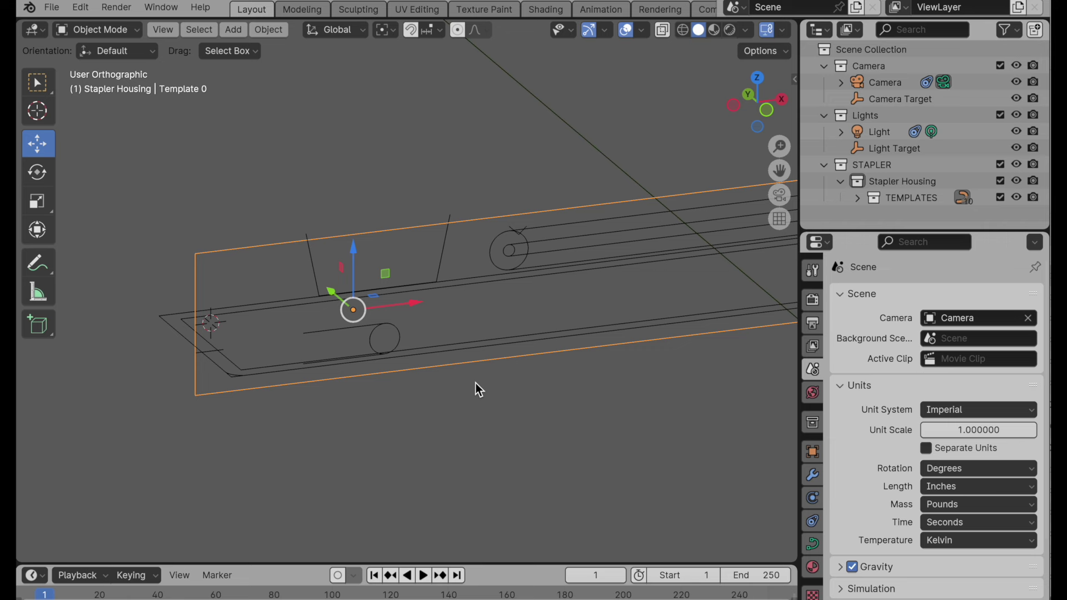
key("shift+s")
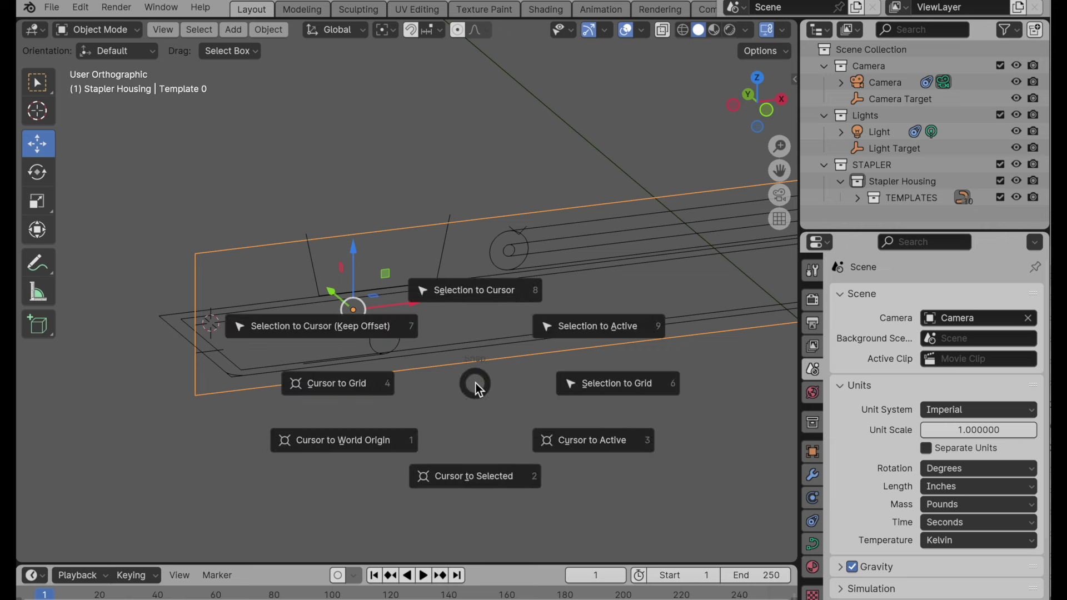
left_click(485, 479)
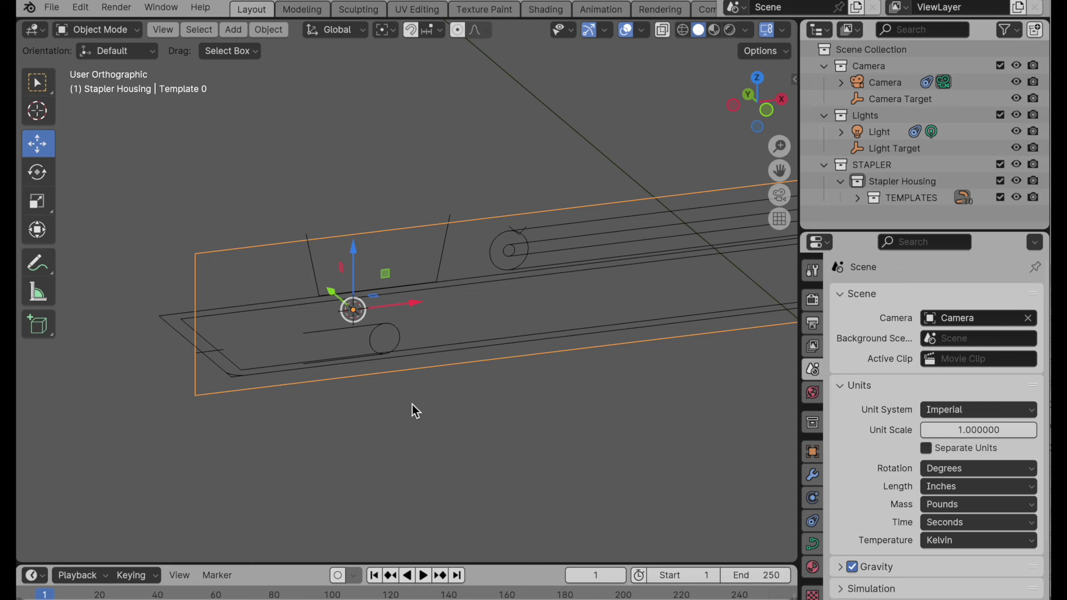
middle_click_drag(416, 411, 319, 376)
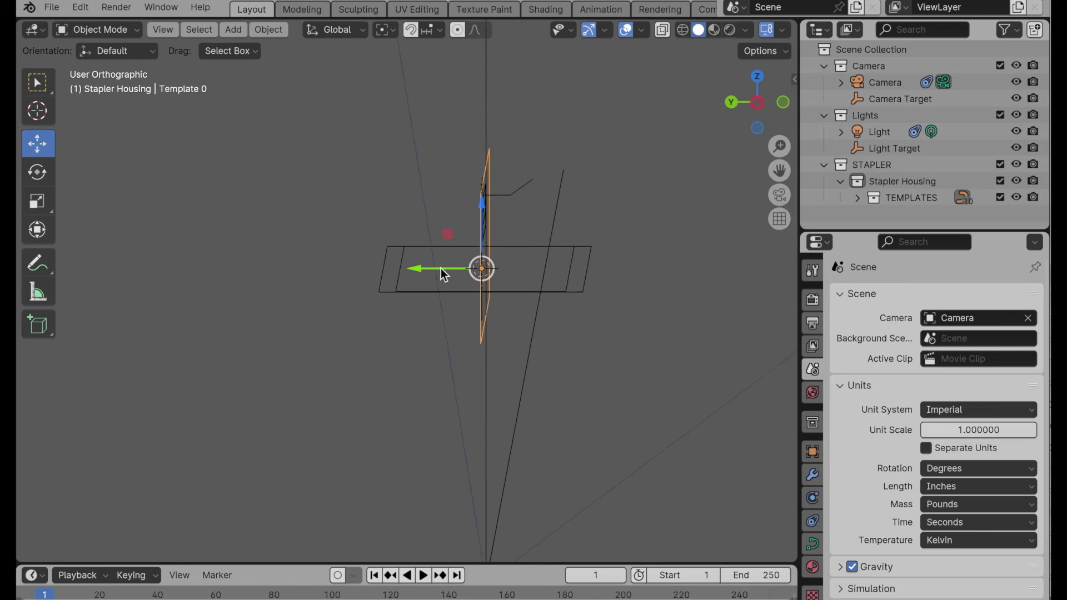
middle_click_drag(444, 268, 396, 409)
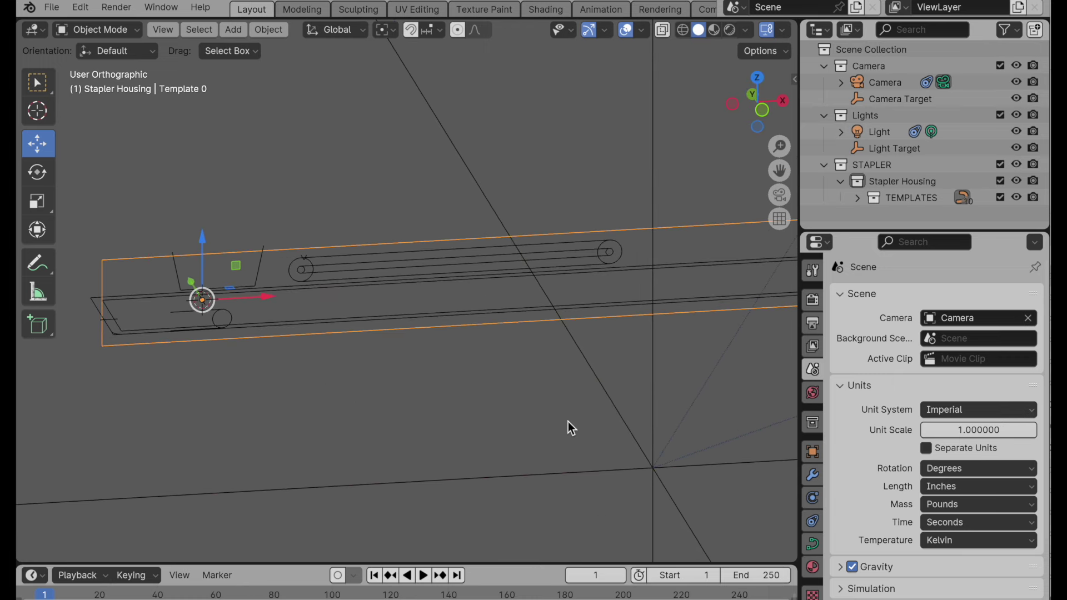
Step: Set the Unit System to Metric with Length in Centimeters, then view the templates in Front Orthographic
left_click(935, 467)
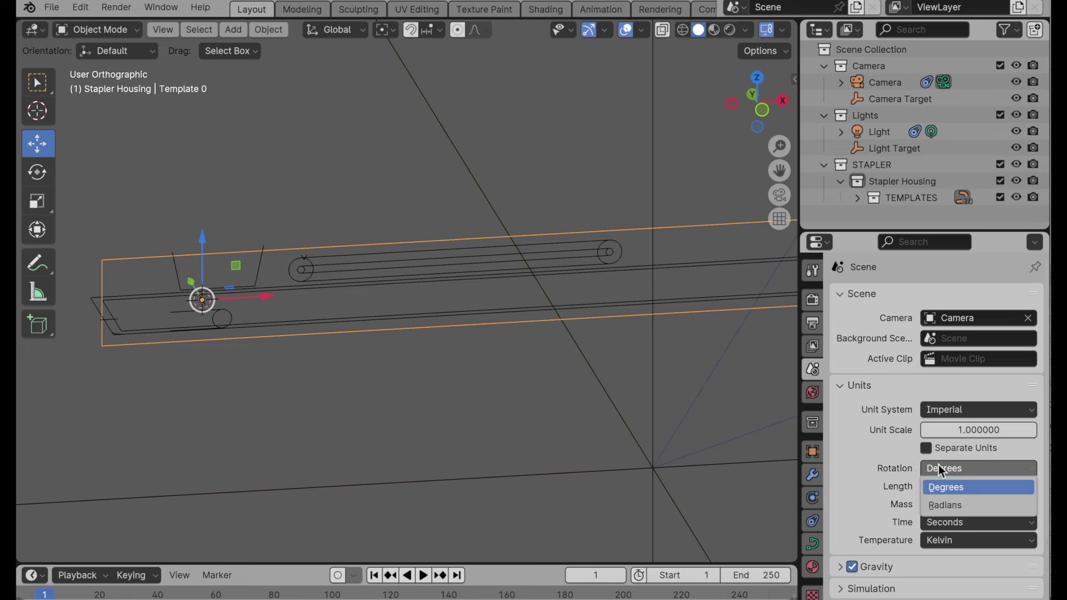
left_click(958, 408)
left_click(960, 448)
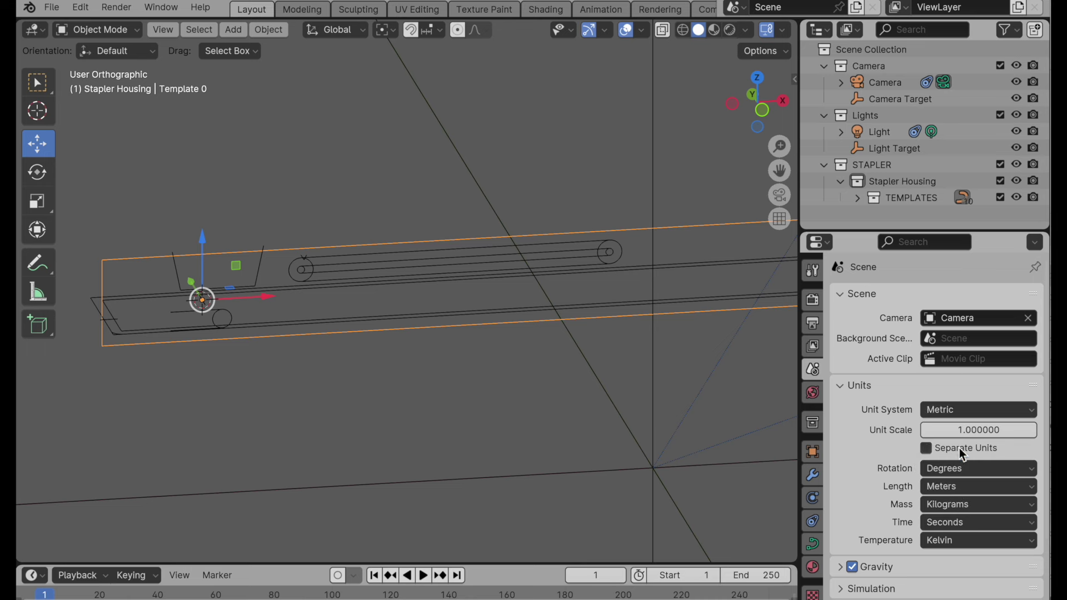
left_click(959, 487)
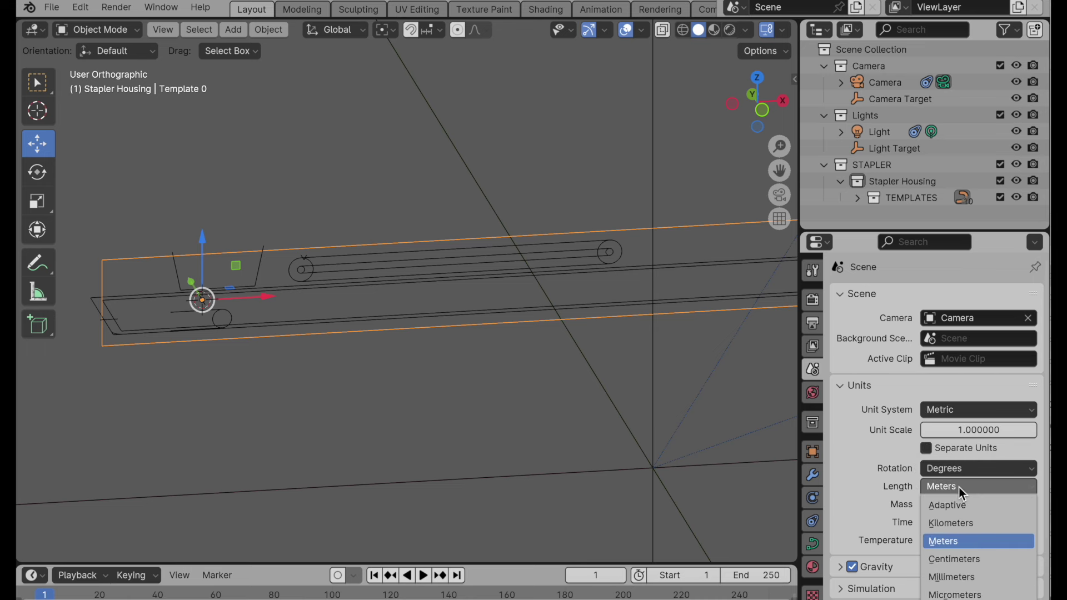
left_click(960, 559)
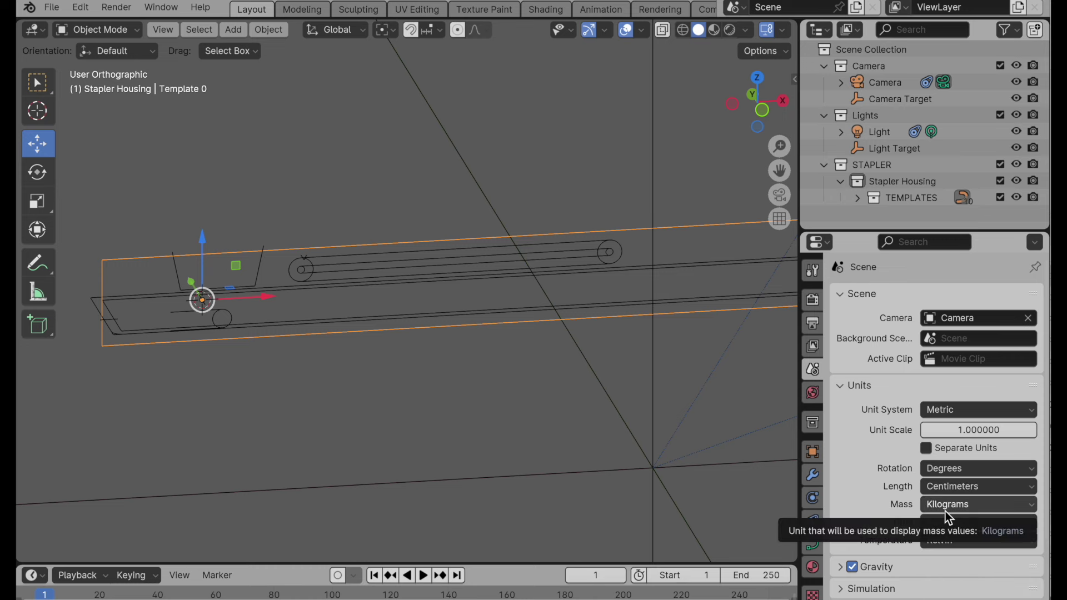
left_click(762, 110)
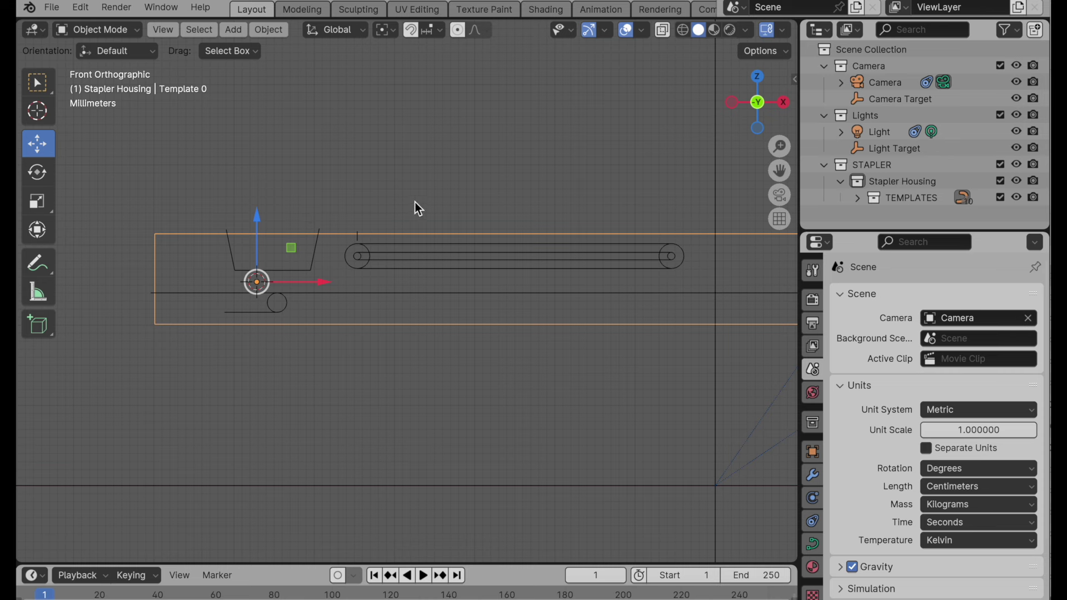
Step: Add a cube mesh with Size 1 cm and raise it slightly along Z
key("shift+a")
mouse_move(471, 202)
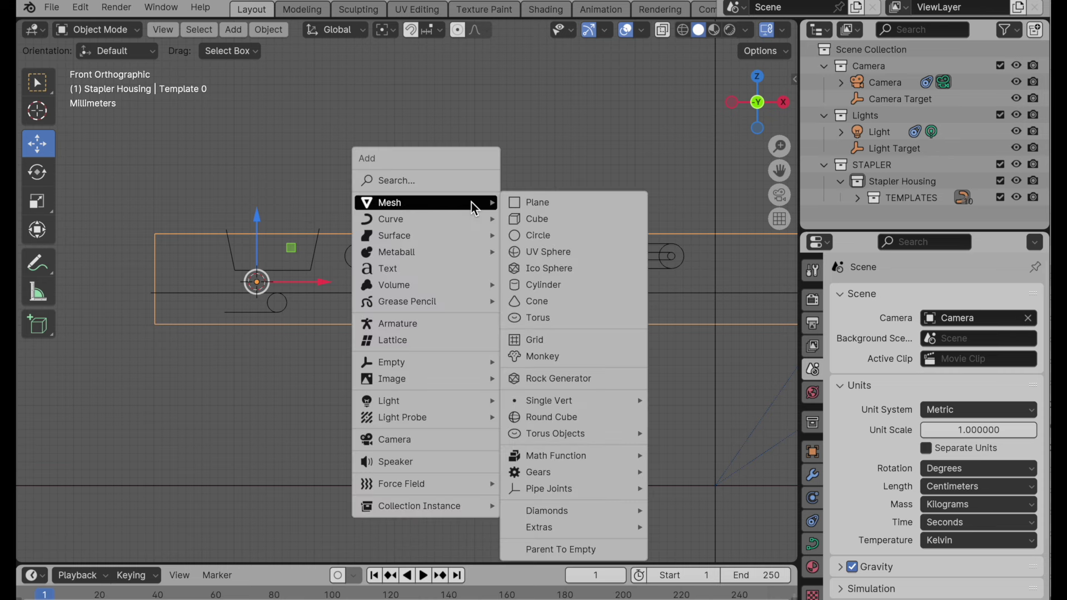
left_click(543, 222)
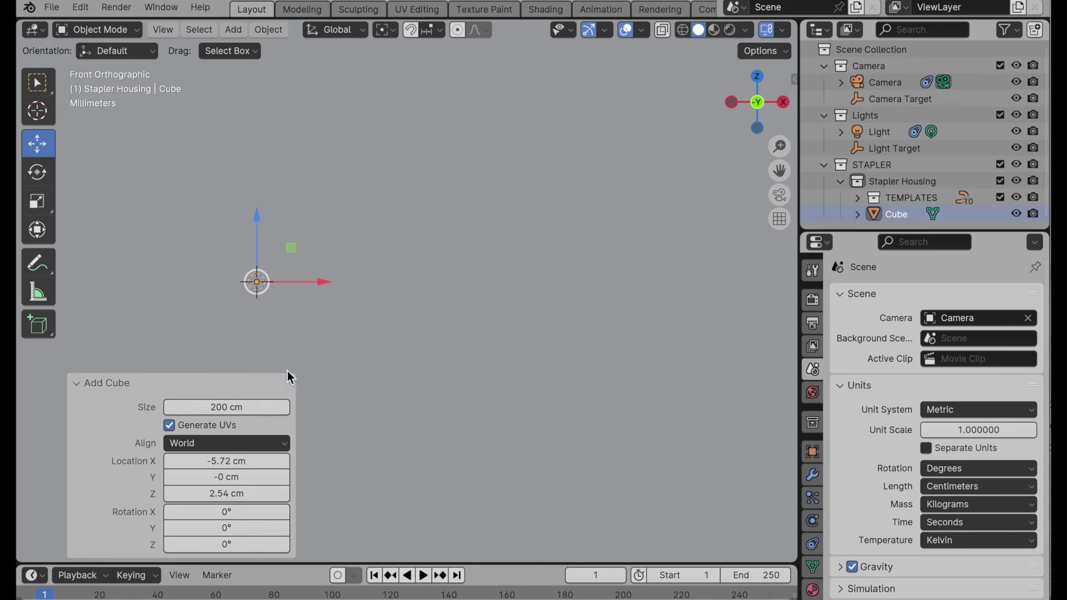
left_click(239, 408)
type("1")
key("Return")
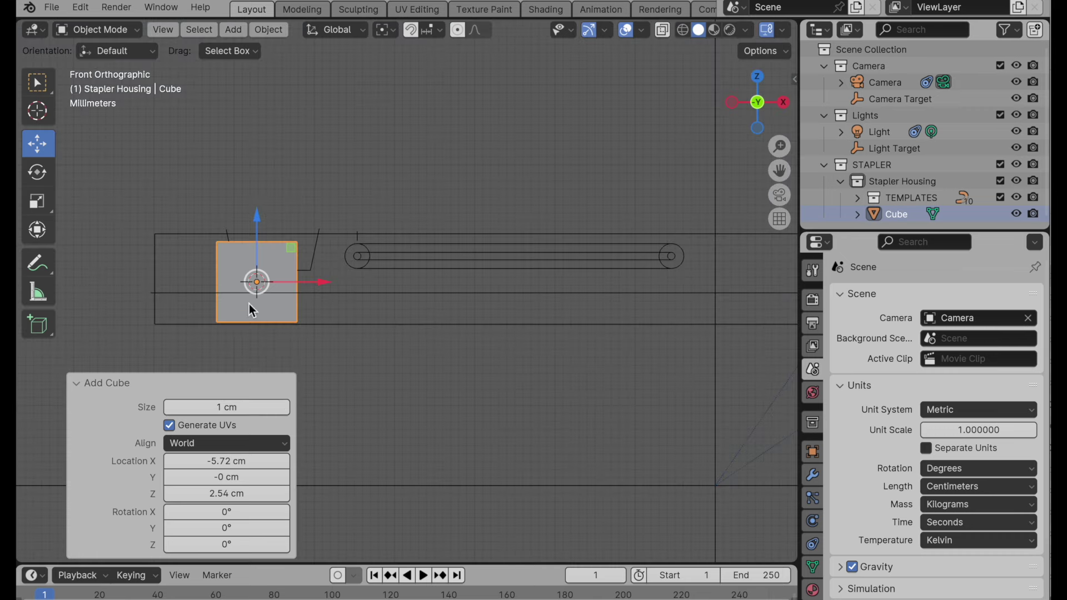
scroll(253, 311, "up", 5)
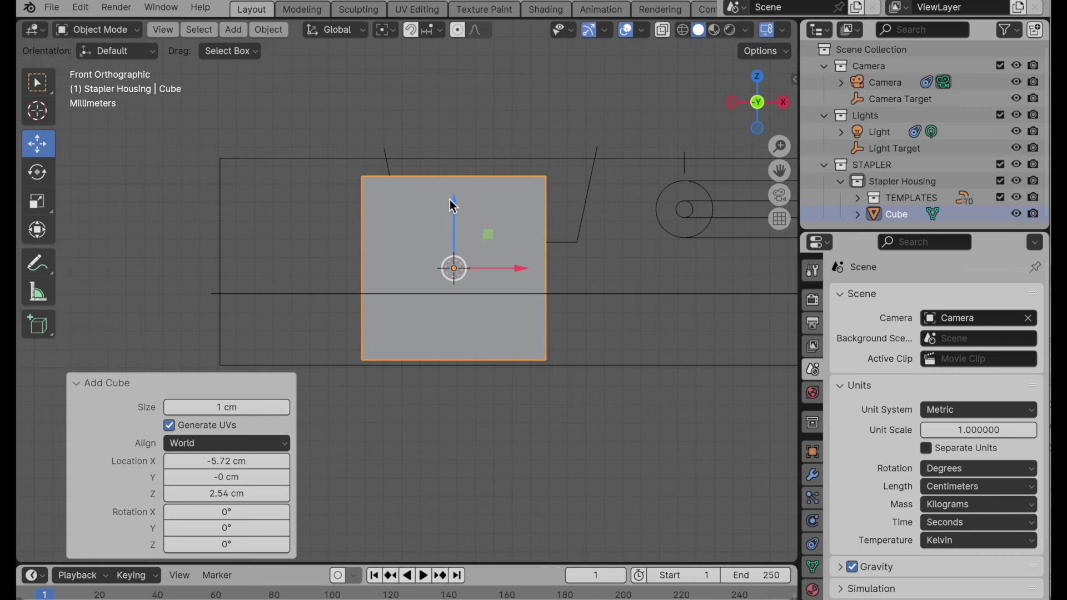
left_click_drag(453, 200, 459, 199)
left_click(294, 160)
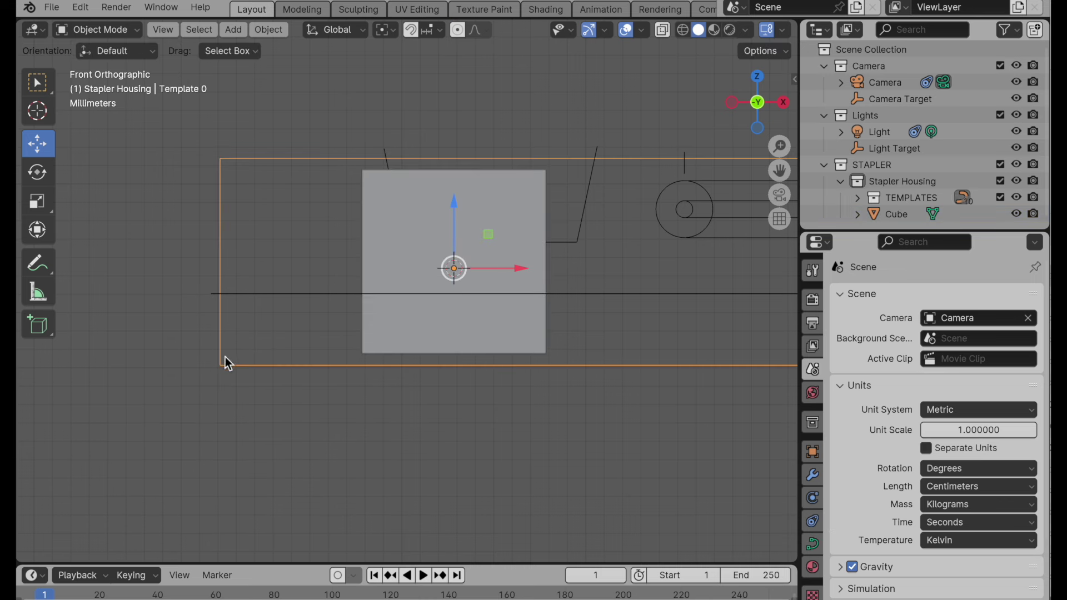
Step: Scale the cube uniformly to about 1.119, checking the fit in Top and Front views
left_click(507, 321)
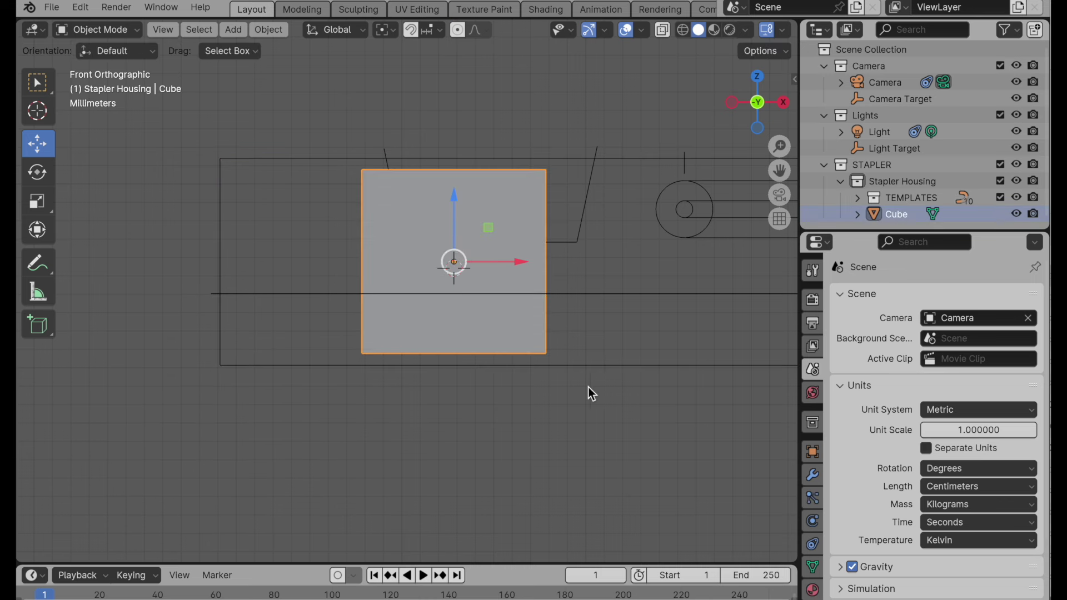
key("s")
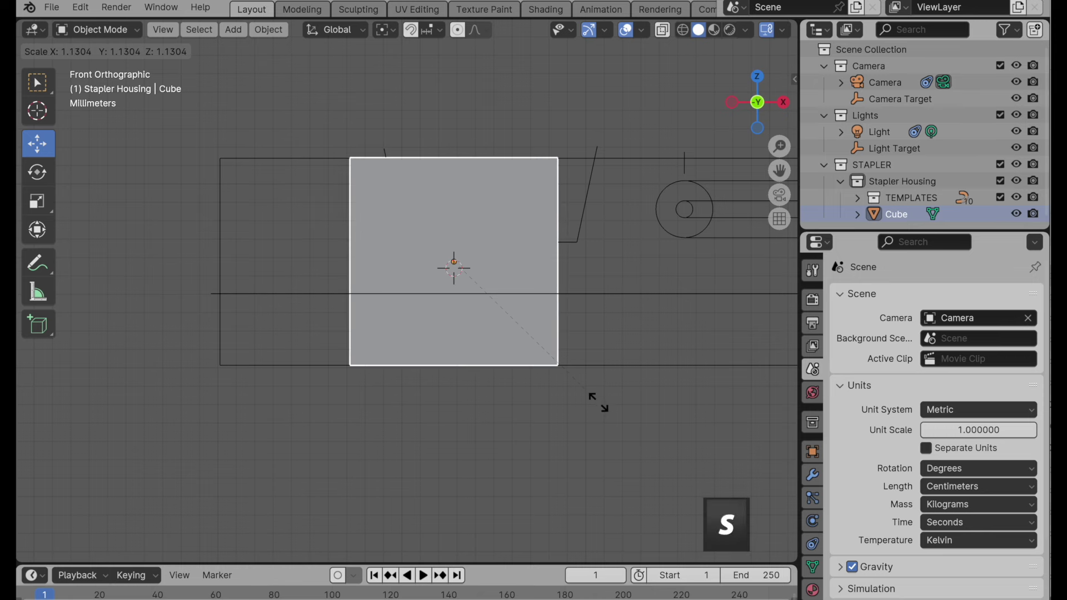
left_click(599, 402)
left_click(756, 77)
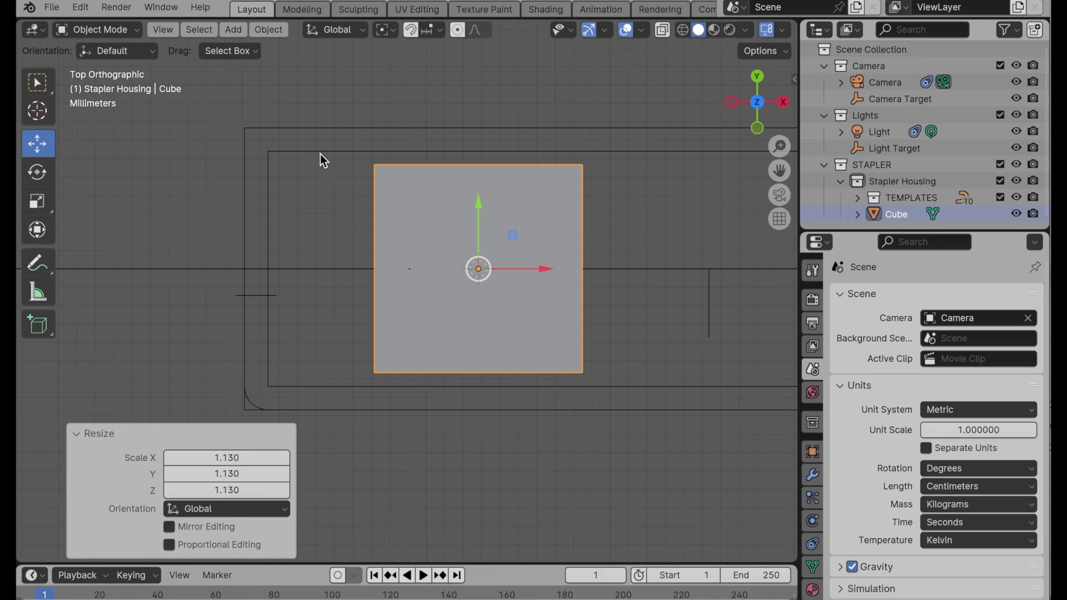
key("s")
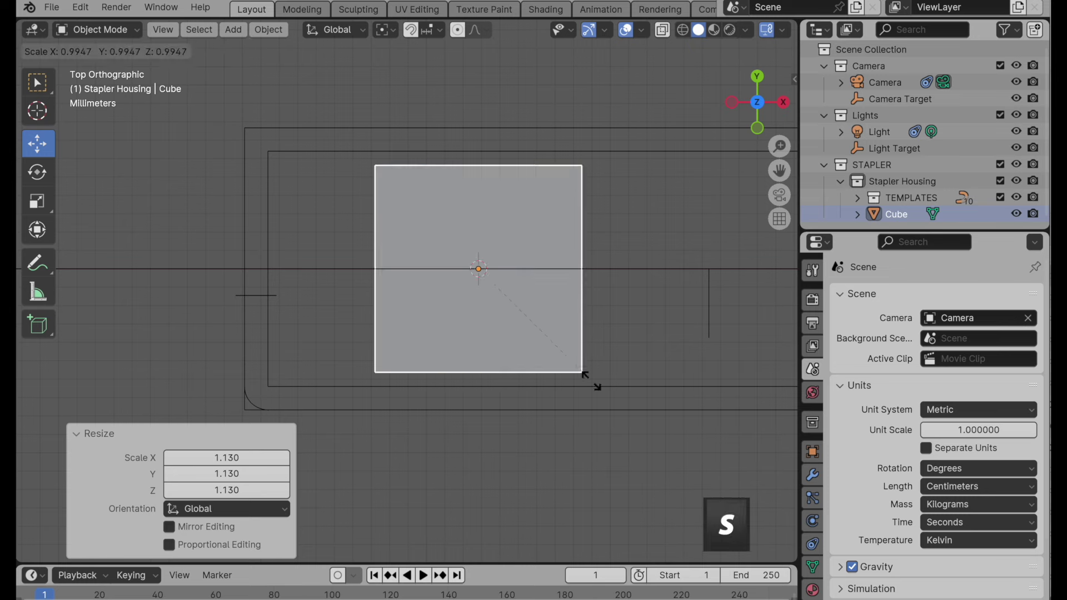
left_click(610, 395)
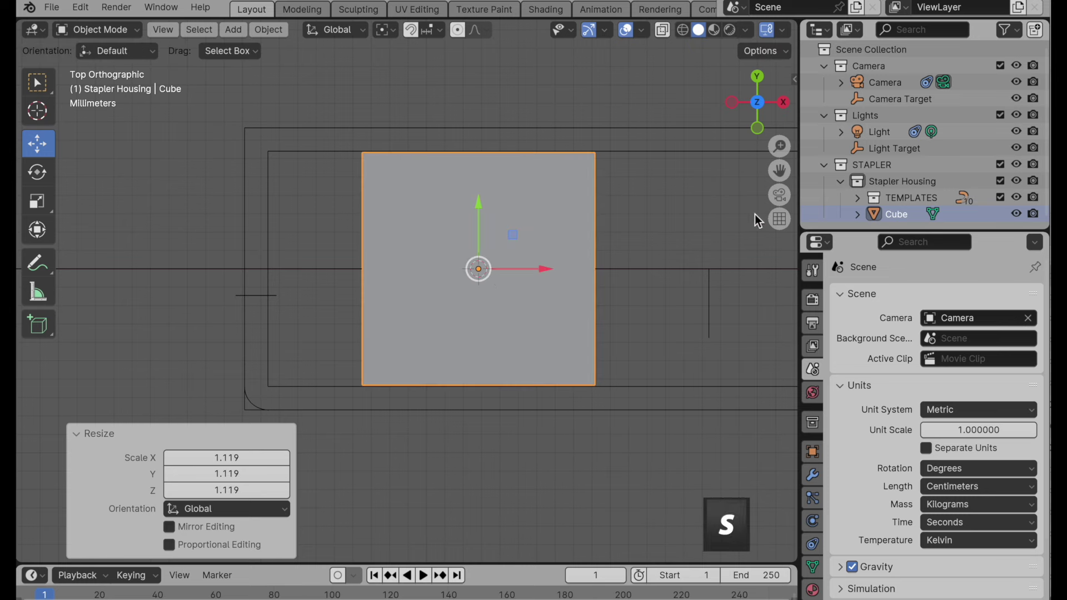
left_click(757, 128)
middle_click_drag(675, 203, 672, 248, "shift")
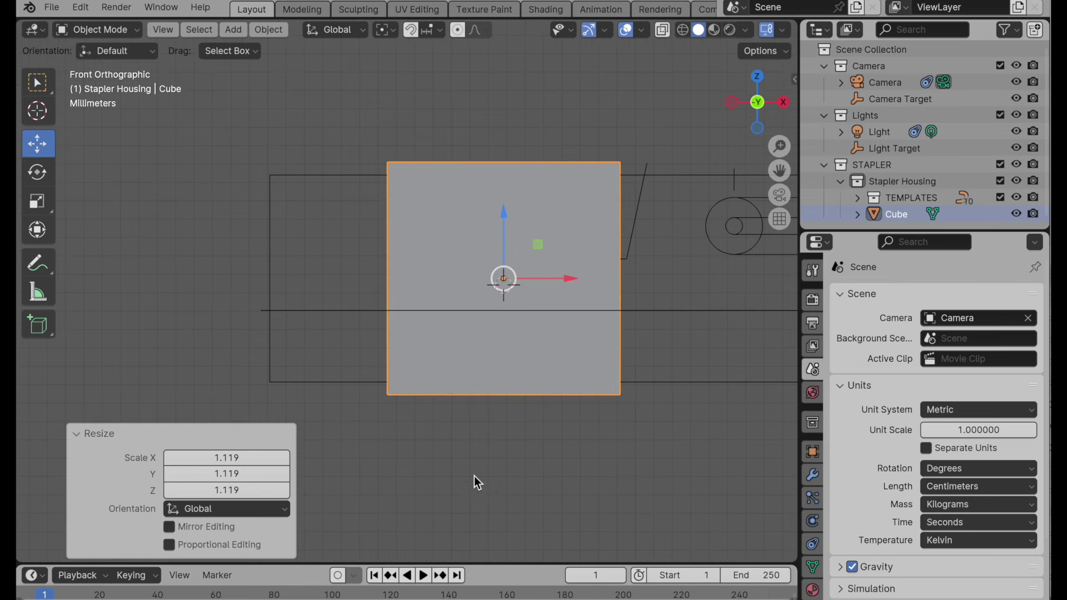
Step: Flatten the cube along Z to 0.890 of its height
key("s")
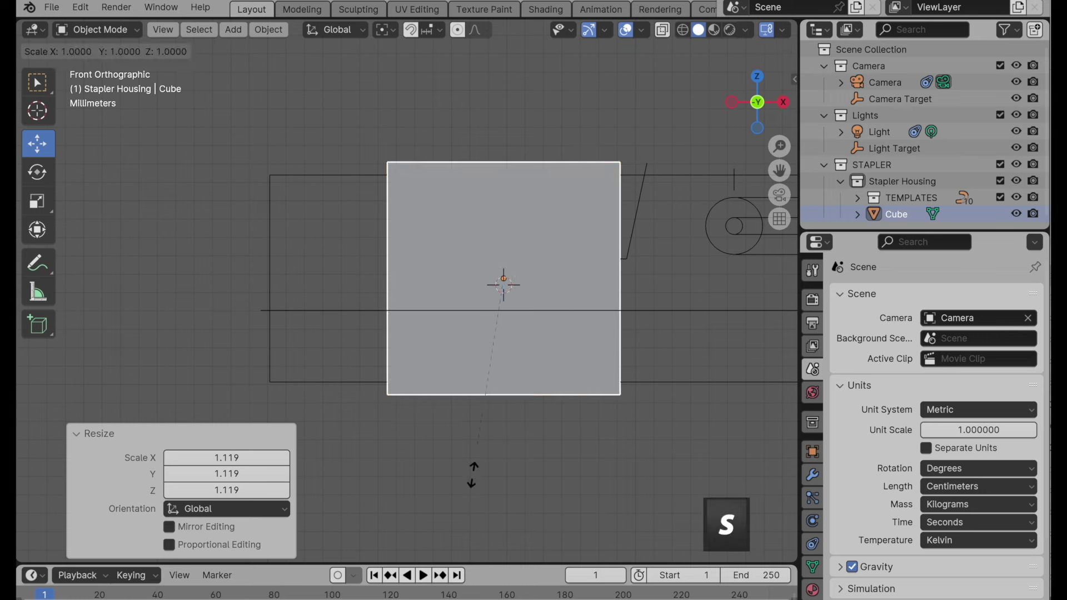
key("z")
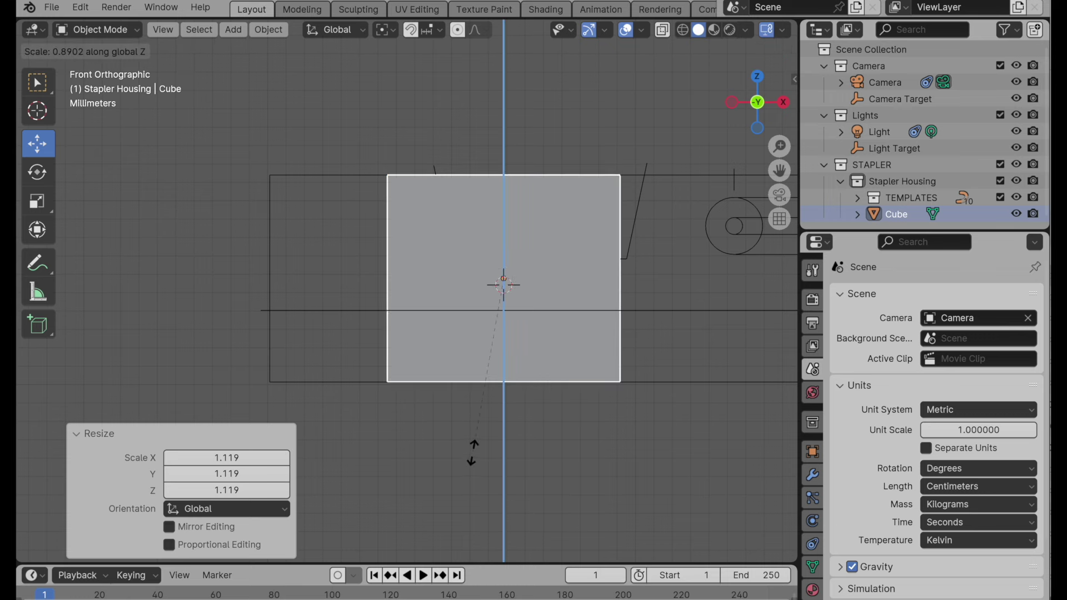
left_click(473, 453)
scroll(524, 345, "down", 3)
middle_click_drag(524, 345, 391, 331, "shift")
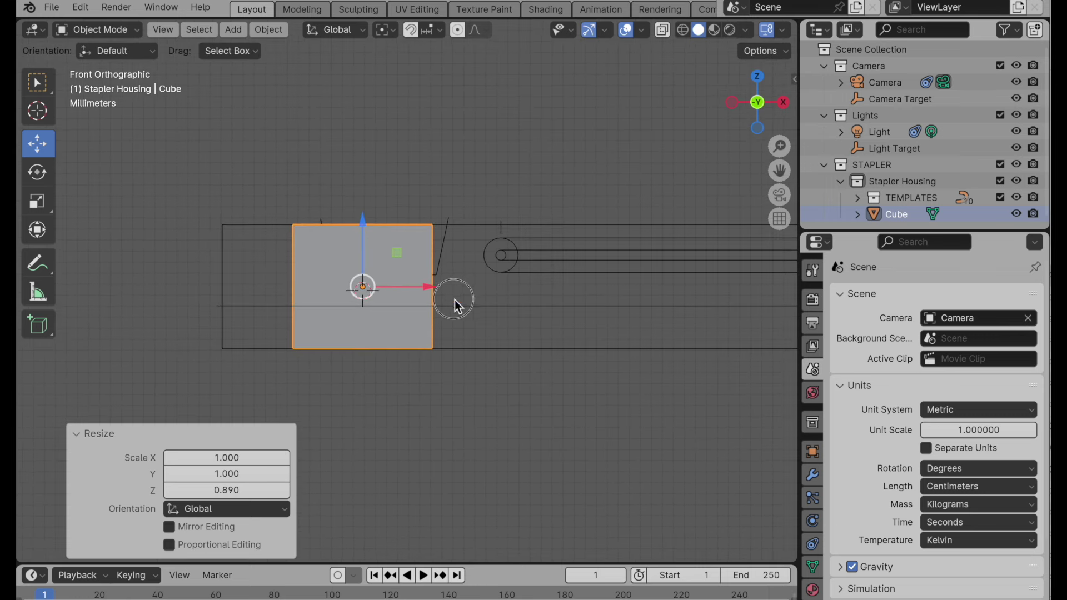
scroll(454, 300, "down", 1)
Step: With X-ray on, slide the cube right to the template and stretch it to 3.397 along X
key("alt+z")
middle_click_drag(454, 328, 393, 319, "shift")
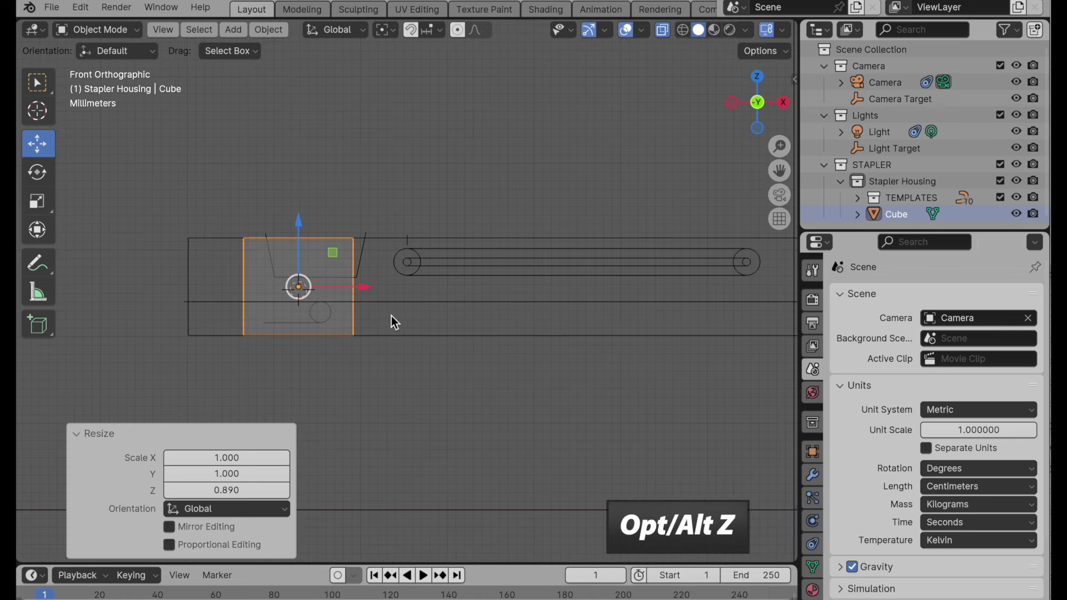
left_click_drag(372, 291, 477, 299)
key("s")
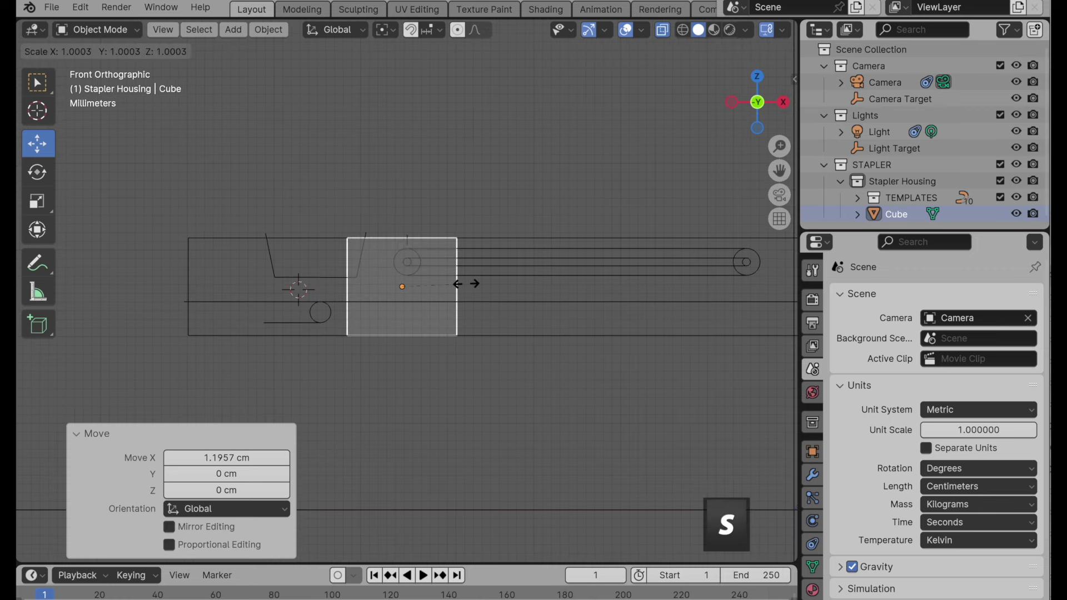
key("x")
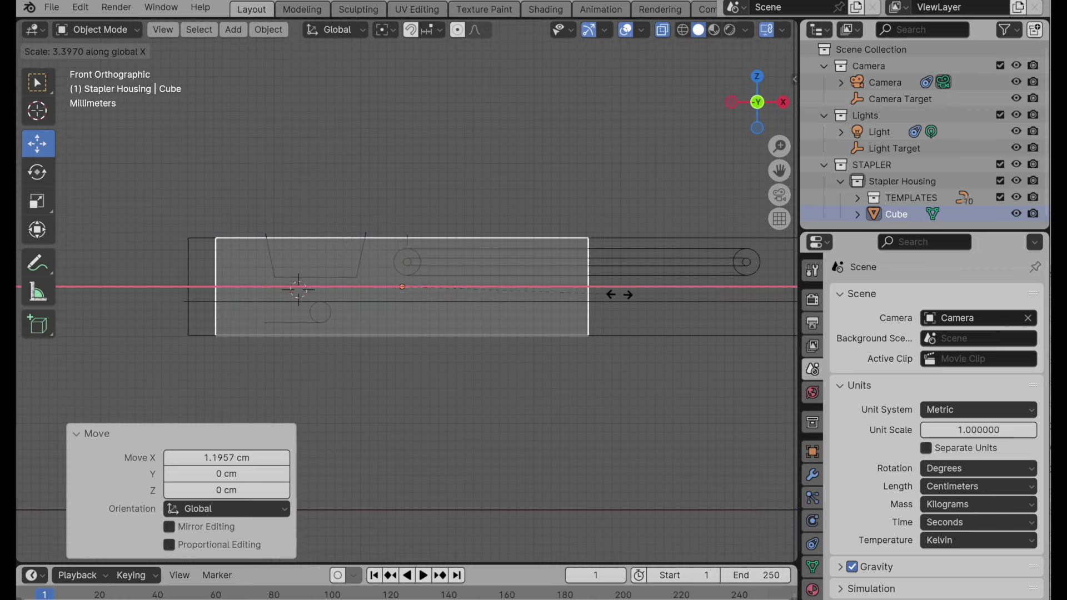
left_click(620, 293)
Step: From the top view, refine the cube's X scale by 1.087 to match the housing length
left_click(763, 81)
scroll(512, 234, "down", 2)
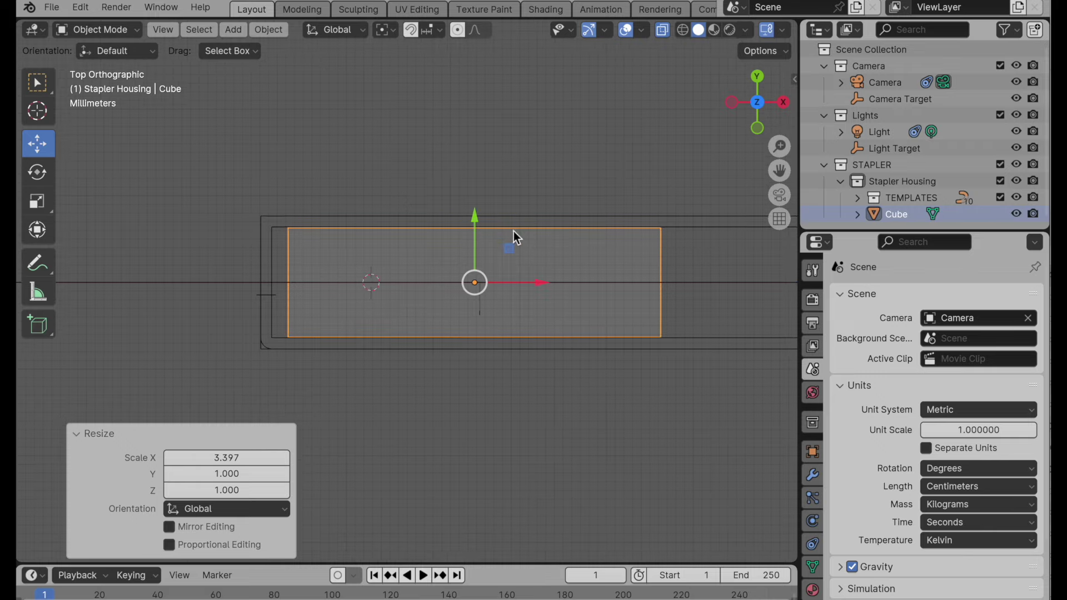
scroll(512, 233, "up", 3)
key("s")
key("x")
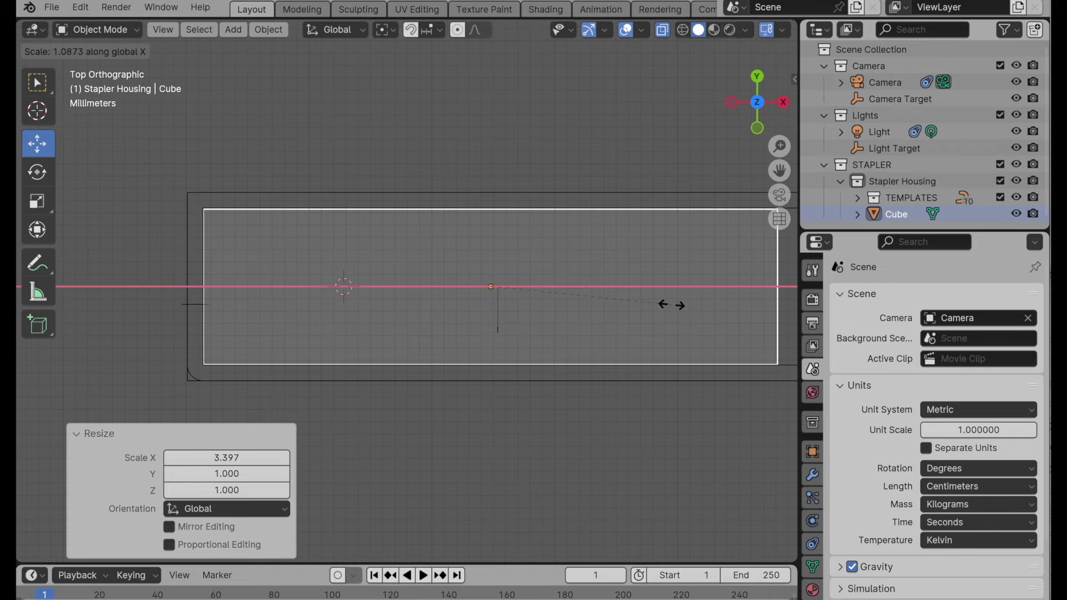
left_click(672, 305)
middle_click_drag(672, 304, 566, 311, "shift")
key("KP_1")
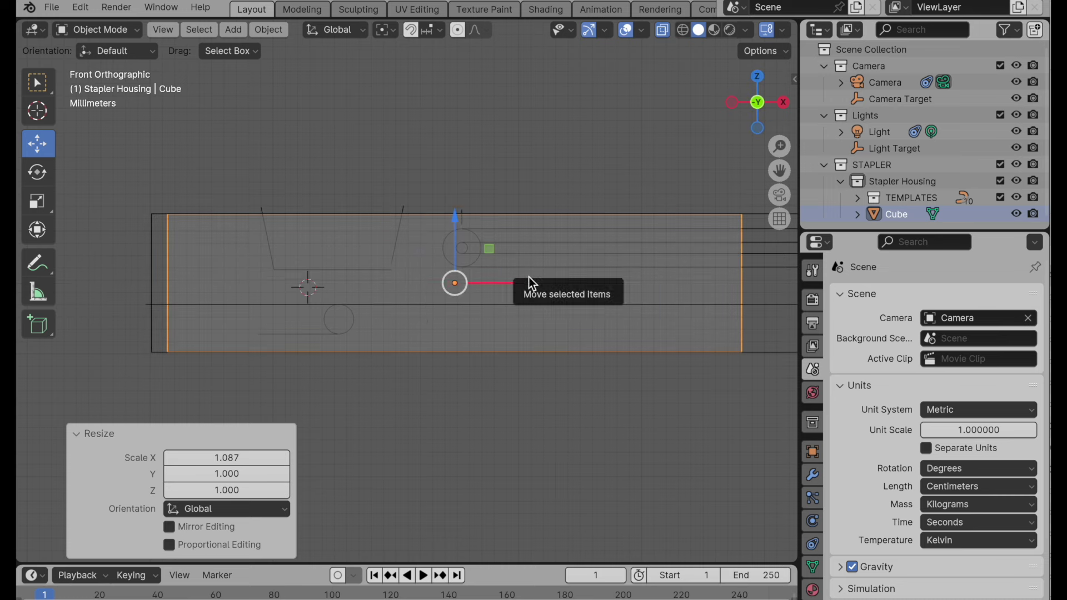
Step: Apply the cube's rotation and scale, then enter Edit Mode
key("ctrl+a")
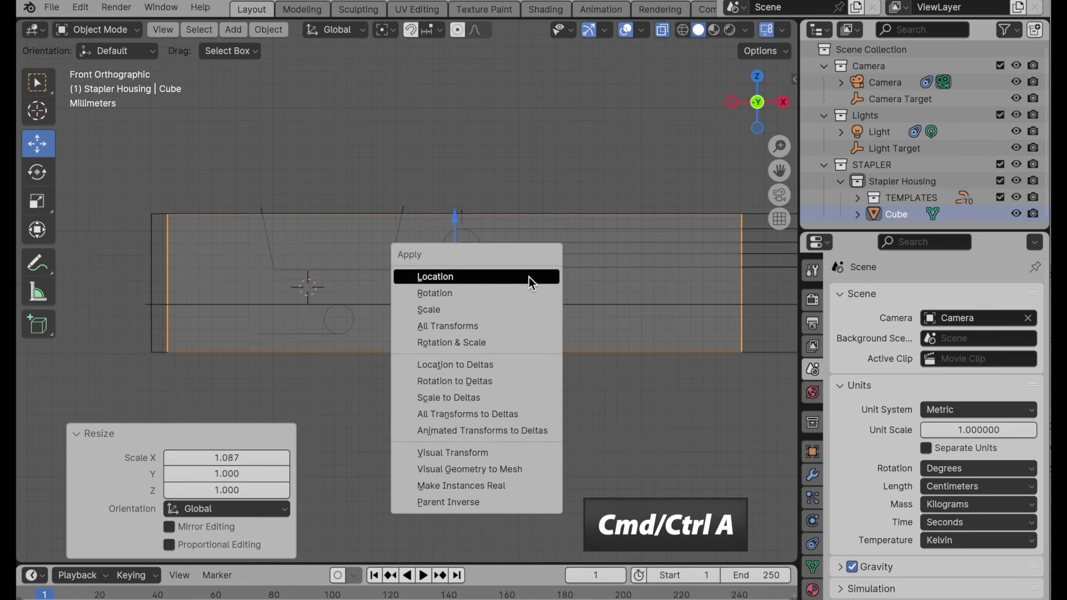
left_click(523, 342)
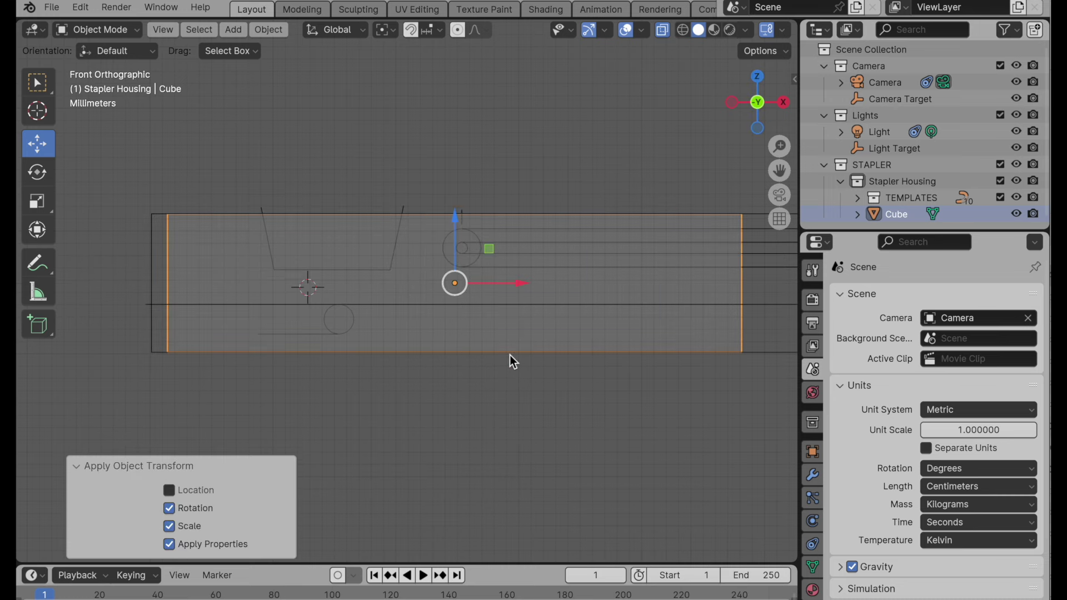
middle_click_drag(506, 351, 599, 386)
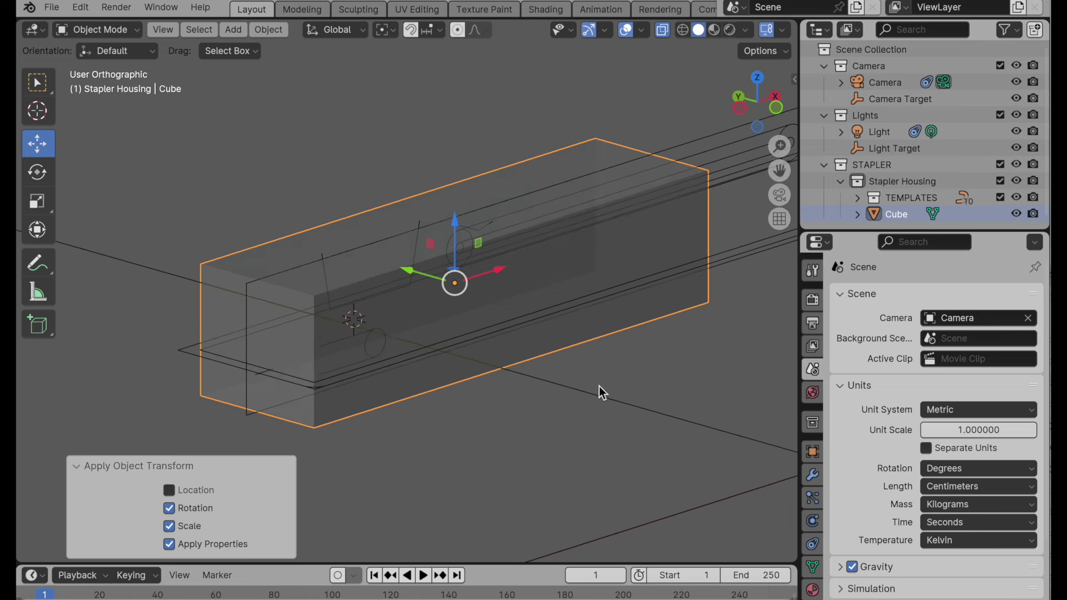
key("Tab")
Step: Delete the box's top, end and bottom faces to leave an open shell
middle_click_drag(666, 339, 505, 233)
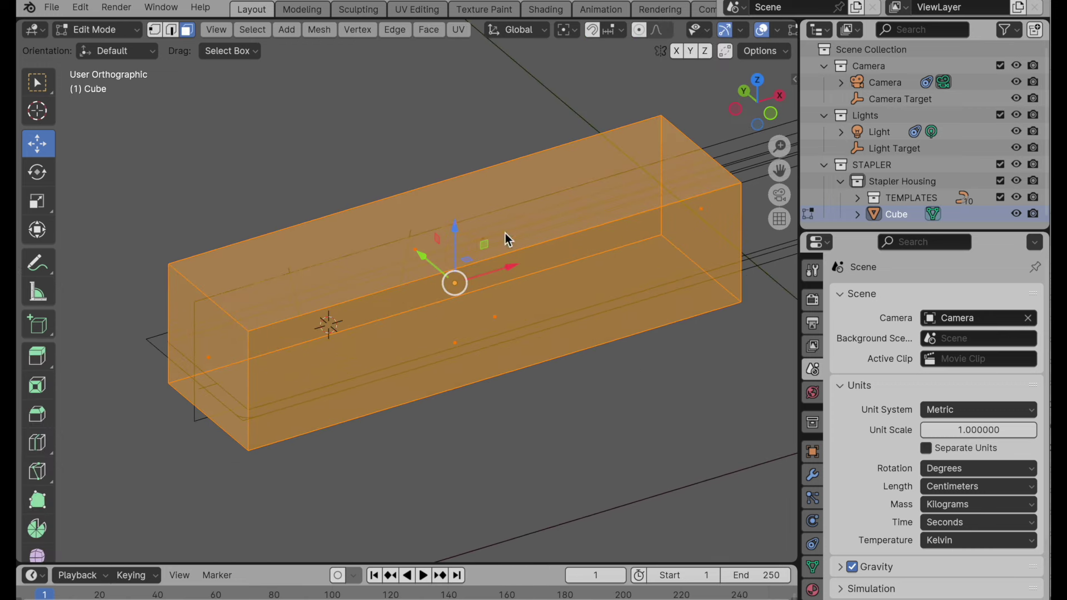
left_click(433, 234)
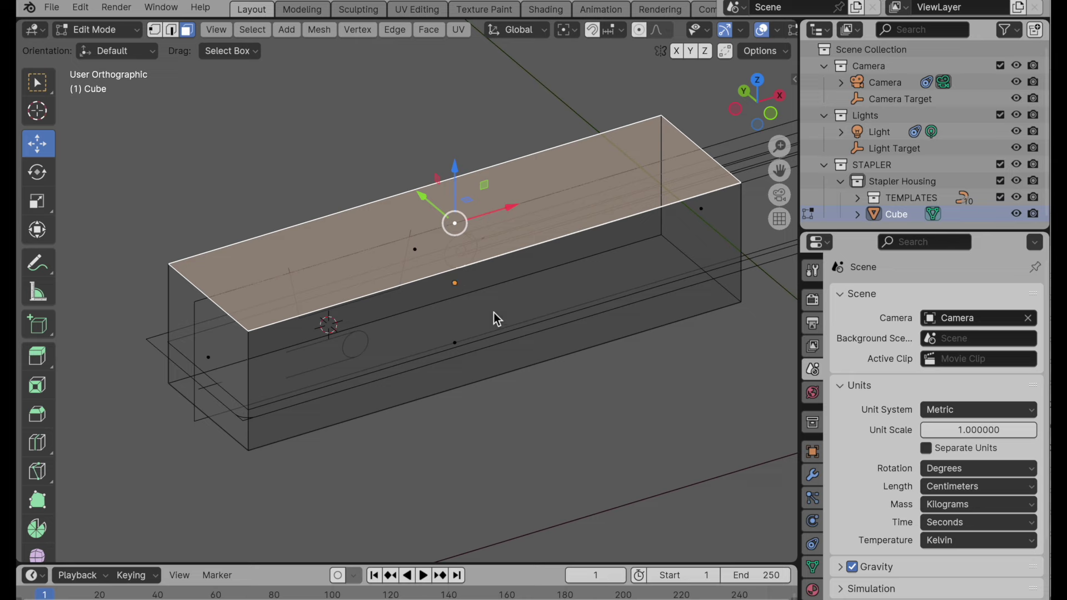
middle_click_drag(496, 319, 350, 292)
left_click(656, 374, "shift")
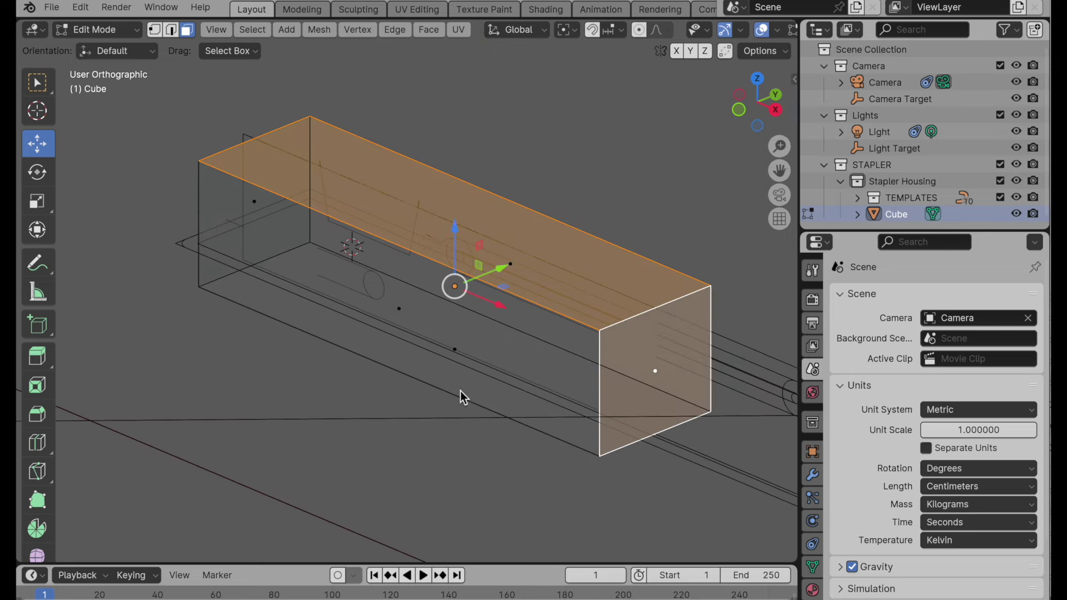
middle_click_drag(460, 391, 449, 382)
left_click(498, 386, "shift")
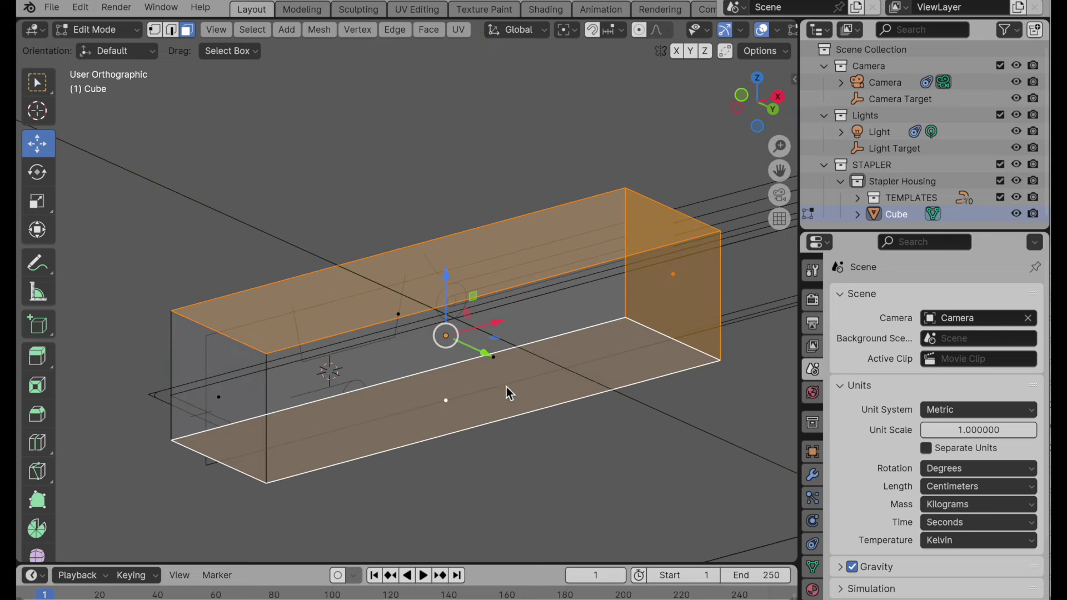
key("x")
left_click(505, 385)
middle_click_drag(496, 270, 643, 281)
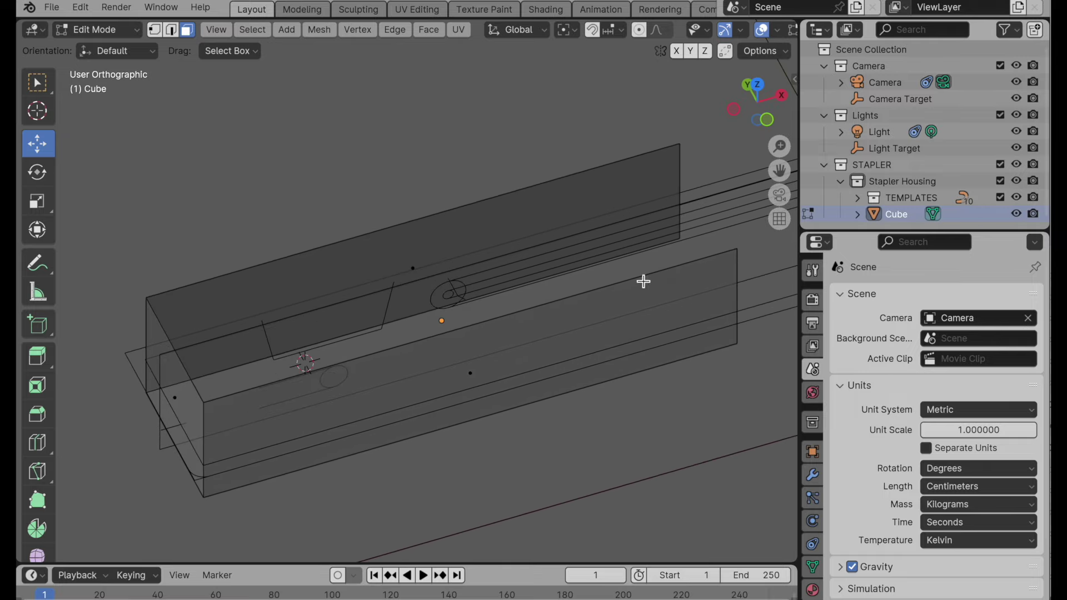
left_click(763, 95)
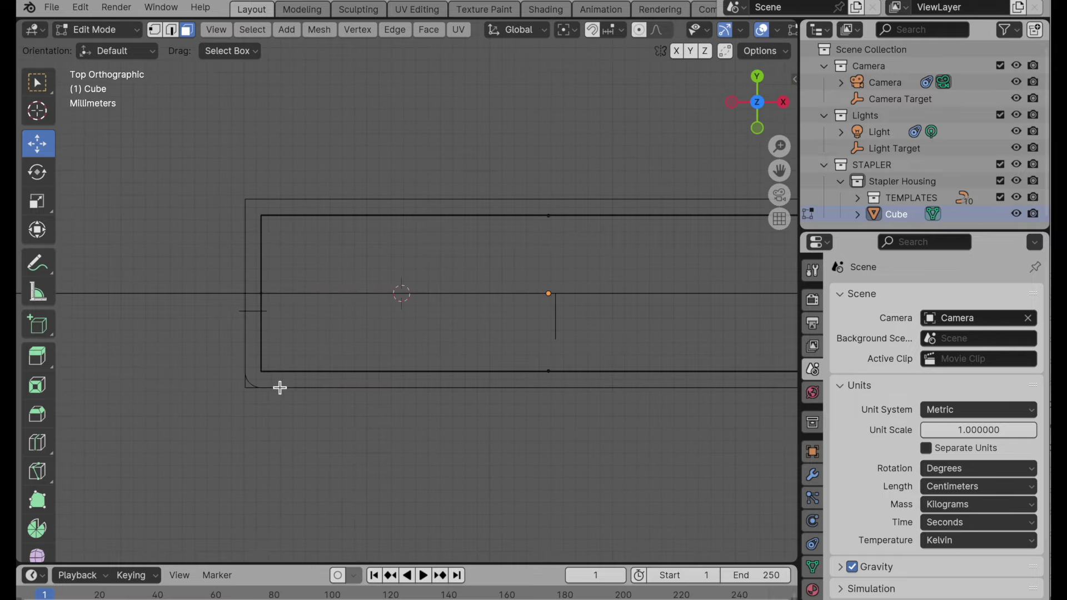
scroll(280, 387, "up", 3)
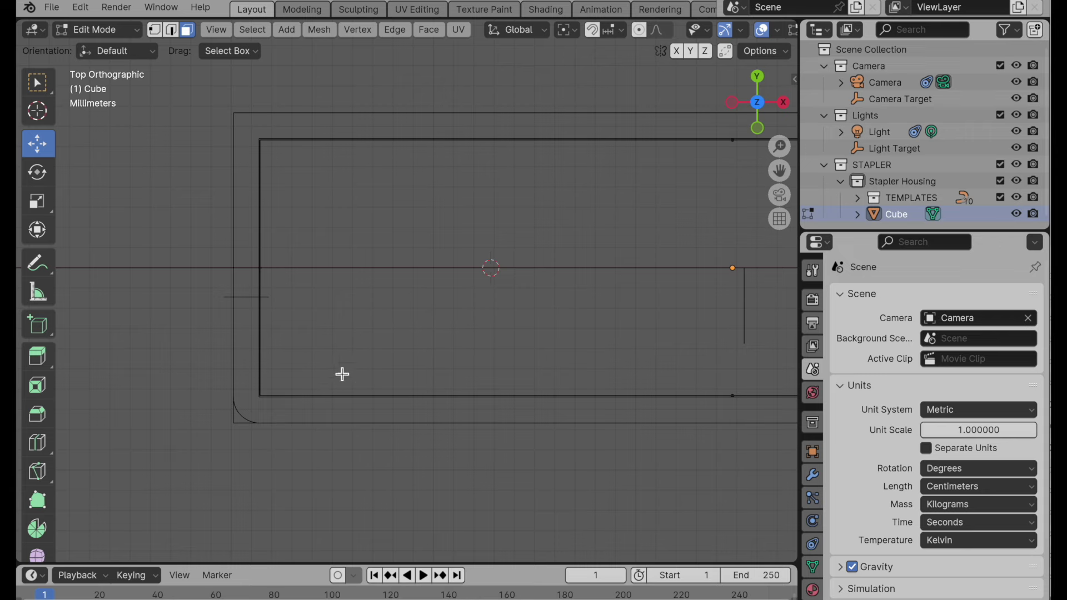
middle_click_drag(341, 374, 392, 211)
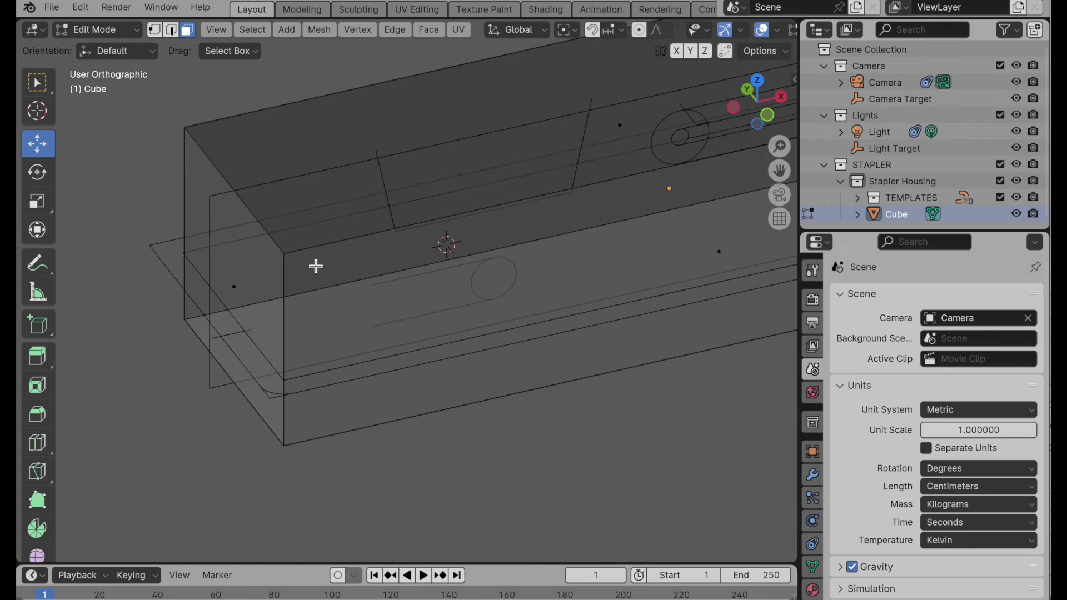
middle_click_drag(312, 265, 270, 282)
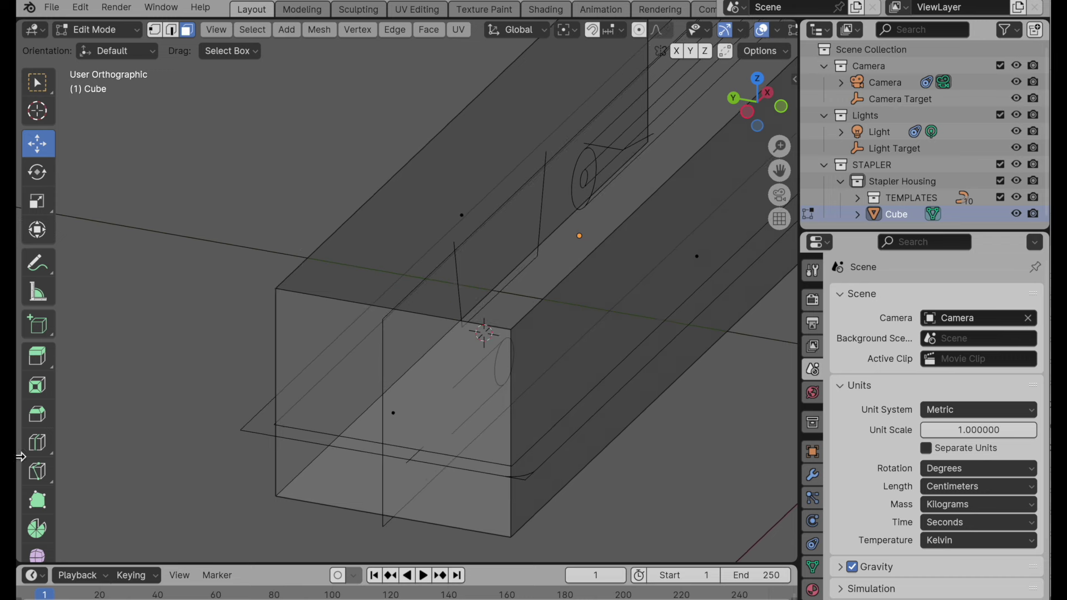
Step: Add a loop cut across the box's end with Number of Cuts set to 3
key("ctrl+r")
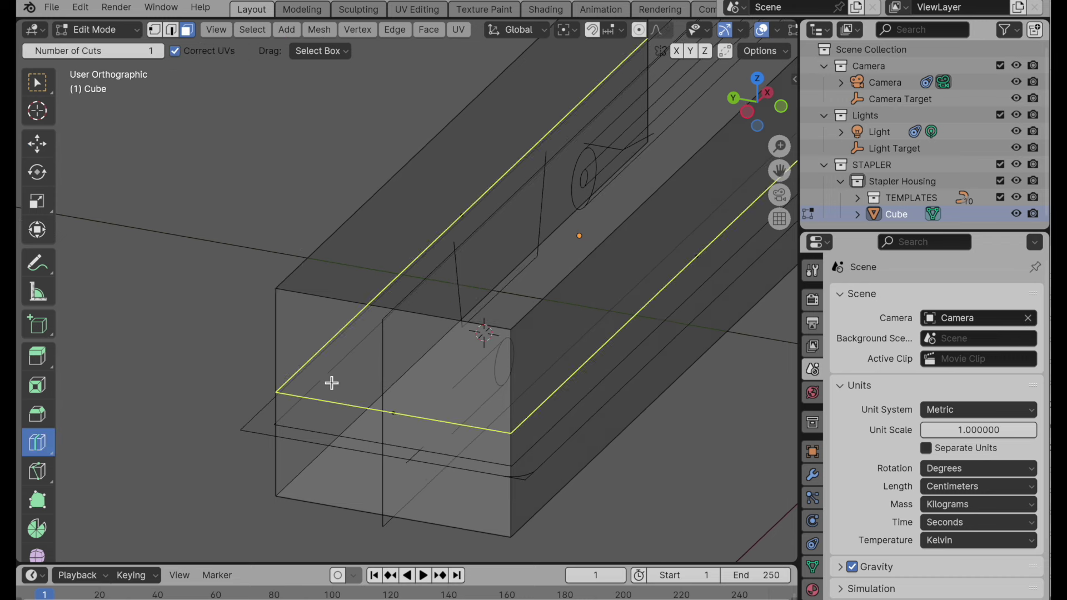
left_click(408, 320)
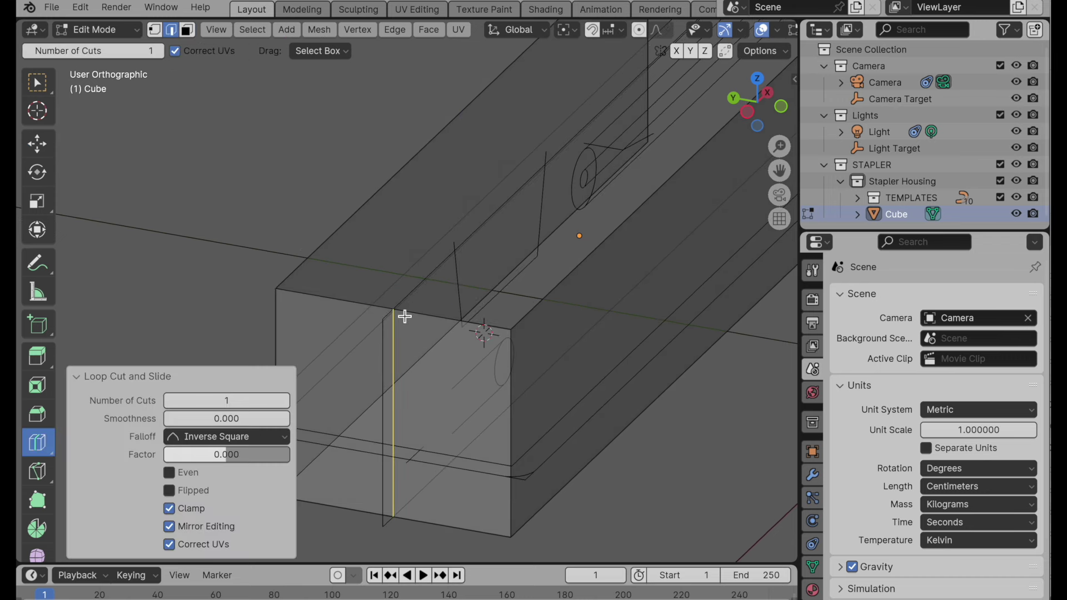
left_click(285, 400)
left_click(284, 400)
middle_click_drag(386, 372, 397, 316, "shift")
key("shift+space")
key("g")
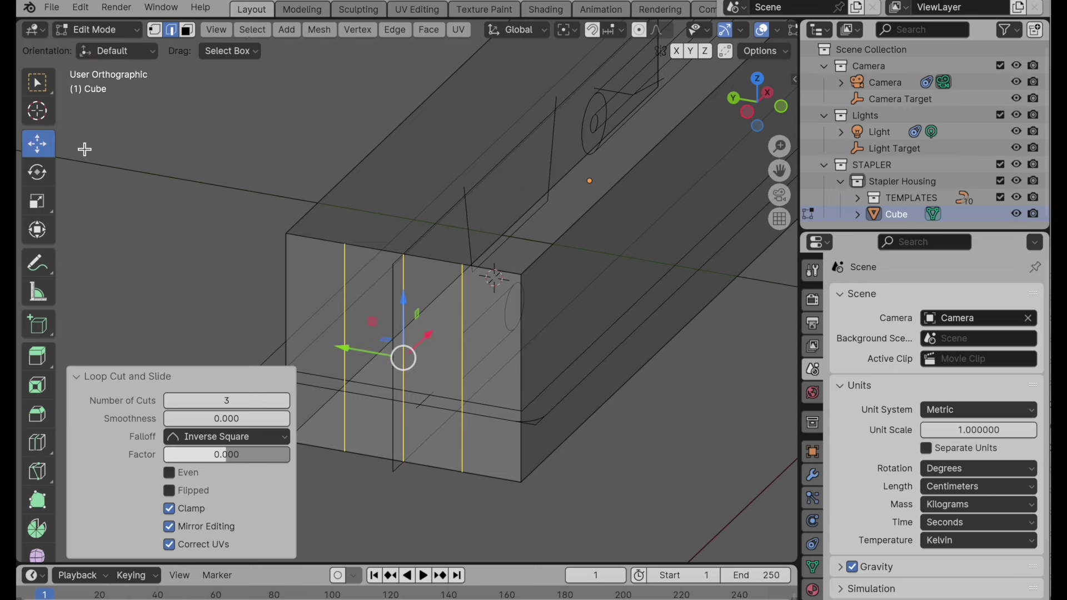
Step: In face select mode, select two neighbouring strips on the box end
left_click(188, 30)
middle_click_drag(317, 319, 324, 340)
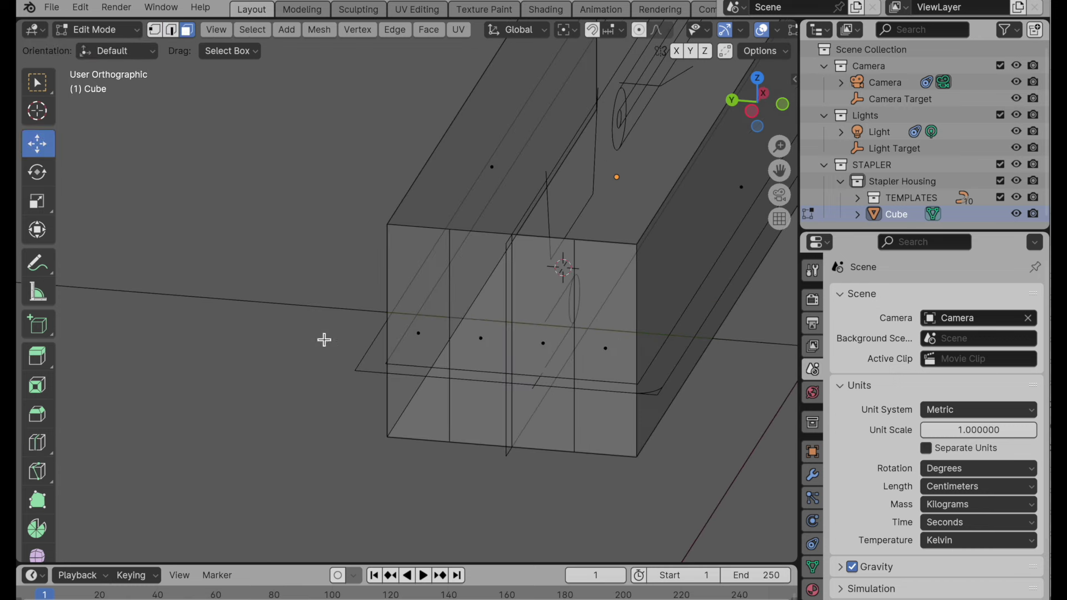
left_click(499, 337)
left_click(537, 345, "shift")
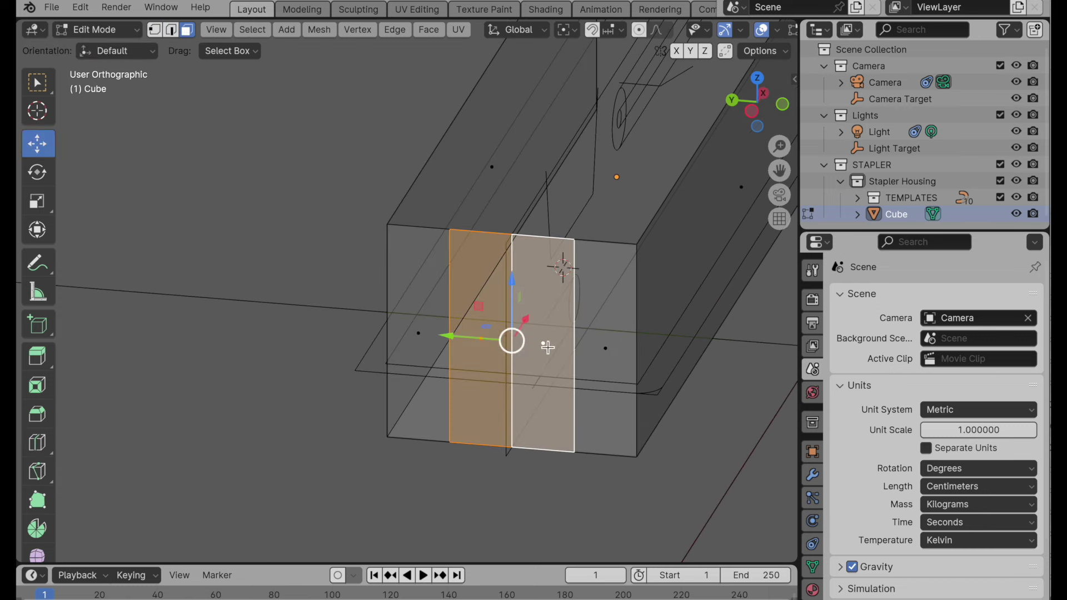
Step: Scale the selected end strips along Y to 0.433 of their width
left_click(751, 115)
scroll(538, 295, "up", 3)
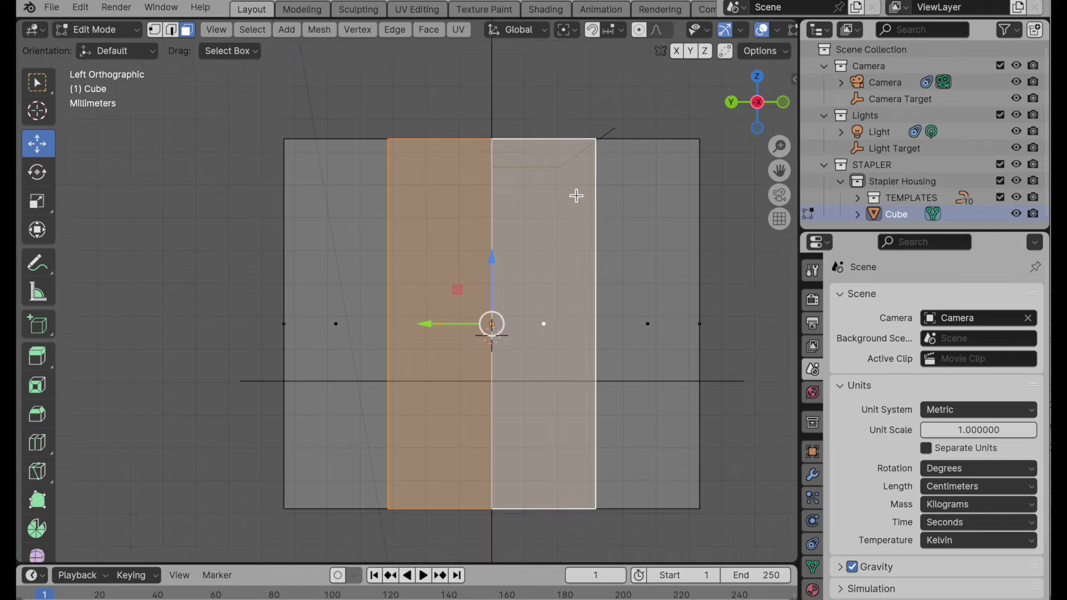
scroll(576, 196, "up", 2)
middle_click_drag(588, 161, 600, 246, "shift")
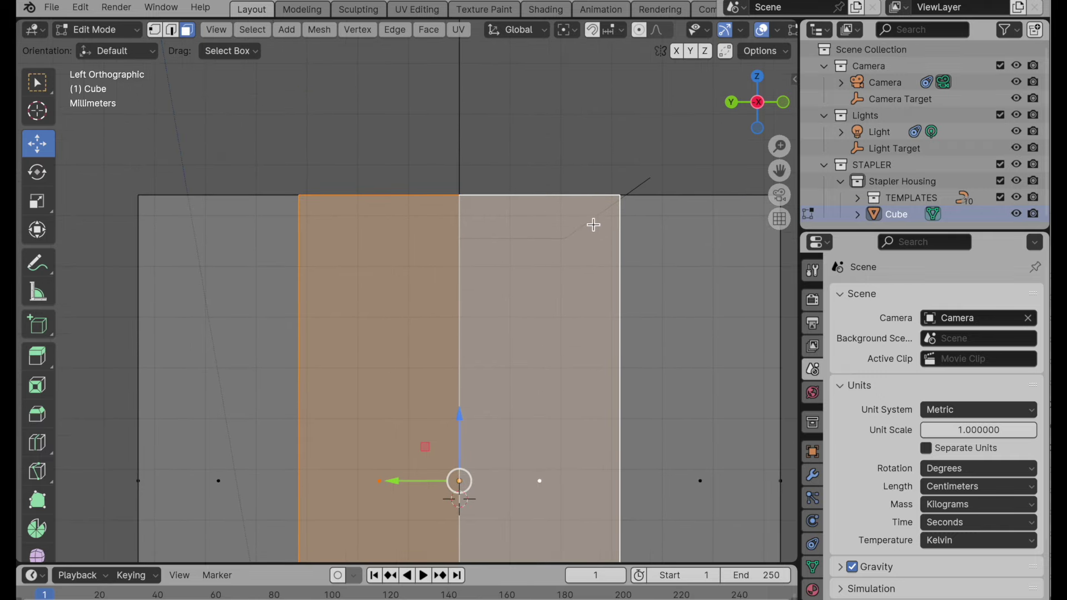
middle_click_drag(599, 338, 587, 237, "shift")
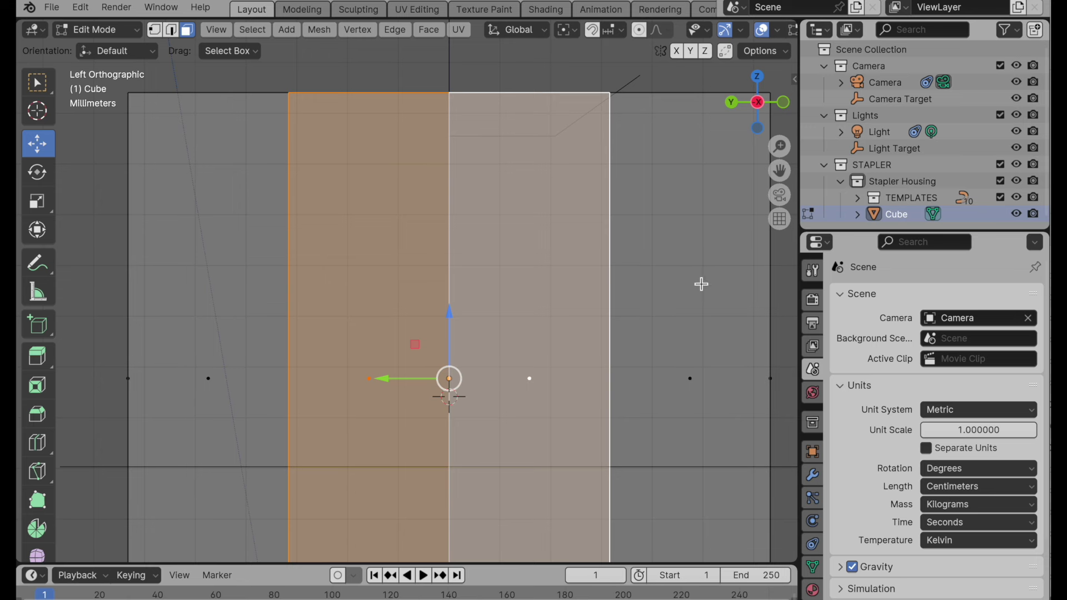
key("s")
key("y")
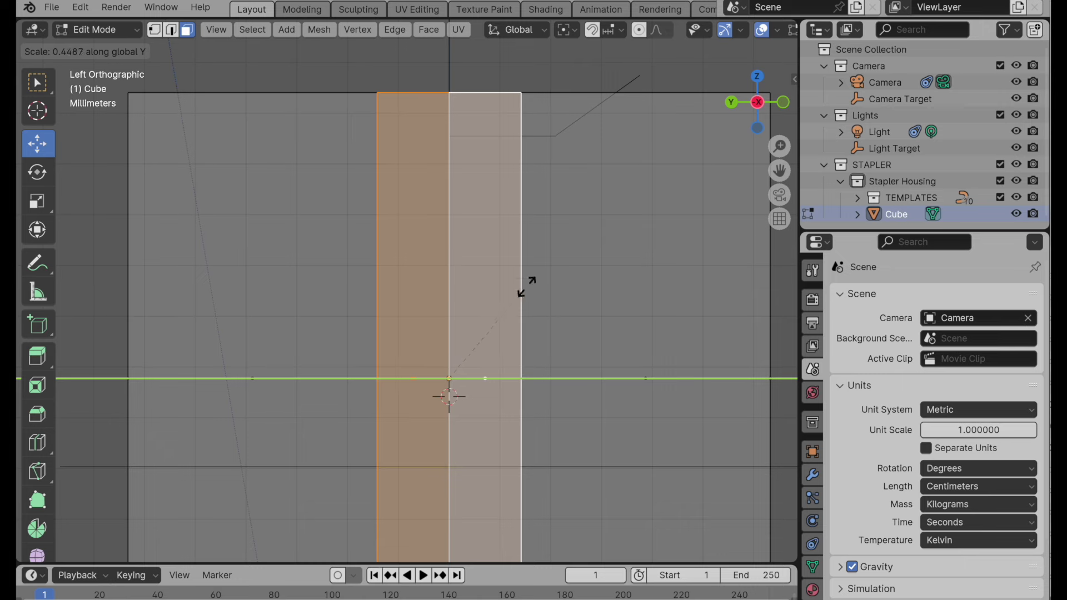
left_click(520, 287)
Step: Delete the two narrowed faces, then the left end face and the top face
middle_click_drag(516, 289, 362, 310)
key("x")
left_click(533, 298)
left_click(362, 310)
left_click(508, 138, "shift")
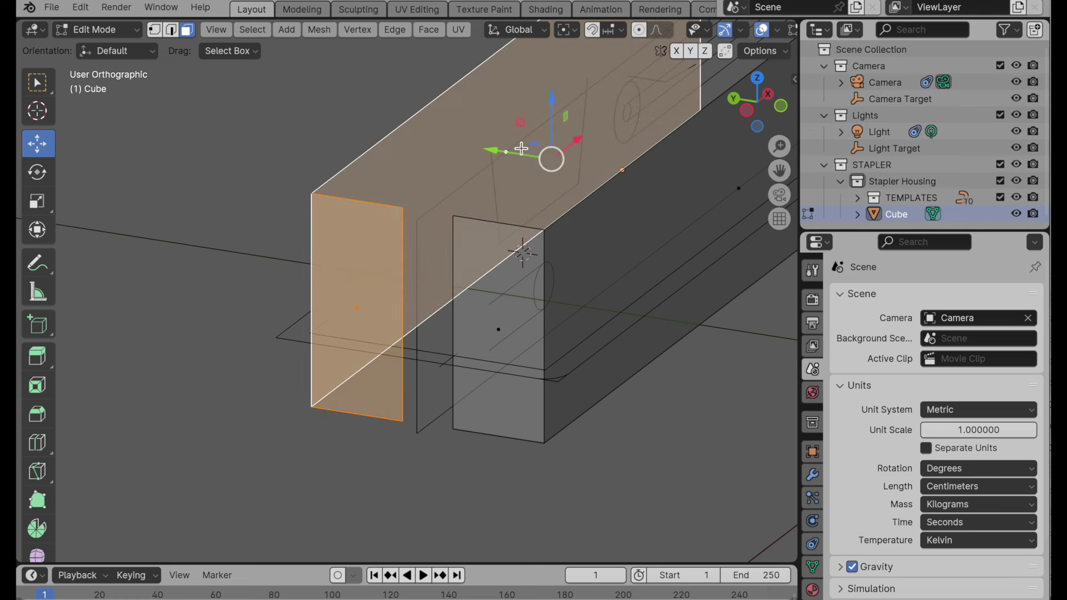
middle_click_drag(550, 158, 469, 265)
key("x")
left_click(468, 225)
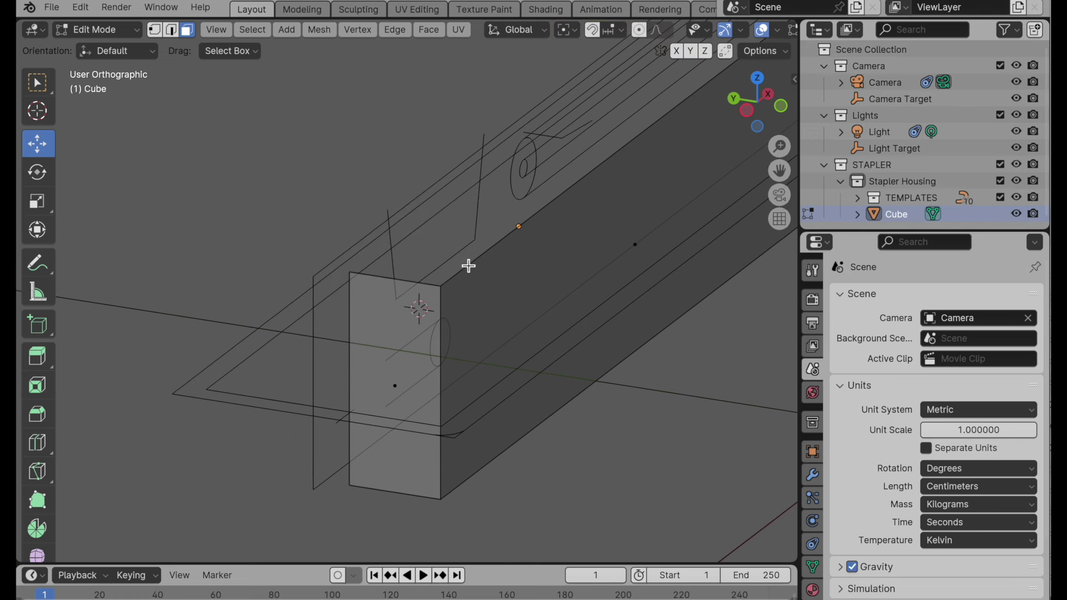
Step: In Left view, knife-cut the end panel along the template's slanted line and delete the cut-off corner face
left_click(746, 111)
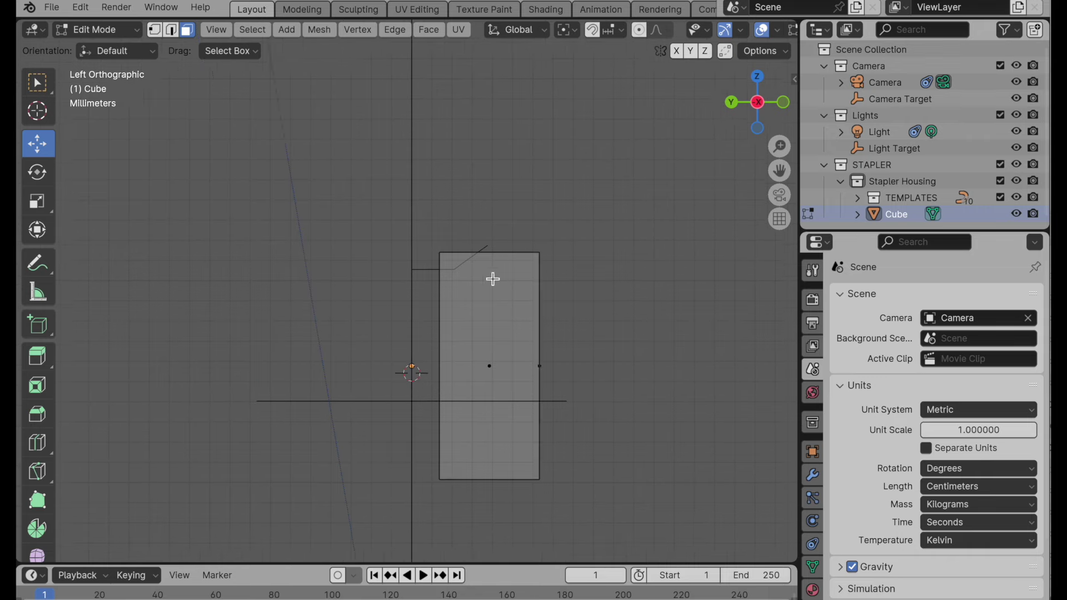
scroll(493, 278, "up", 6)
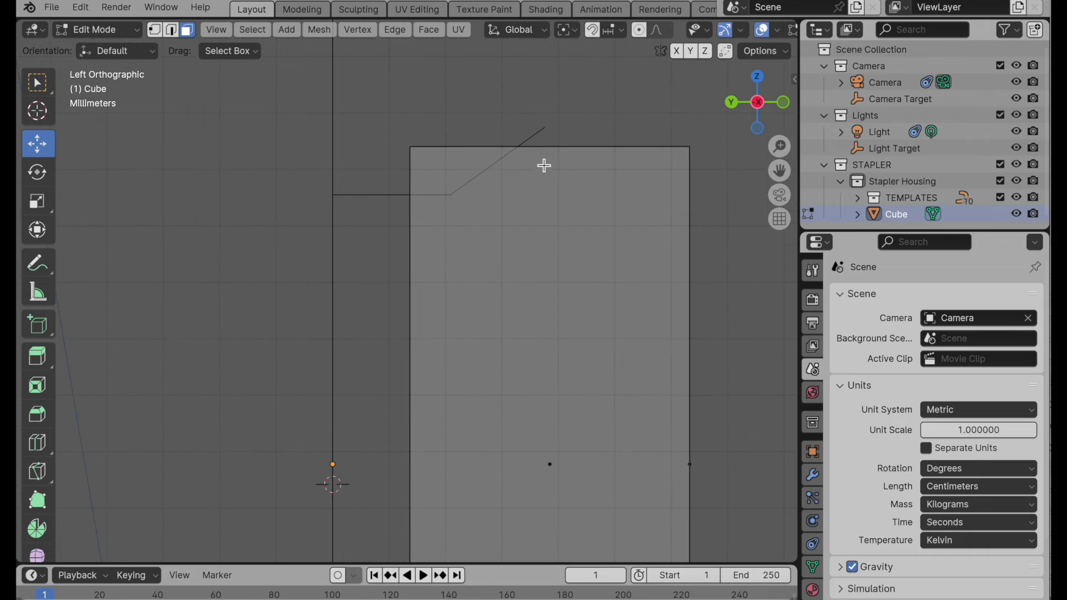
key("k")
left_click(454, 199)
key("Return")
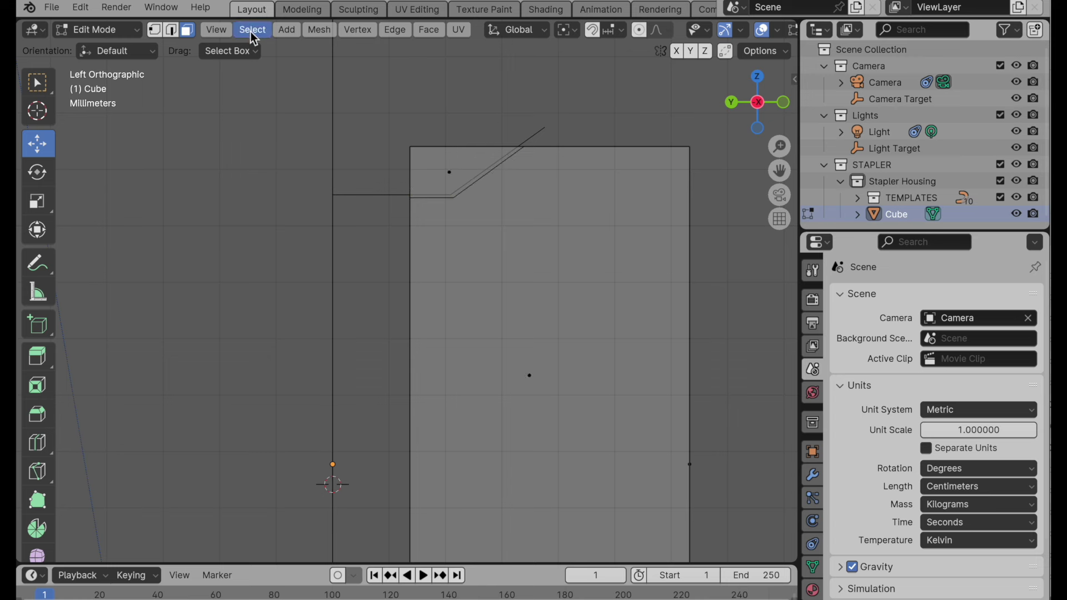
left_click(451, 175)
key("x")
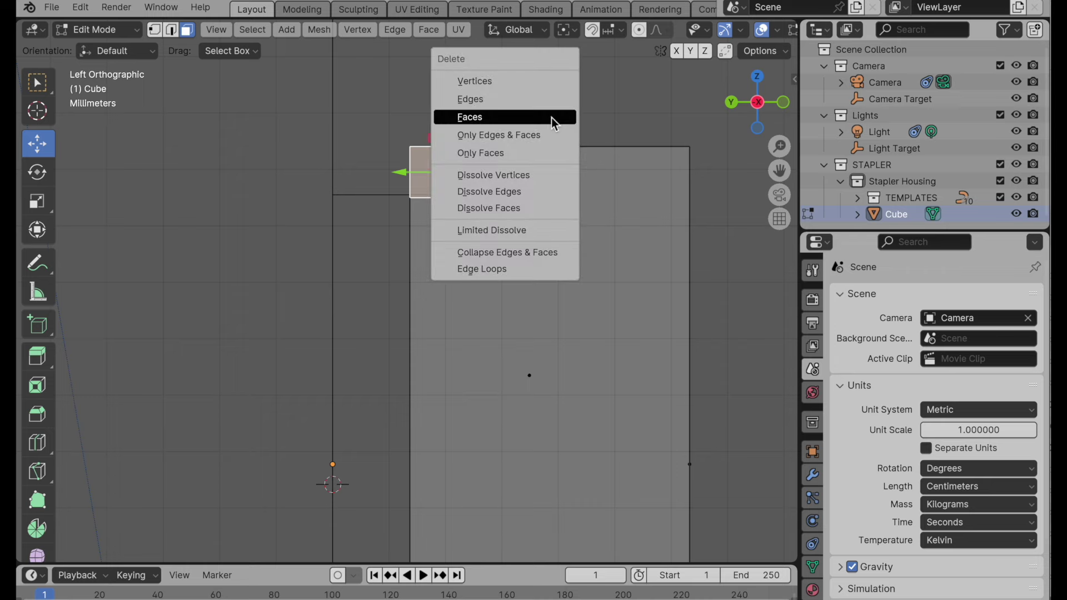
left_click(553, 125)
middle_click_drag(600, 159, 758, 137)
middle_click_drag(683, 271, 607, 124, "shift")
Step: In edge select mode, select the vertical edge joining the side wall and end panel
scroll(565, 200, "down", 3)
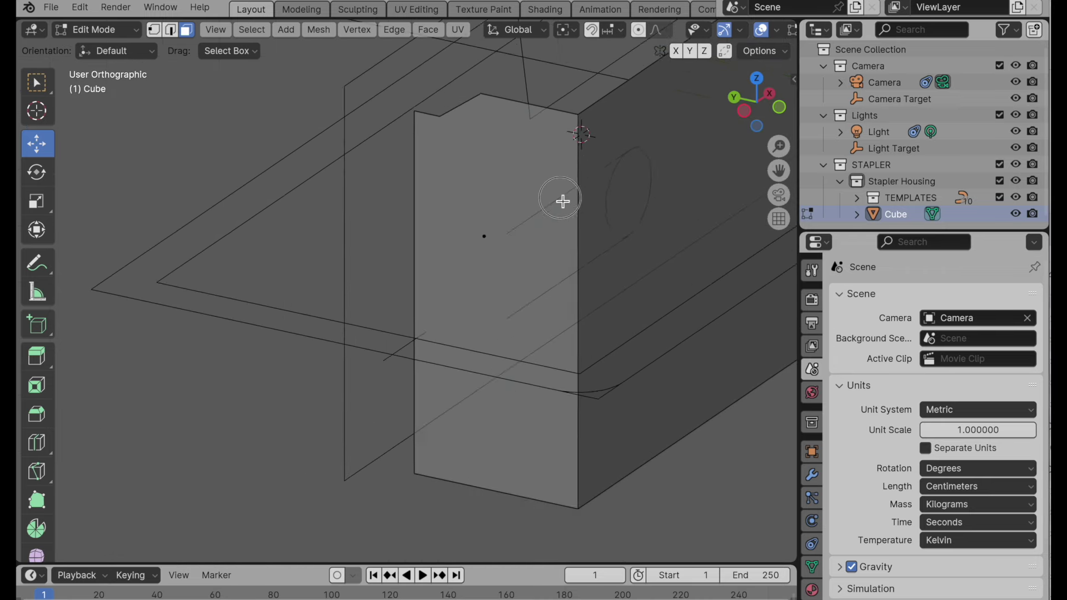
middle_click_drag(562, 220, 507, 324)
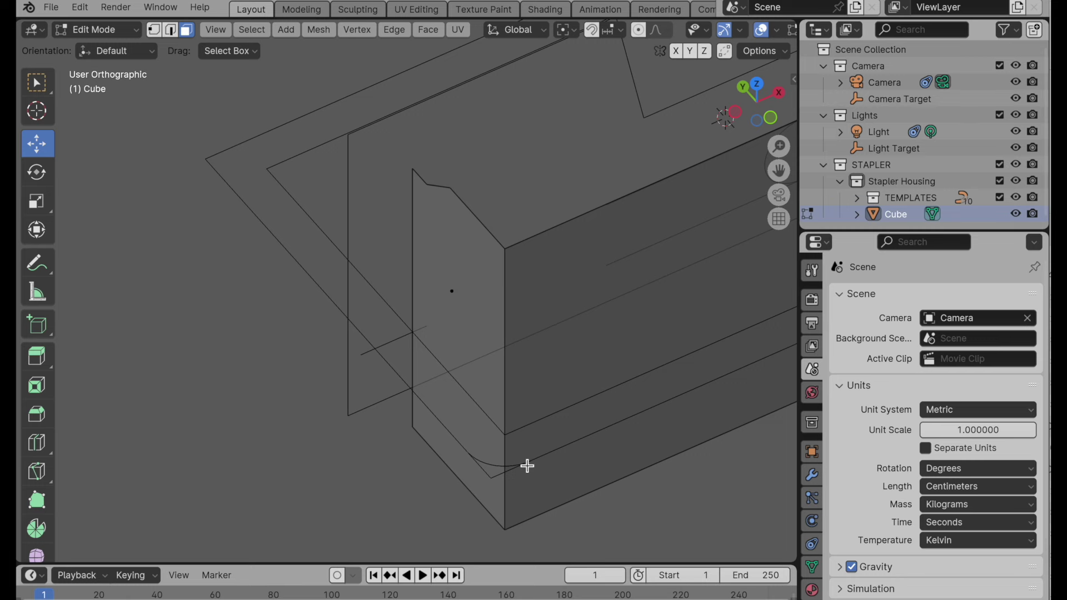
scroll(529, 344, "up", 3)
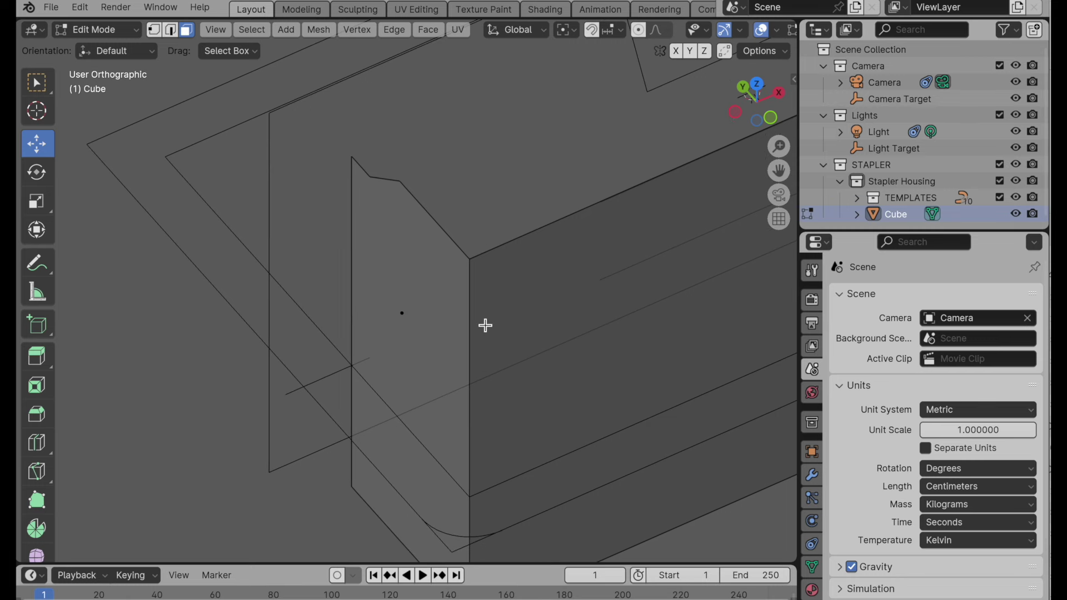
left_click(171, 30)
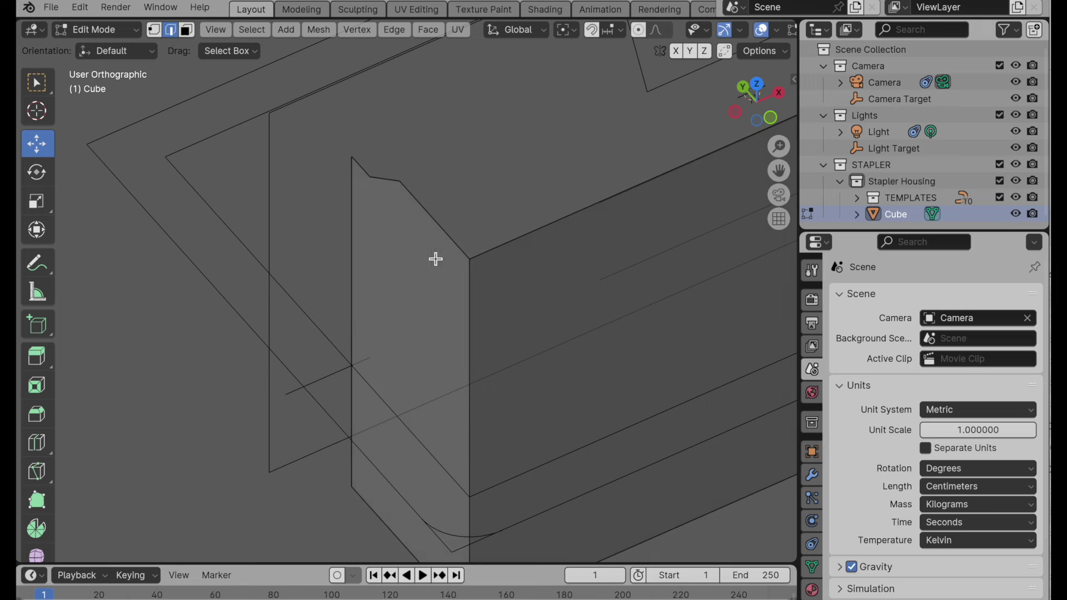
left_click(471, 289)
middle_click_drag(524, 354, 547, 353)
scroll(498, 319, "up", 4)
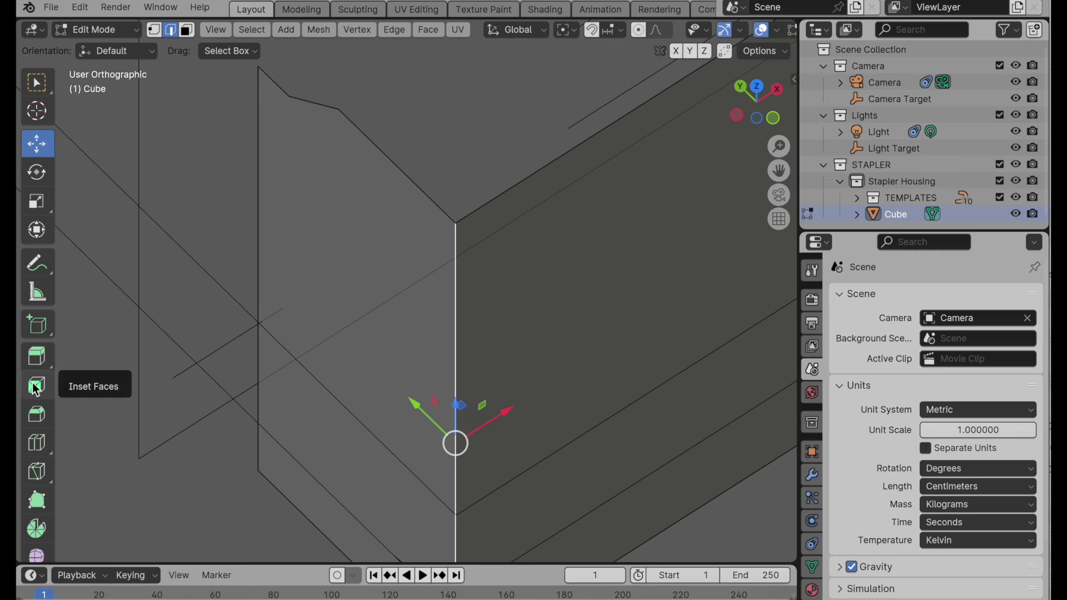
Step: Bevel the vertical corner edge with the Bevel tool and set Segments to 12
left_click(37, 417)
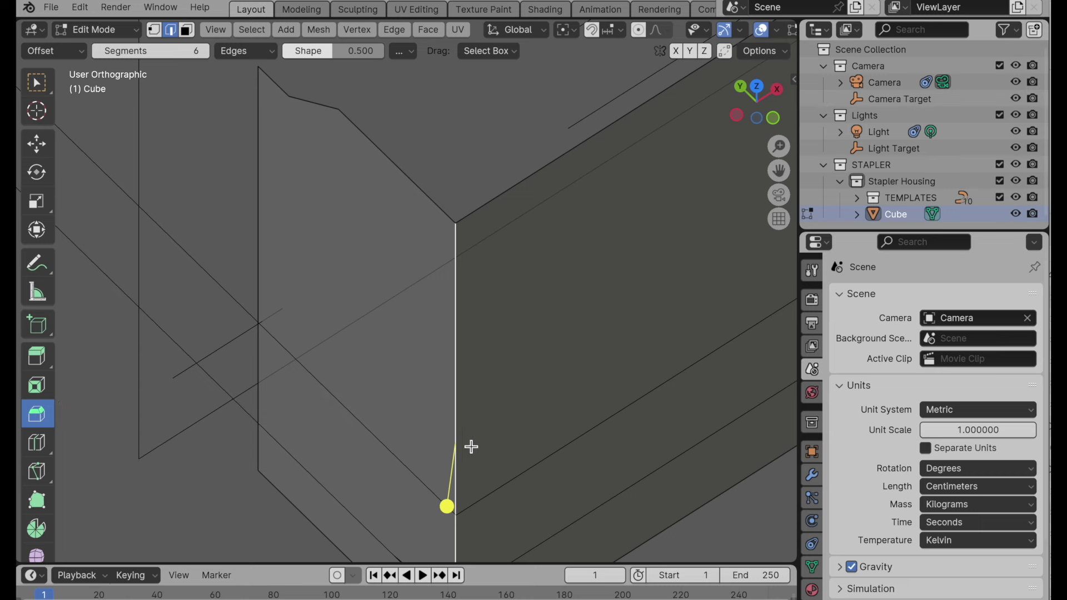
mouse_move(472, 445)
middle_mouse_down()
mouse_move(479, 415)
mouse_move(474, 453)
mouse_move(473, 437)
middle_mouse_up()
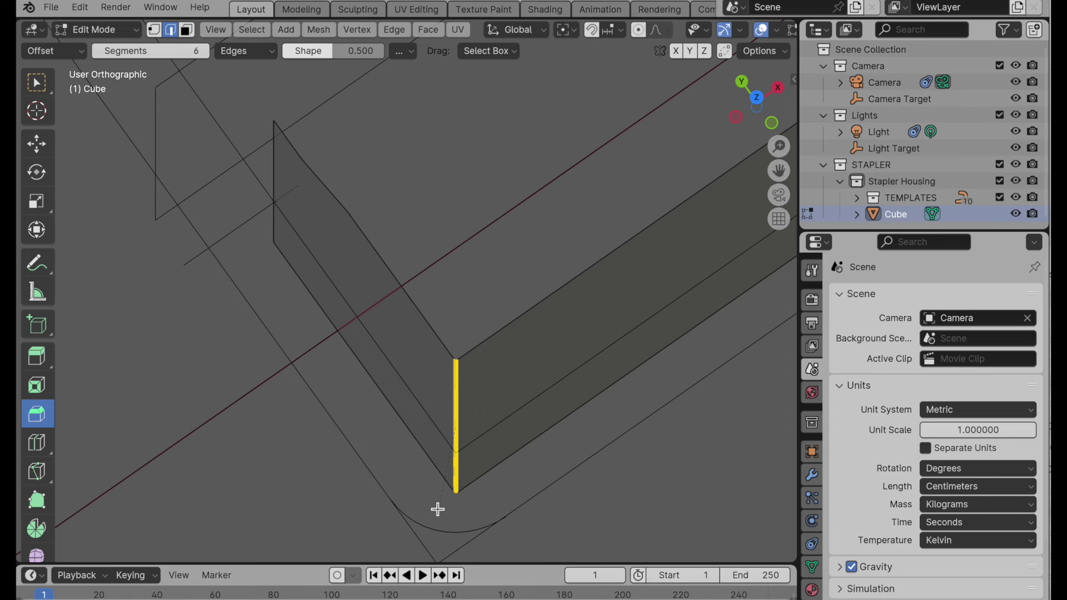
left_click_drag(487, 357, 483, 344)
scroll(479, 317, "up", 6)
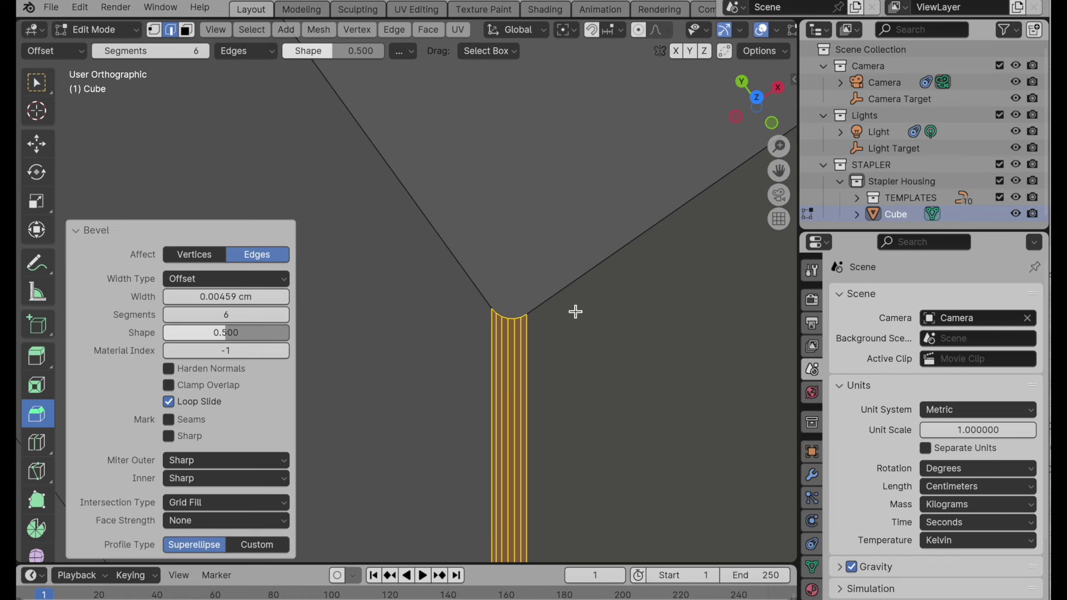
left_click(264, 319)
type("12")
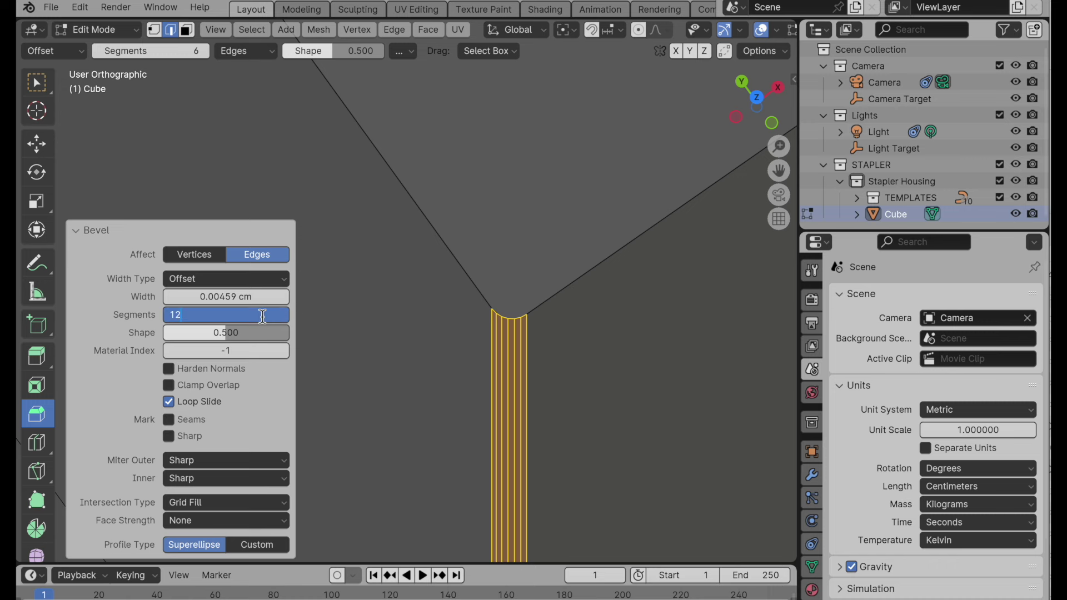
key("Return")
scroll(522, 327, "down", 4)
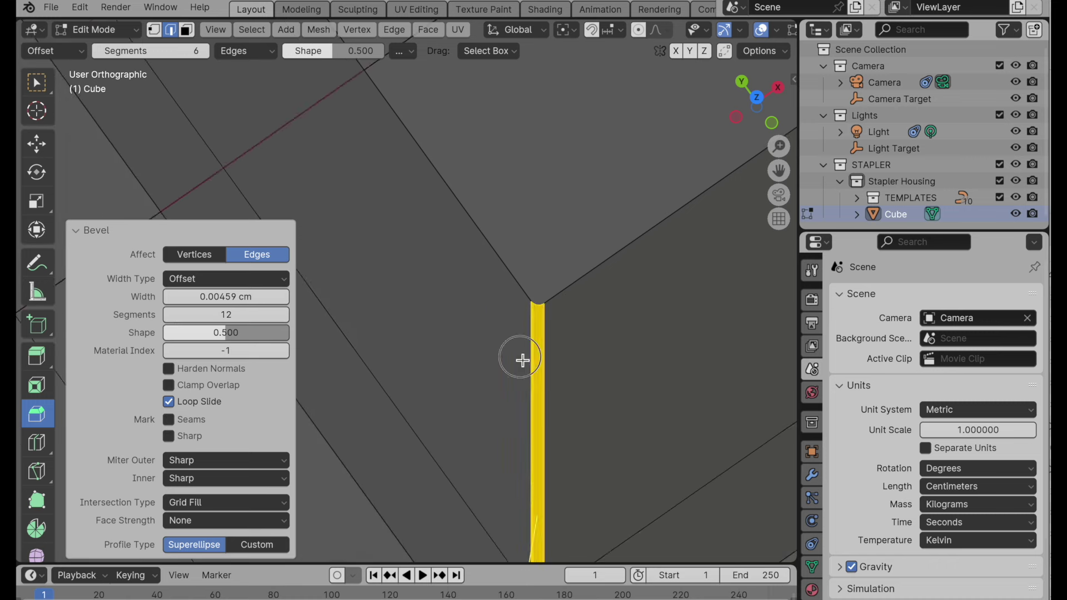
middle_click_drag(522, 357, 500, 458)
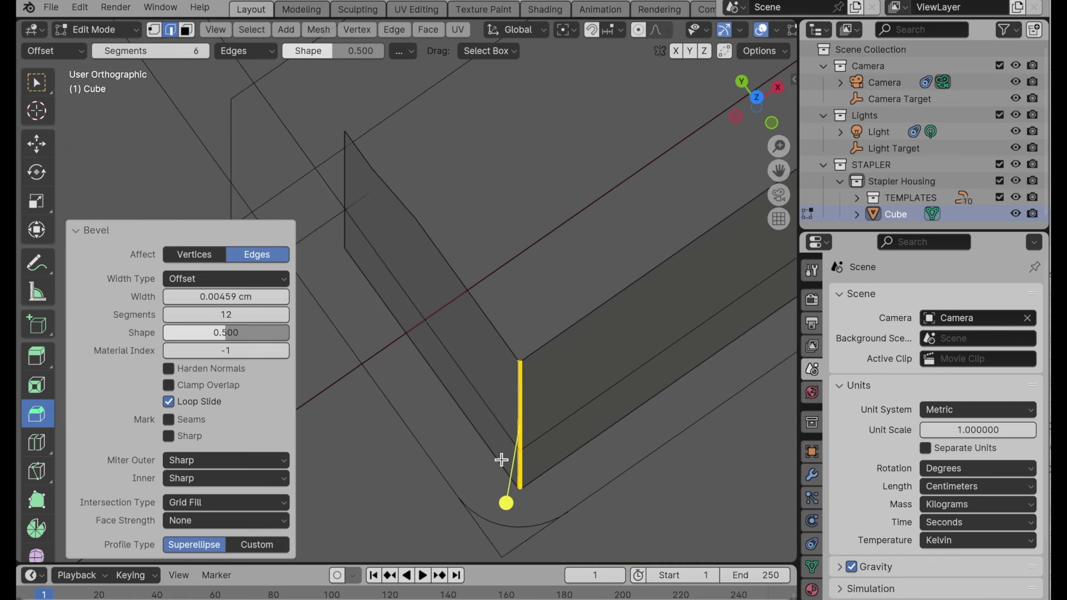
left_click(758, 100)
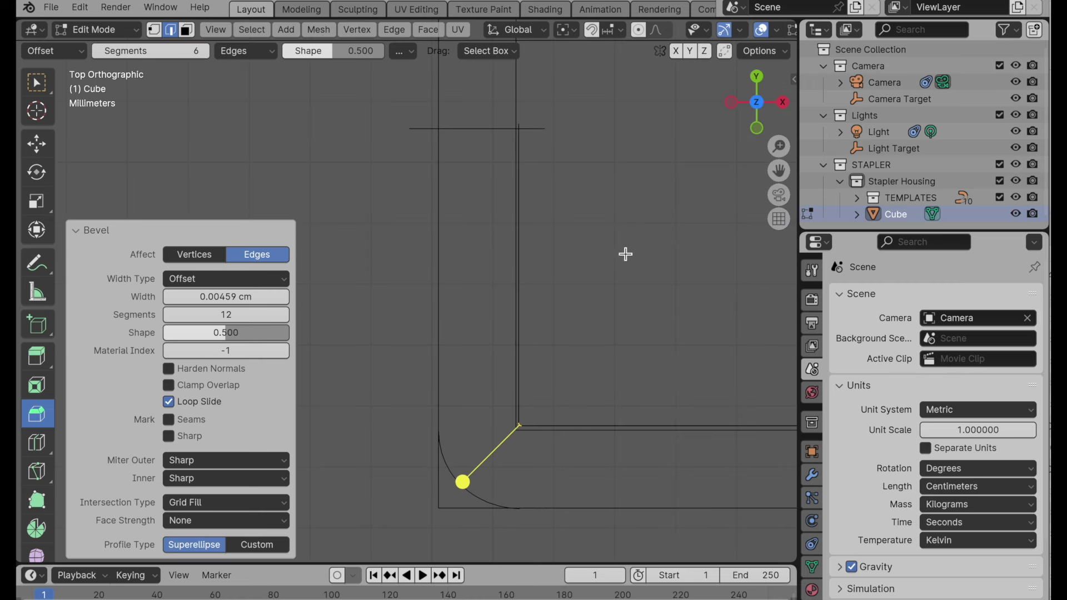
Step: Select the entire mesh and extrude the walls and rounded corner along normals by 0.131 cm
scroll(625, 254, "down", 3)
key("a")
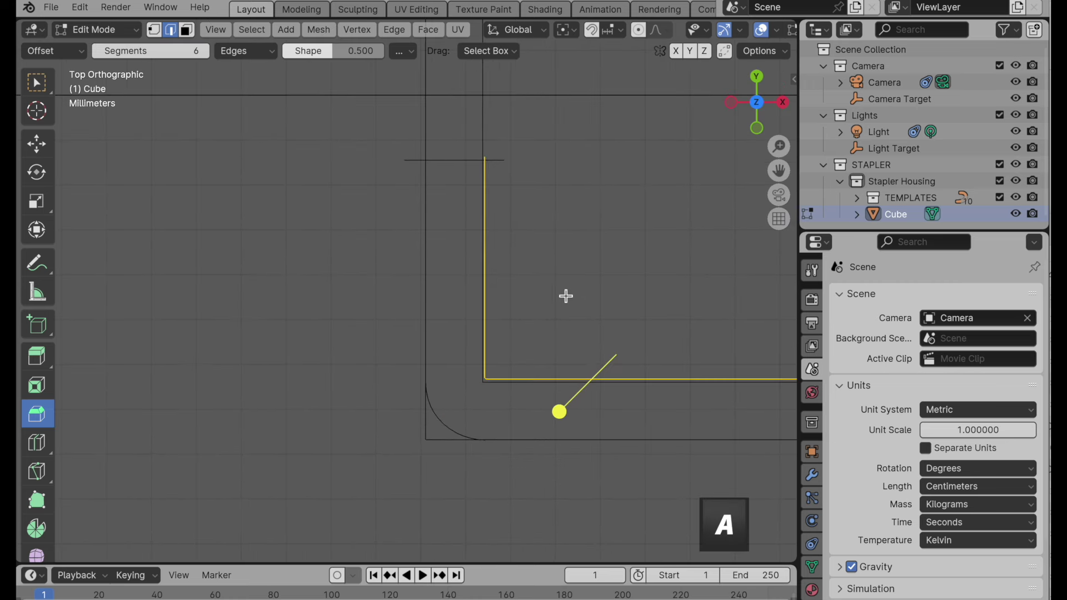
left_click_drag(36, 356, 131, 429)
left_click_drag(559, 411, 602, 388)
scroll(486, 389, "up", 3)
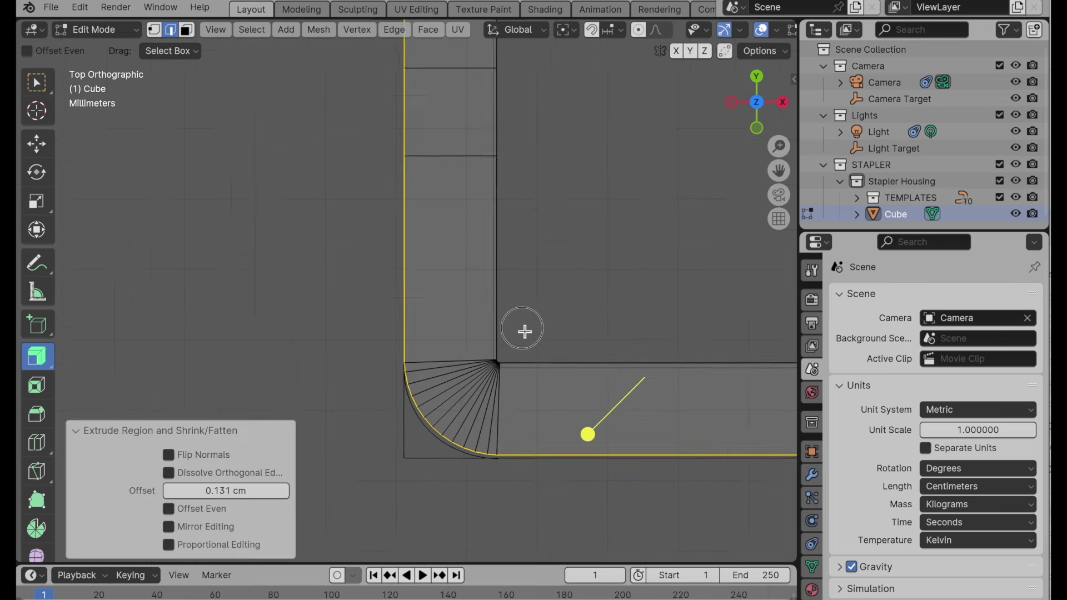
scroll(520, 361, "down", 3, "shift")
scroll(553, 278, "up", 4)
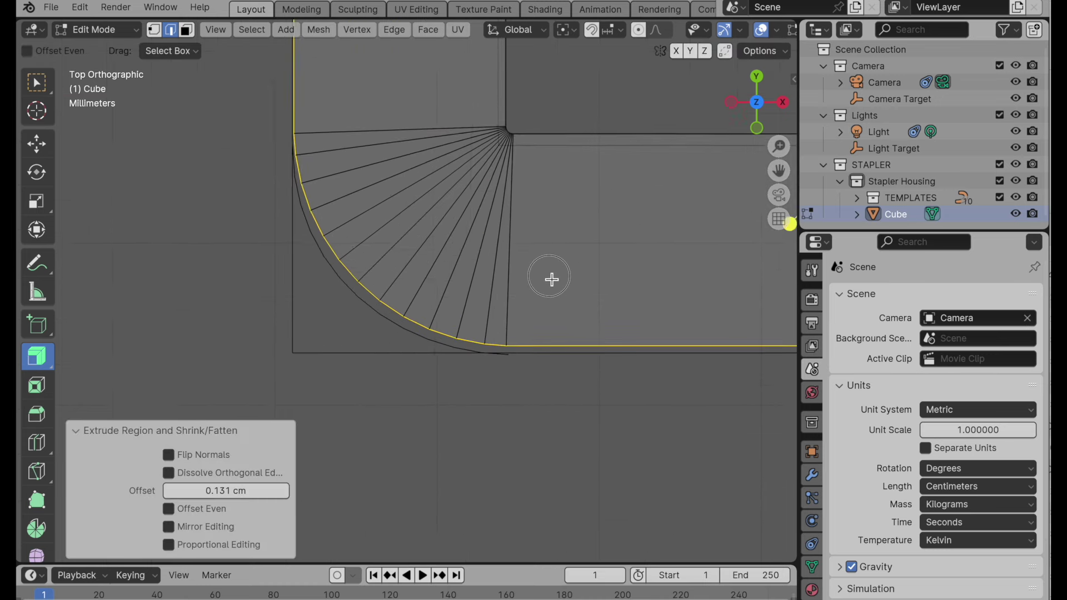
scroll(547, 322, "up", 2, "shift")
scroll(535, 350, "up", 4)
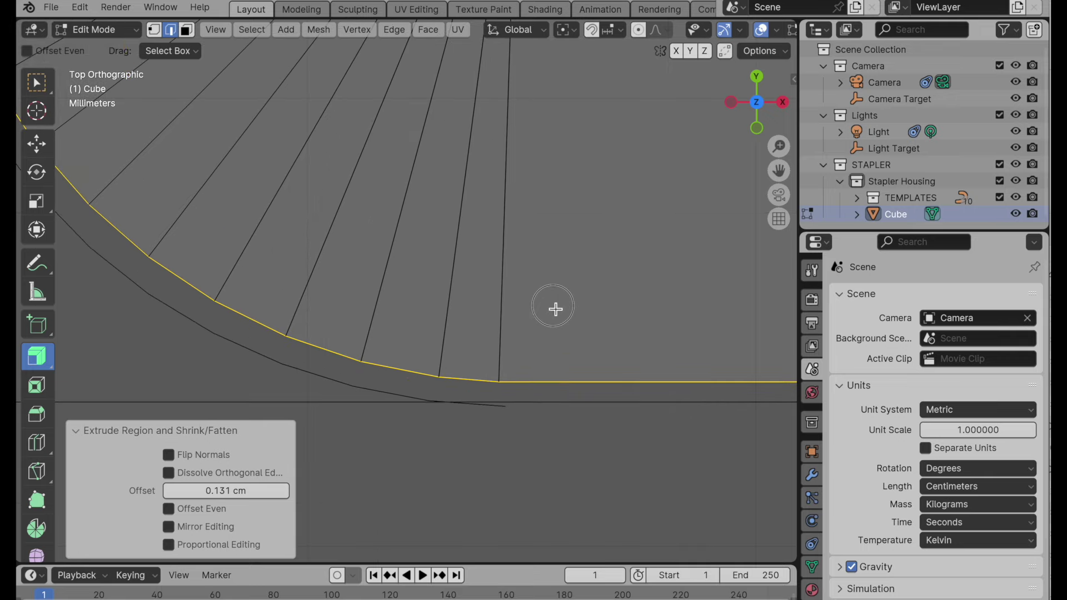
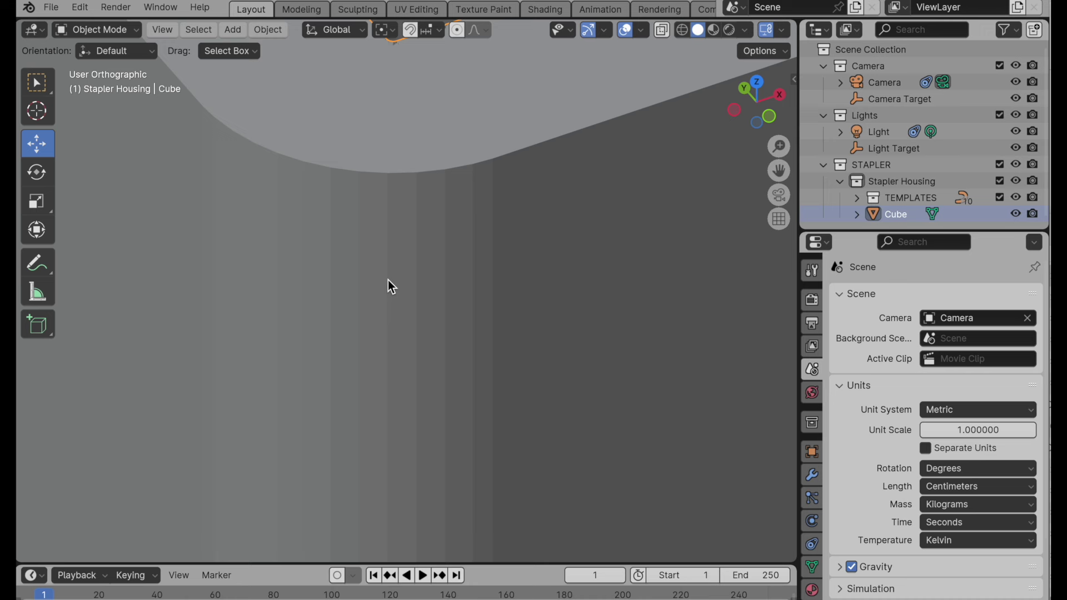
Step: Apply Shade Smooth to the stapler housing Cube and show its Modifier Properties
right_click(389, 282)
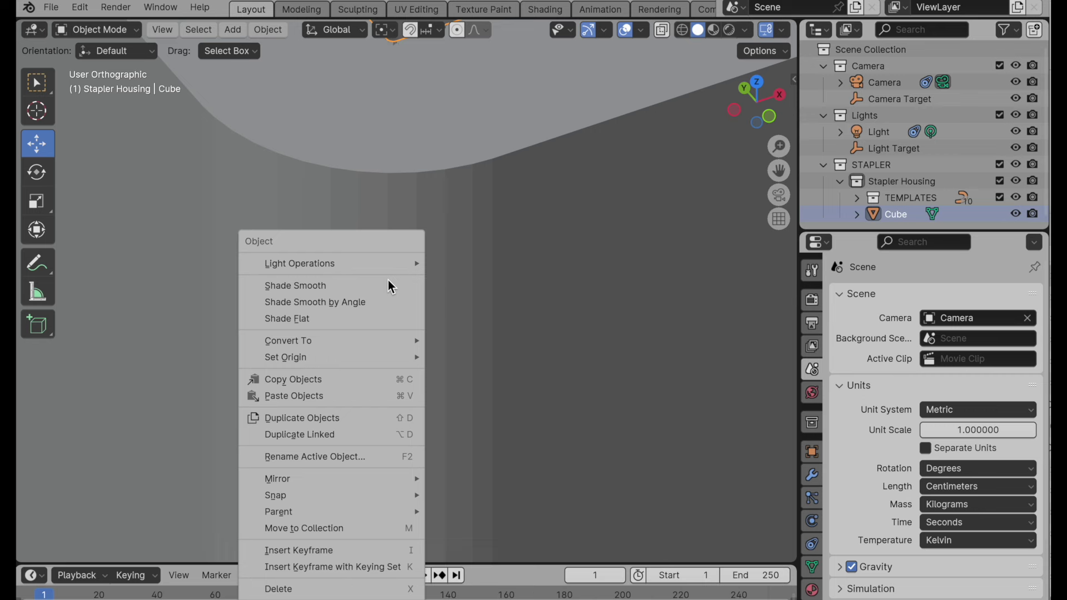
left_click(320, 286)
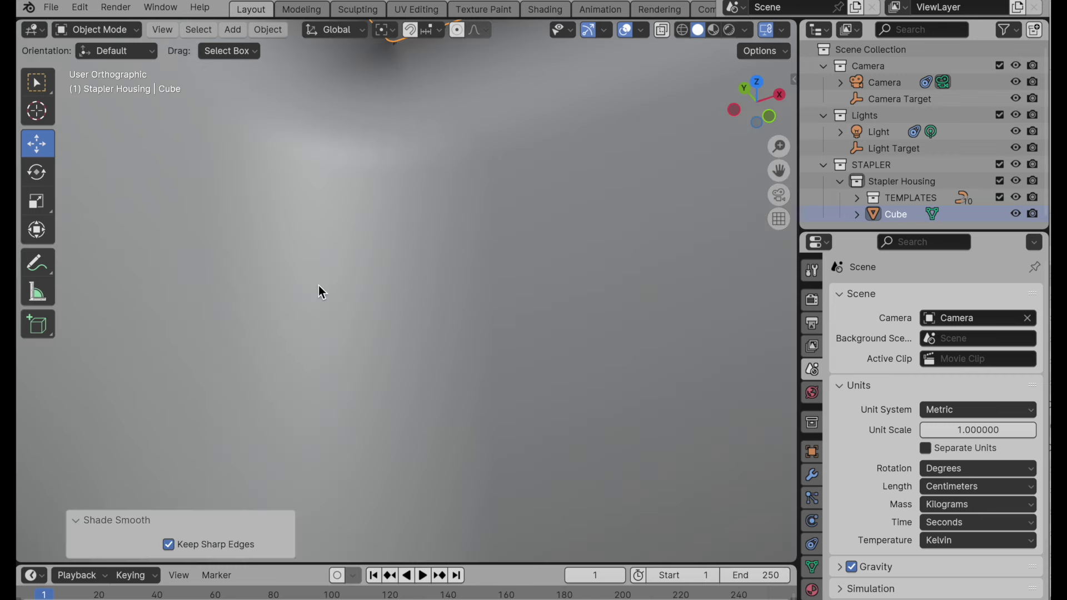
scroll(428, 188, "down", 8)
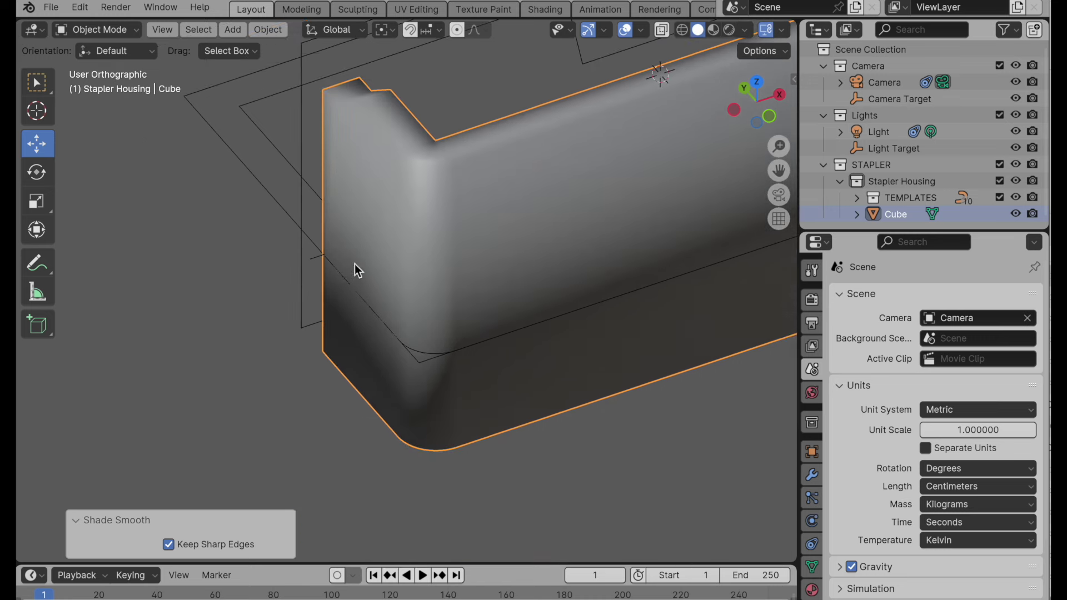
scroll(369, 264, "right", 5)
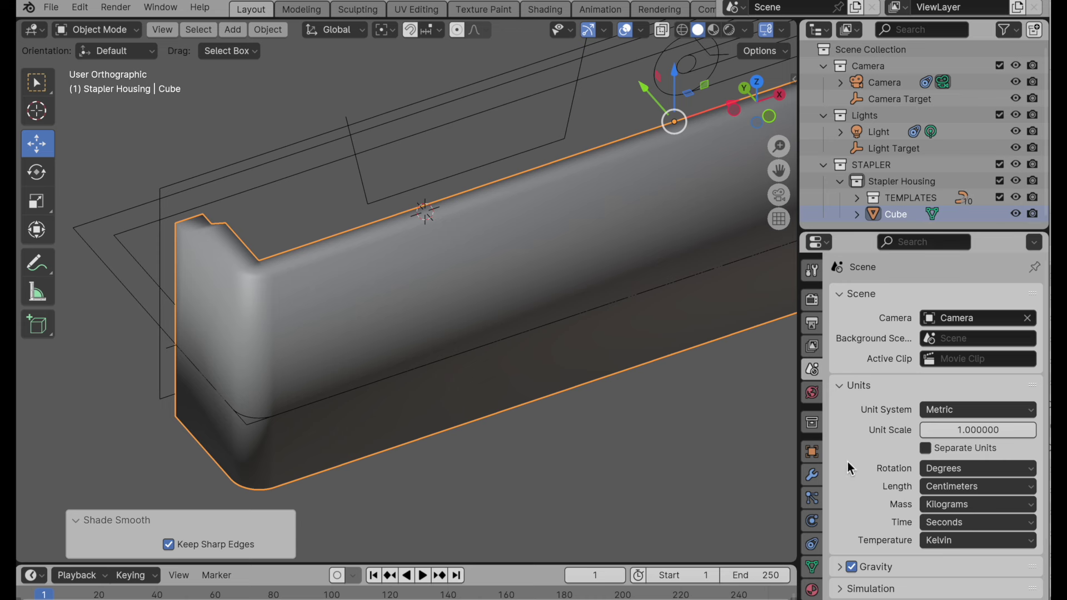
left_click(811, 475)
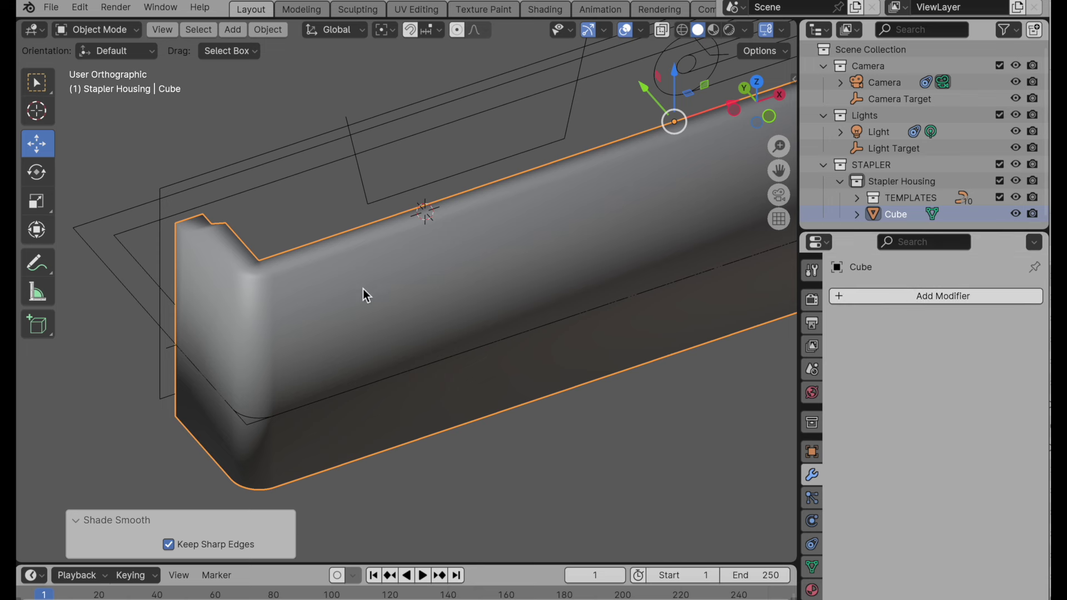
Step: Add a Mirror modifier on the Y axis to the housing and collapse its panel
left_click(876, 293)
mouse_move(875, 293)
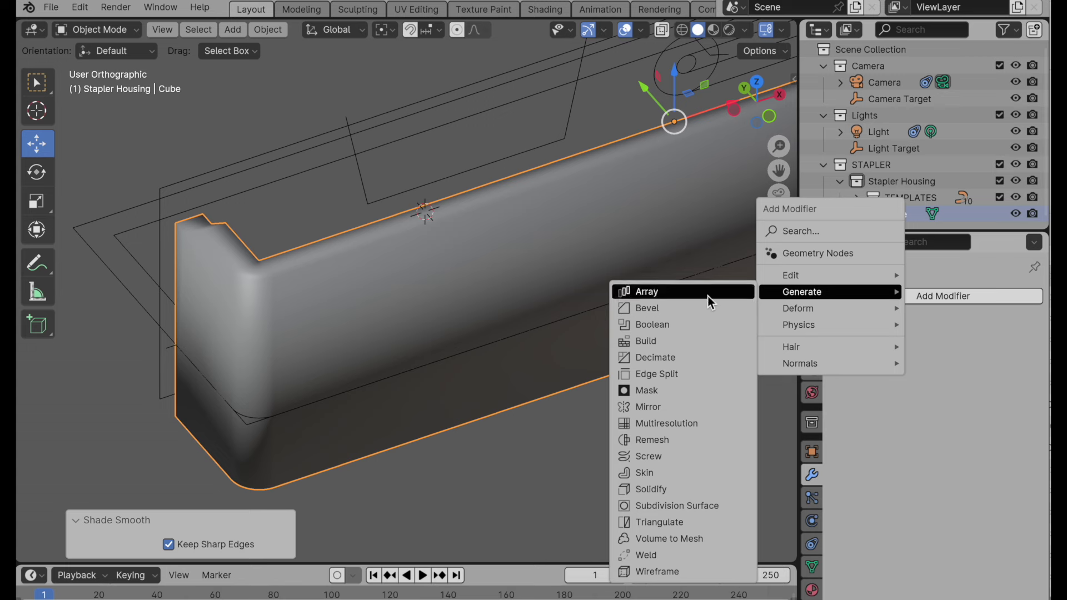
left_click(684, 407)
left_click(965, 347)
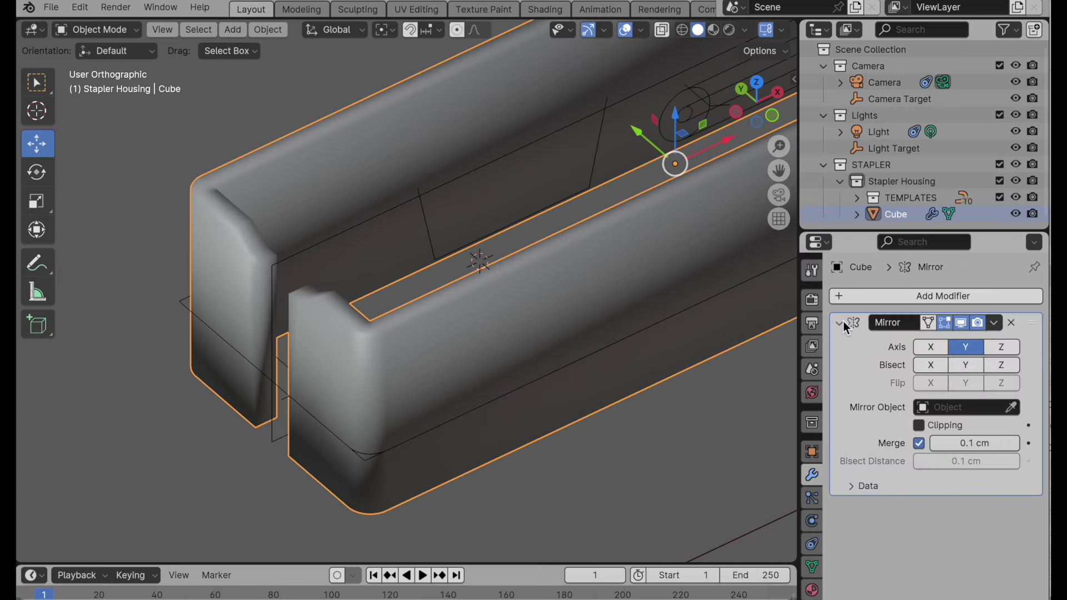
left_click(842, 322)
Step: Add a Smooth by Angle modifier at 30° and view the mirrored rails from above
left_click(876, 295)
mouse_move(876, 295)
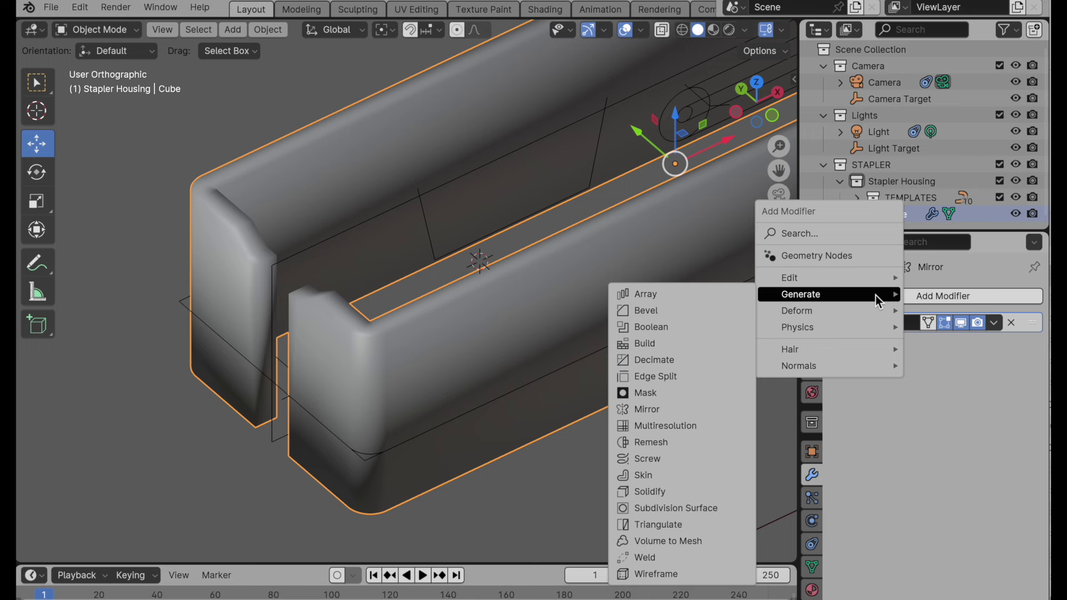
mouse_move(823, 366)
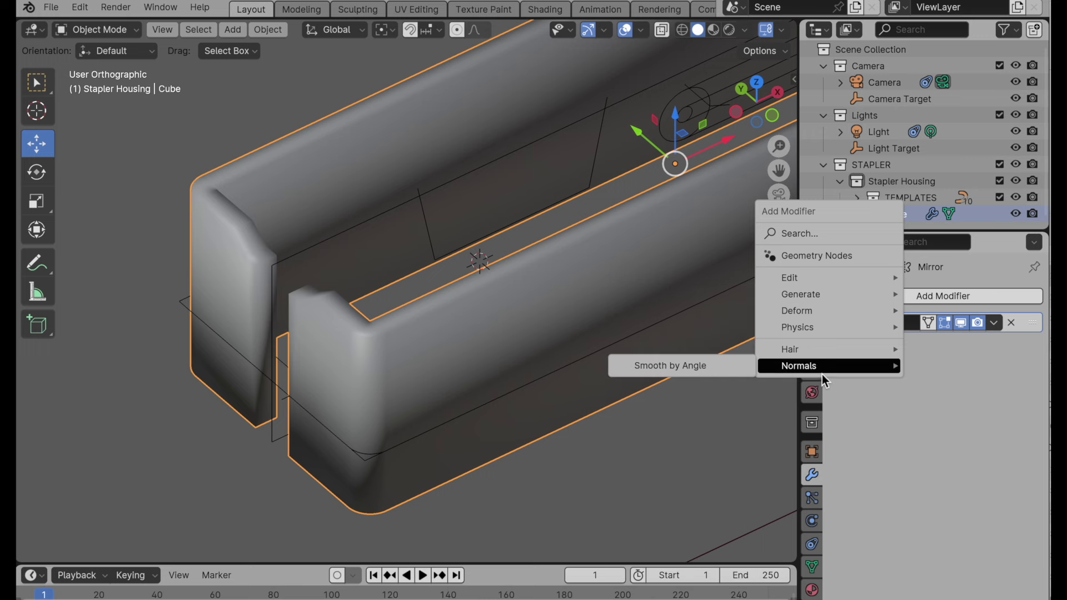
left_click(707, 367)
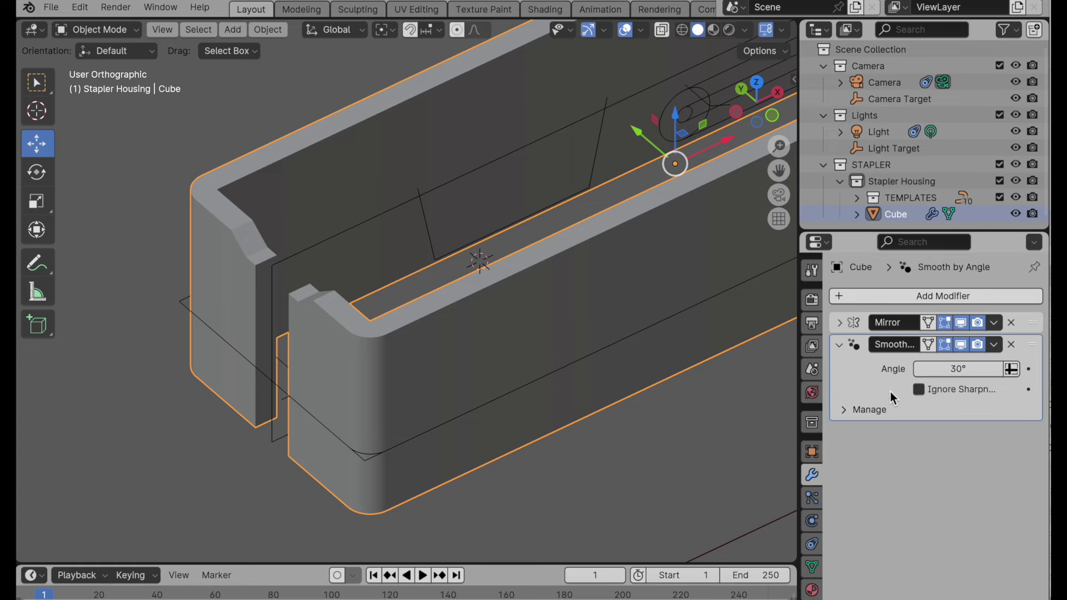
middle_click_drag(612, 333, 372, 297)
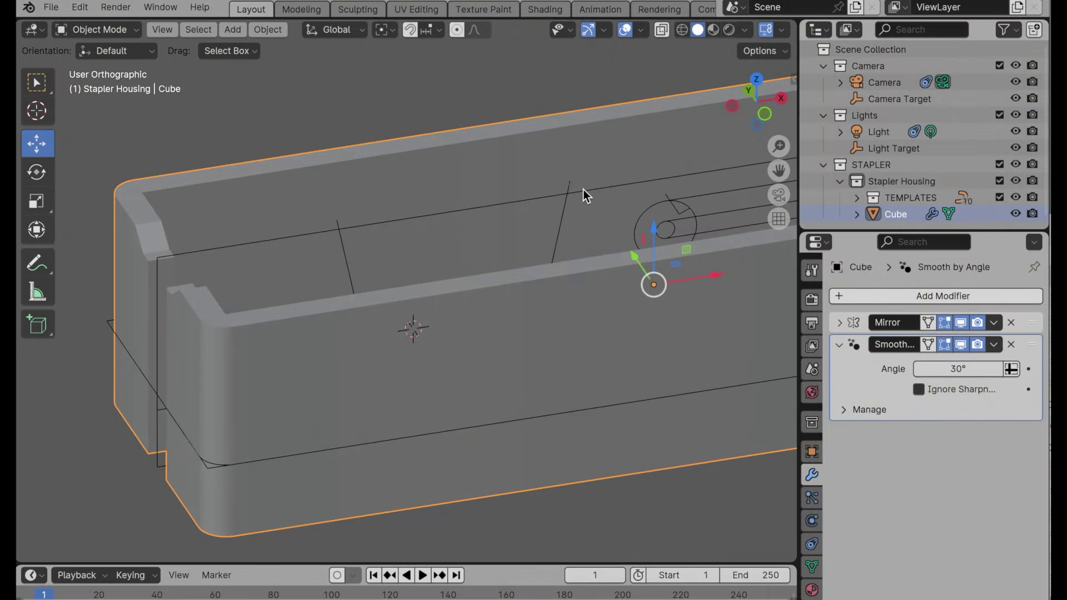
Step: Show the housing in front view with X-Ray on and expand the TEMPLATES collection
left_click(765, 114)
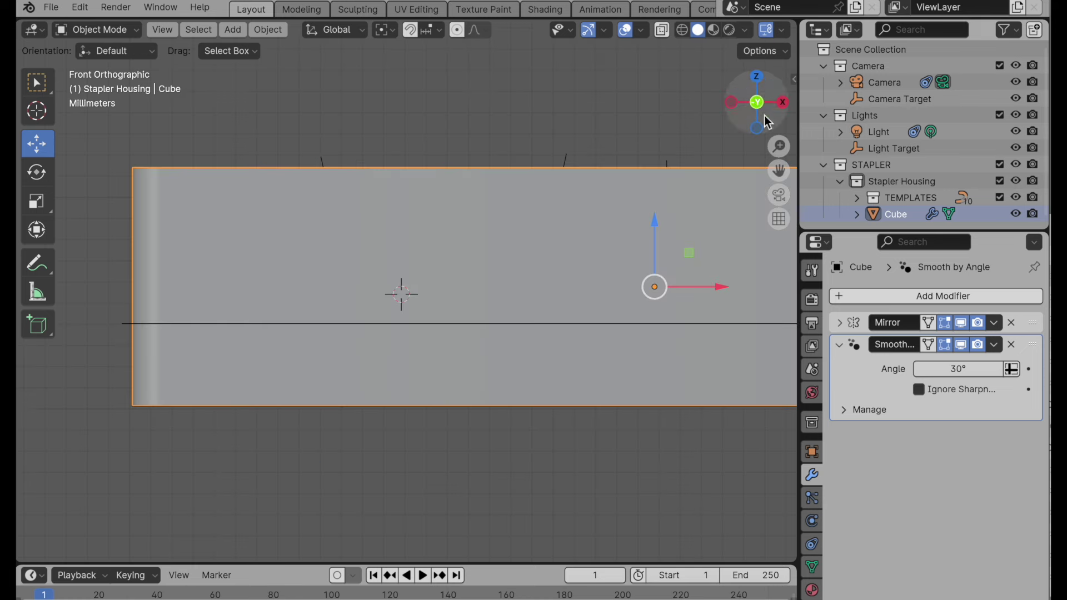
scroll(617, 233, "up", 2)
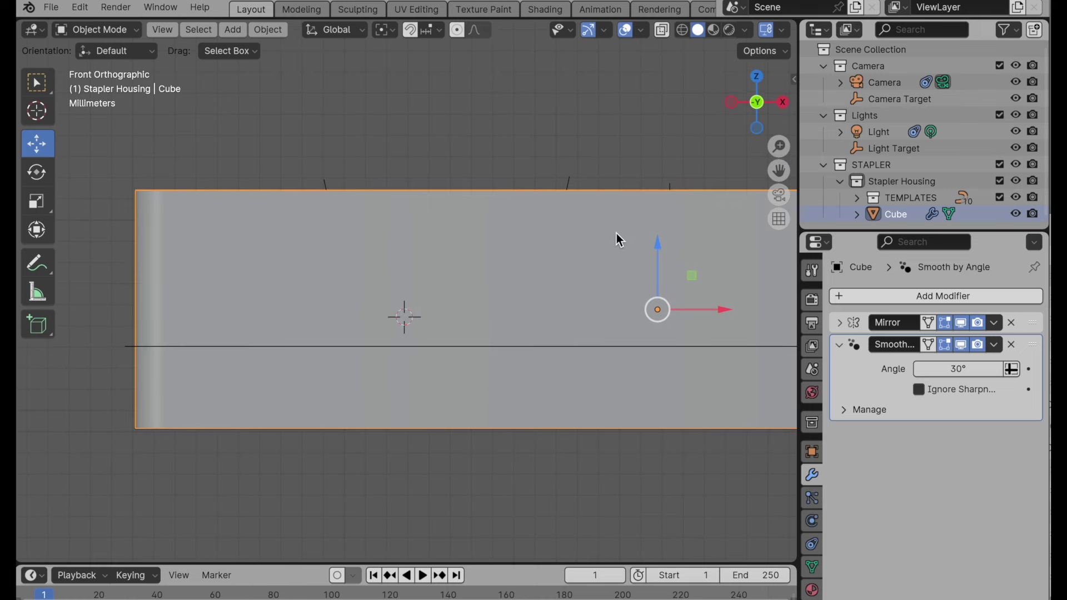
key("alt+z")
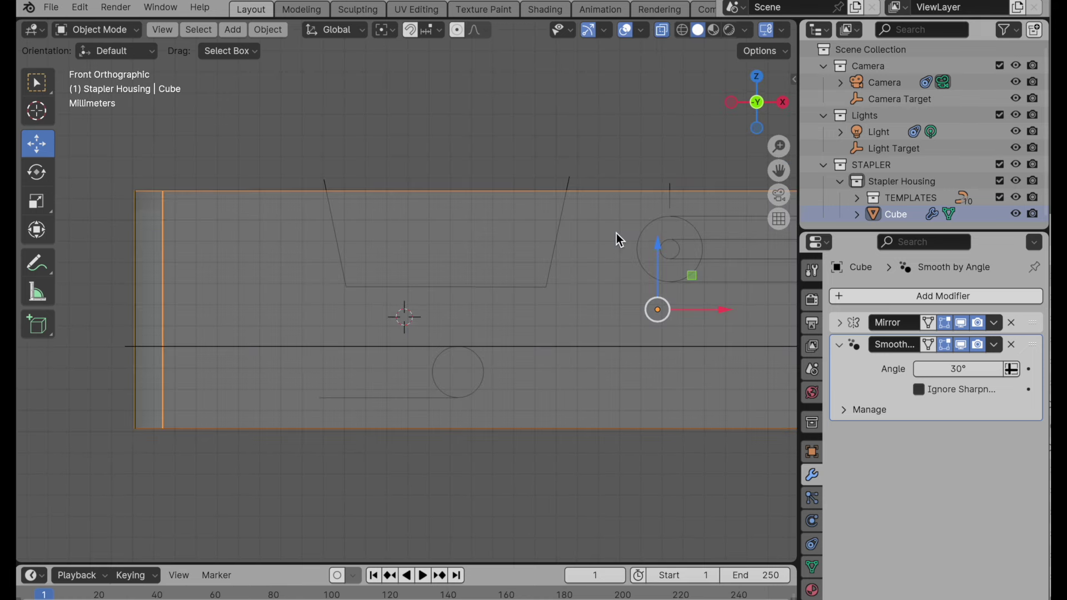
left_click(856, 198)
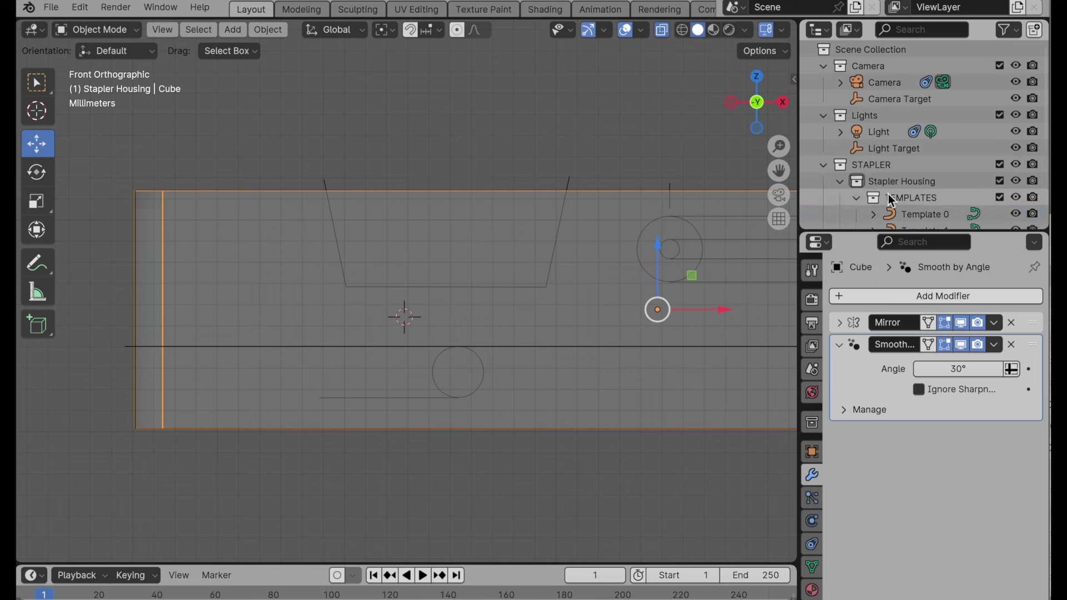
scroll(888, 195, "down", 5)
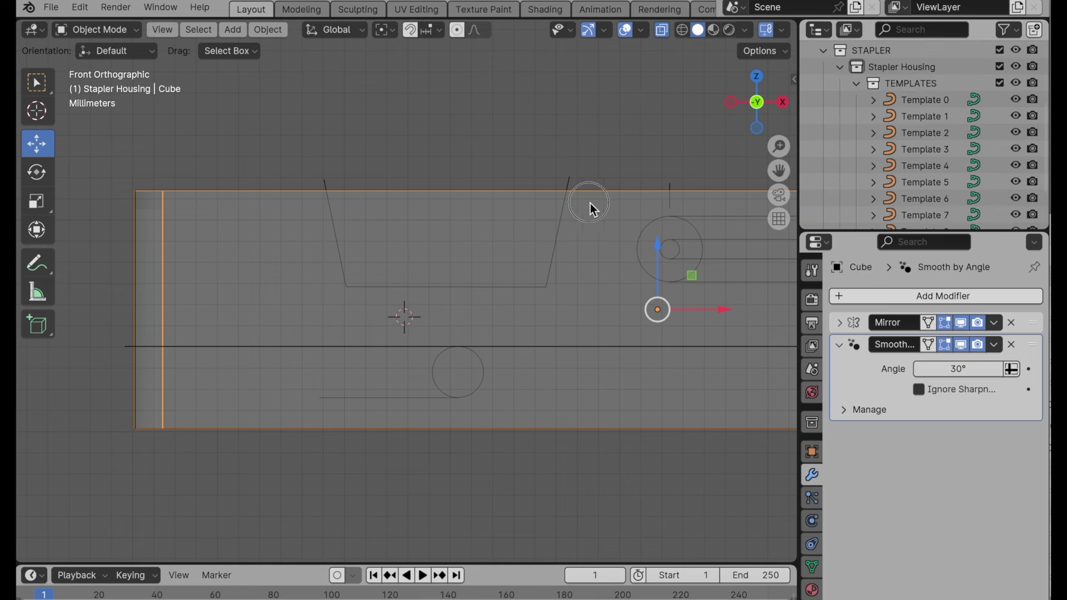
middle_click_drag(590, 203, 628, 233, "shift")
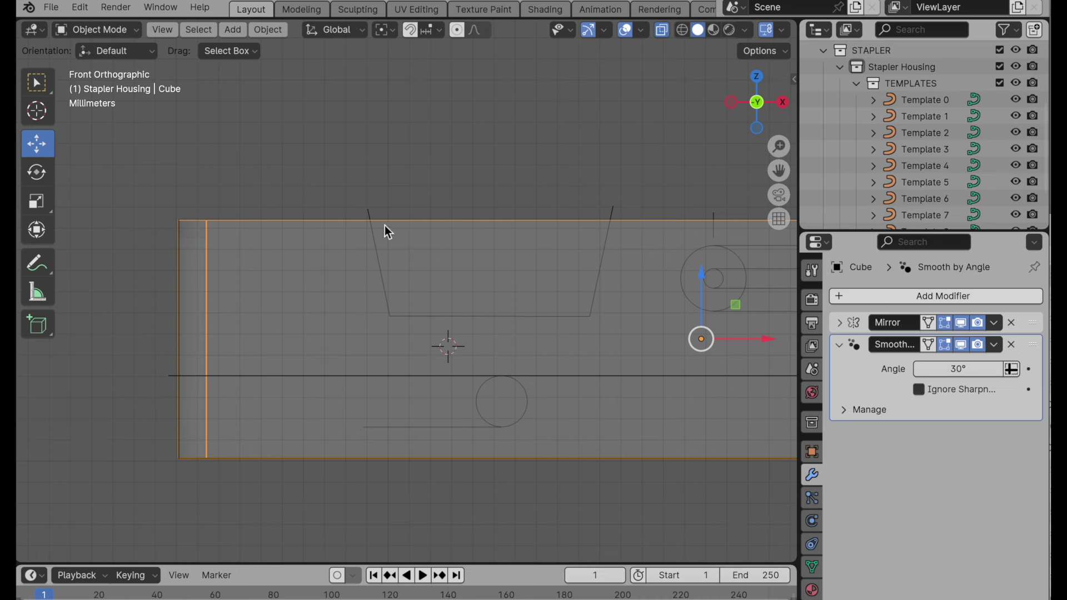
Step: Enter Edit Mode on the housing and add the Template 1 curve to the selection
left_click(110, 30)
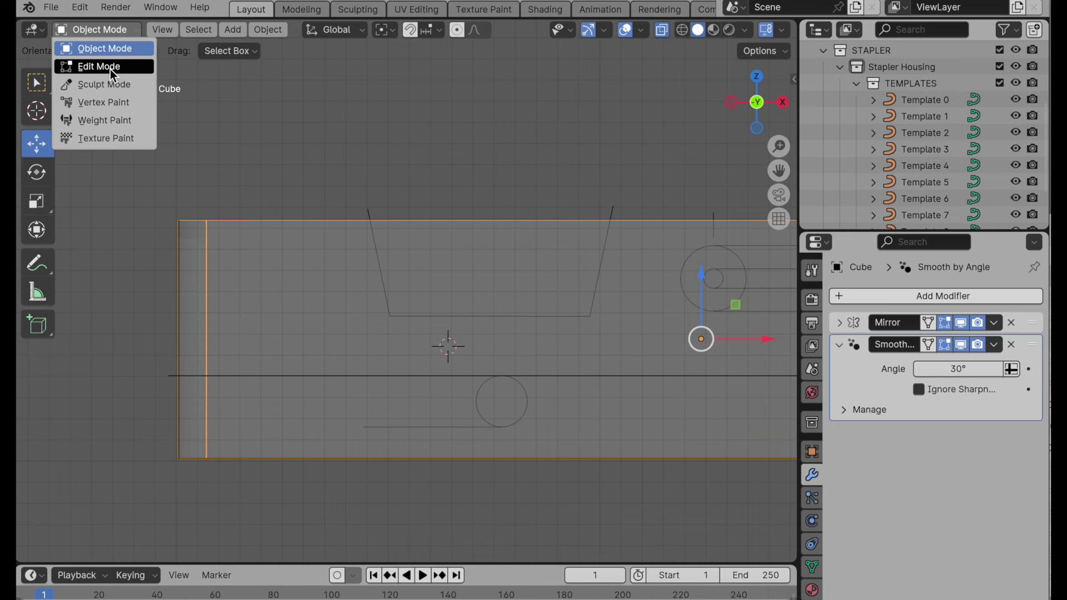
left_click(113, 68)
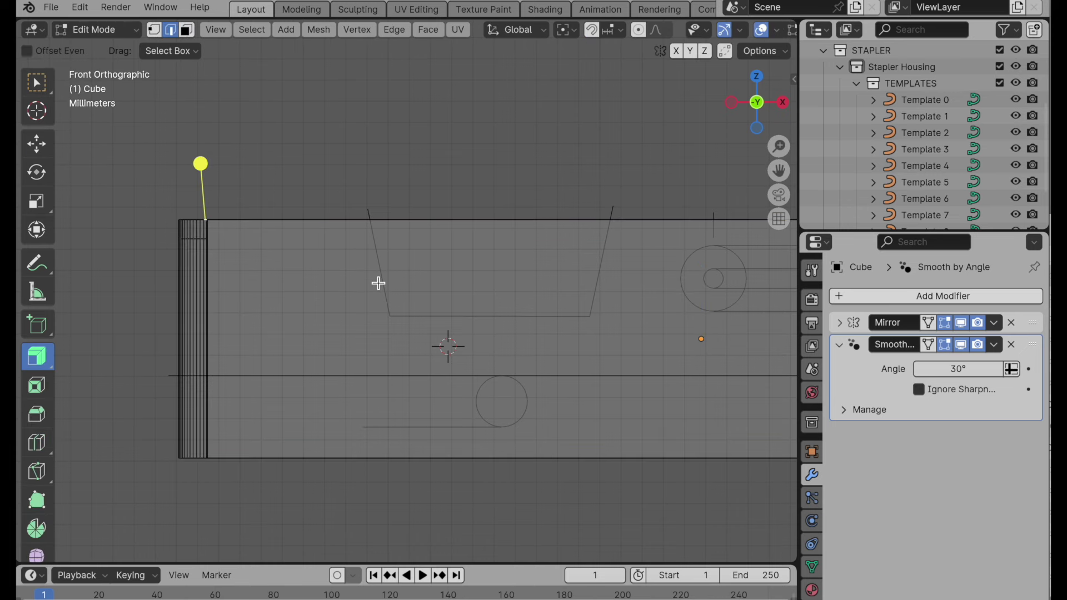
left_click(921, 115)
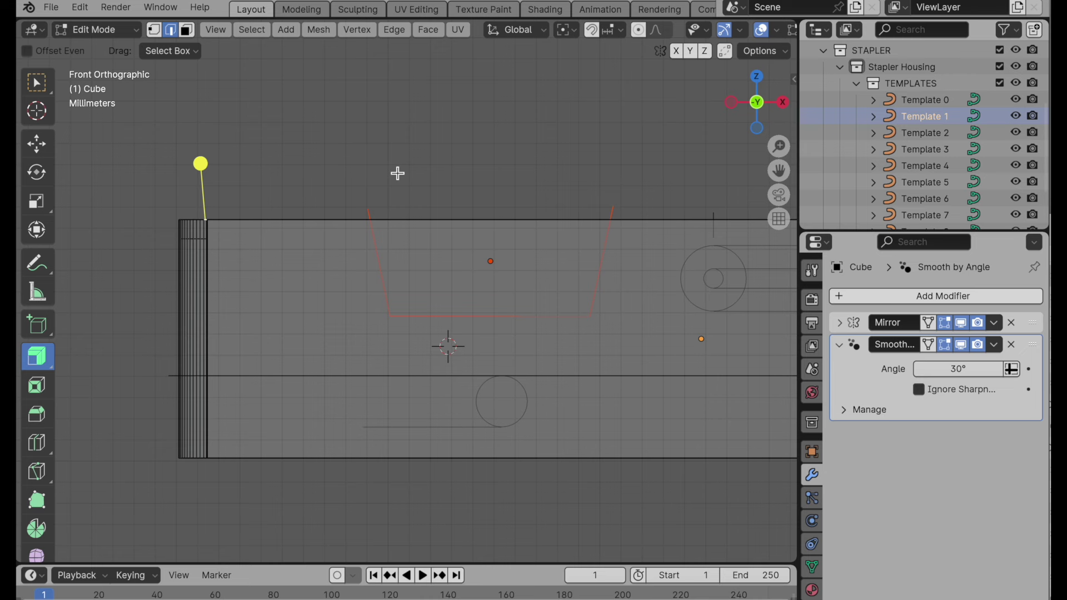
Step: Knife-project the Template 1 outline into the housing mesh with Cut Through enabled
left_click(323, 37)
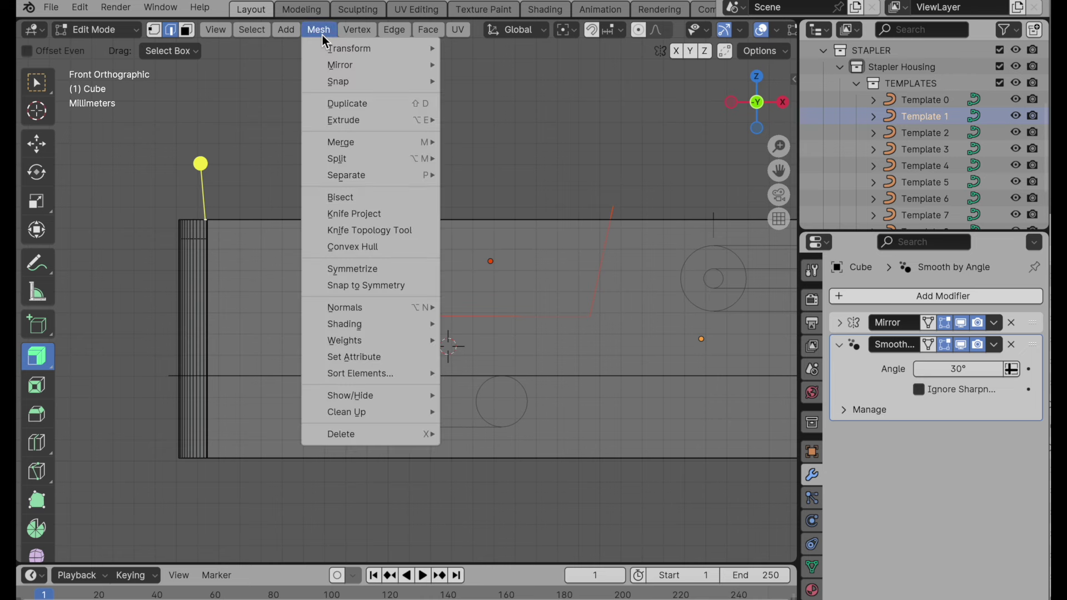
left_click(355, 214)
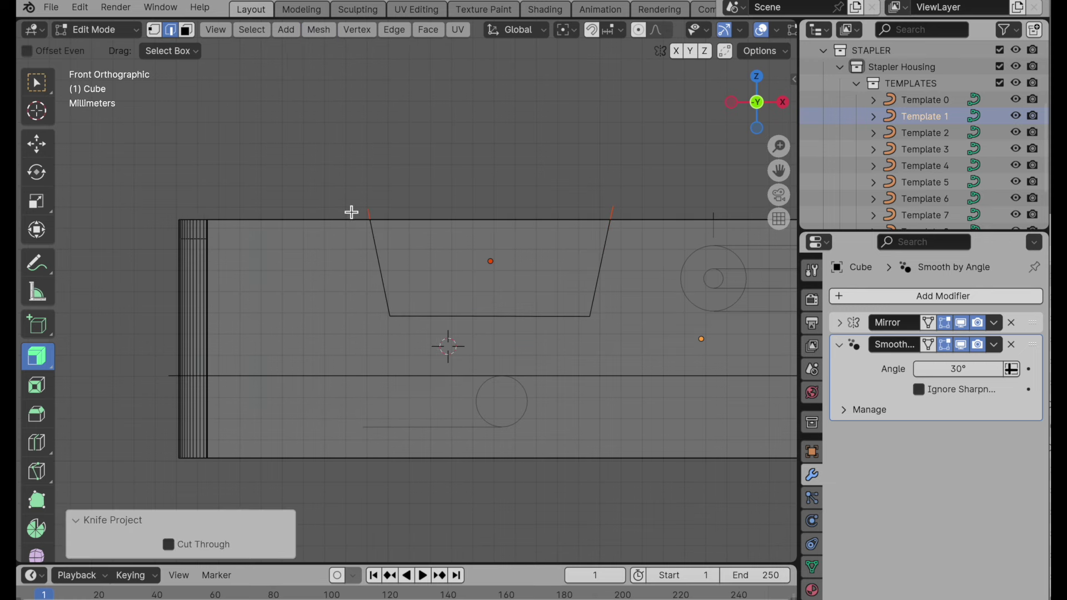
left_click(171, 548)
middle_click_drag(295, 267, 396, 220)
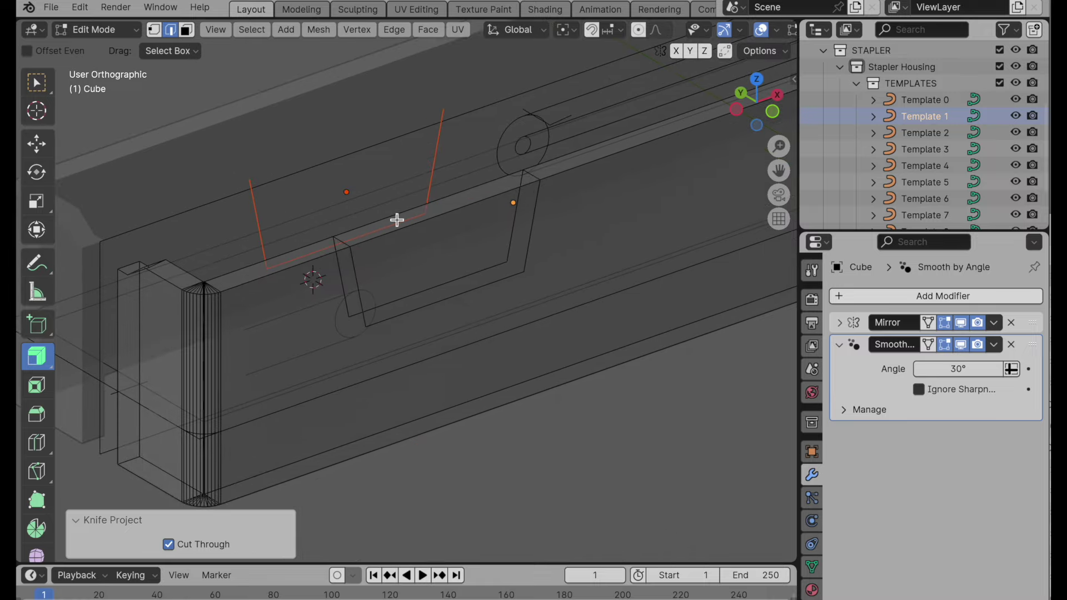
scroll(423, 228, "up", 3)
Step: Delete the two faces inside the projected outline to open the slot
left_click(186, 31)
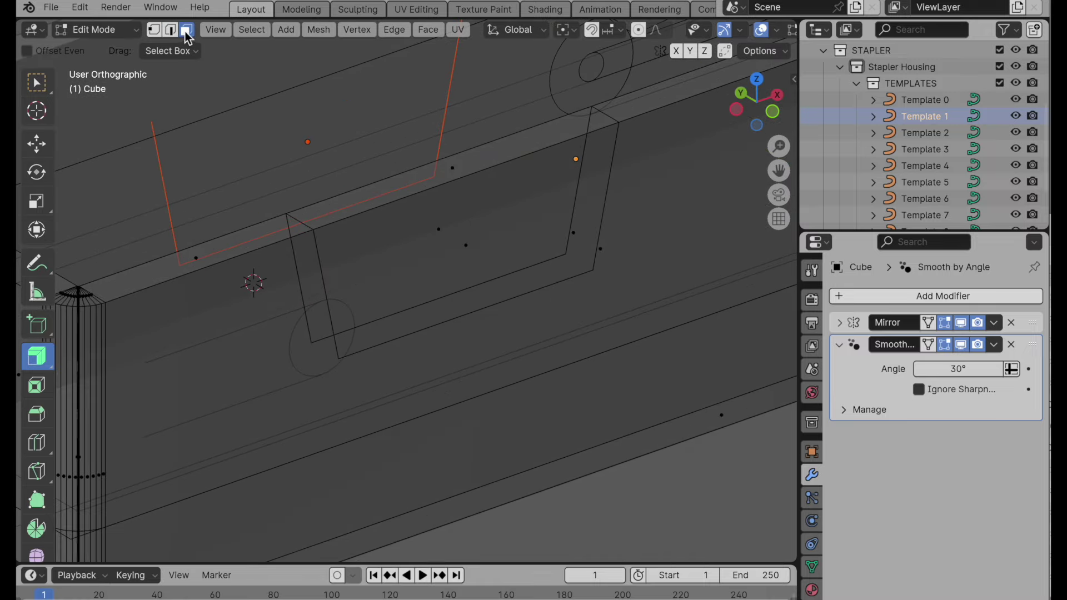
left_click(467, 245)
left_click(452, 168, "shift")
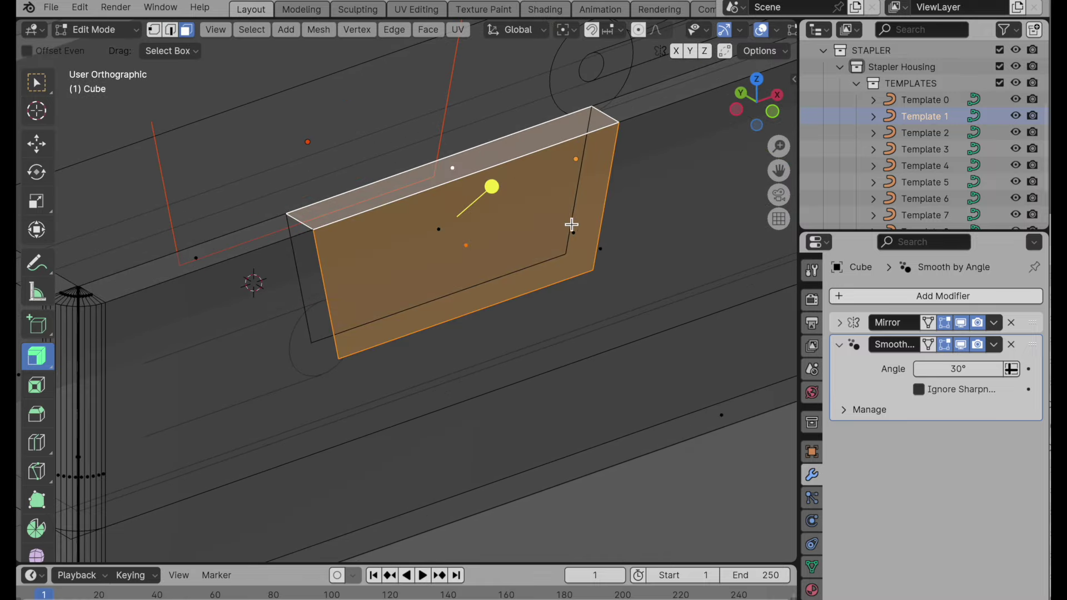
middle_click_drag(571, 225, 494, 239)
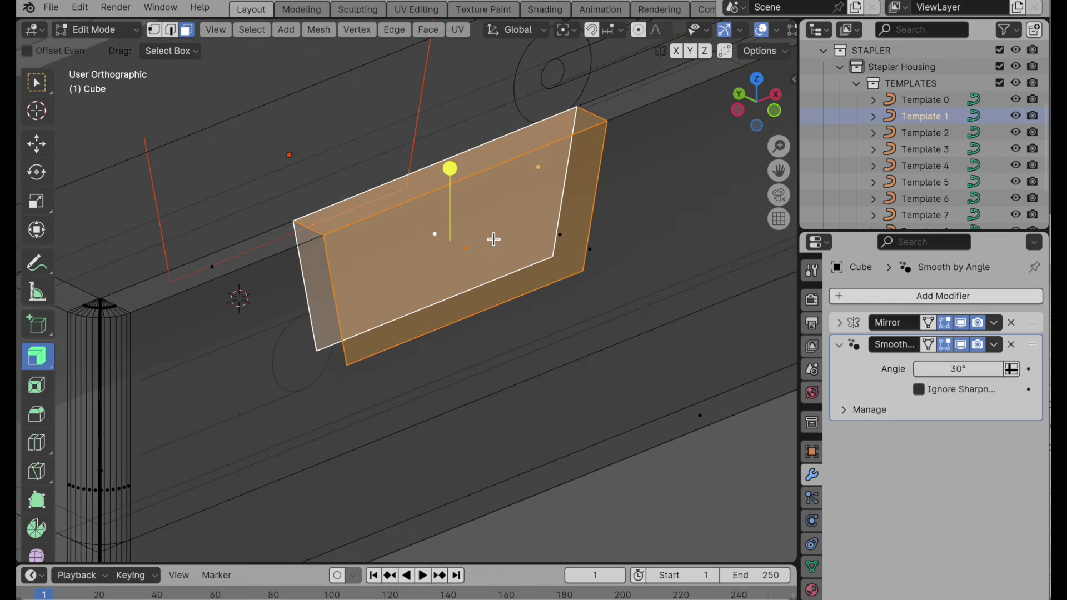
key("x")
left_click(492, 236)
scroll(553, 247, "up", 3)
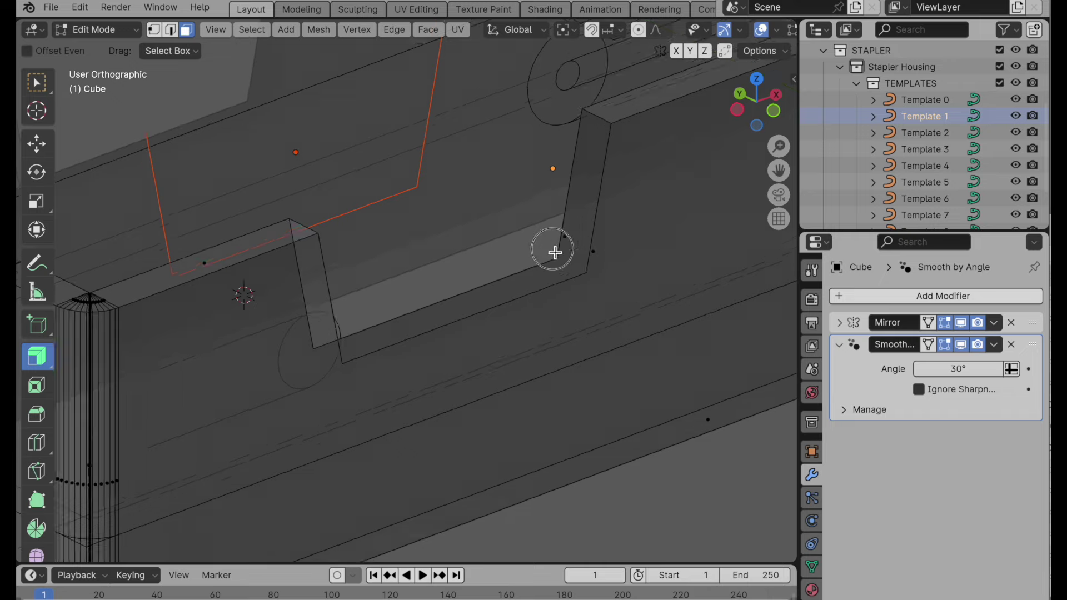
middle_click_drag(548, 316, 558, 295)
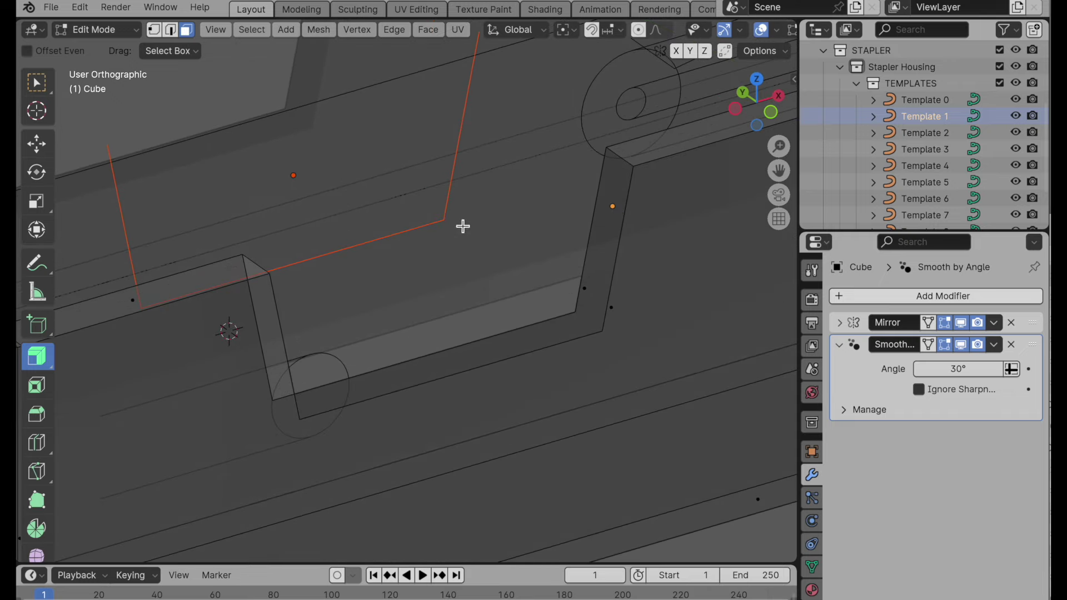
Step: Select the slot's lower border edge loop in edge select mode
left_click(170, 29)
middle_click_drag(369, 255, 400, 276)
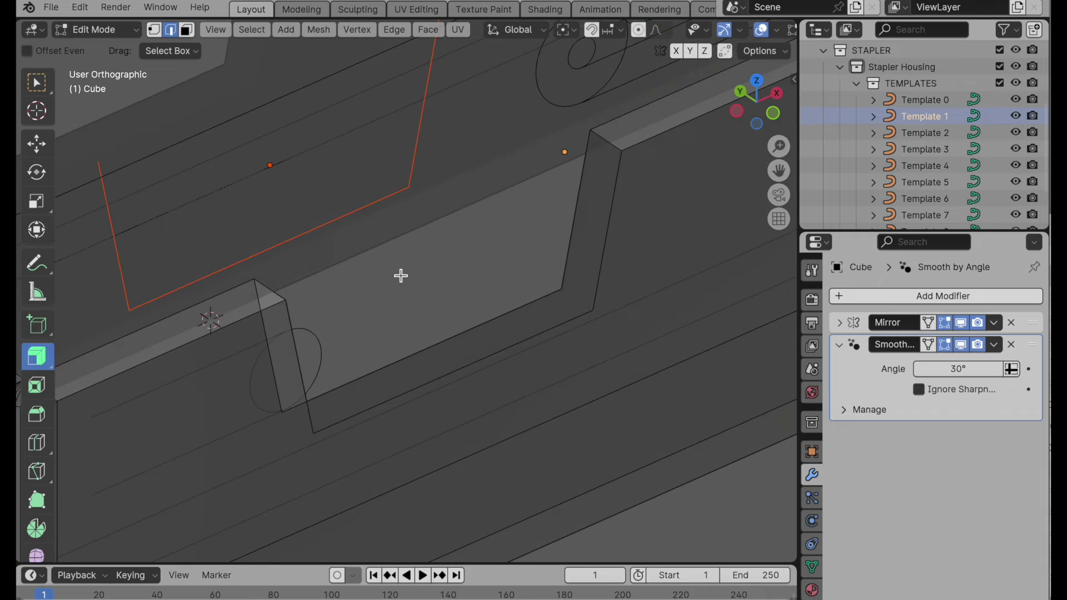
left_click(602, 262, "alt")
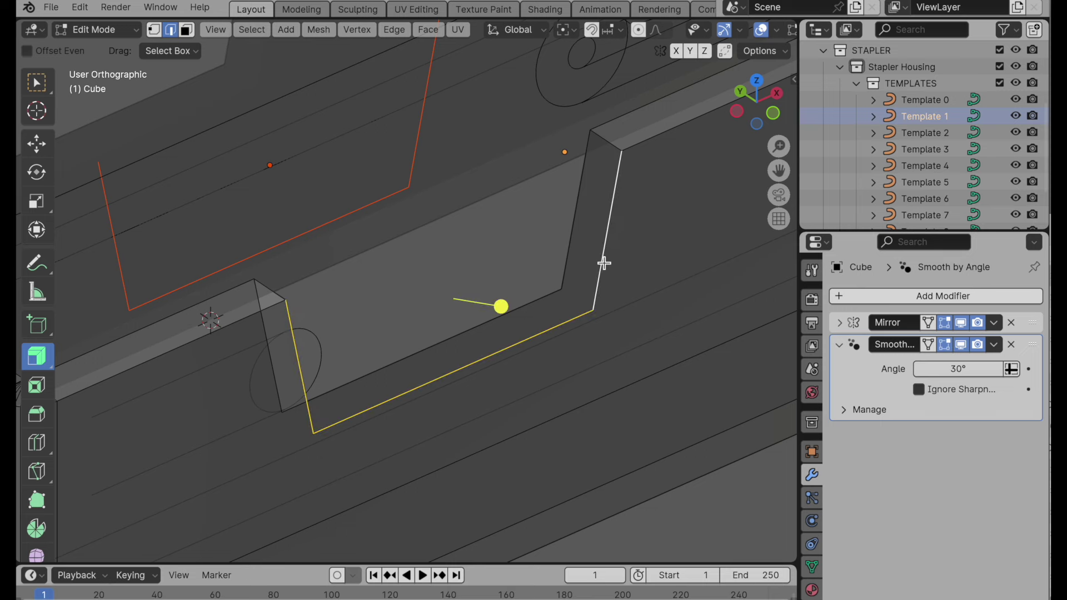
middle_click_drag(602, 145, 406, 309)
Step: Fill the selected border loop with a new face
key("super+e")
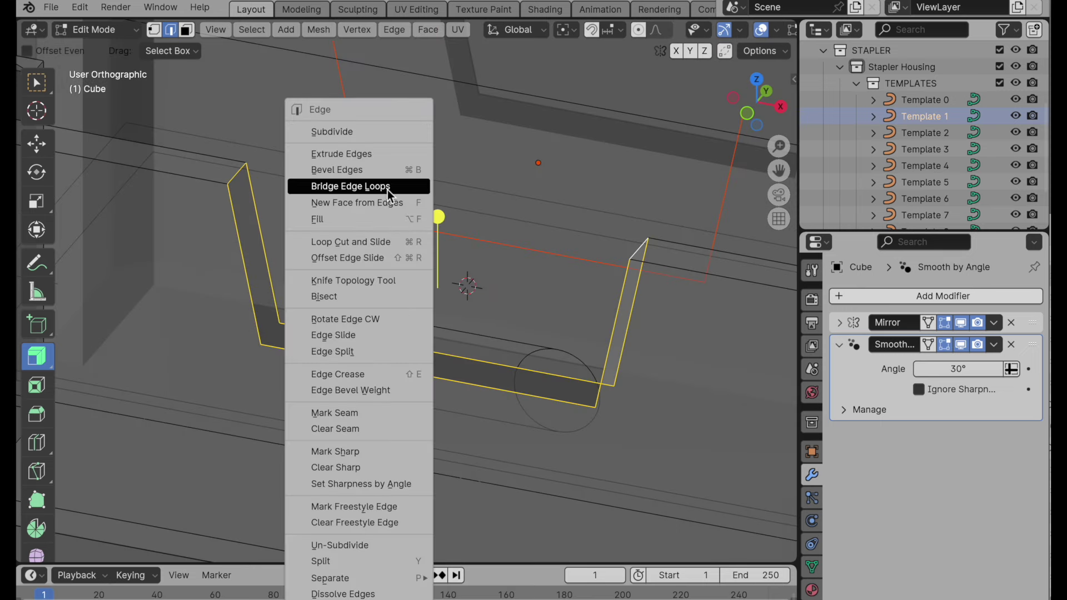
left_click(398, 203)
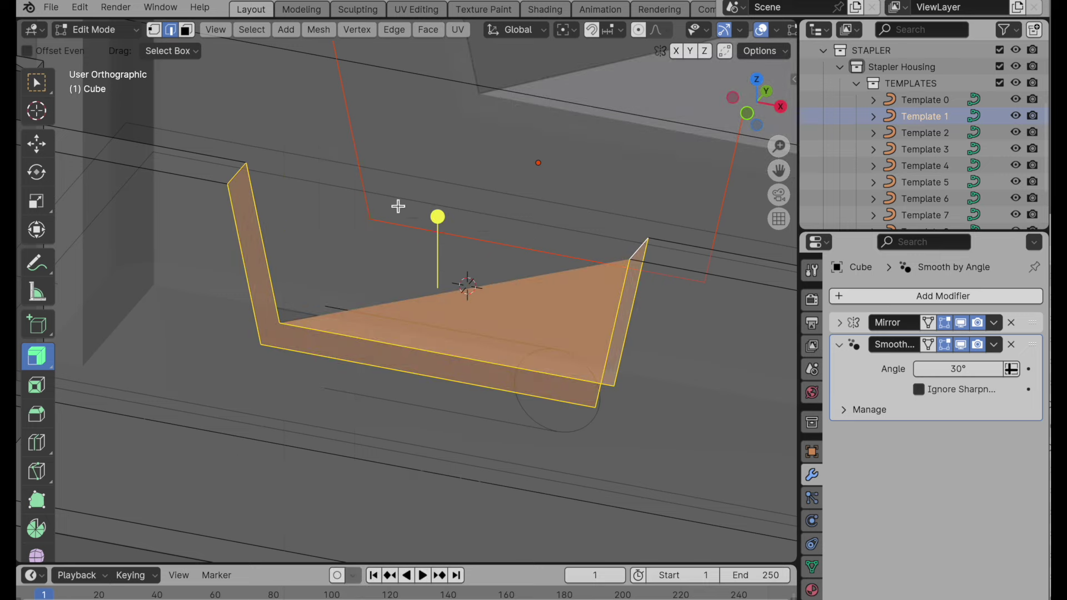
middle_click_drag(398, 207, 567, 281)
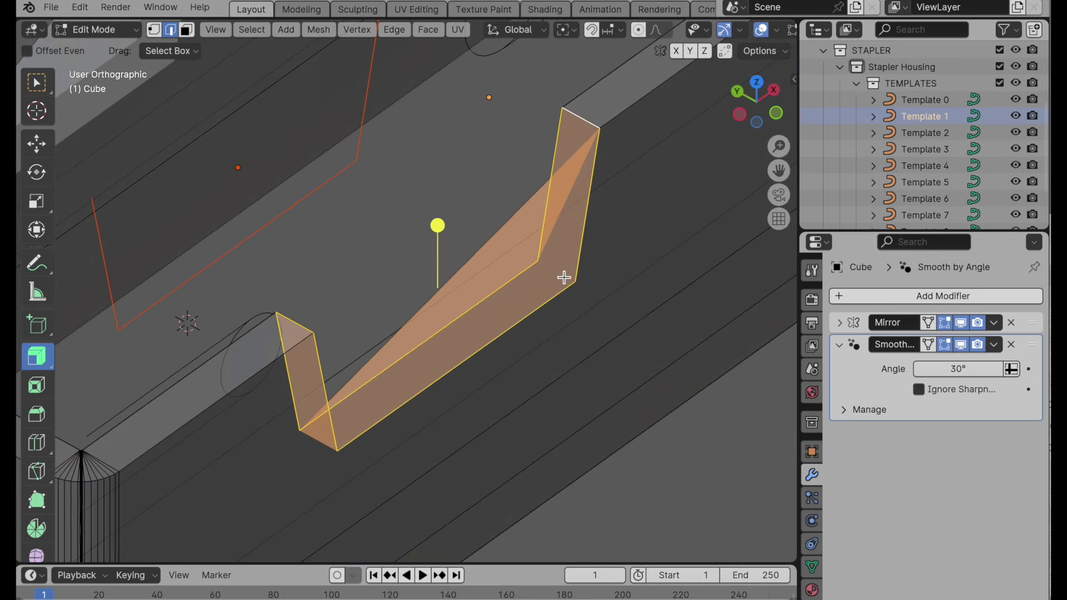
Step: Connect the two inner bend vertices with J, then select the two strip-end vertices
key("1")
left_click(542, 265)
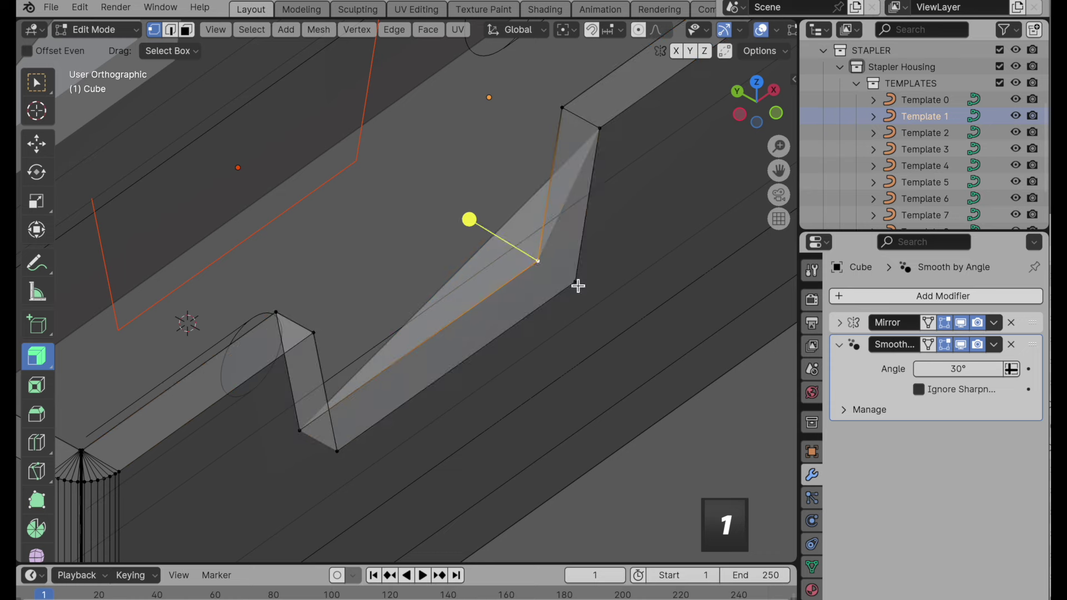
left_click(576, 282, "shift")
key("j")
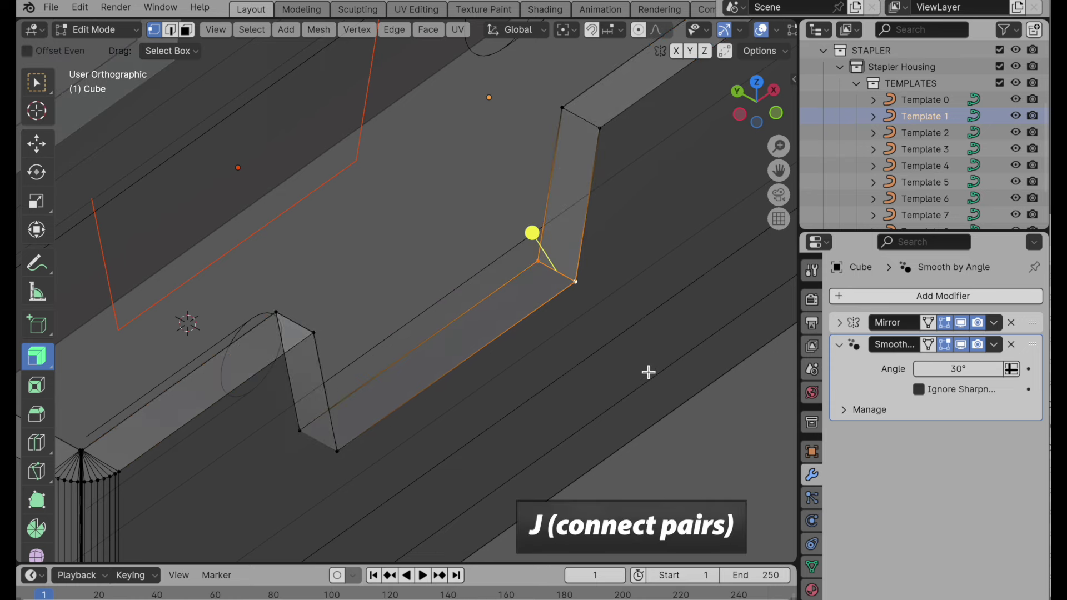
middle_click_drag(645, 372, 285, 52)
left_click(305, 82)
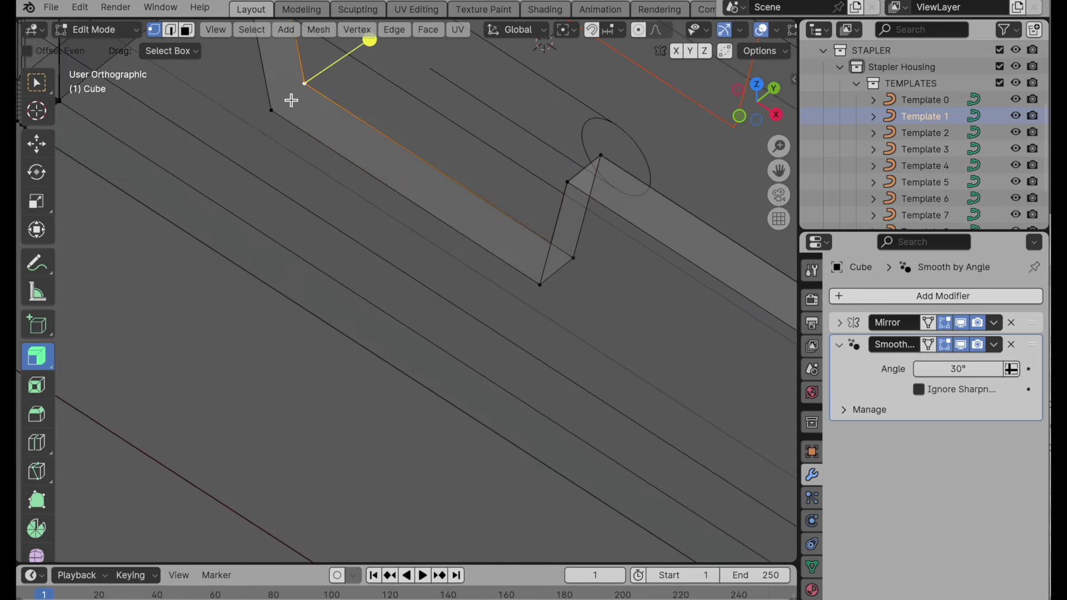
left_click(273, 110, "shift")
middle_click_drag(424, 207, 542, 386, "shift")
Step: Clear the selection and pick the Template 2 curve
left_click(622, 421)
scroll(561, 427, "down", 3)
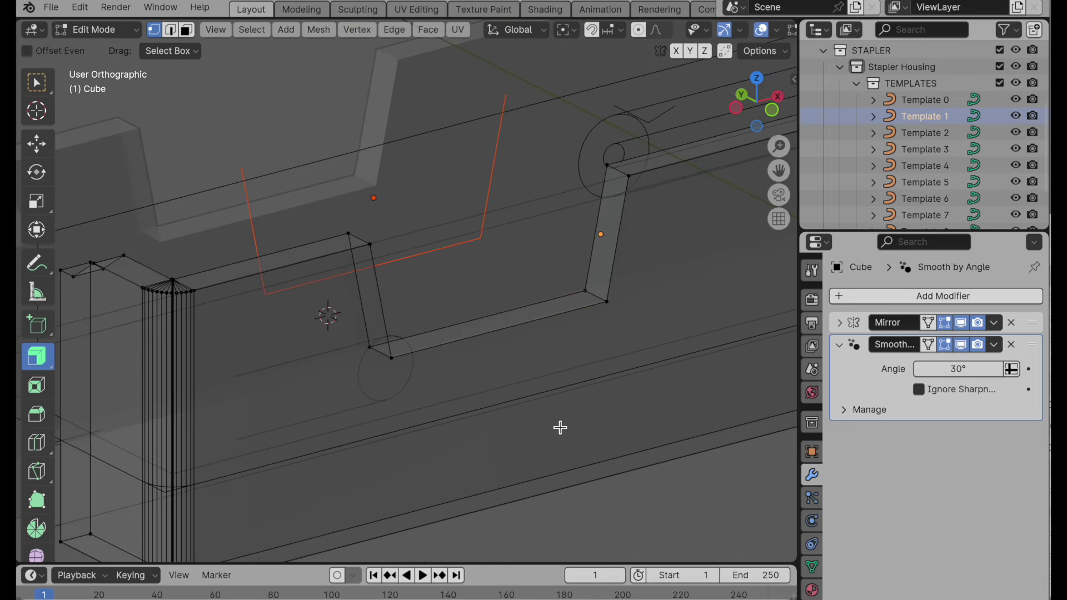
middle_click_drag(653, 315, 610, 321)
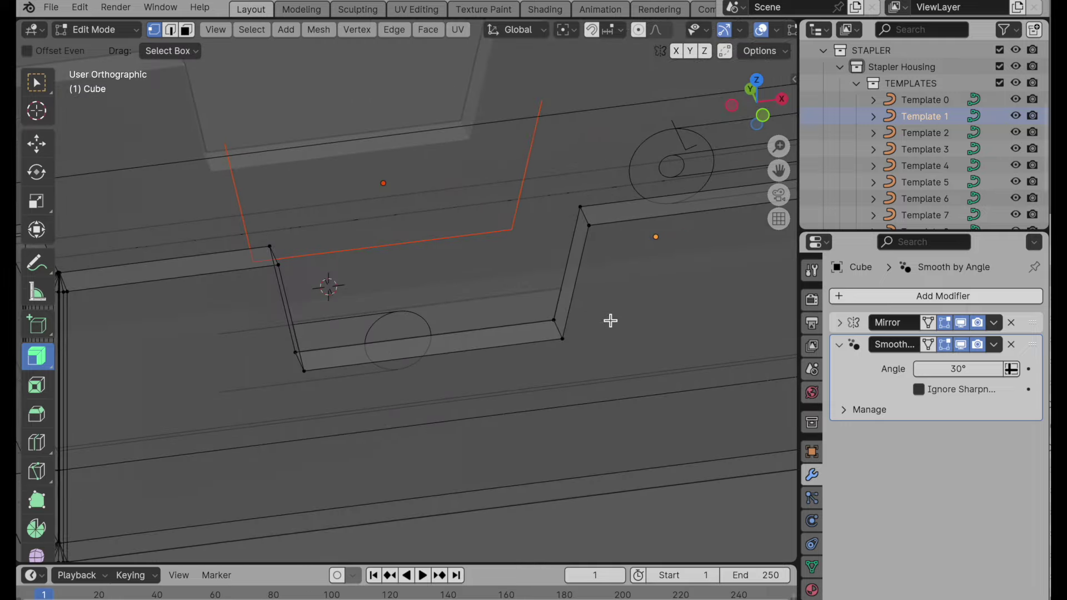
left_click(916, 134)
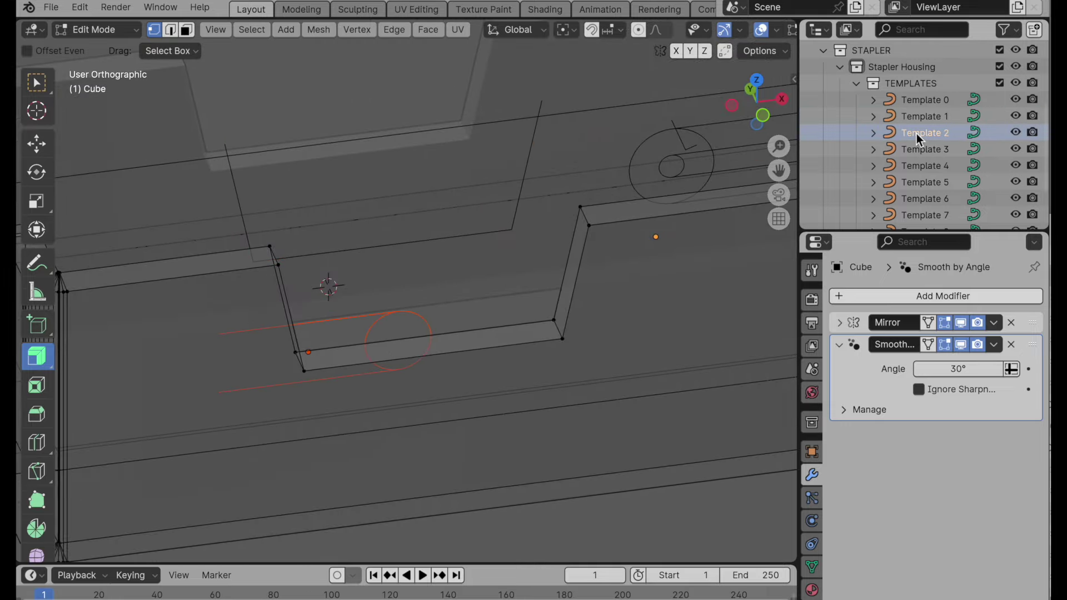
Step: Switch to front view and open the Template 2 curve in Edit Mode
scroll(526, 353, "up", 2)
middle_click_drag(526, 352, 534, 326)
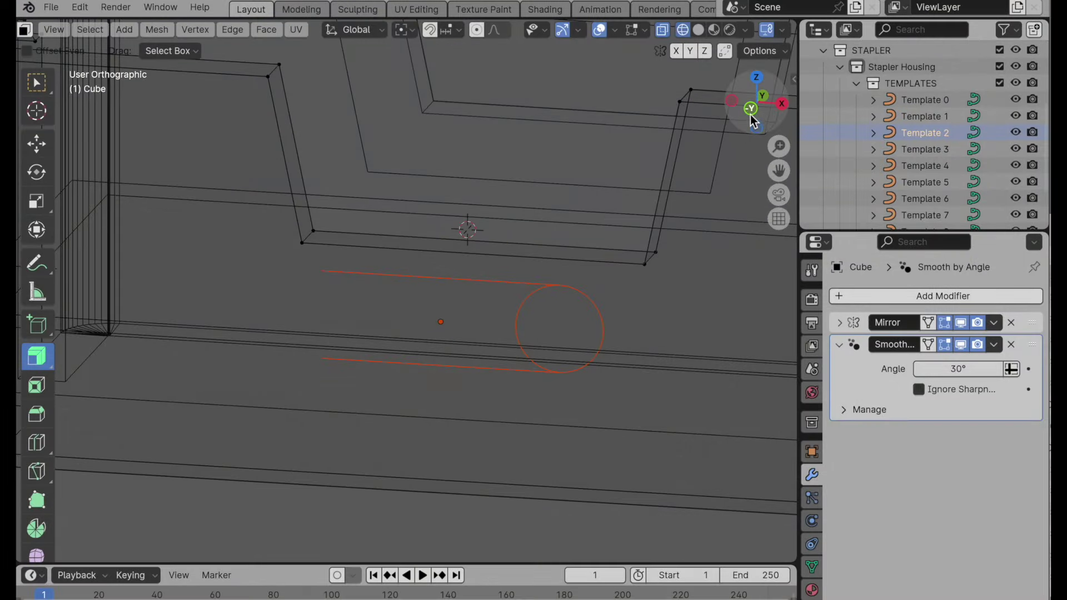
left_click(752, 114)
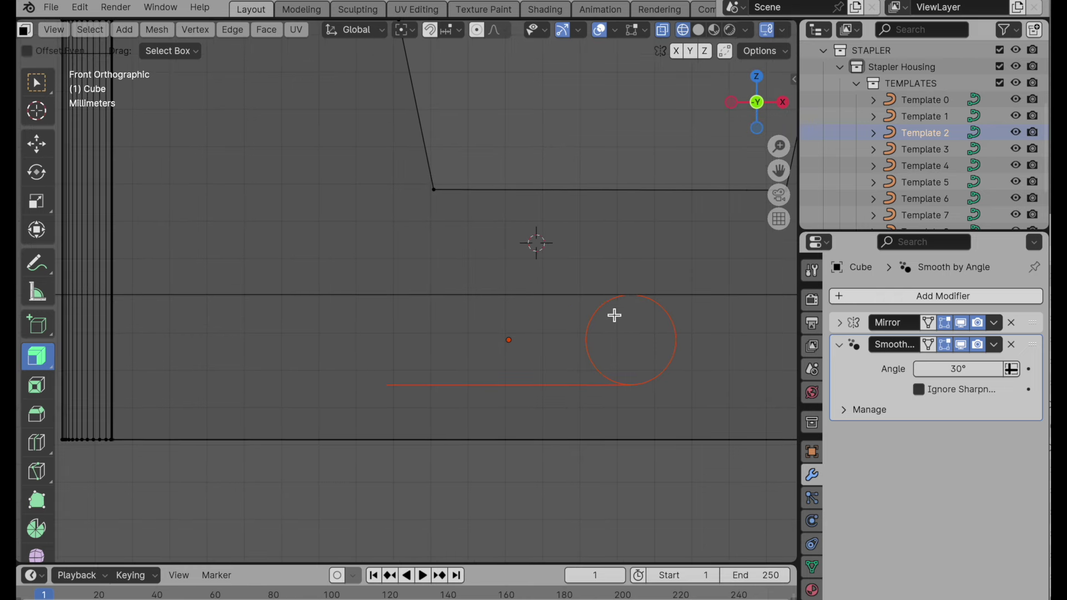
scroll(612, 311, "up", 2)
middle_click_drag(604, 319, 605, 283, "shift")
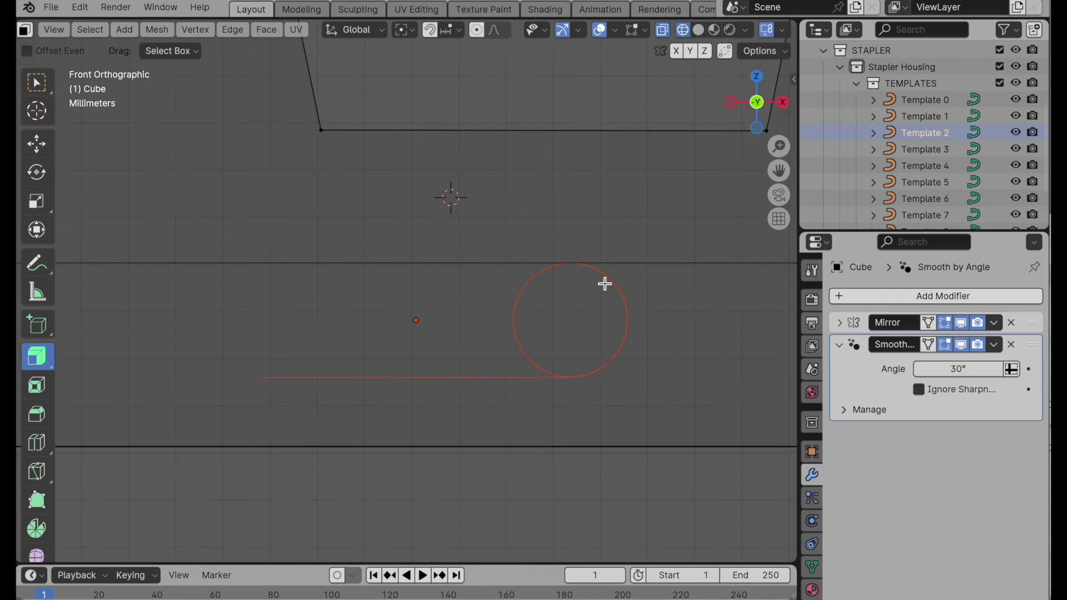
key("Tab")
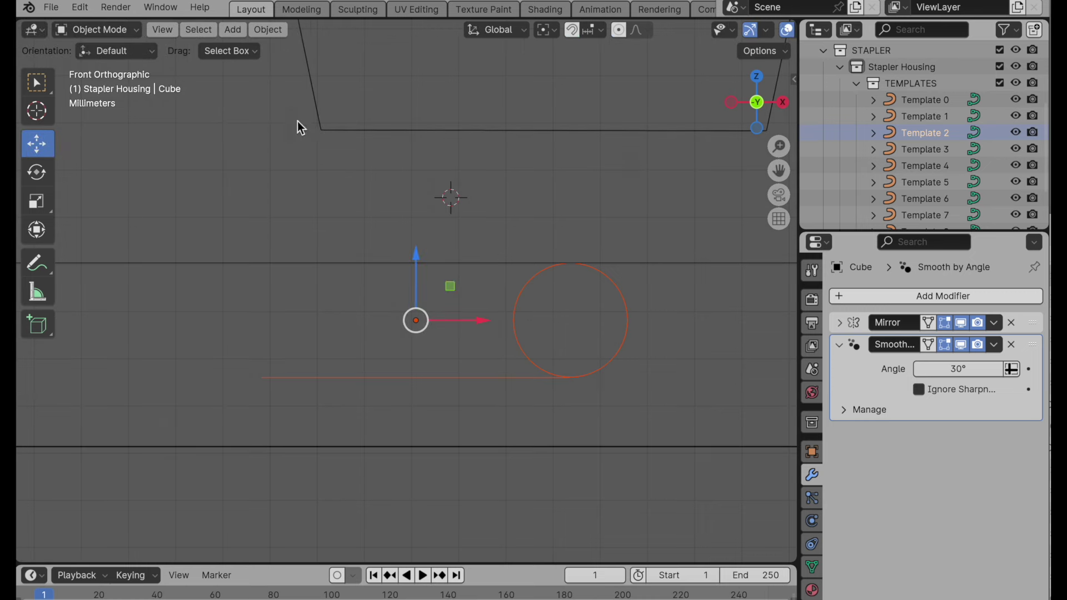
left_click(519, 298)
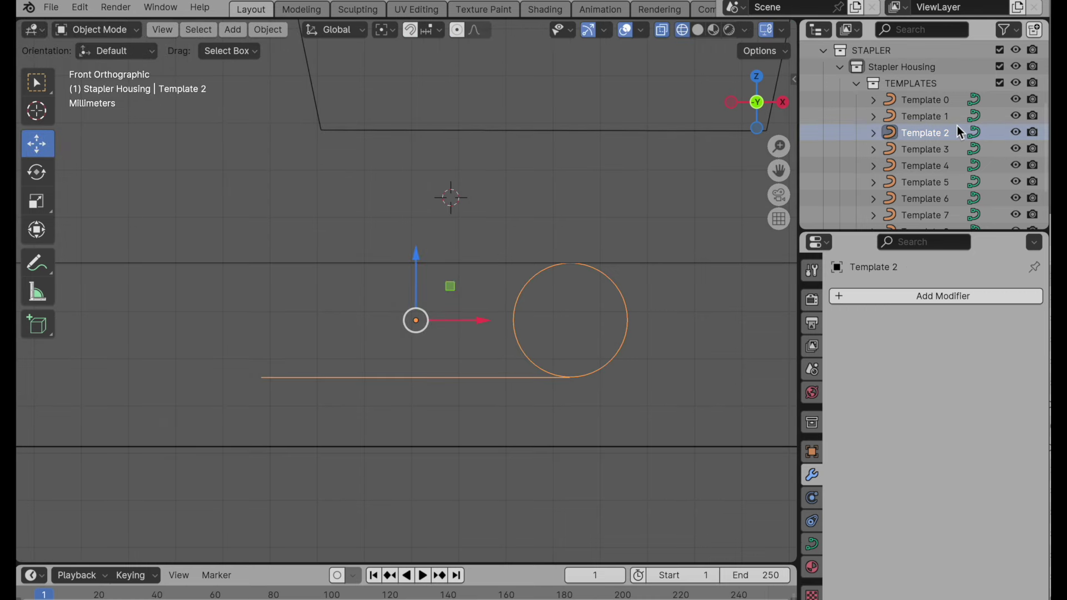
key("Tab")
Step: Select the whole circle loop of Template 2 and duplicate it
scroll(578, 285, "up", 2)
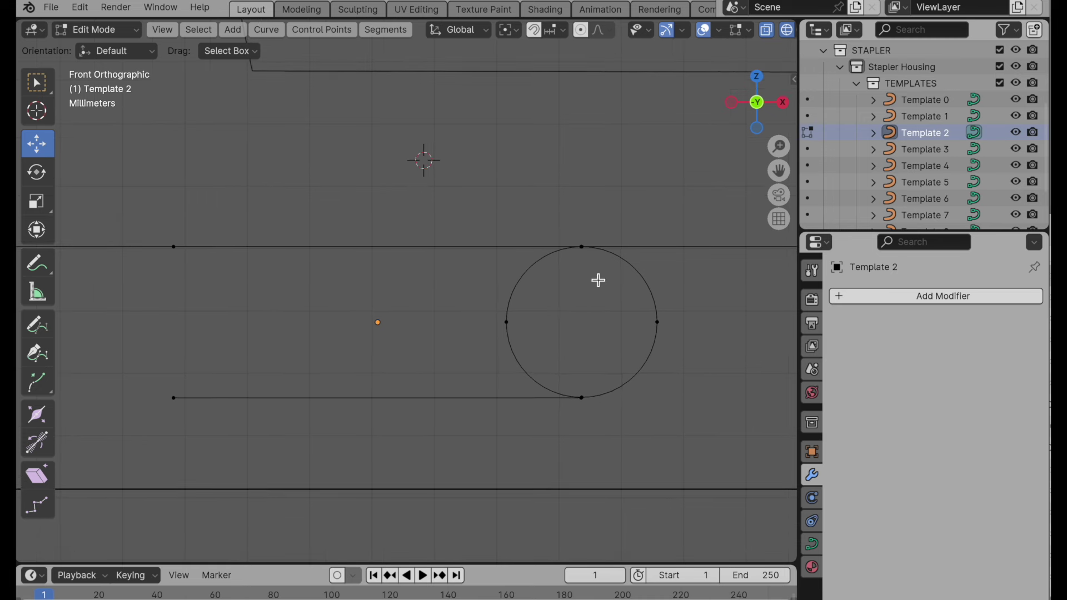
left_click(506, 322)
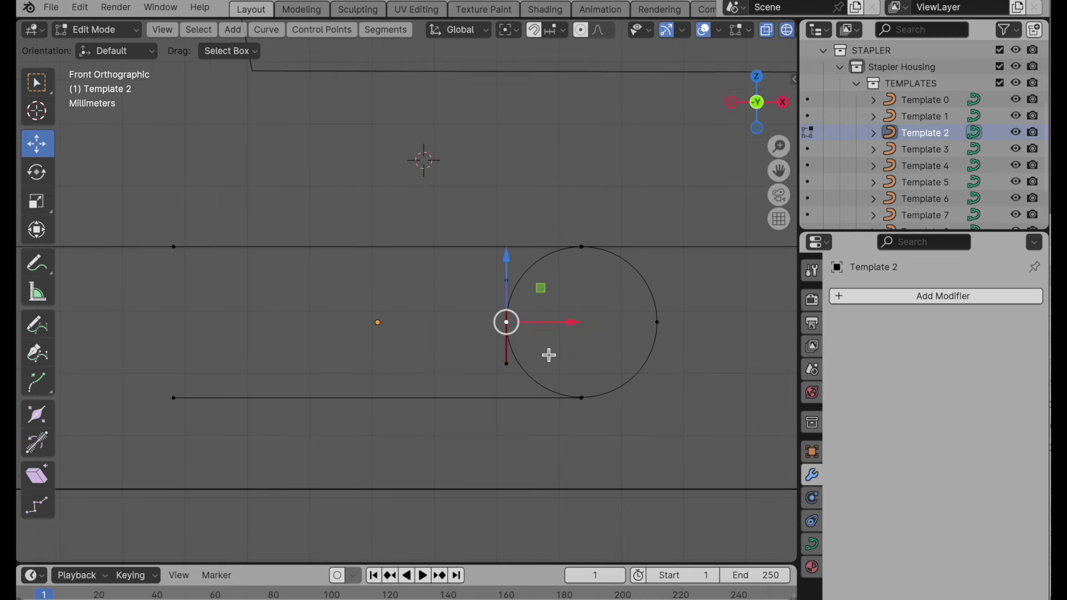
key("ctrl+l")
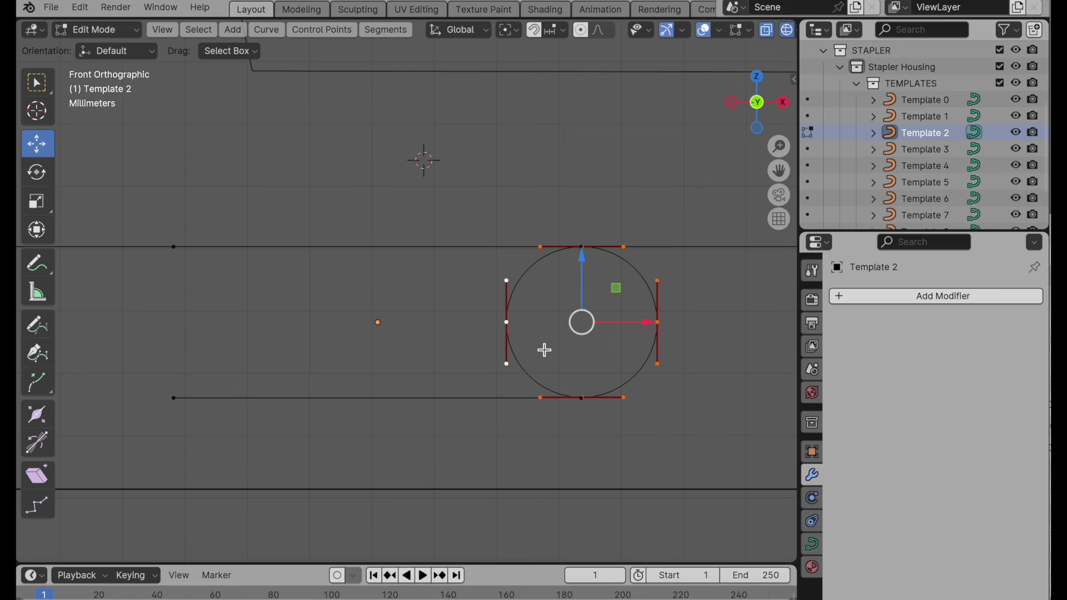
key("shift+d")
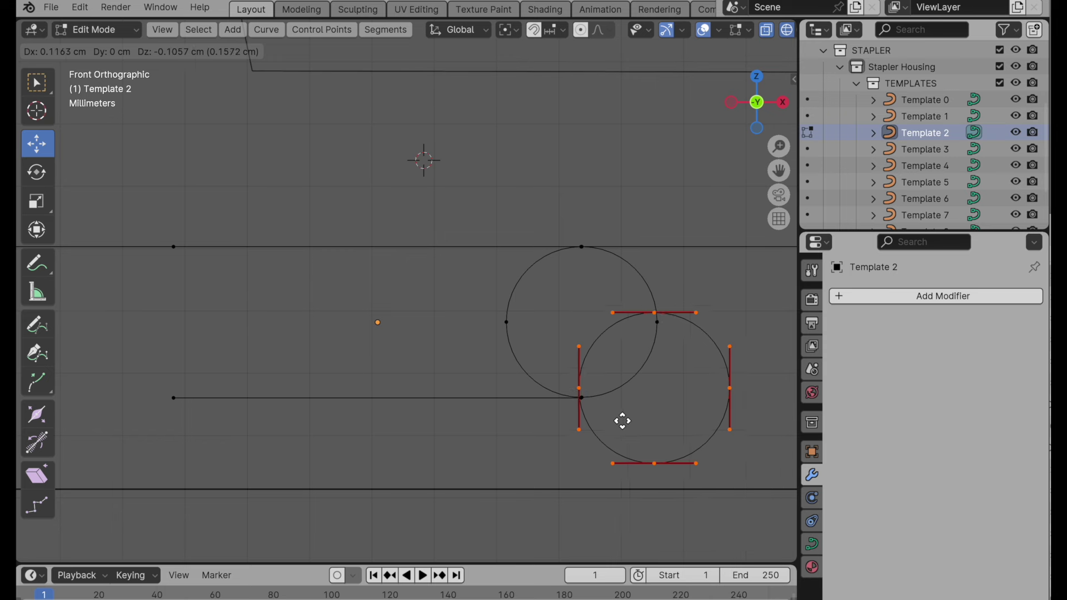
Step: Separate the duplicated circle into a new object, return to Object Mode, and select Template 2.001
key("Escape")
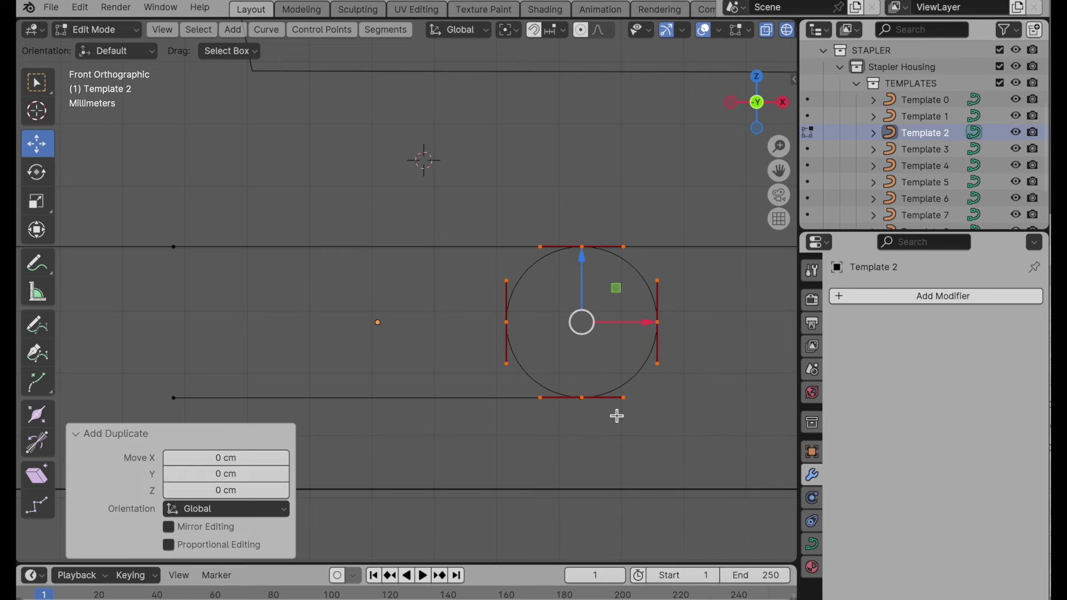
key("p")
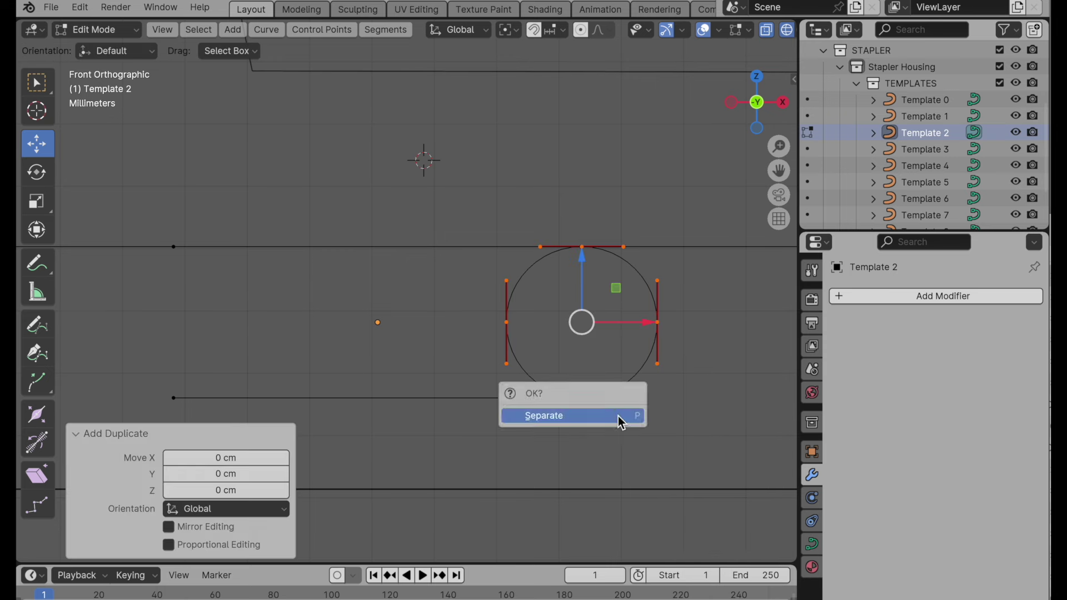
left_click(619, 418)
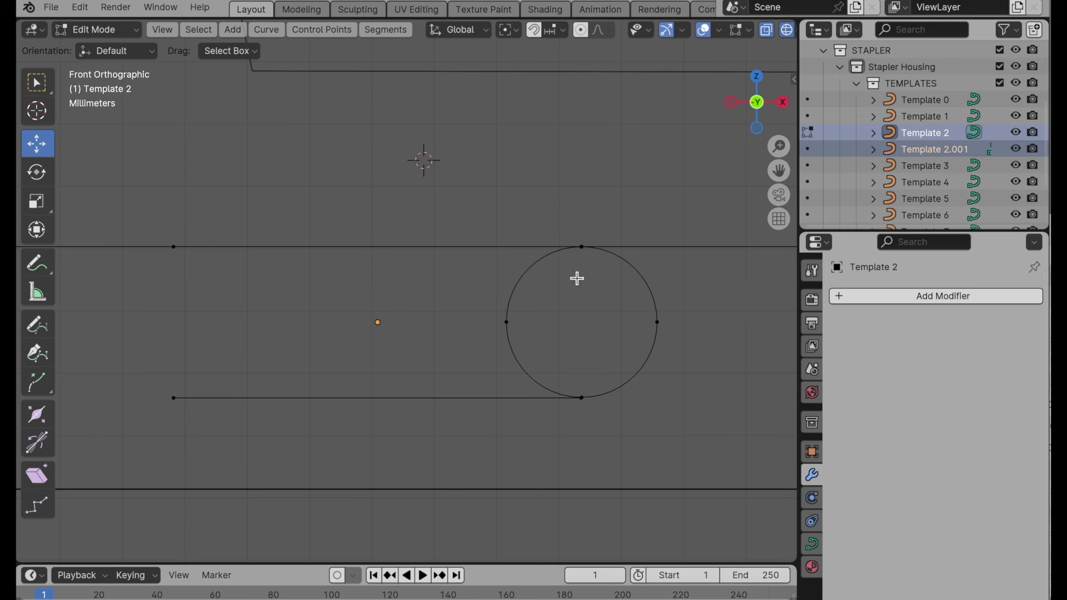
left_click(111, 29)
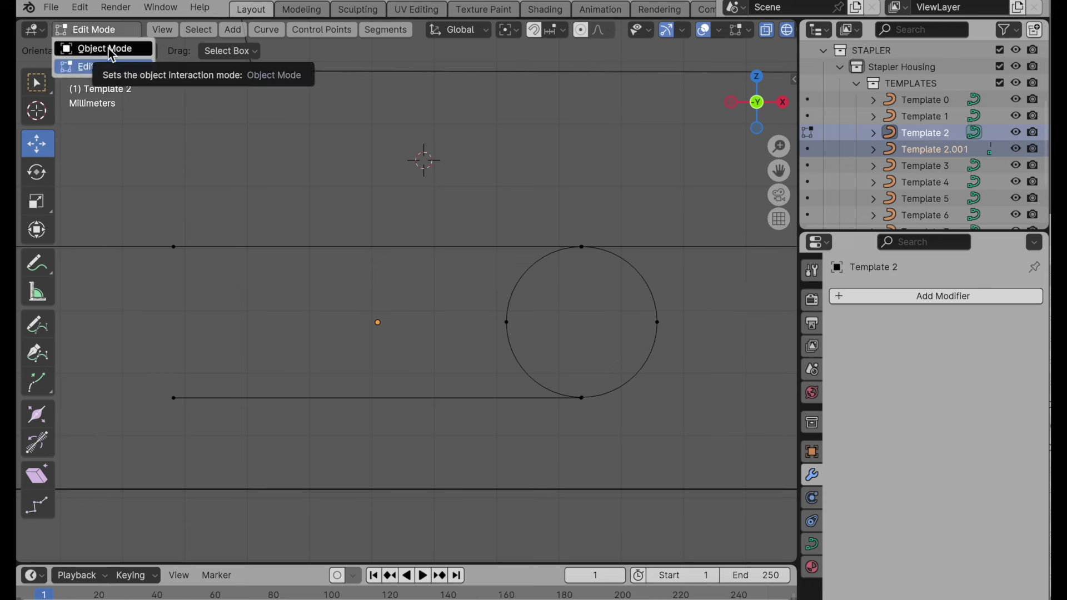
left_click(109, 50)
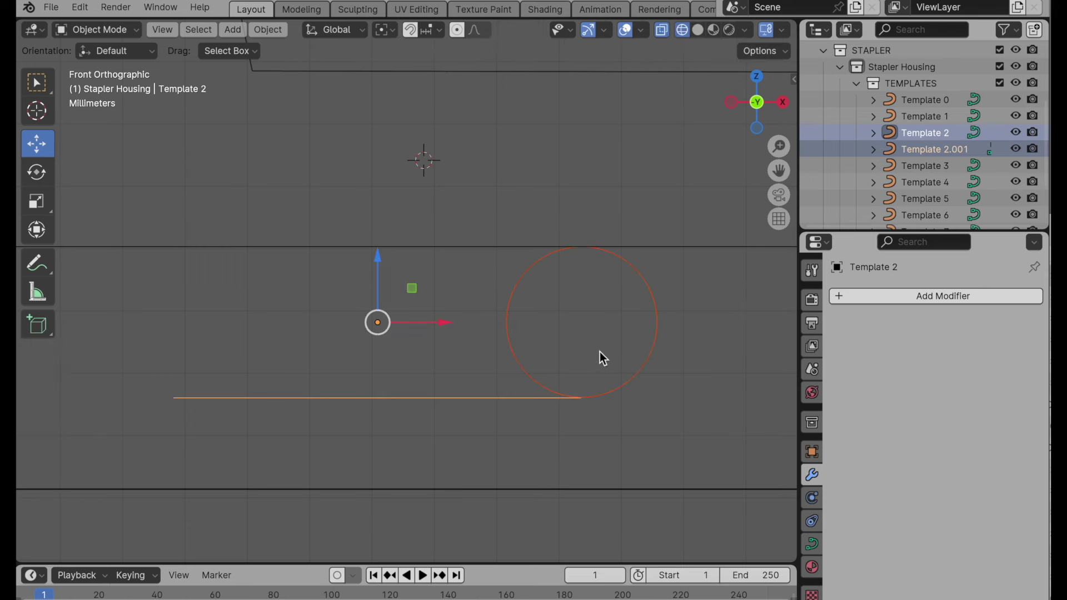
left_click(938, 149)
Step: Set the Template 2.001 curve's preview resolution to 20
scroll(658, 281, "up", 1)
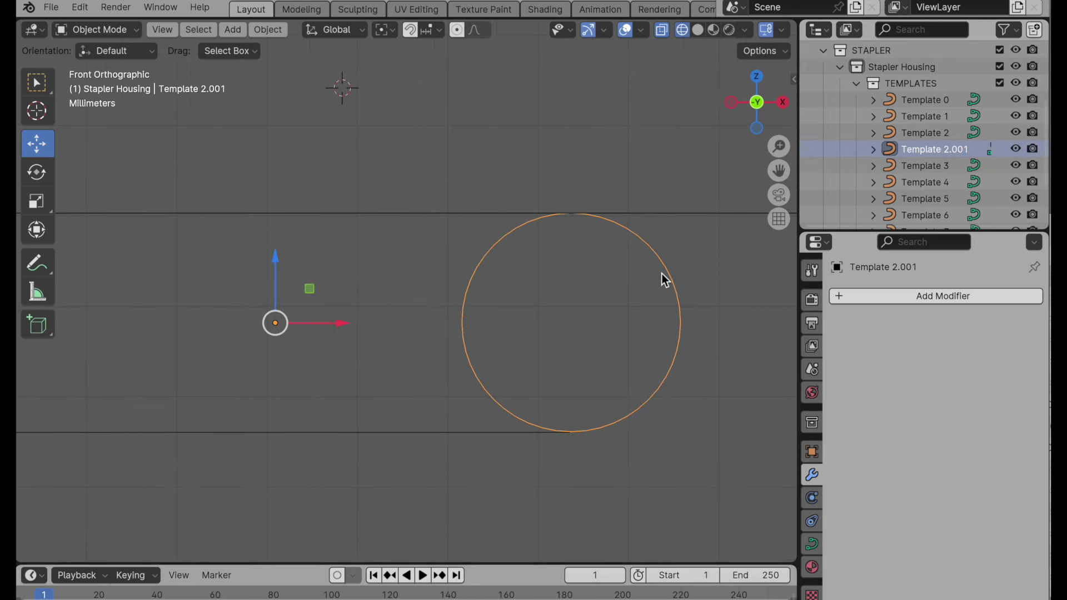
left_click(811, 546)
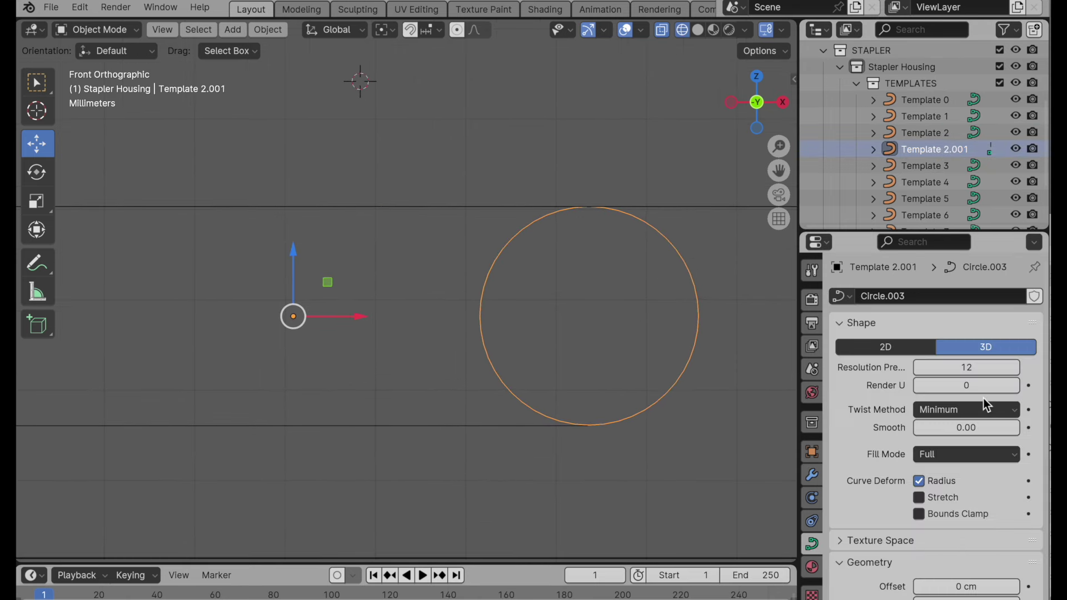
left_click(972, 368)
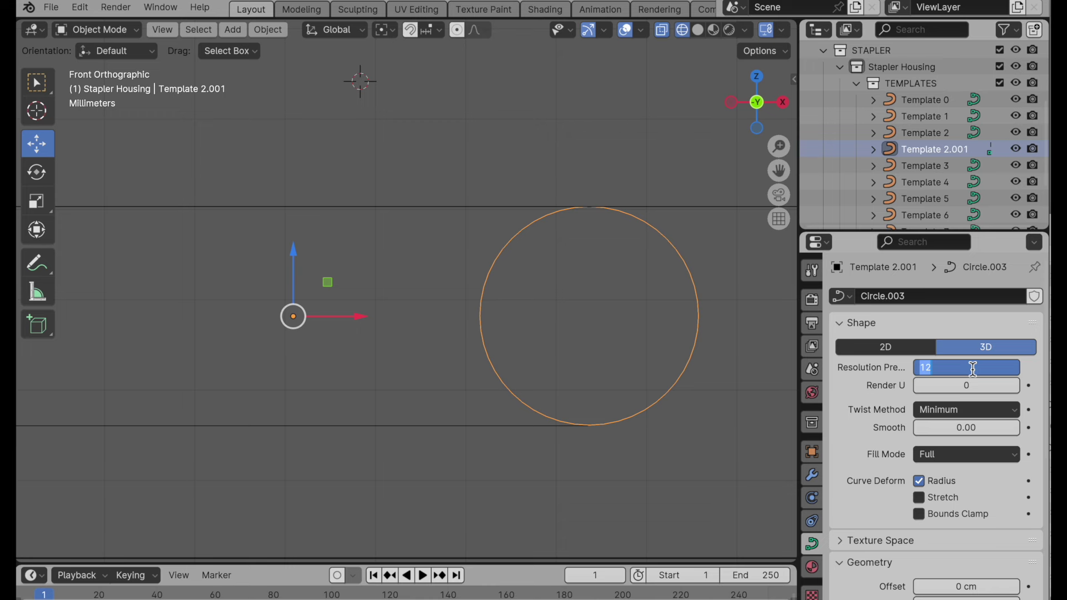
type("20")
key("Return")
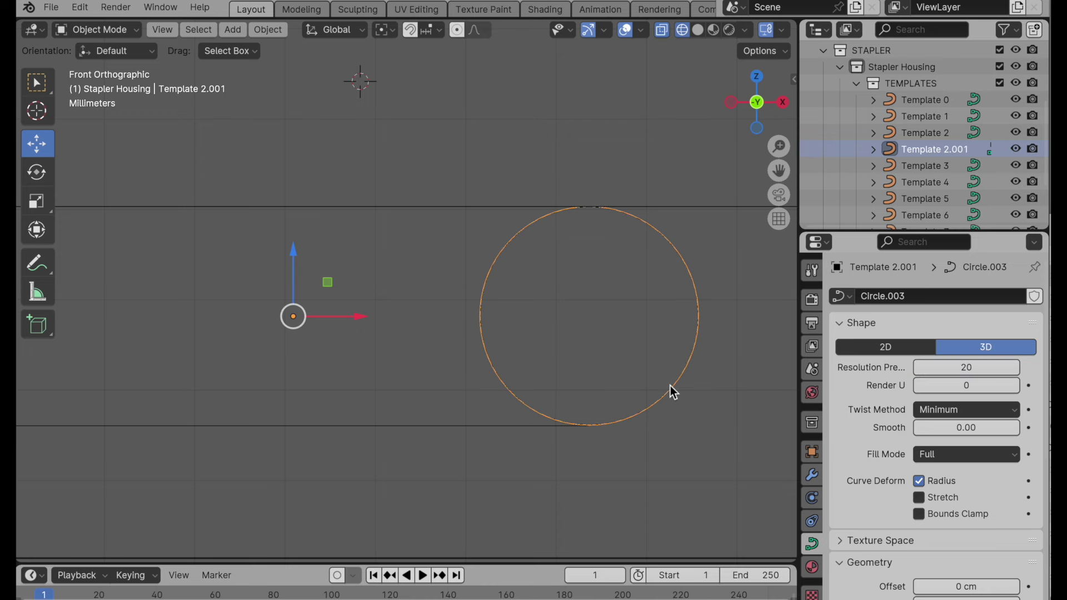
middle_click_drag(632, 358, 660, 380, "shift")
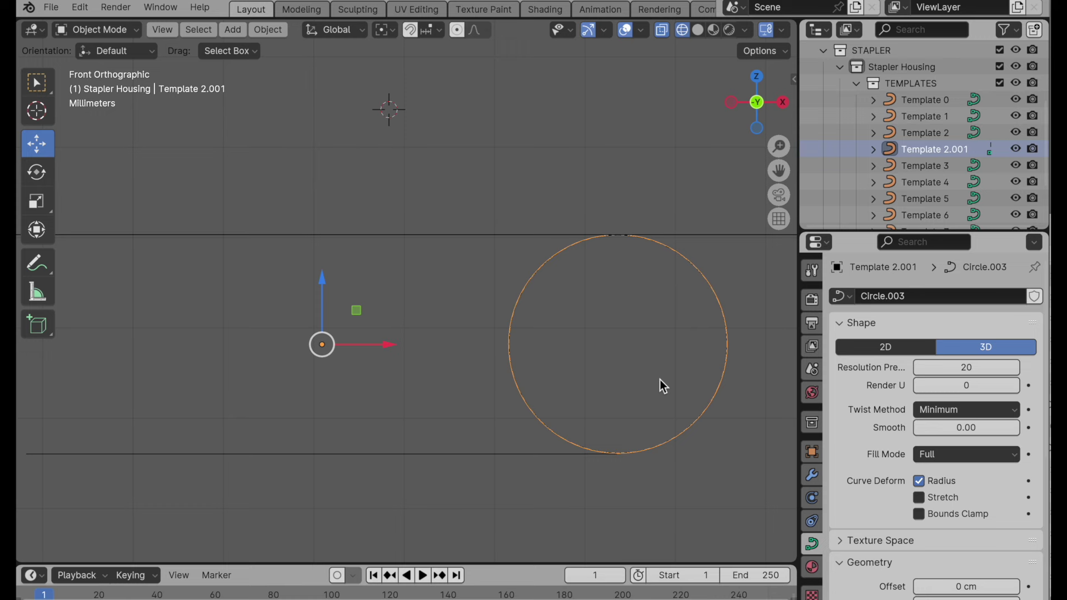
Step: Convert the Template 2.001 circle curve to a mesh
right_click(466, 269)
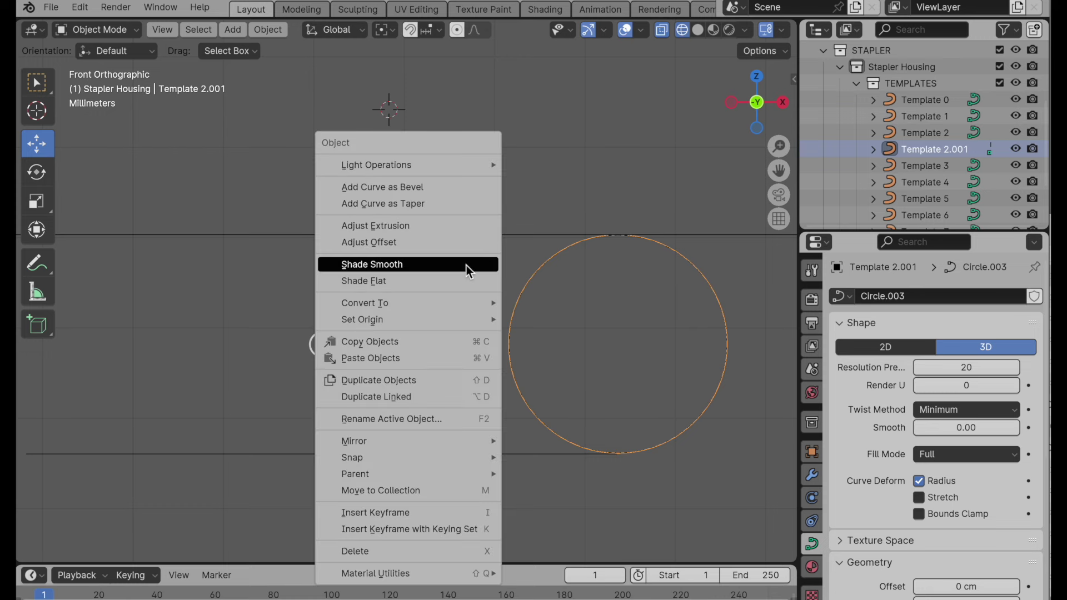
mouse_move(462, 302)
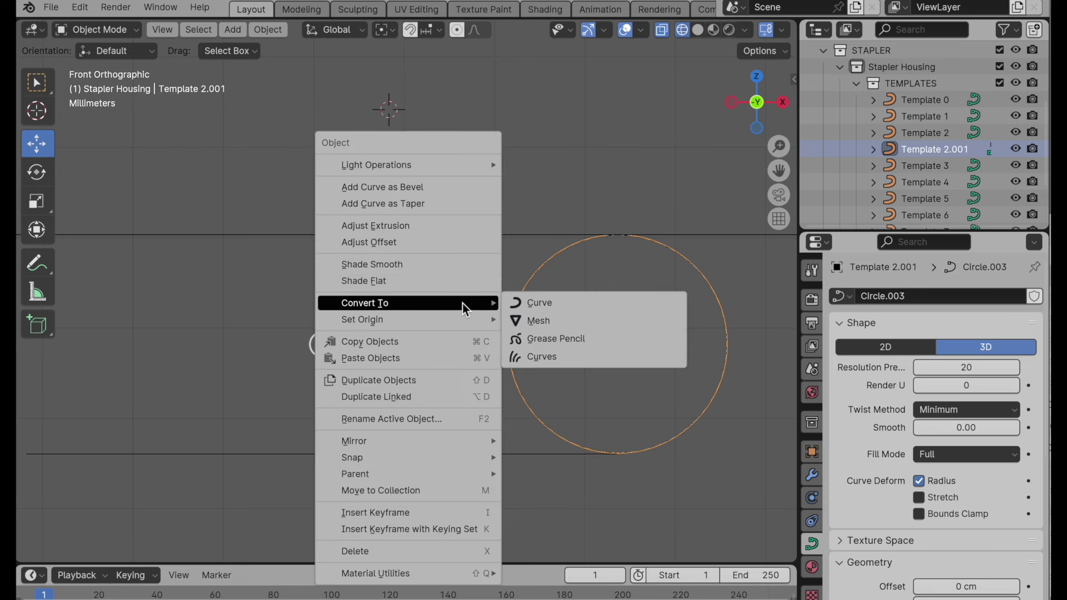
left_click(537, 322)
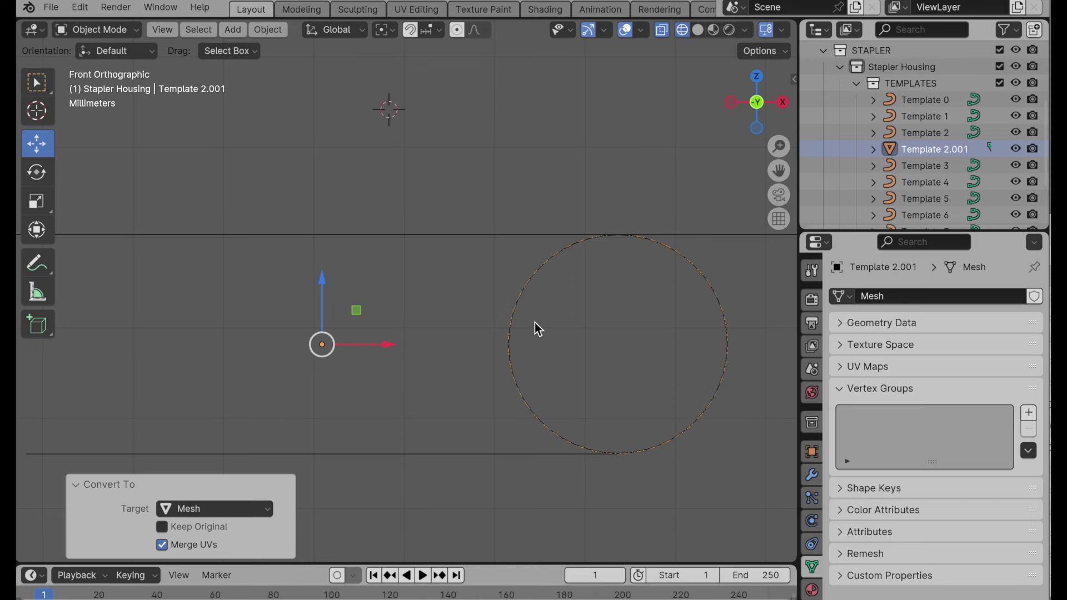
Step: Fill all of the circle's vertices with a single face in Edit Mode
key("Tab")
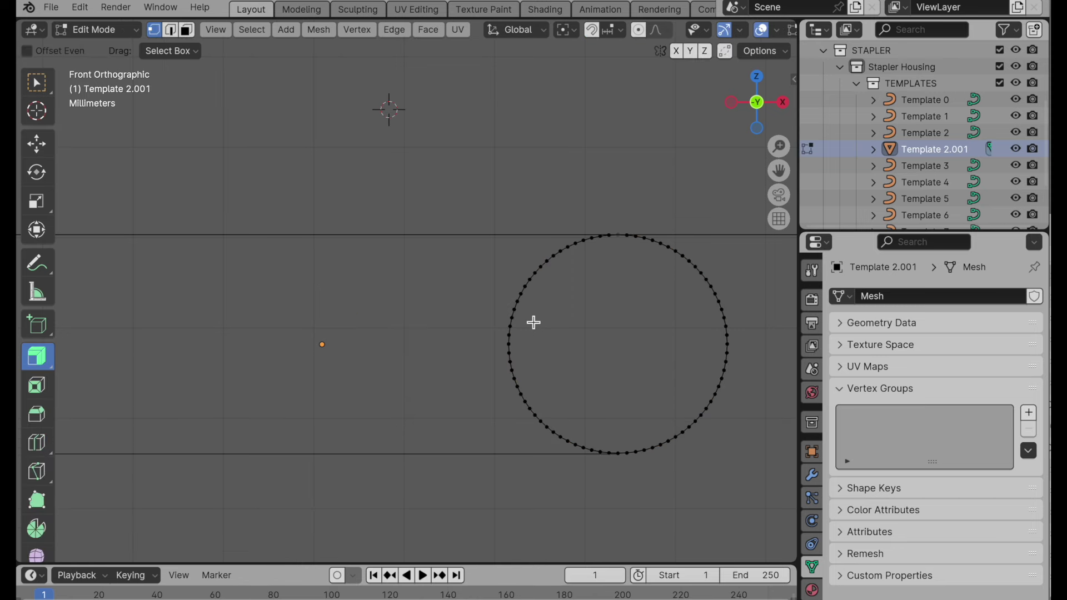
middle_click_drag(562, 309, 591, 343)
key("a")
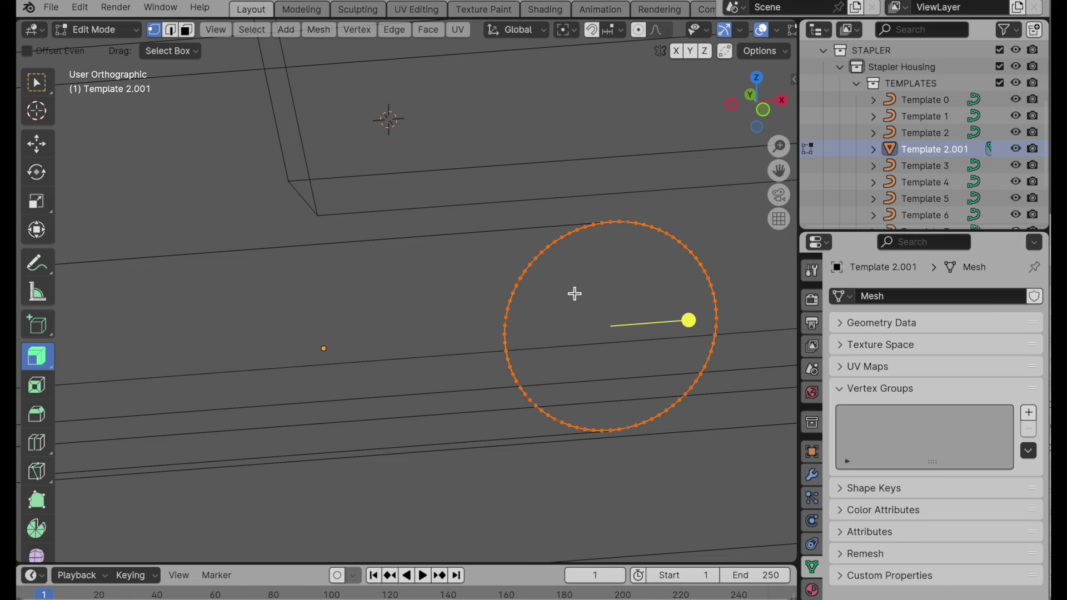
key("f")
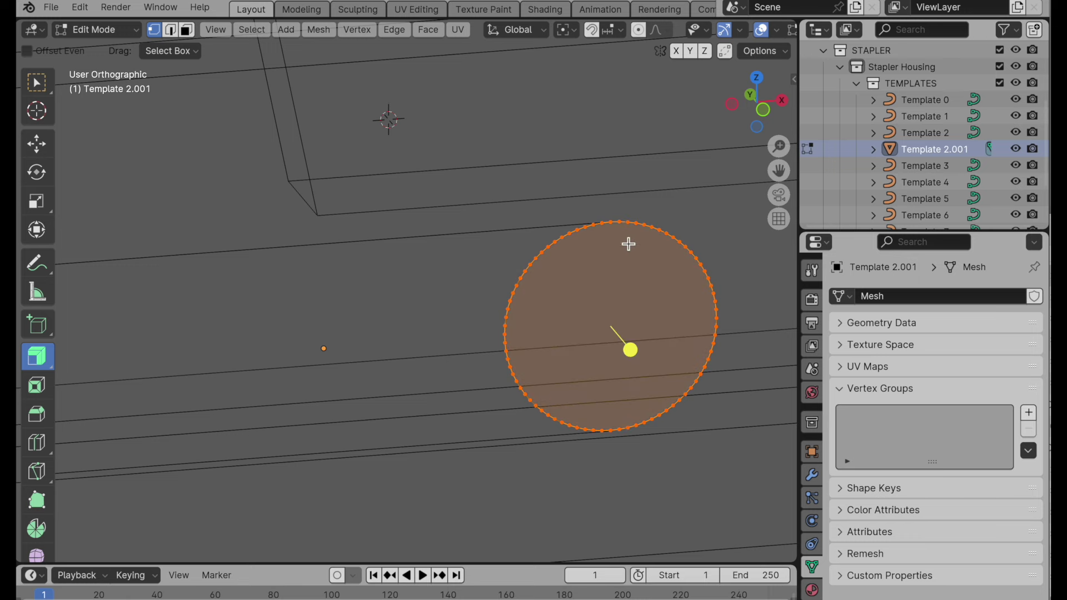
Step: In front view, connect the circle's top and bottom vertices with an edge
left_click(763, 109)
scroll(634, 297, "up", 4)
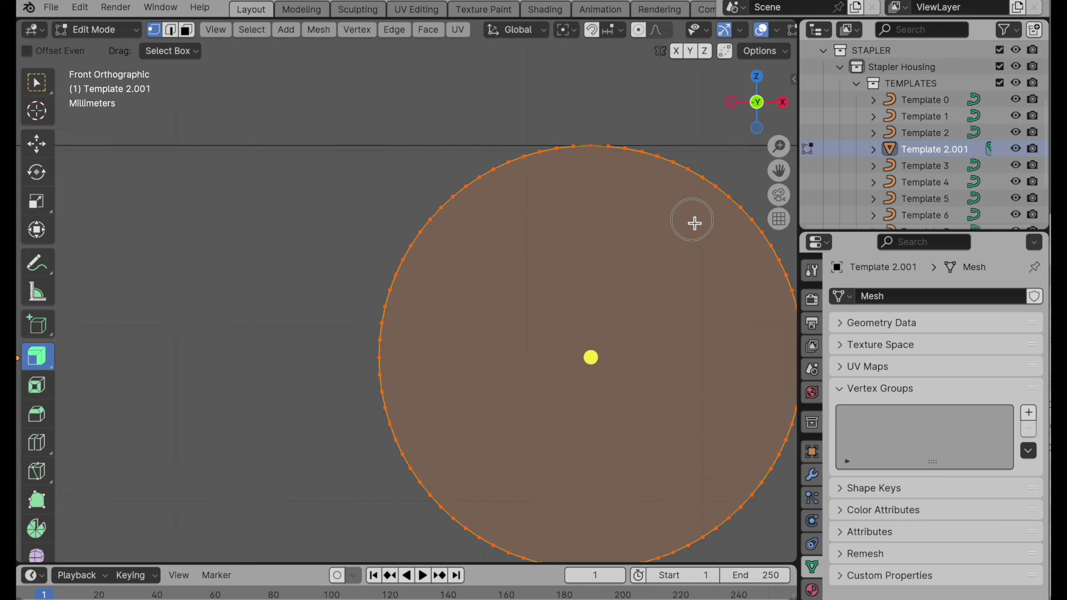
middle_click_drag(694, 222, 574, 231, "shift")
left_click(477, 76)
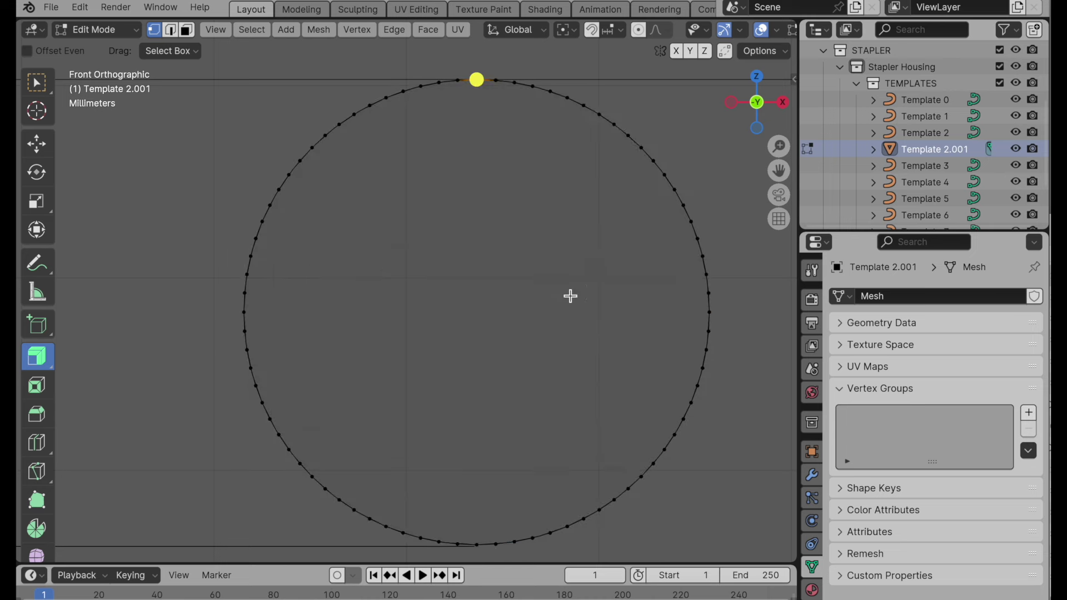
middle_click_drag(569, 295, 568, 219, "shift")
key("c")
left_click(485, 453)
key("Escape")
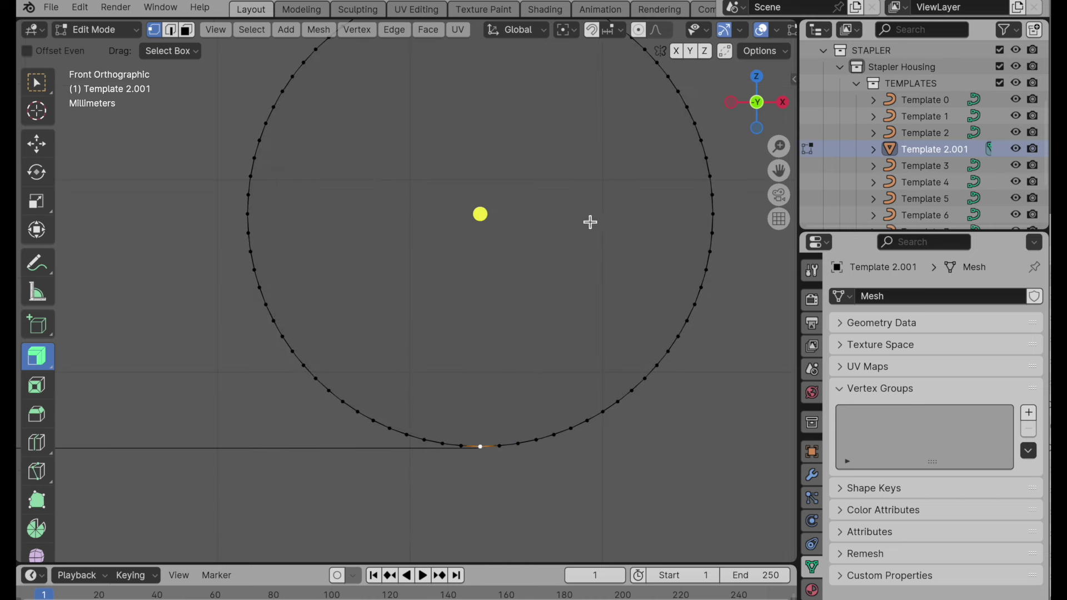
scroll(531, 293, "down", 2)
middle_click_drag(543, 322, 551, 340, "shift")
key("j")
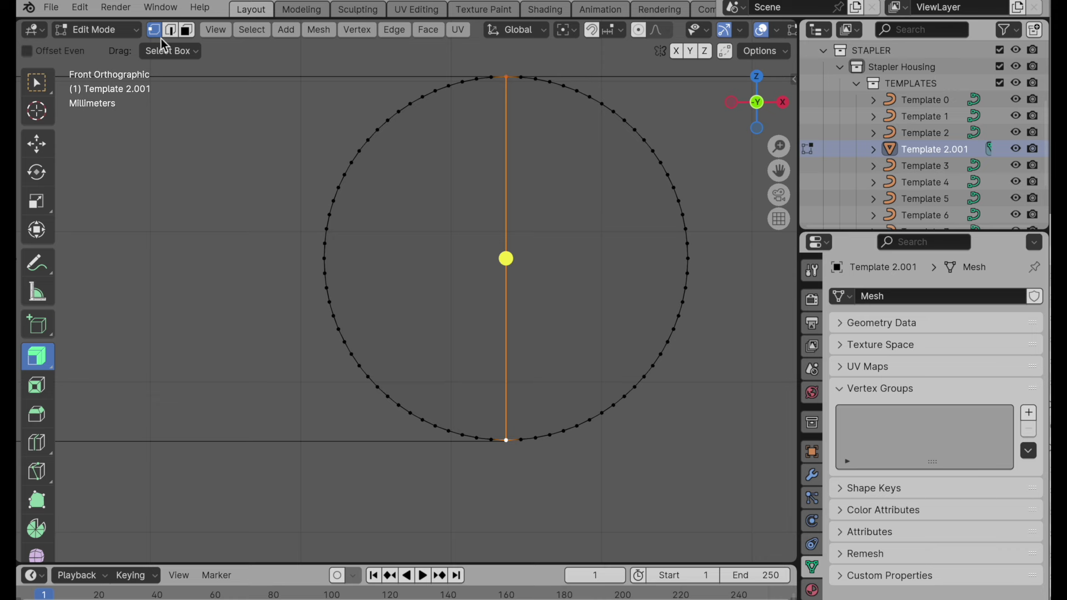
Step: Select the circle's left half face and split it off
left_click(187, 30)
left_click(415, 267)
scroll(413, 287, "down", 1)
key("c")
key("Escape")
scroll(412, 305, "down", 2)
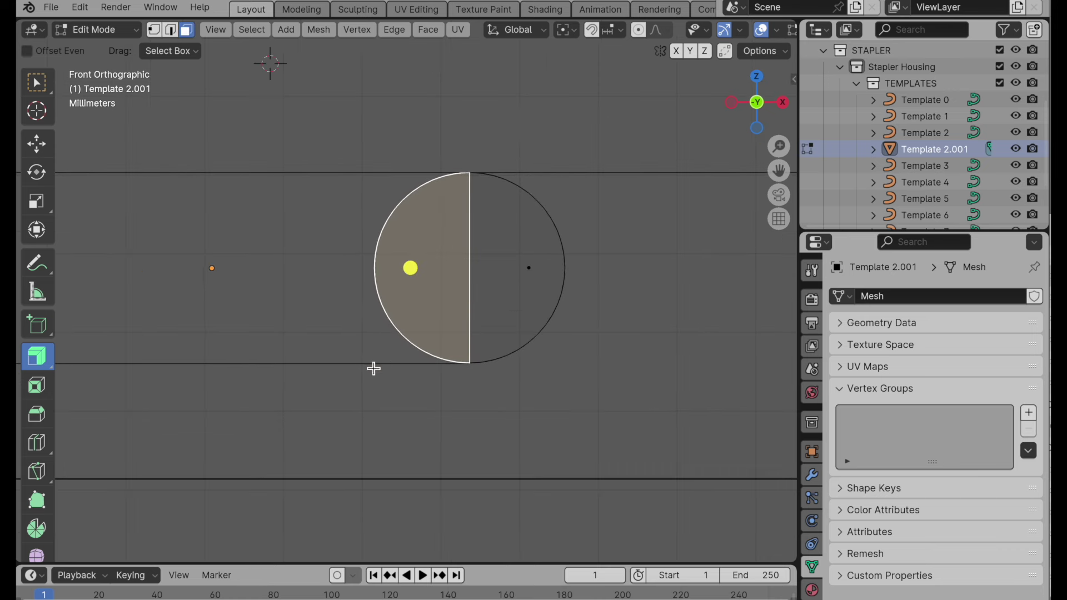
middle_click_drag(374, 366, 560, 395, "shift")
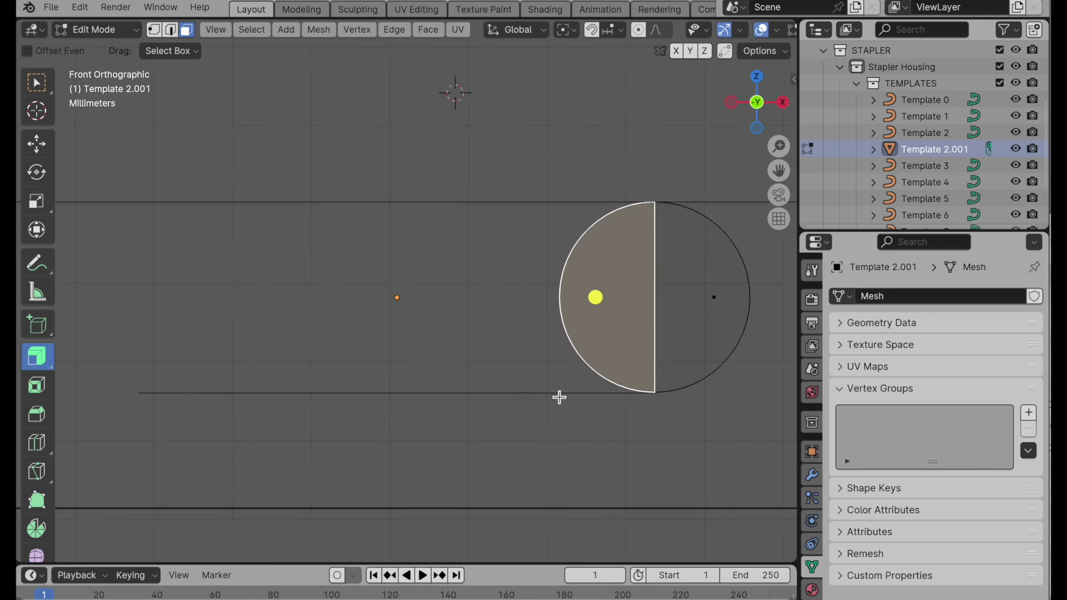
right_click(615, 307)
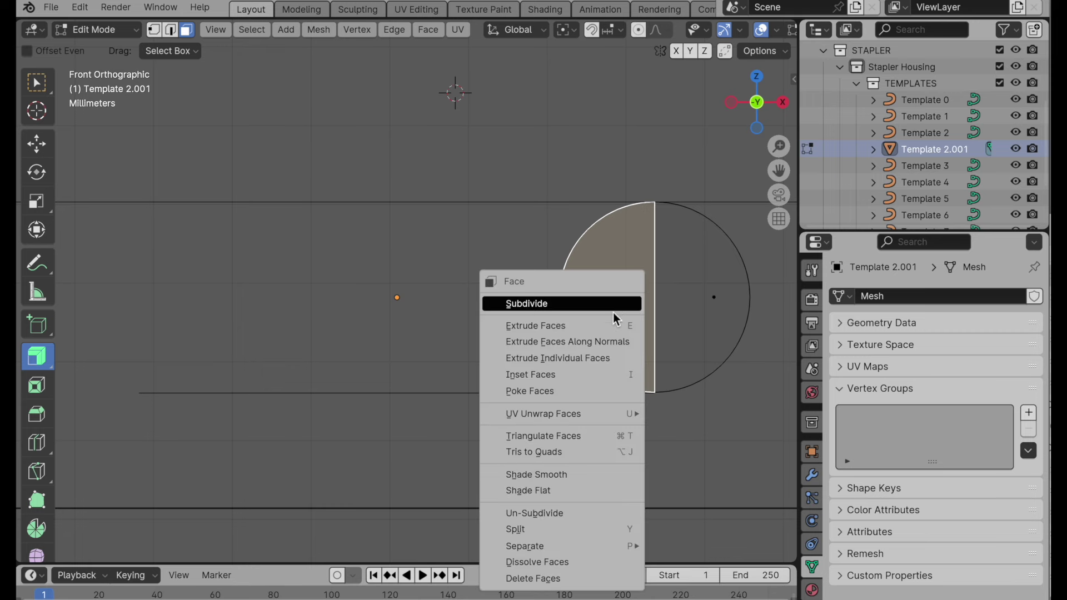
left_click(604, 531)
Step: Move the split half-circle −0.6521 cm along X
key("g")
key("x")
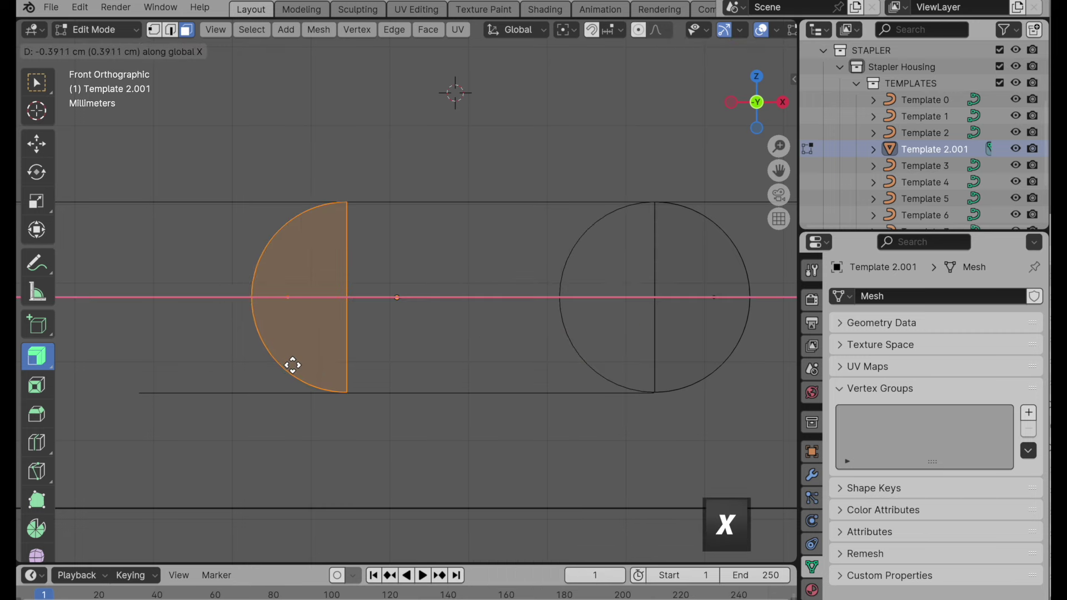
left_click(119, 377)
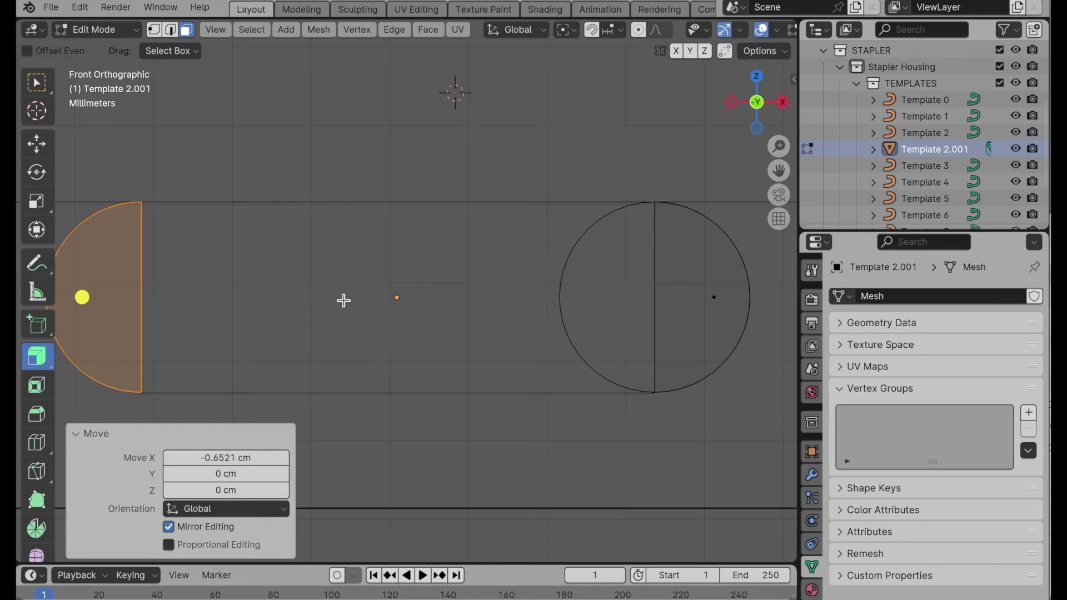
scroll(417, 350, "down", 2)
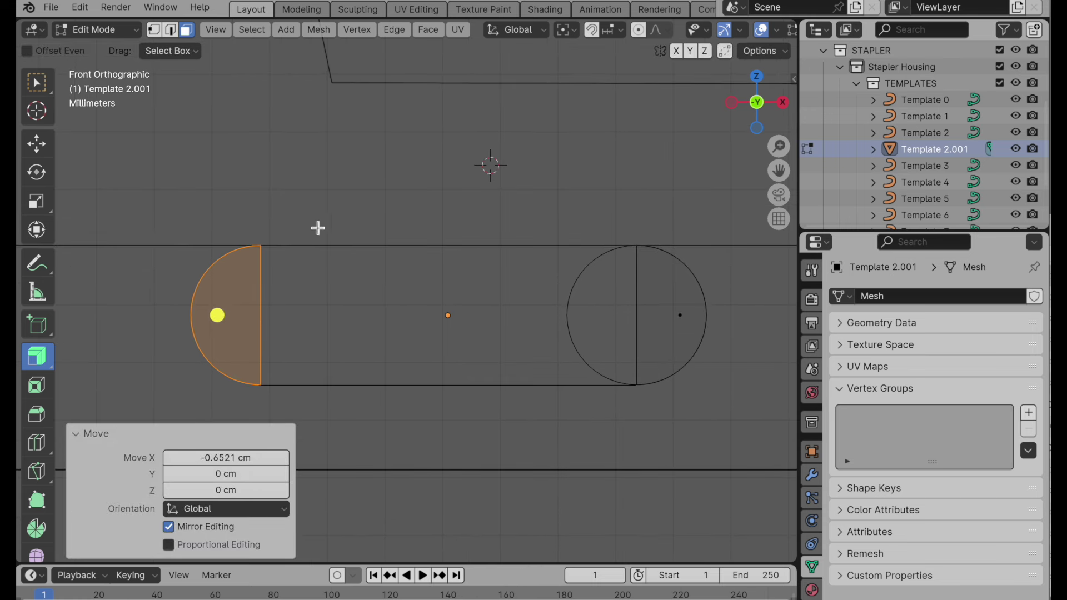
Step: Bridge the two halves' straight middle edges with Bridge Edge Loops
key("2")
left_click(261, 294)
left_click(640, 316, "shift")
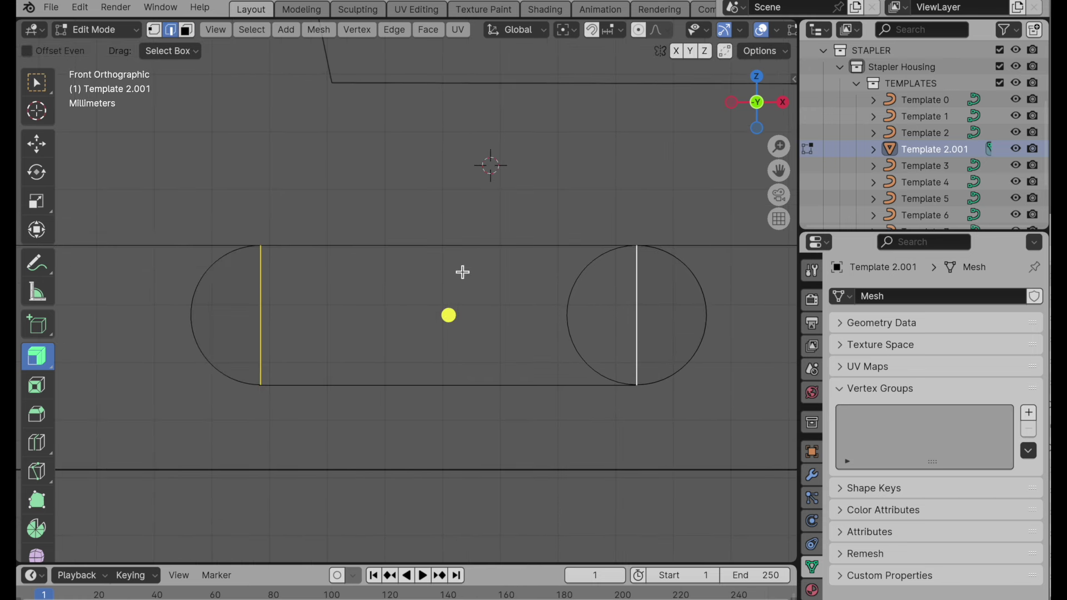
key("ctrl+e")
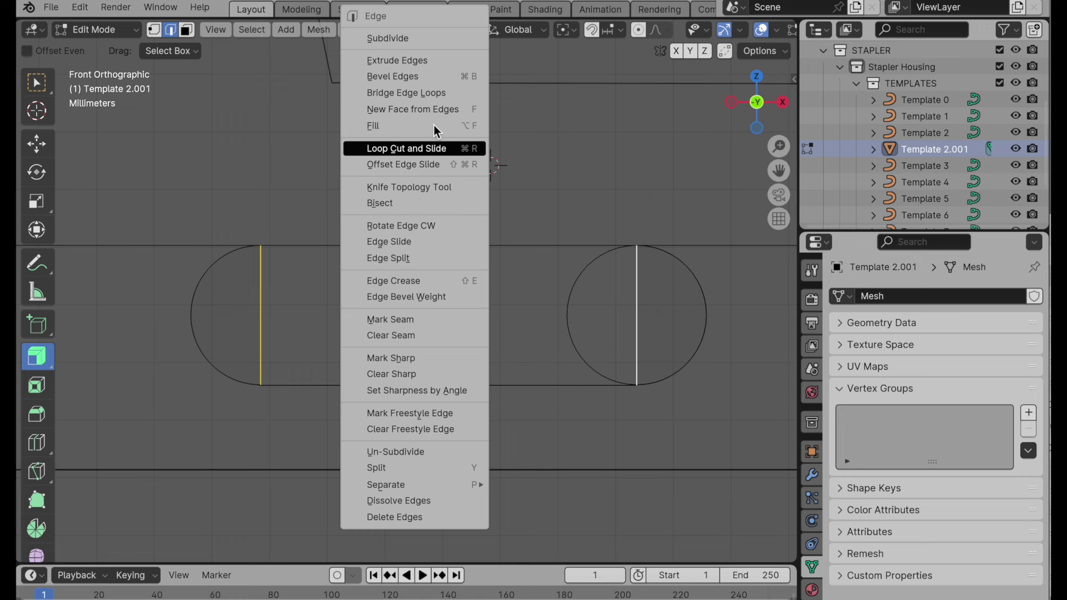
left_click(429, 94)
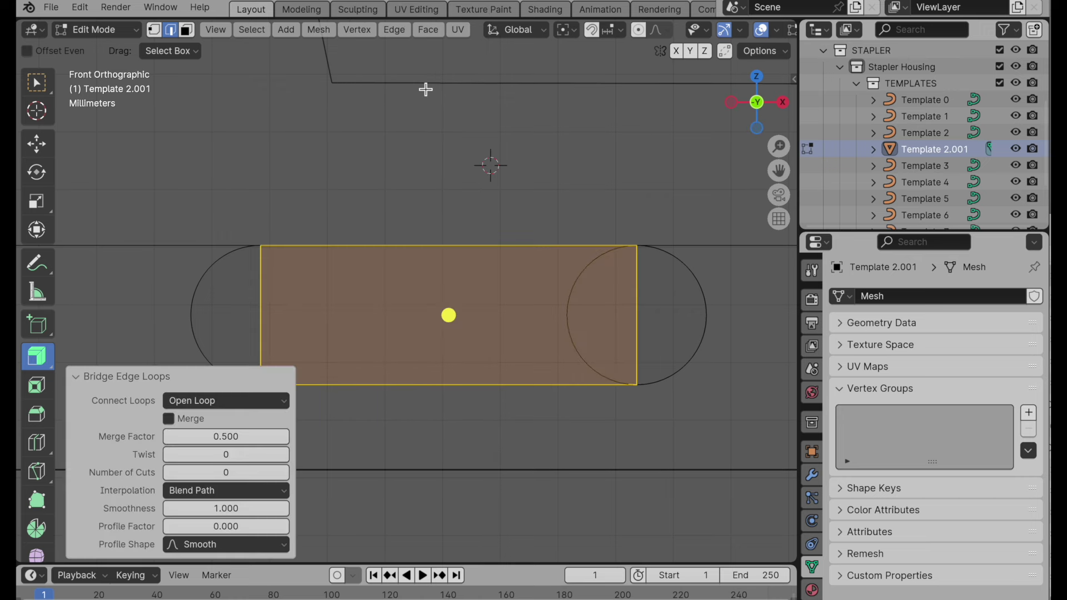
middle_click_drag(453, 243, 468, 251)
Step: Dissolve Template 2.001's two inner edges into one capsule slot, with Dissolve Vertices turned off
key("ctrl+z")
key("ctrl+z")
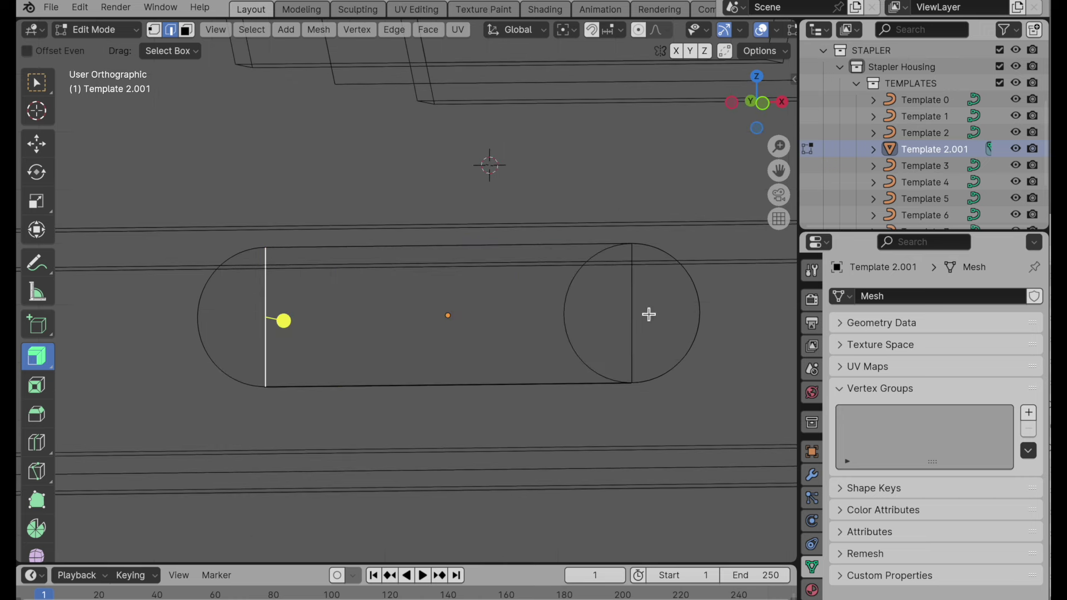
left_click(633, 296, "shift")
key("ctrl+e")
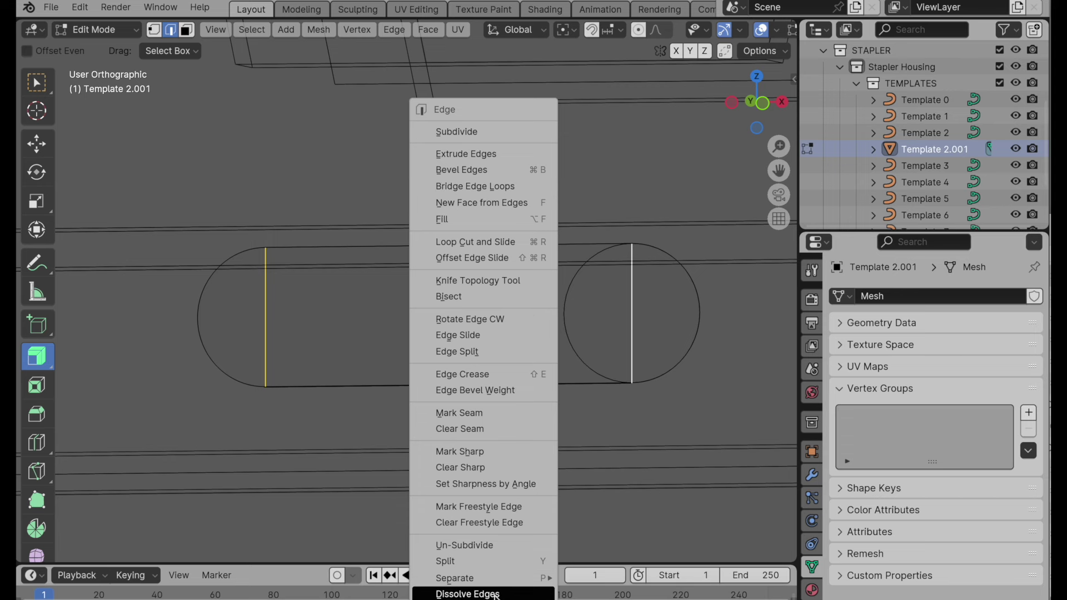
left_click(496, 594)
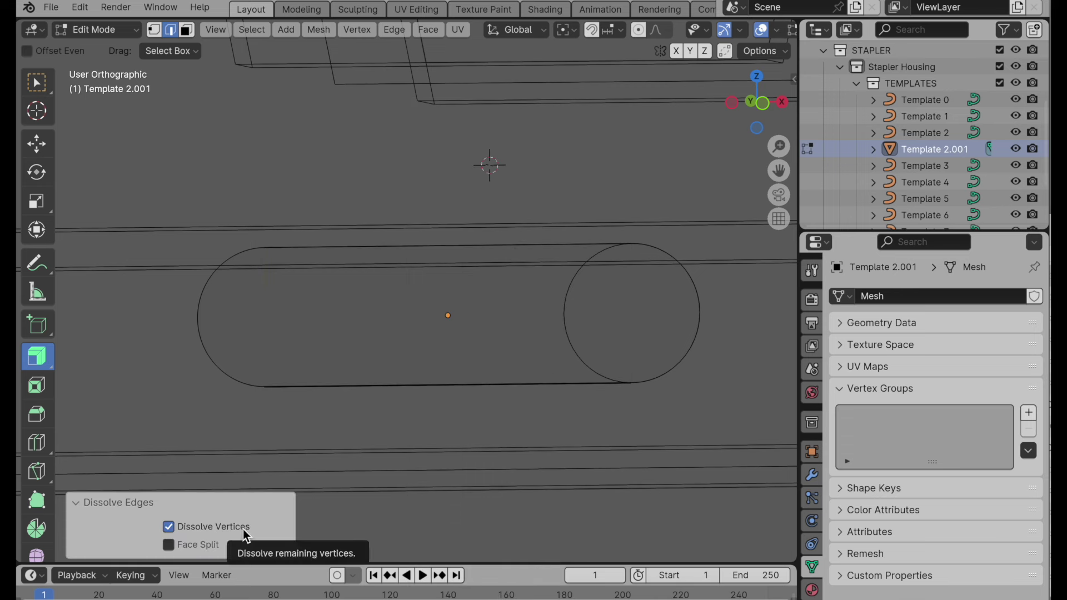
left_click(243, 528)
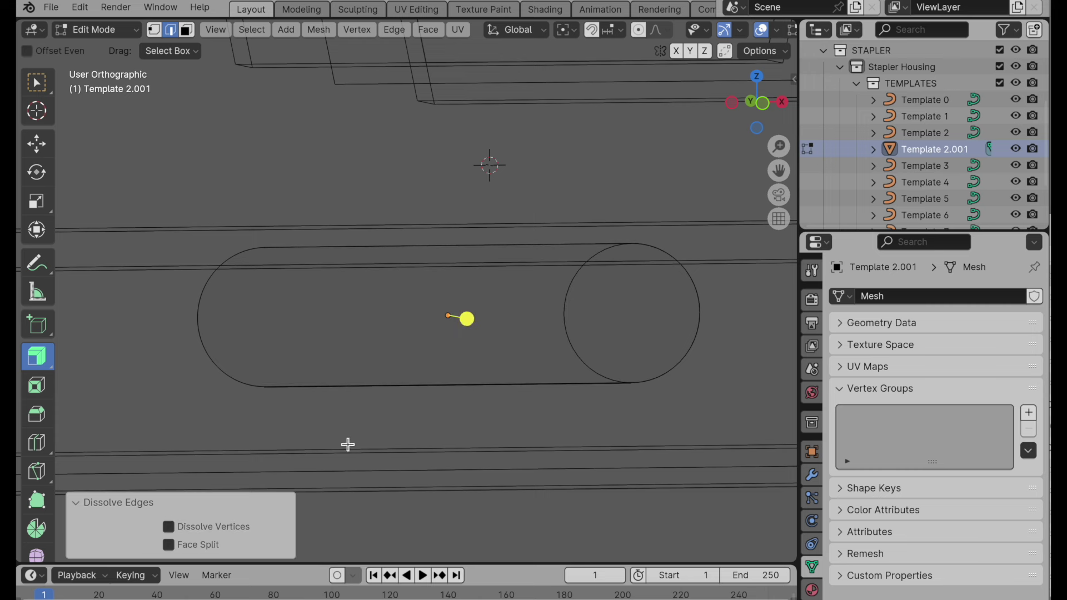
Step: Hide Template 1 and Template 2 in the viewport and renders, then return to Object Mode
left_click(1017, 133)
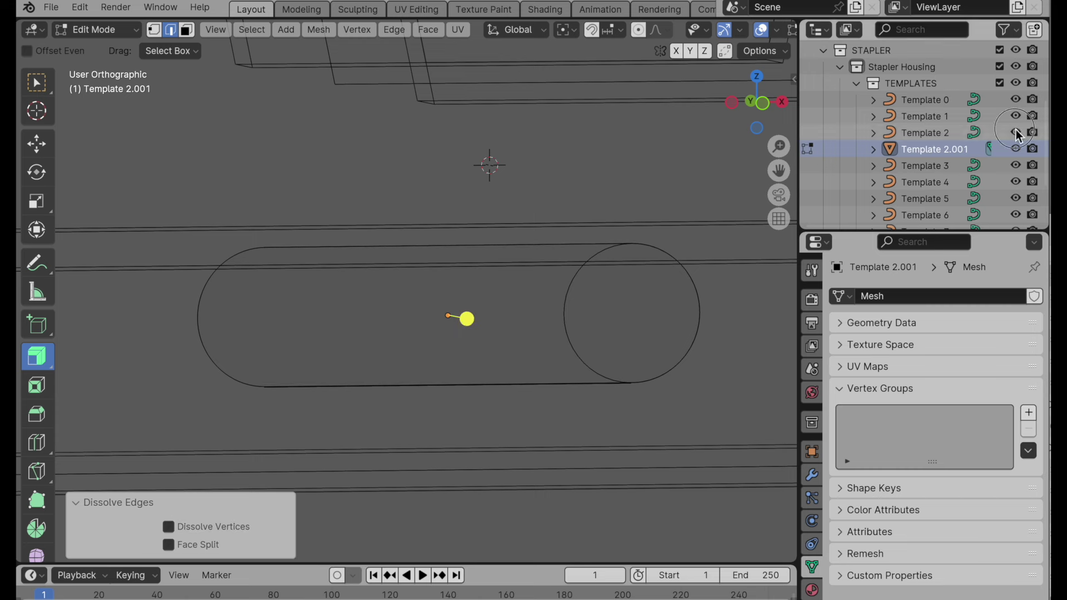
left_click(1016, 116)
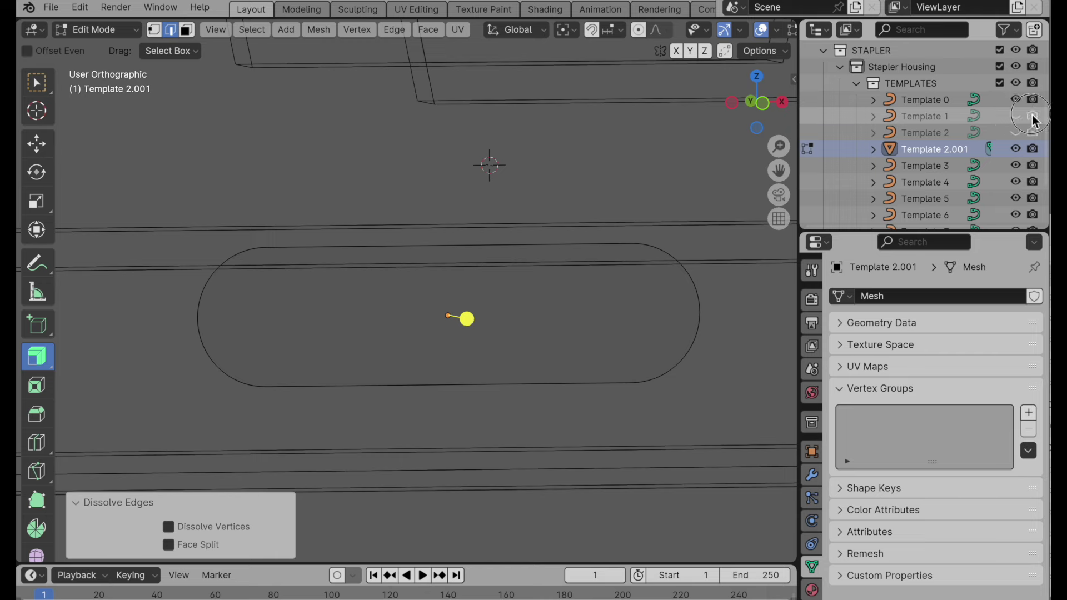
left_click_drag(1032, 116, 1033, 133)
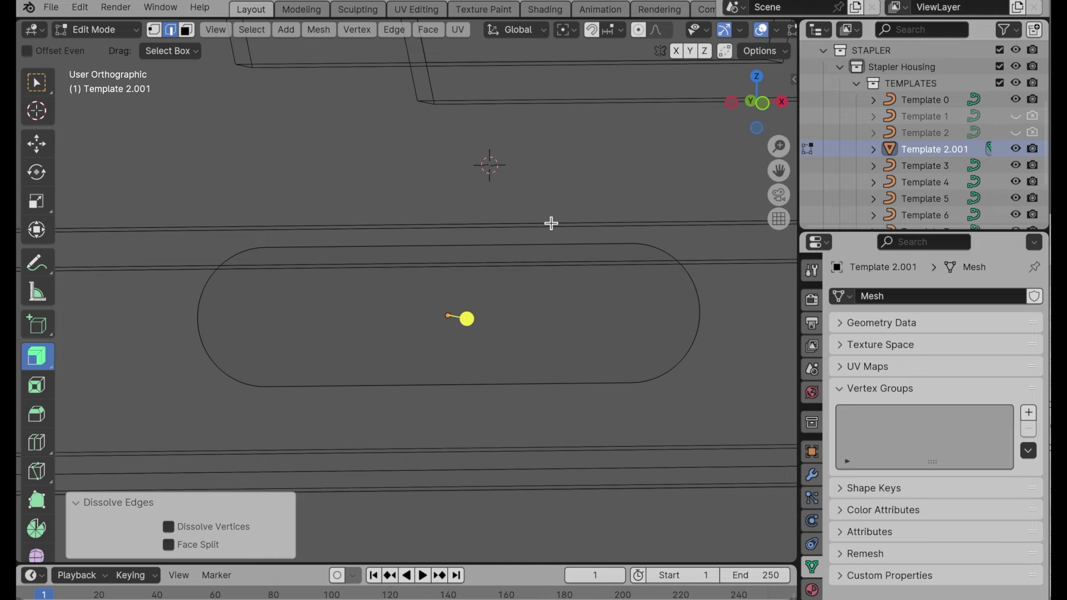
middle_click_drag(548, 219, 526, 334)
key("Tab")
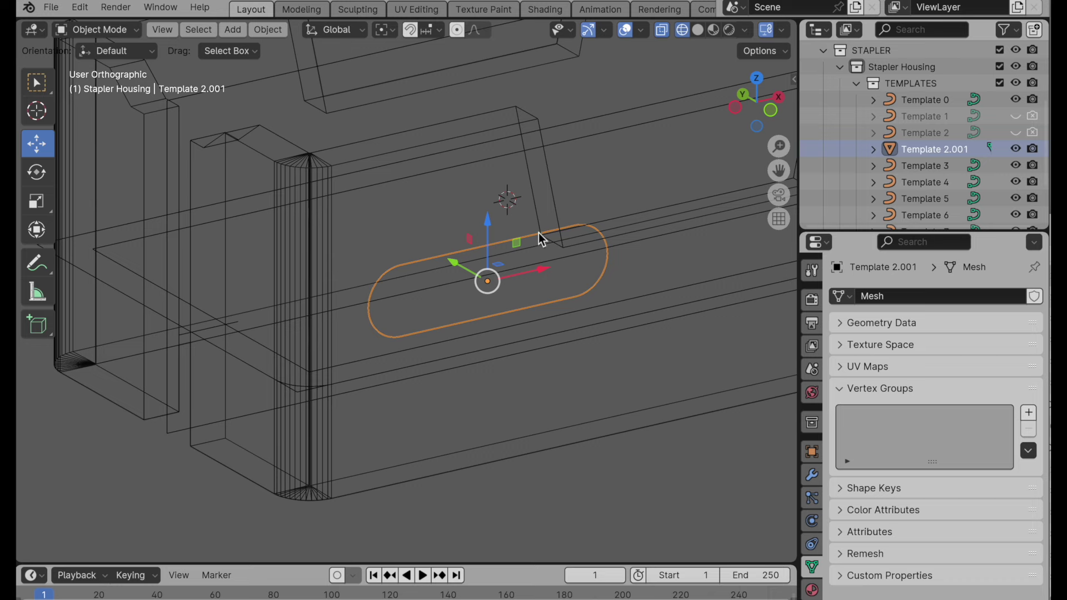
Step: In front view, Knife Project the Template 2.001 capsule outline onto the housing Cube's front face
left_click(550, 196)
middle_click_drag(572, 233, 500, 276)
key("Tab")
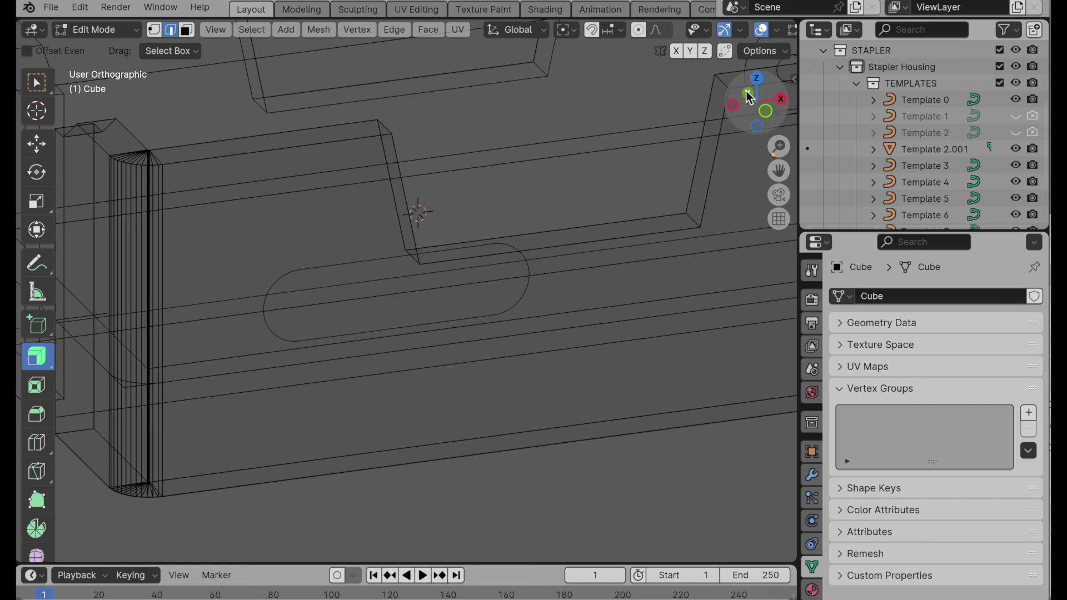
left_click(768, 111)
scroll(702, 265, "up", 4)
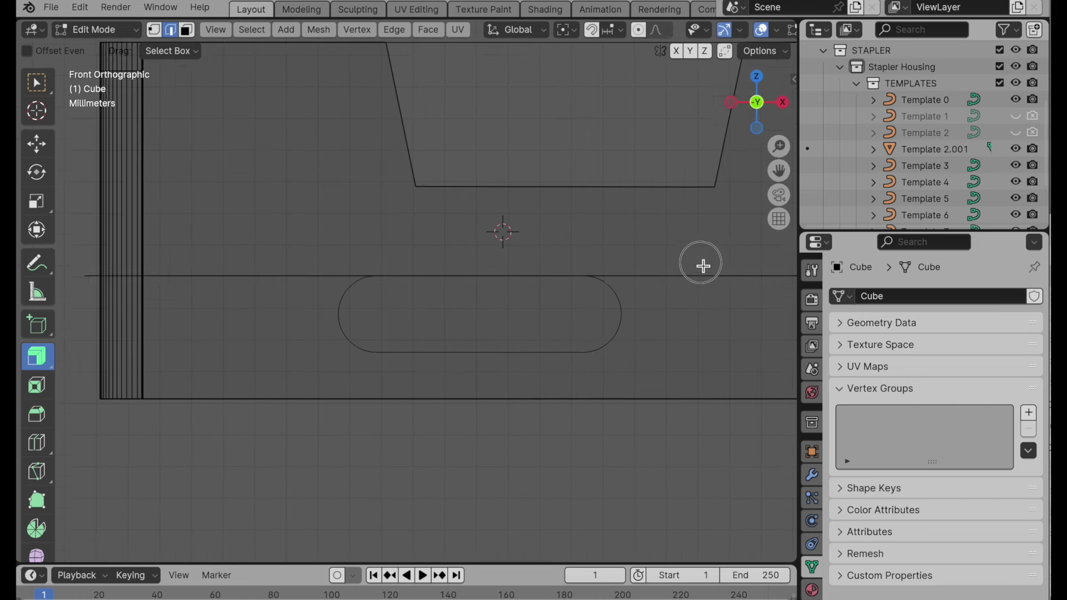
middle_click_drag(703, 264, 721, 299, "shift")
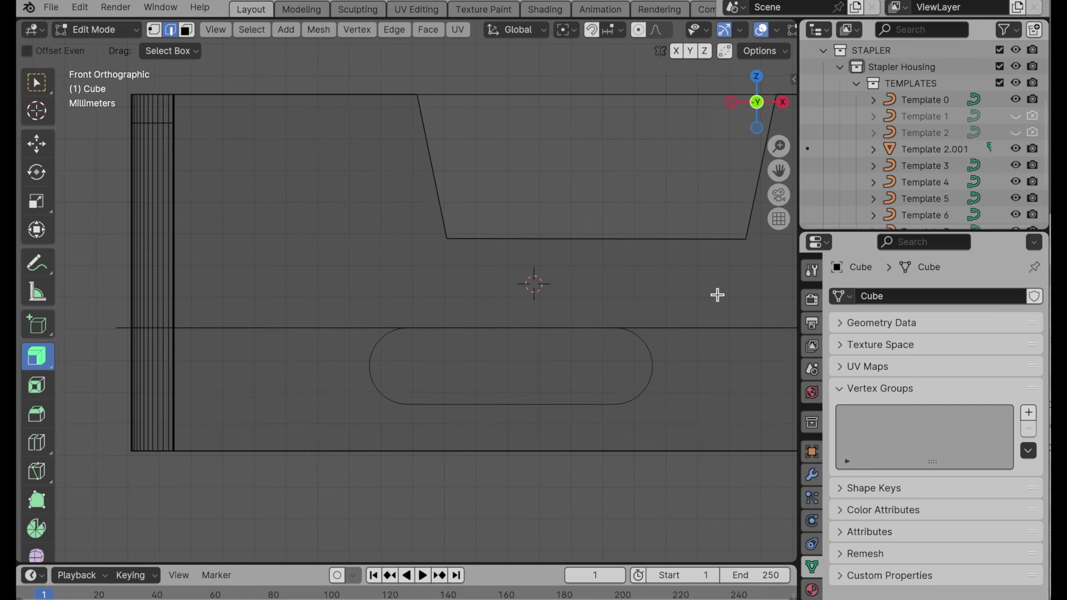
left_click(929, 150)
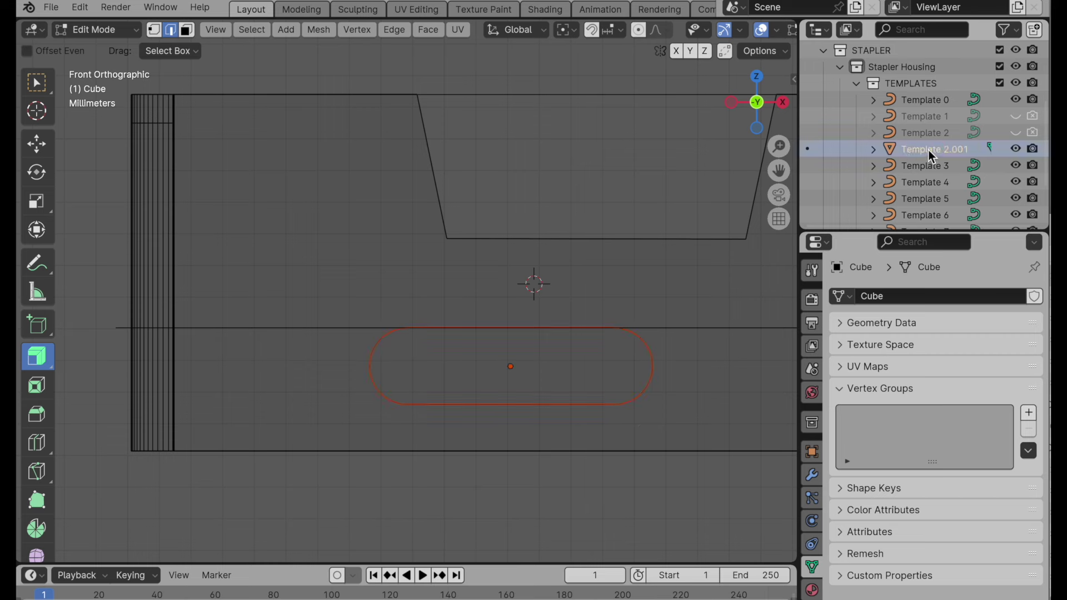
left_click(322, 34)
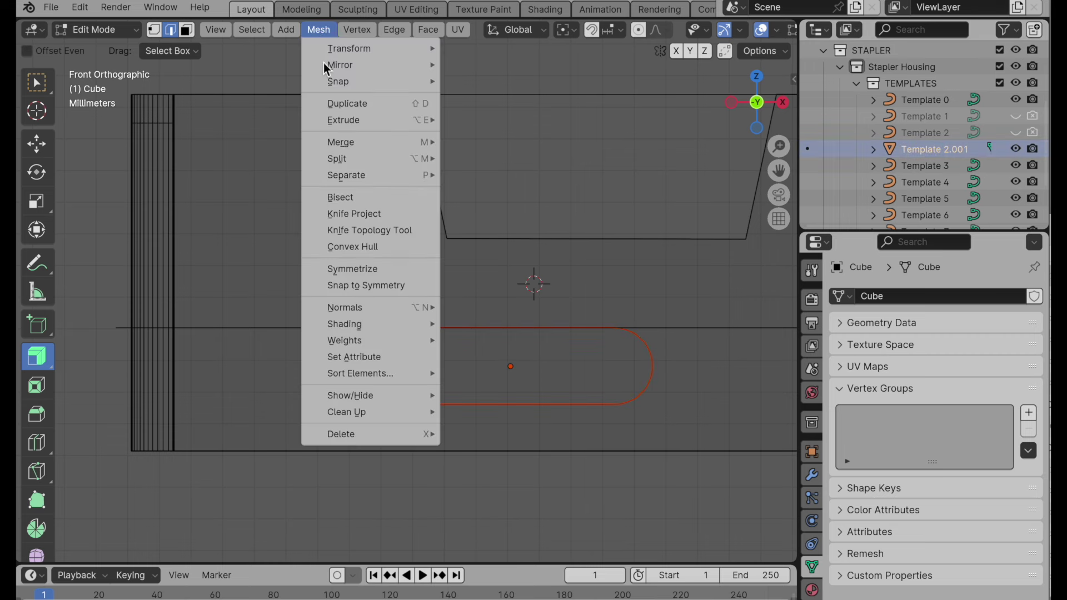
left_click(345, 218)
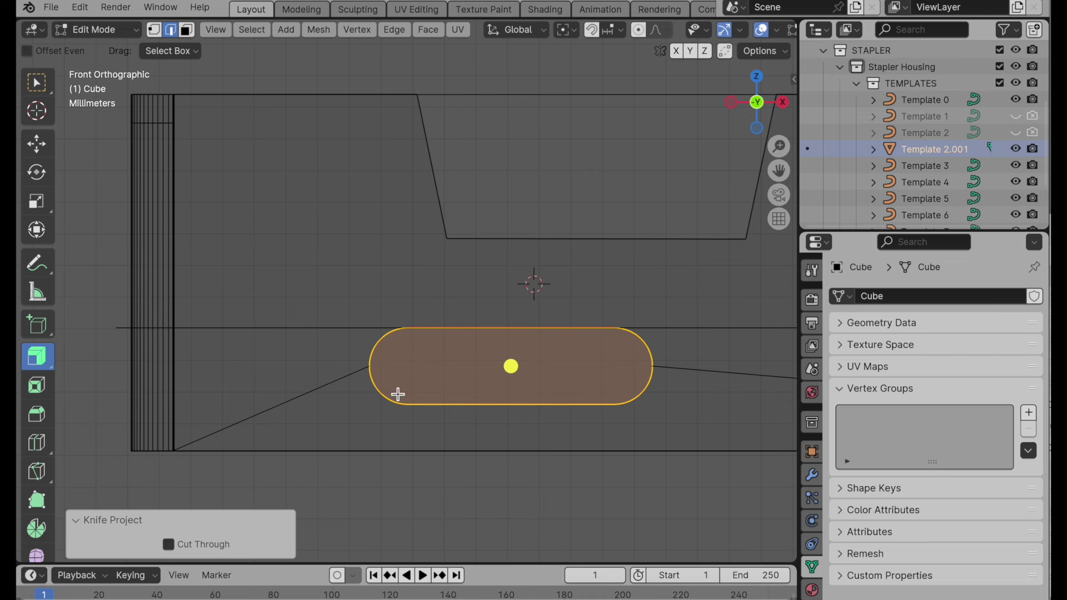
Step: Undo the projection and knife a Z-constrained vertical cut through the whole housing
key("ctrl+z")
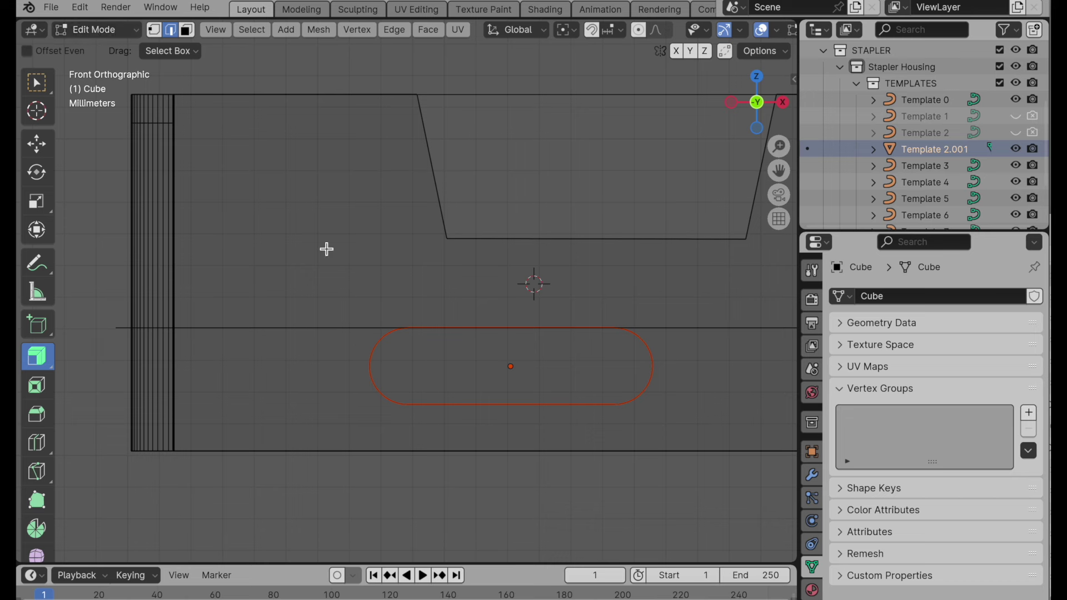
key("k")
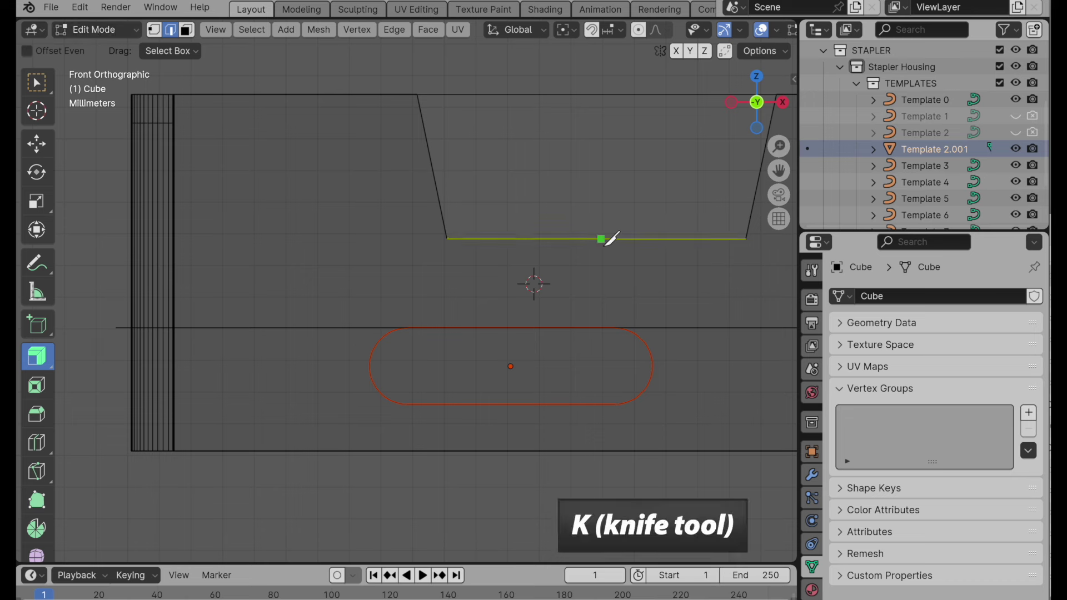
left_click(565, 219)
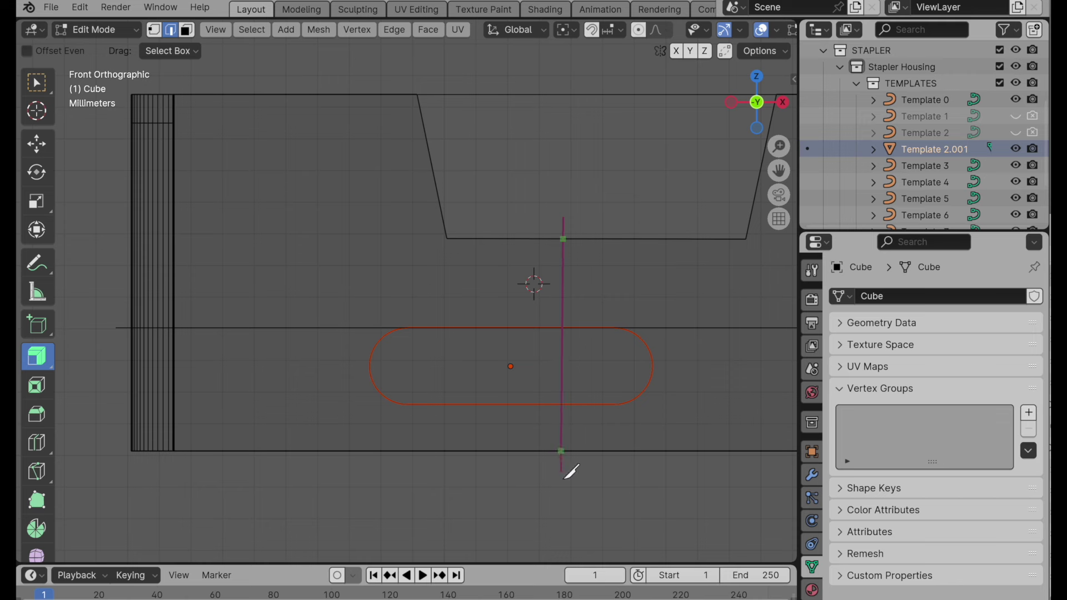
key("z")
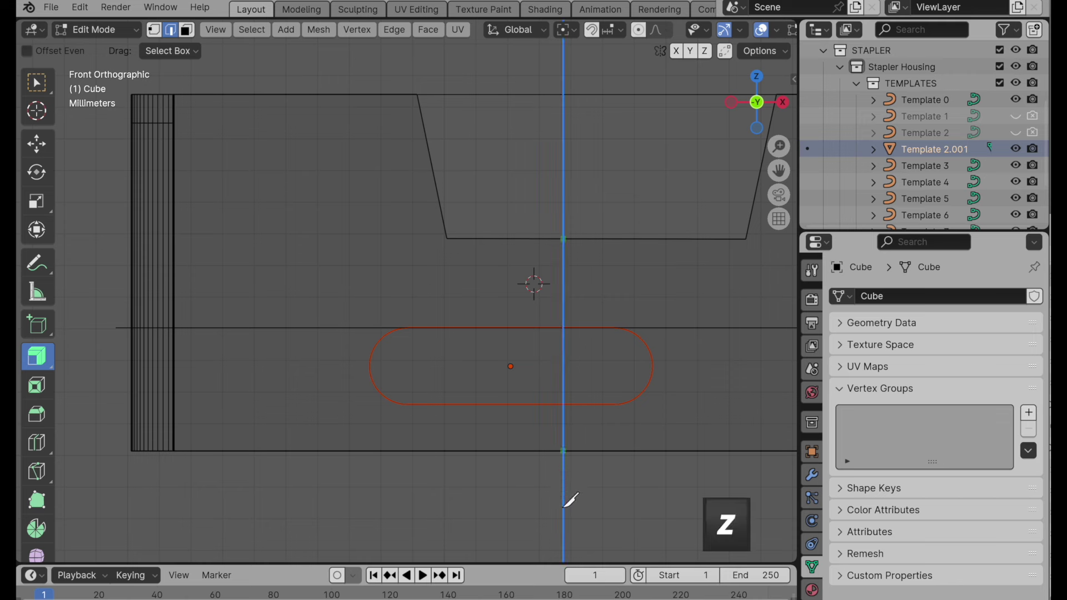
key("c")
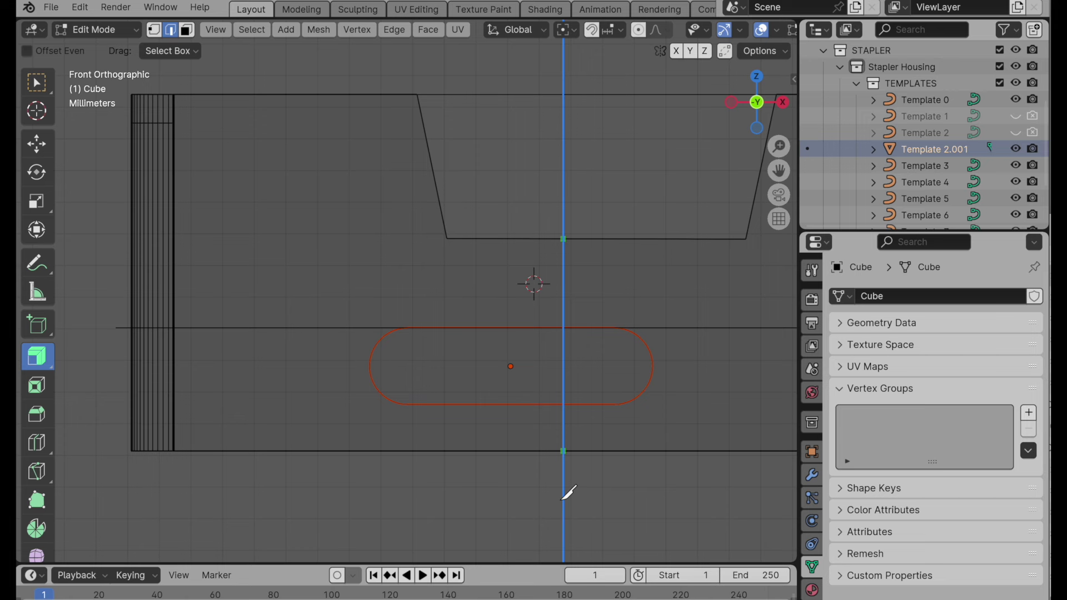
key("Return")
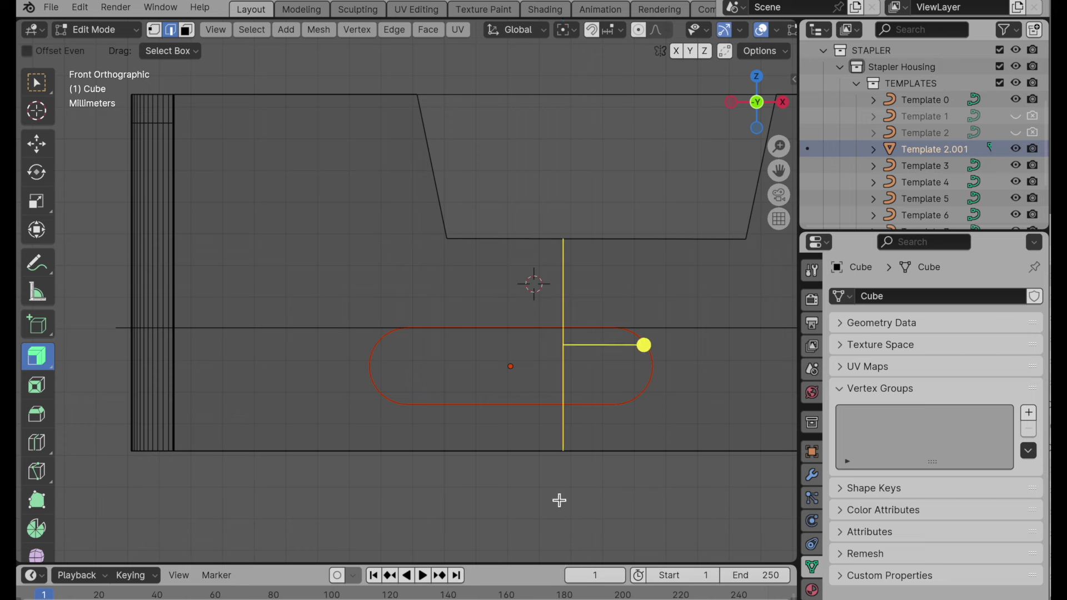
Step: With the Move tool active, select the housing's bottom edge
left_click(36, 144)
left_click(510, 487)
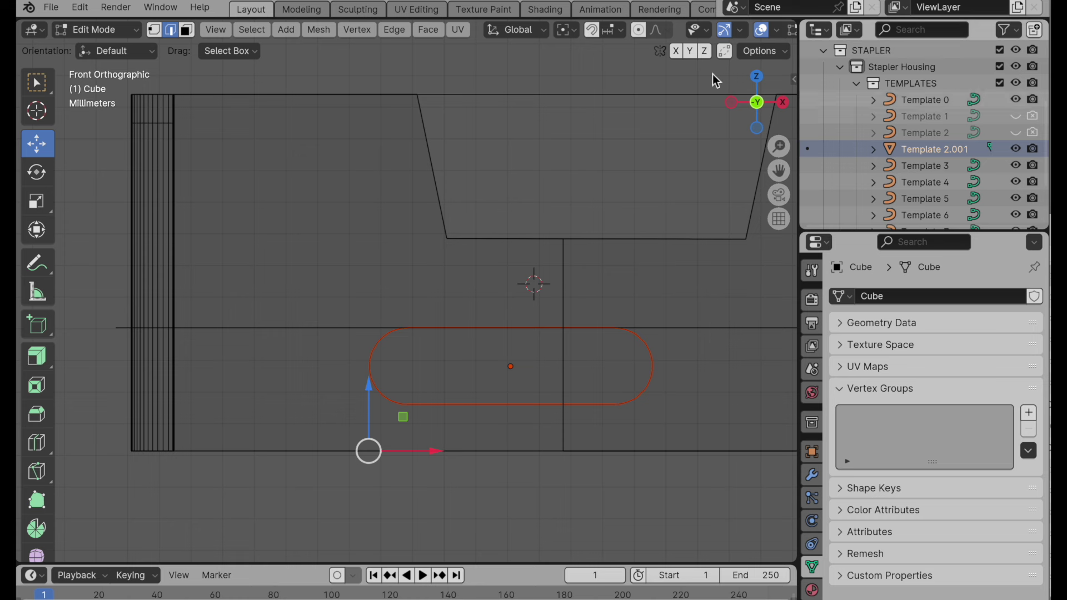
left_click(319, 30)
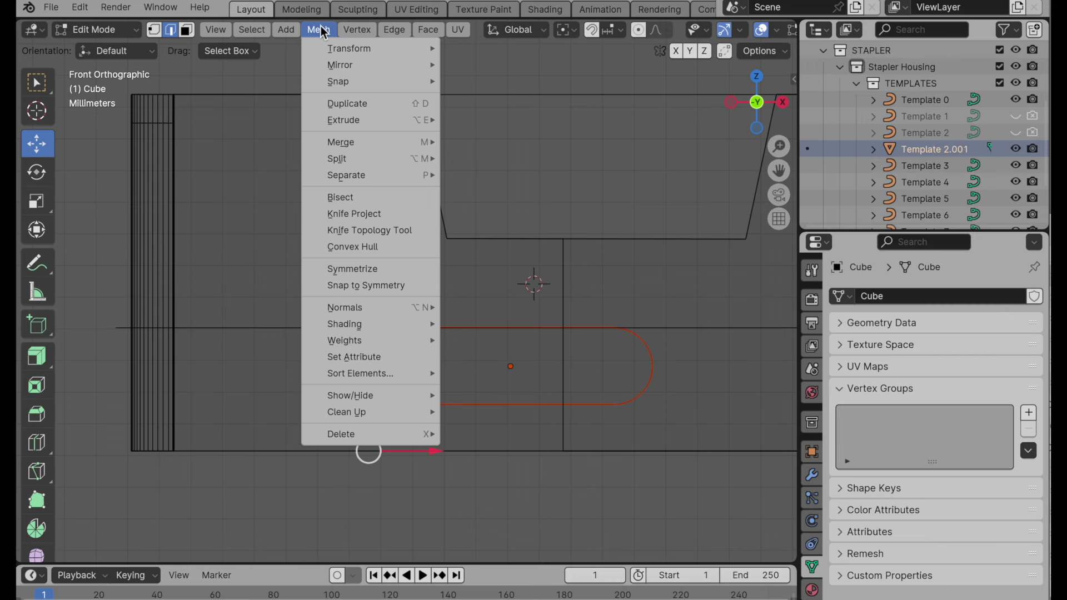
Step: Knife Project the capsule slot with Cut Through enabled
left_click(363, 215)
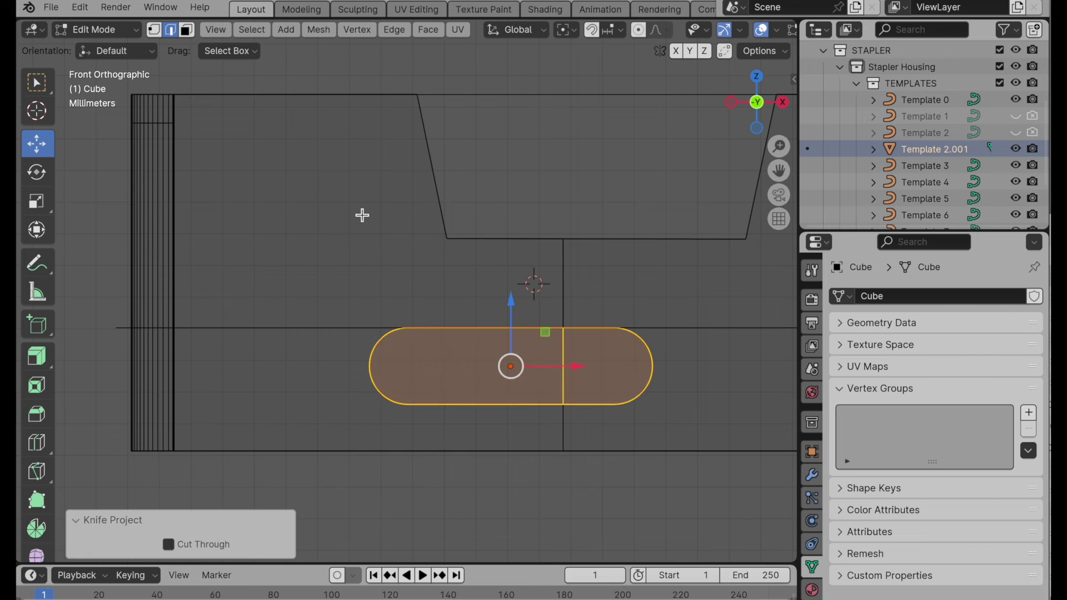
left_click(207, 548)
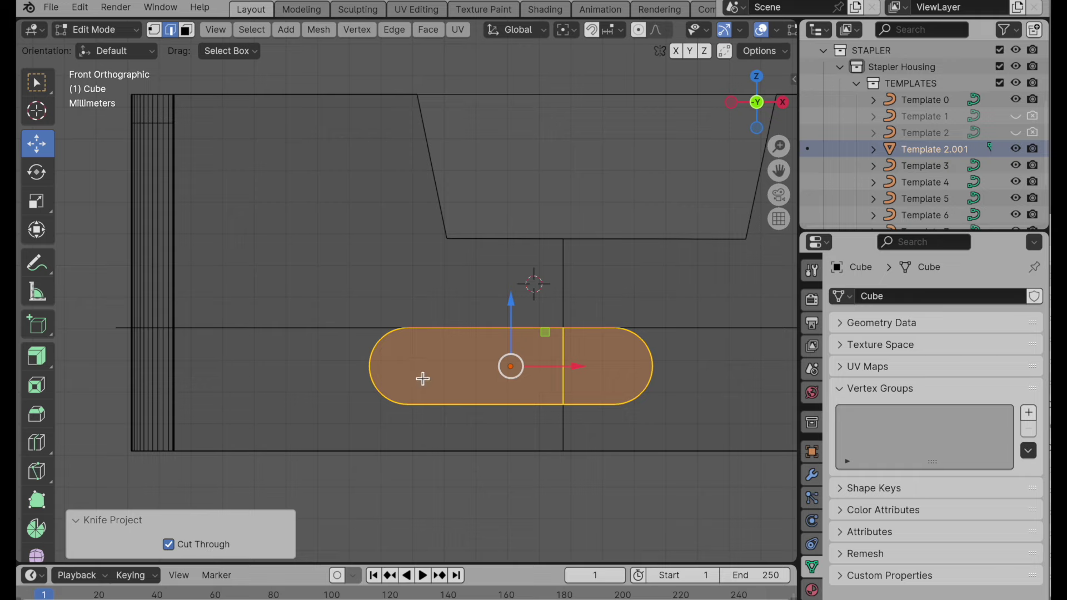
middle_click_drag(421, 376, 481, 410)
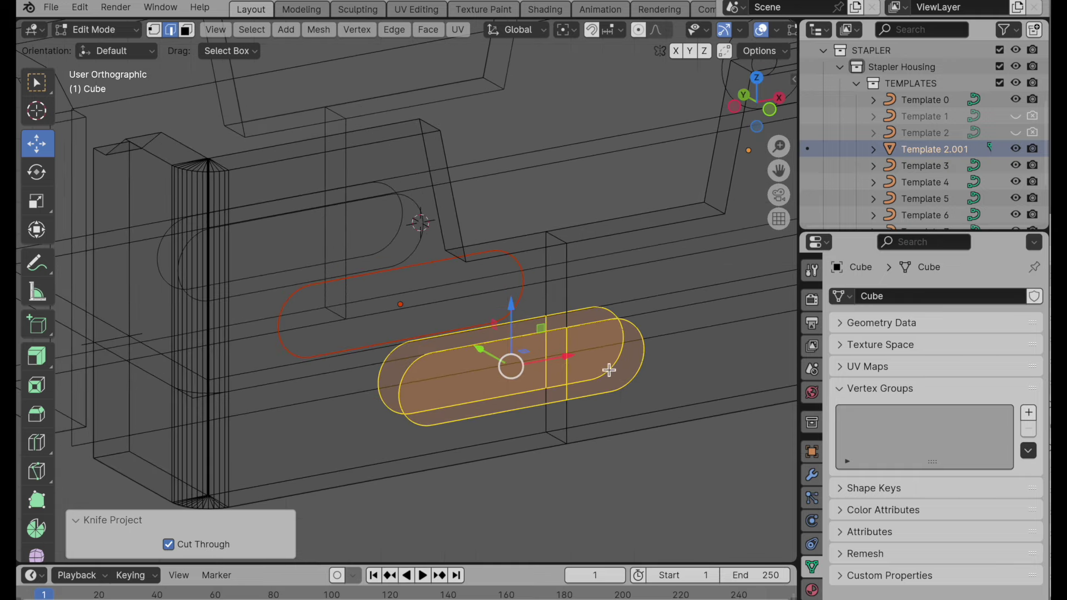
Step: Bridge Edge Loops between the front and back slot outlines to form curved slot walls
key("ctrl+e")
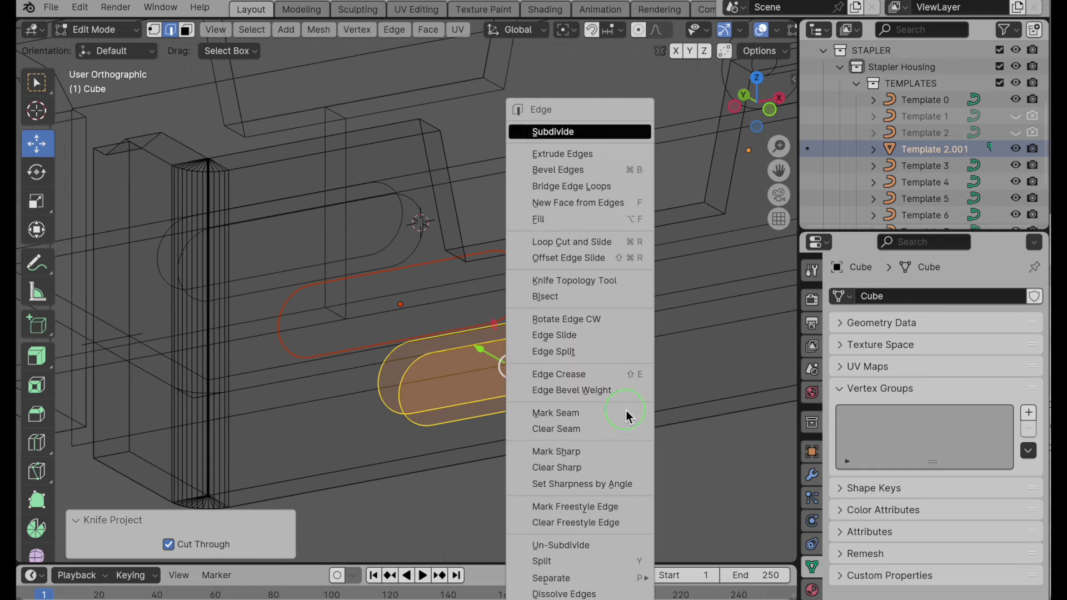
left_click(605, 185)
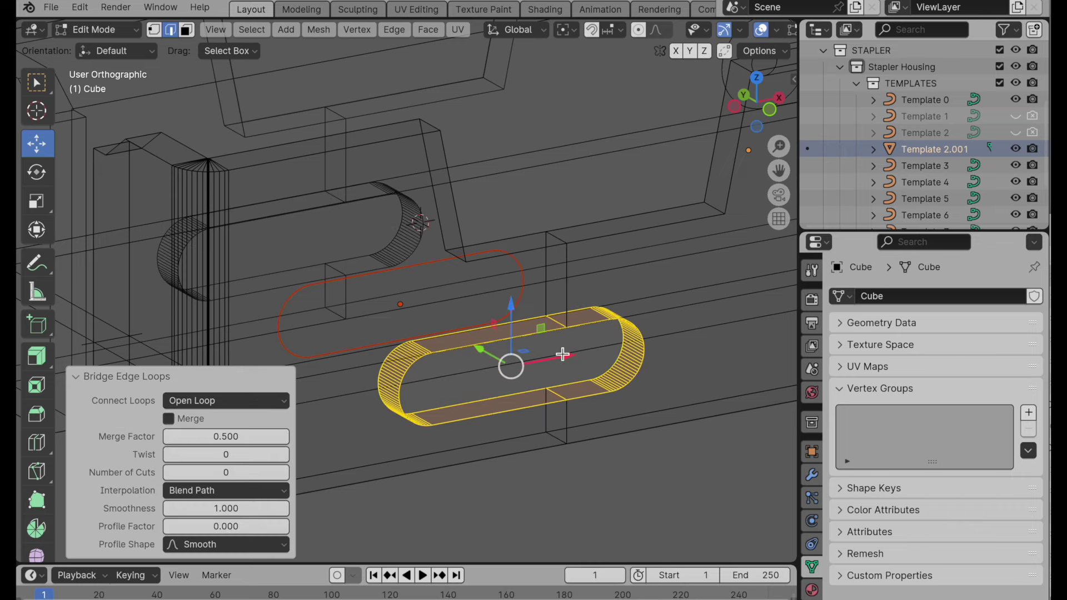
scroll(559, 355, "up", 4)
middle_click_drag(605, 300, 545, 309)
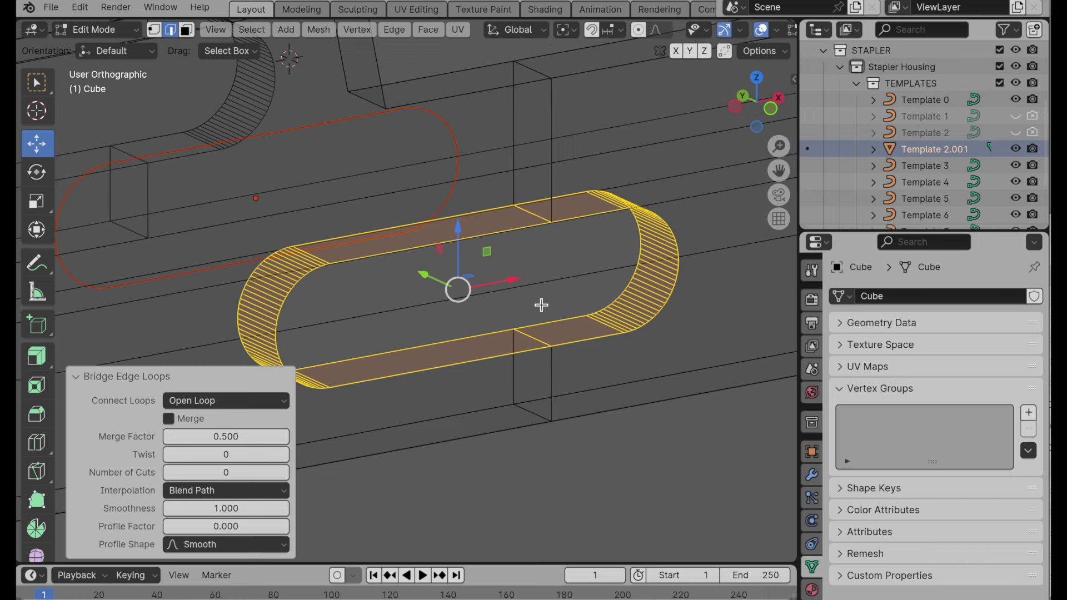
Step: Exit housing editing, select the Template 7 circle curve in front view, and enter its Edit Mode
scroll(485, 334, "down", 5)
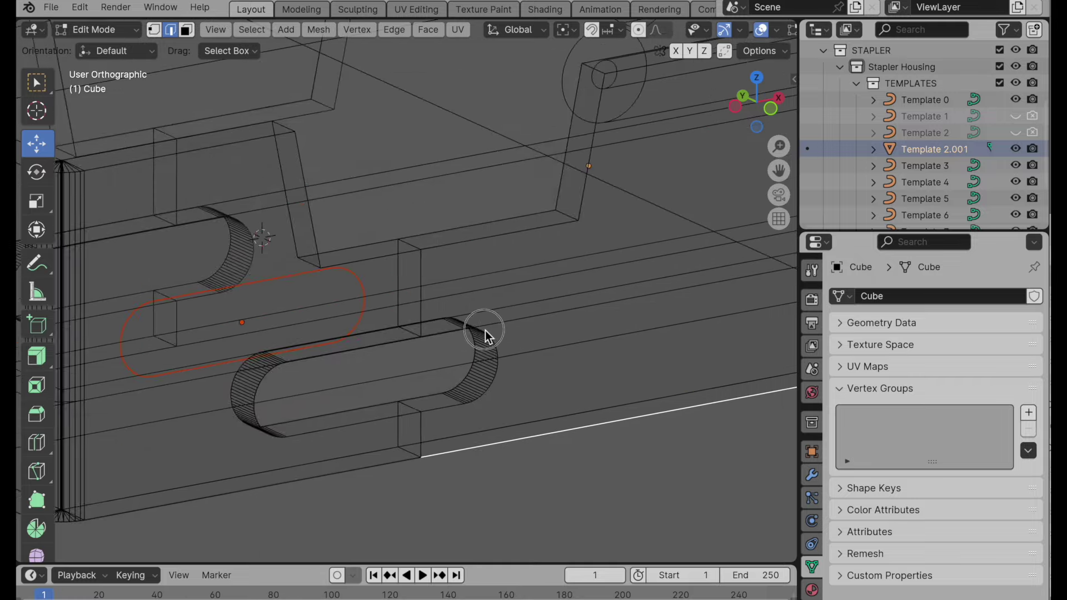
scroll(374, 364, "up", 8)
scroll(402, 410, "down", 5)
middle_click_drag(402, 409, 352, 410)
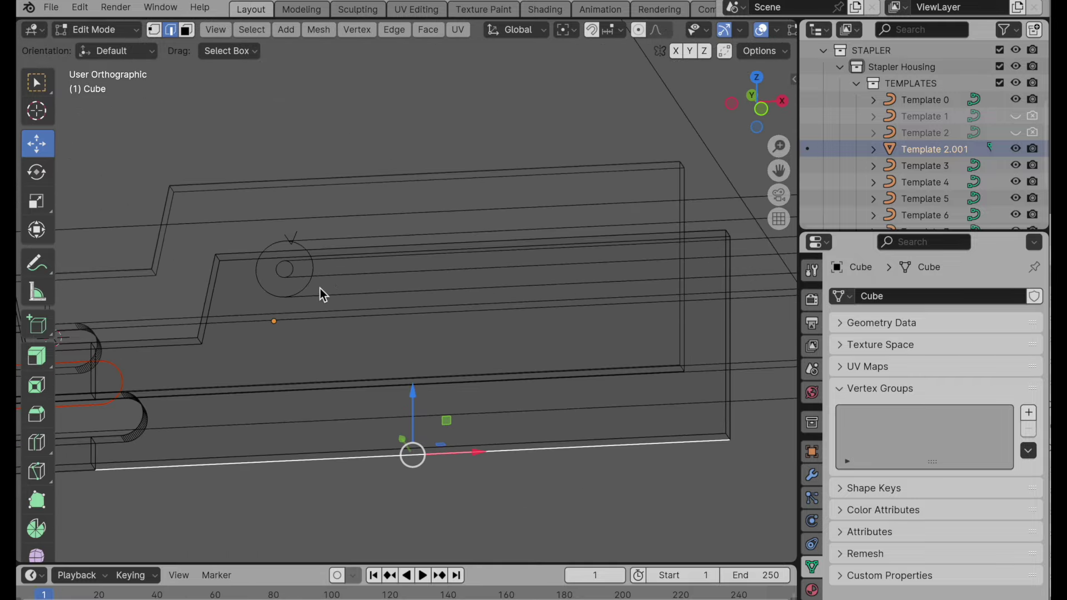
middle_click_drag(322, 293, 352, 317)
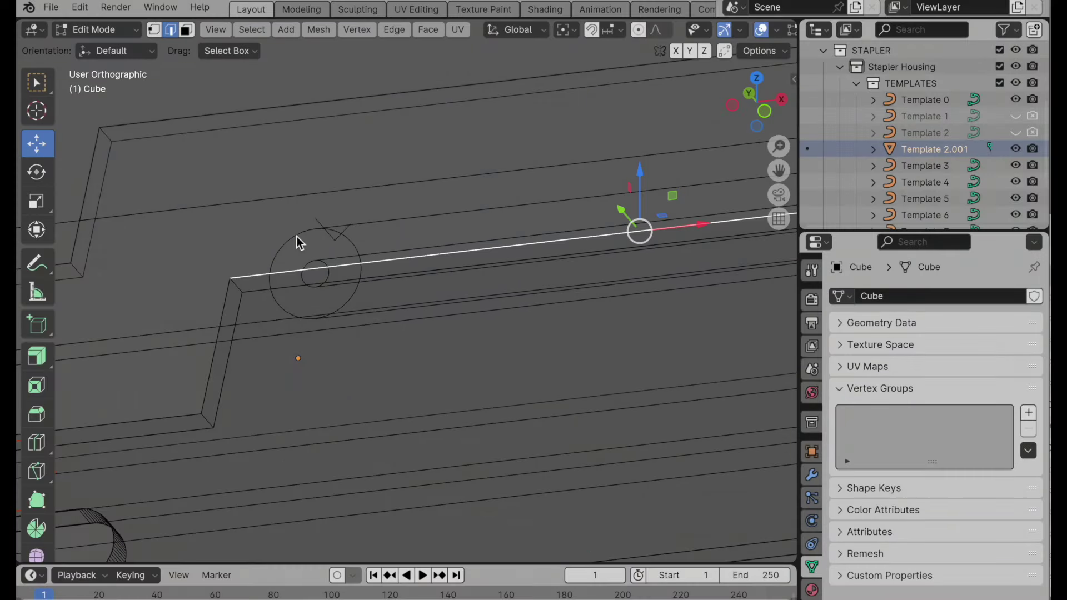
key("Tab")
left_click(296, 236)
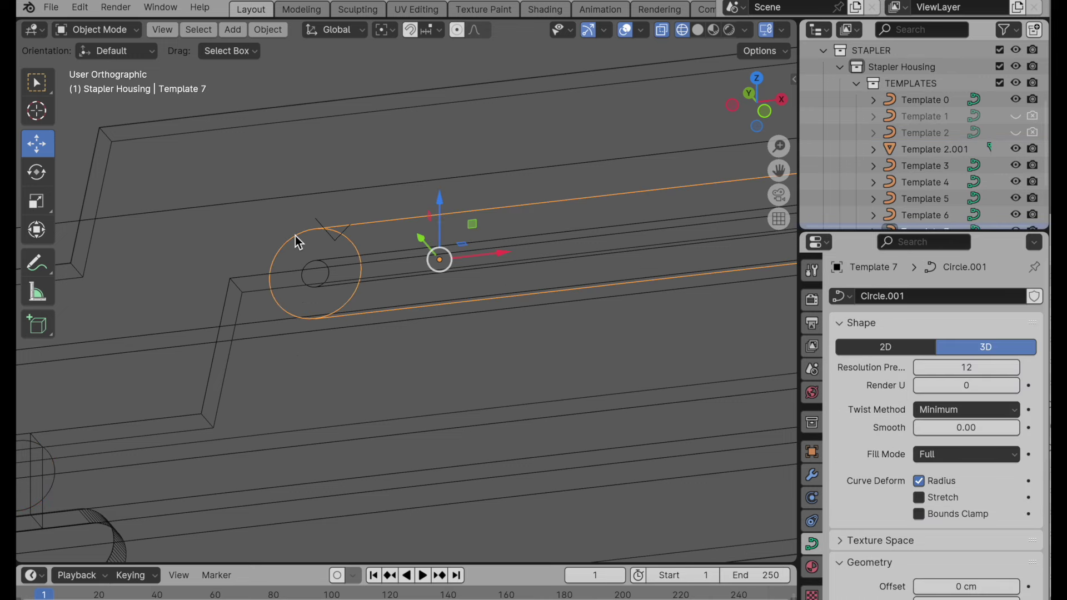
left_click(765, 111)
middle_click_drag(508, 217, 648, 311, "shift")
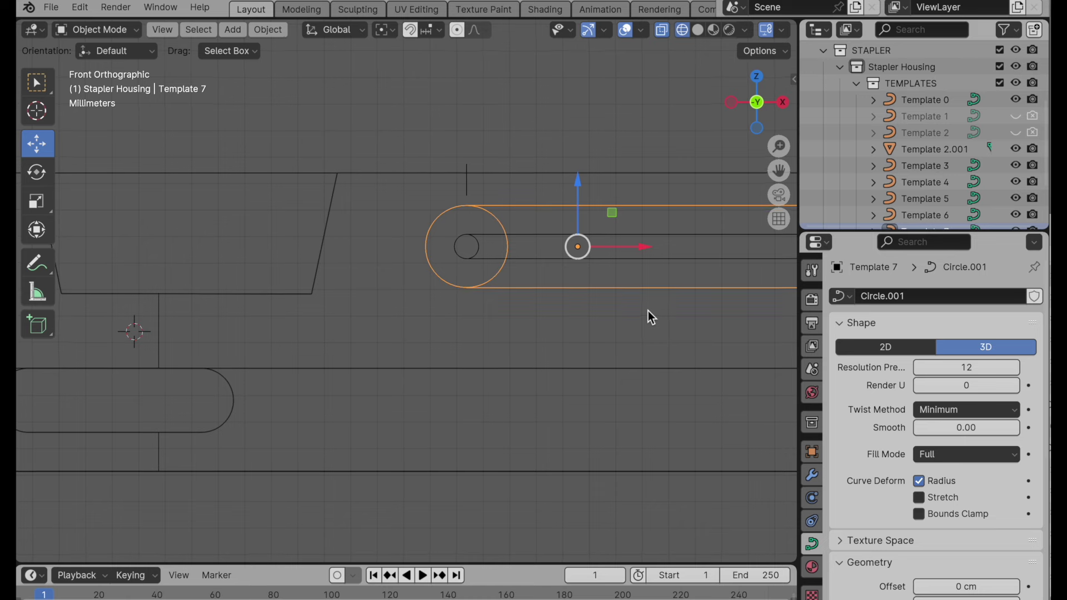
key("Tab")
Step: Duplicate Template 7's outer circle in place, separate it as Template 7.001, and disable Template 2.001 rendering
left_click(508, 247)
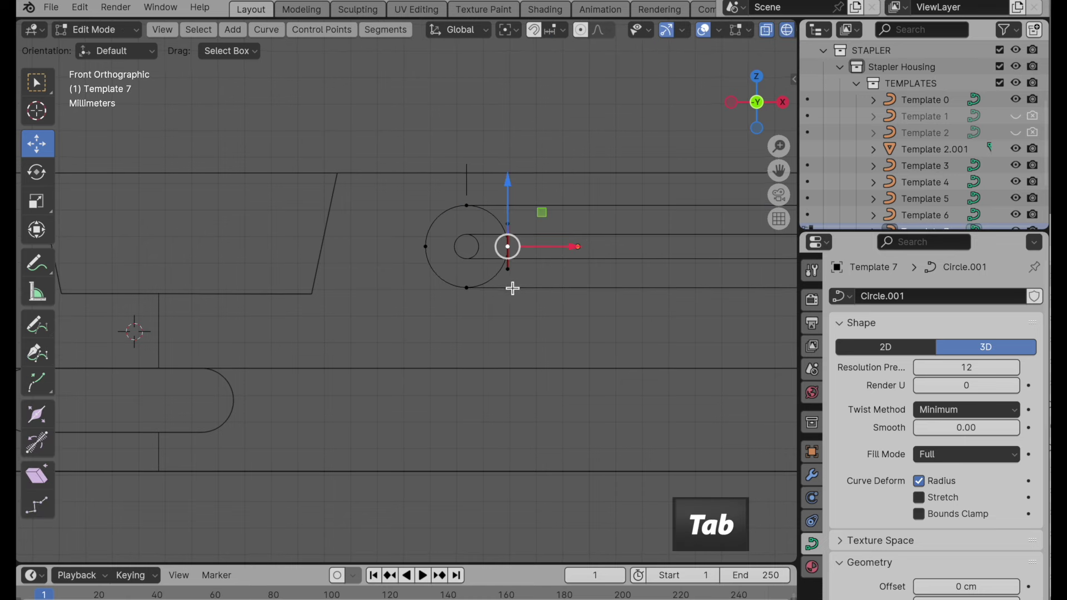
scroll(512, 233, "up", 1)
scroll(512, 233, "up", 1)
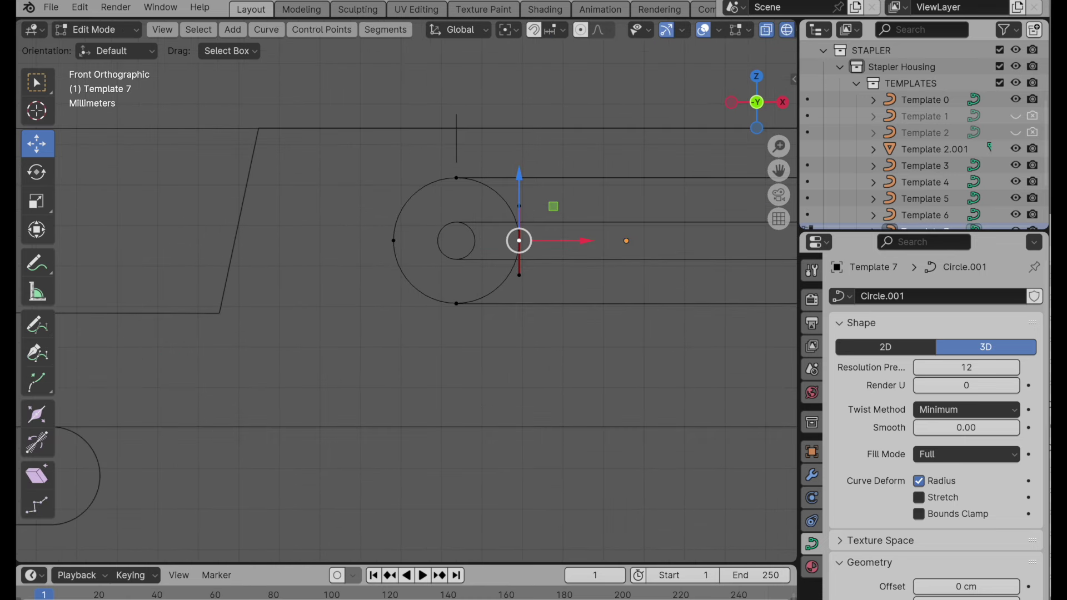
key("ctrl+l")
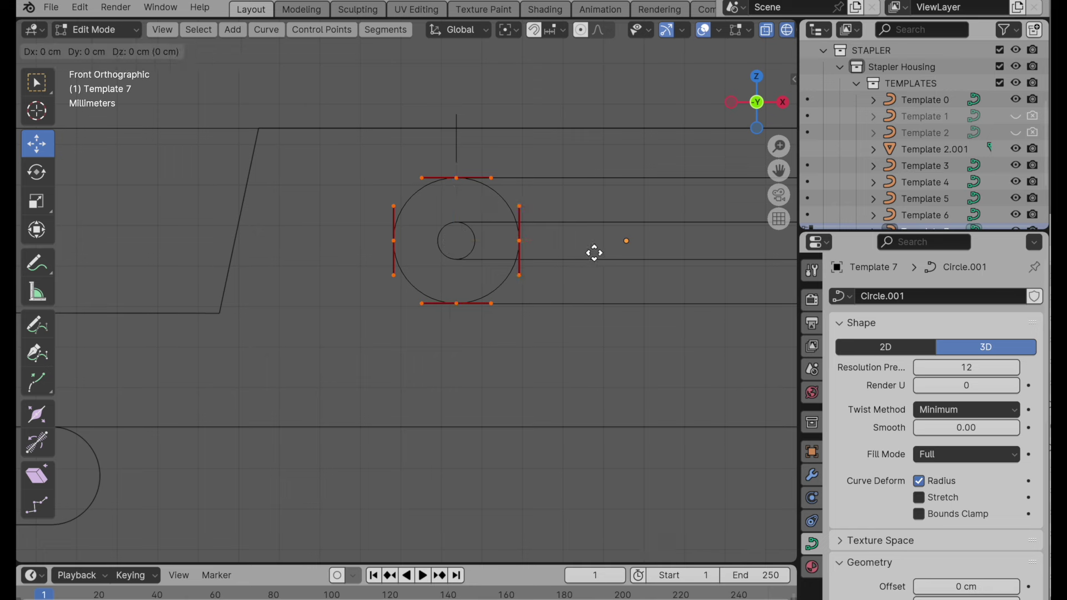
key("shift+d")
key("Escape")
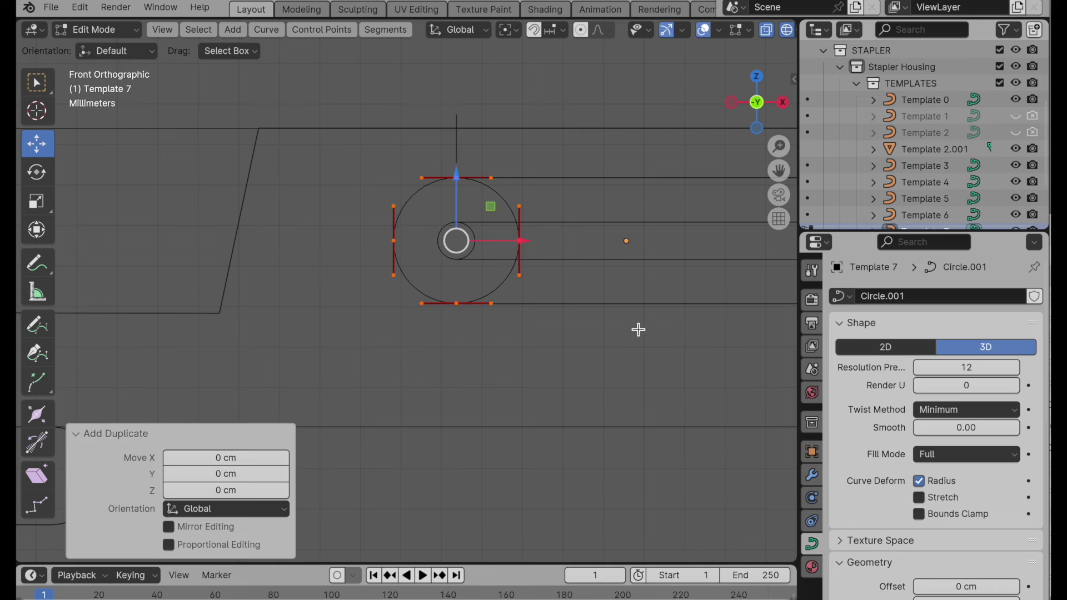
key("p")
left_click(639, 330)
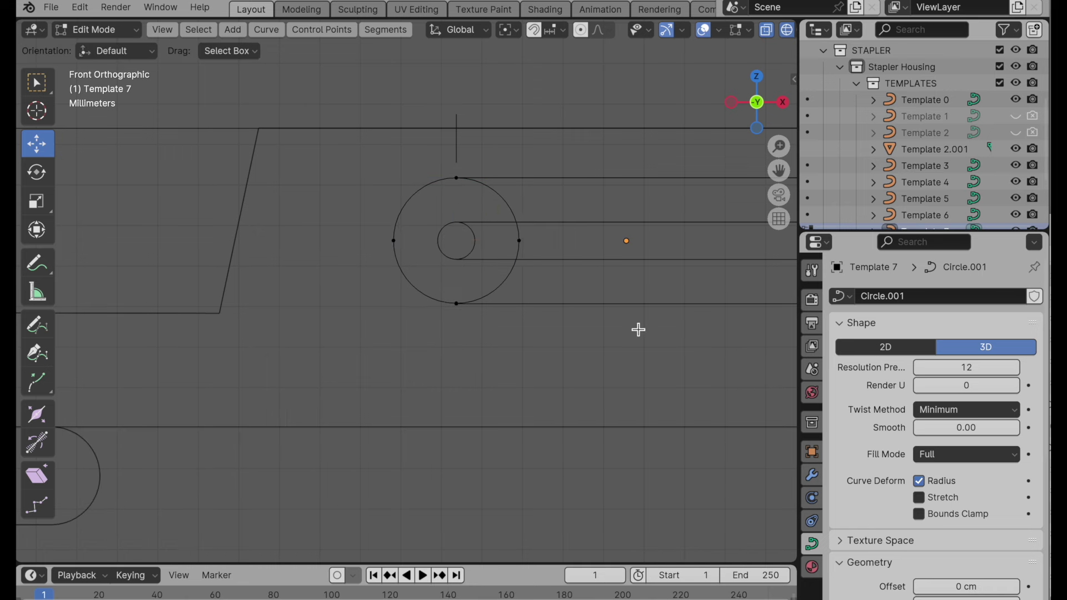
scroll(899, 161, "down", 3)
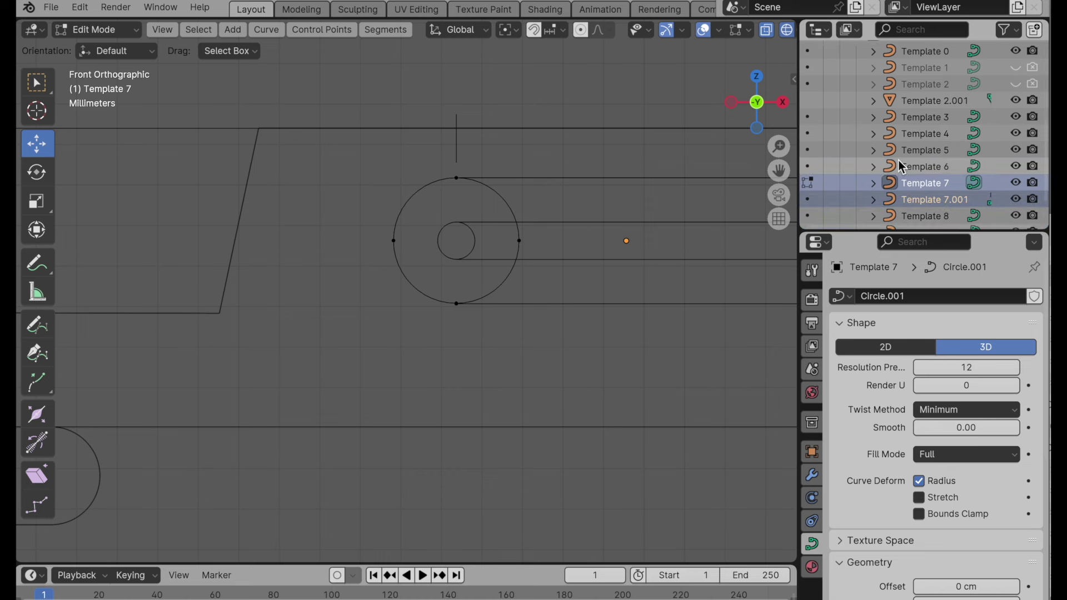
left_click(1033, 100)
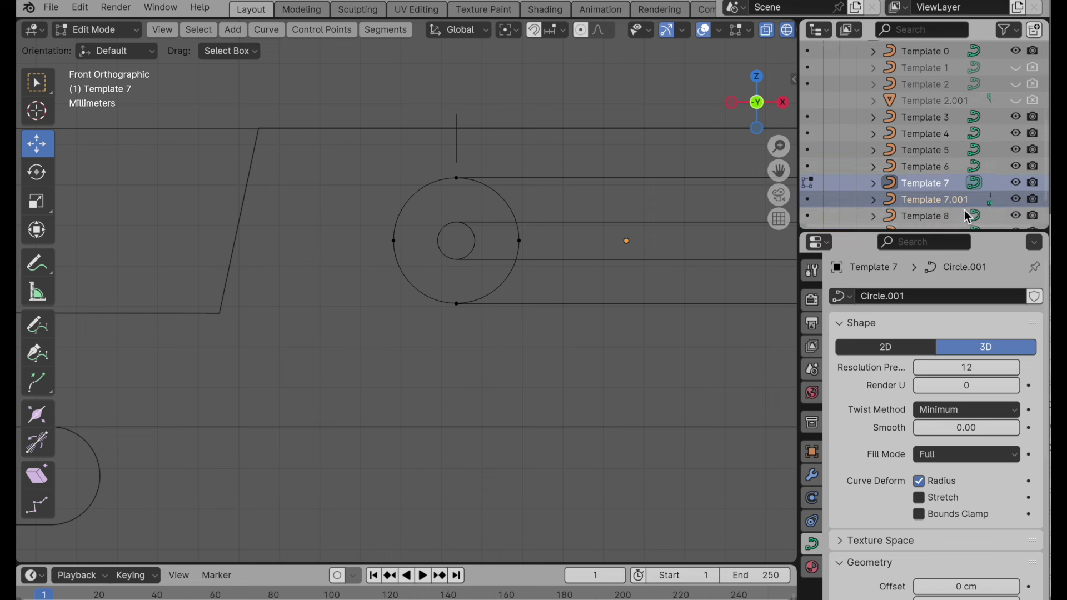
Step: Set the Template 7.001 curve's preview resolution to 20
key("Tab")
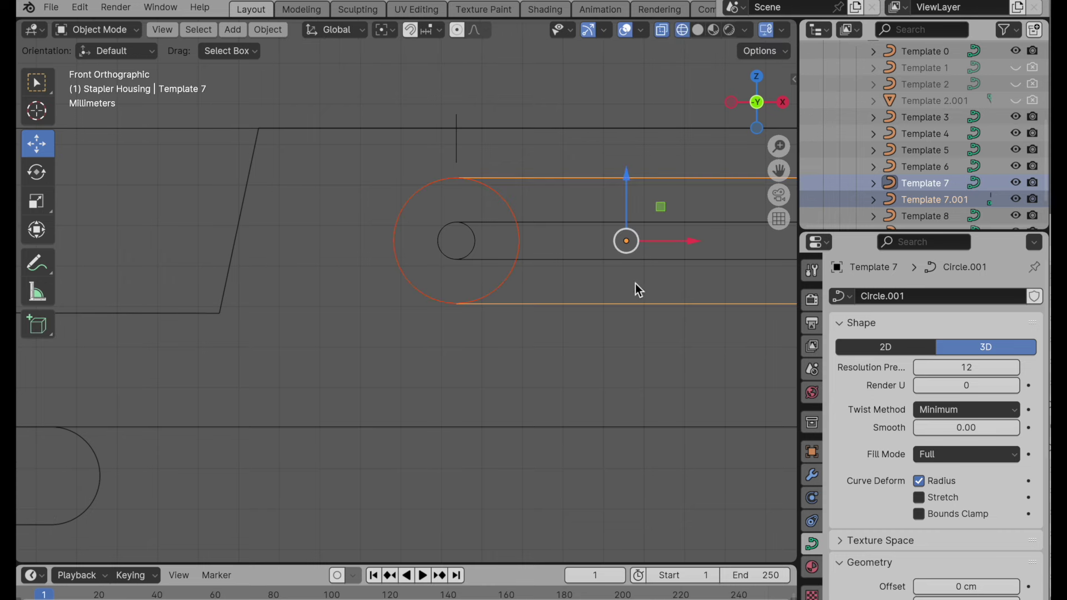
left_click(916, 201)
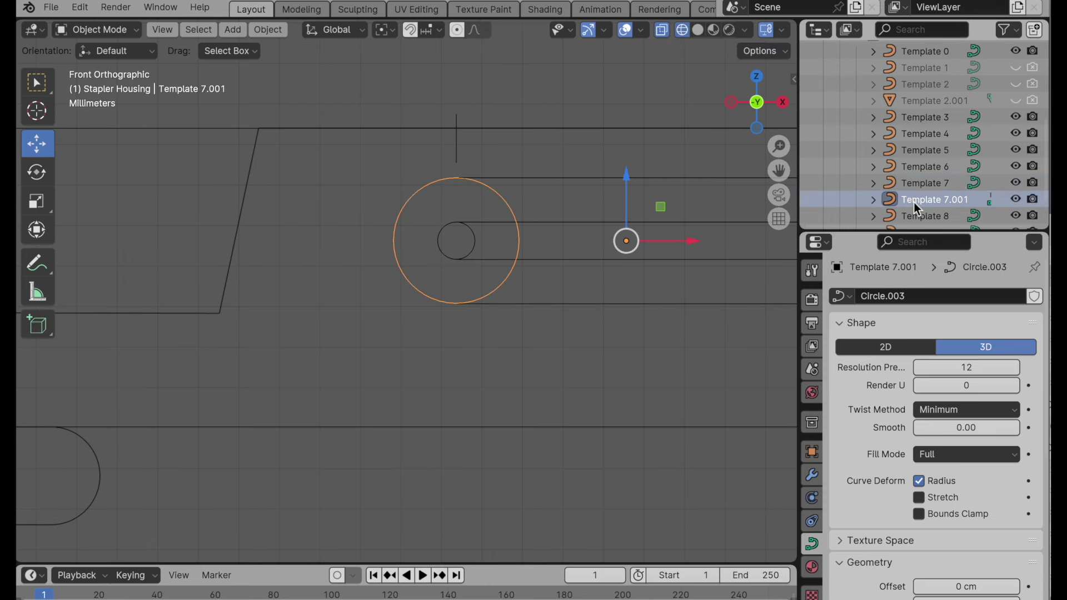
scroll(475, 234, "up", 6)
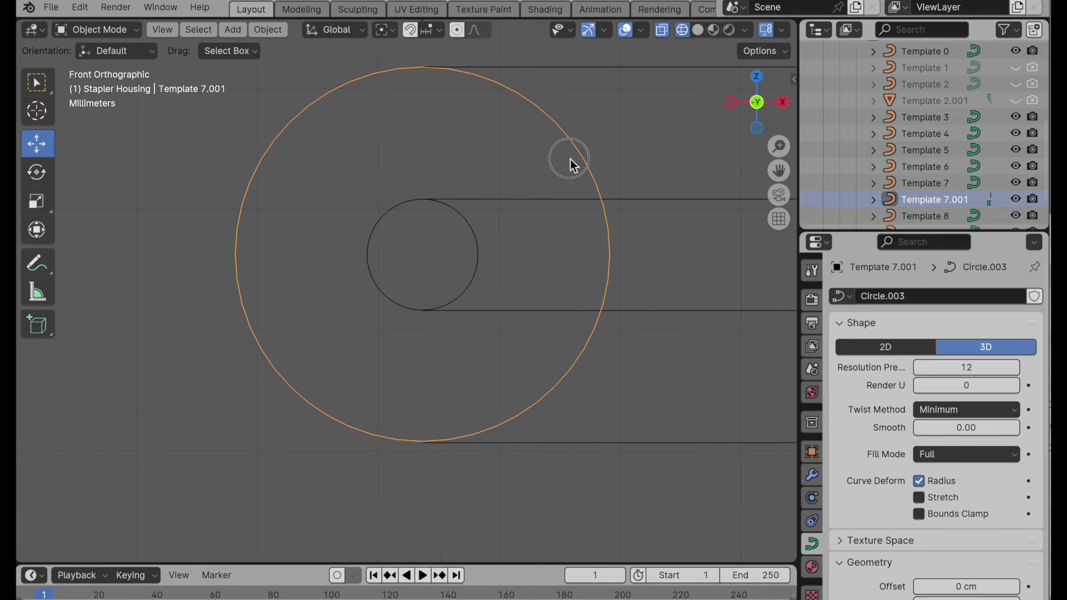
left_click(963, 369)
type("20")
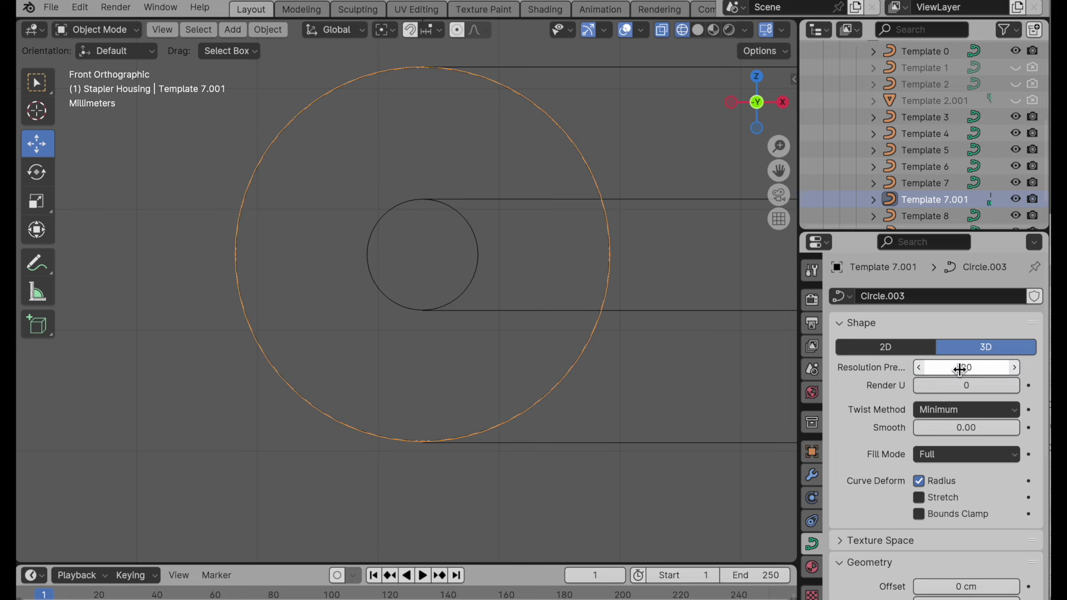
key("Return")
scroll(455, 319, "down", 5)
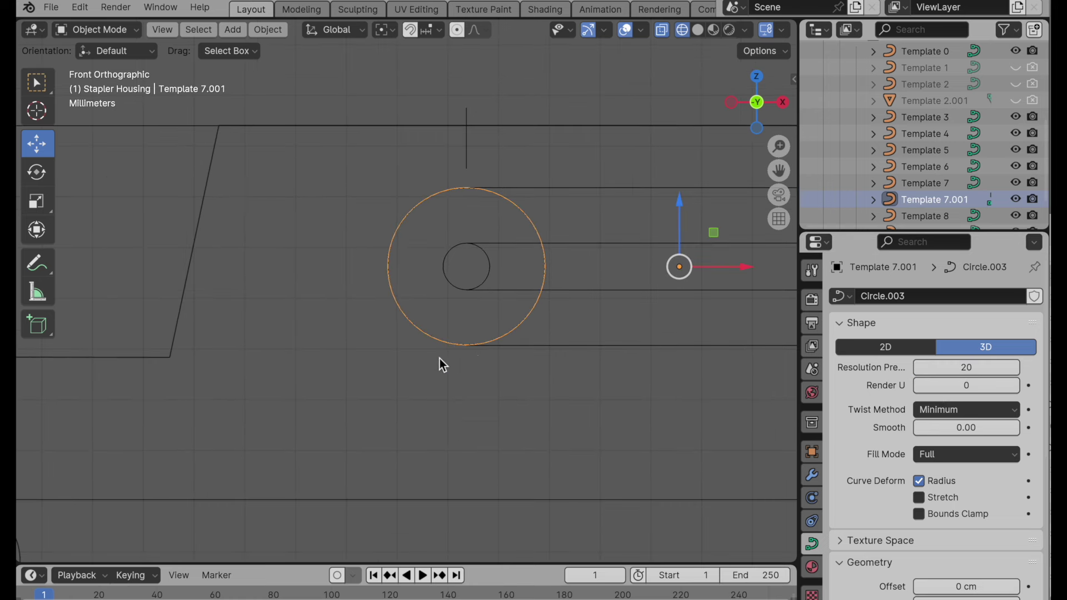
Step: Convert Template 7.001 to a mesh and enter Edit Mode
right_click(286, 168)
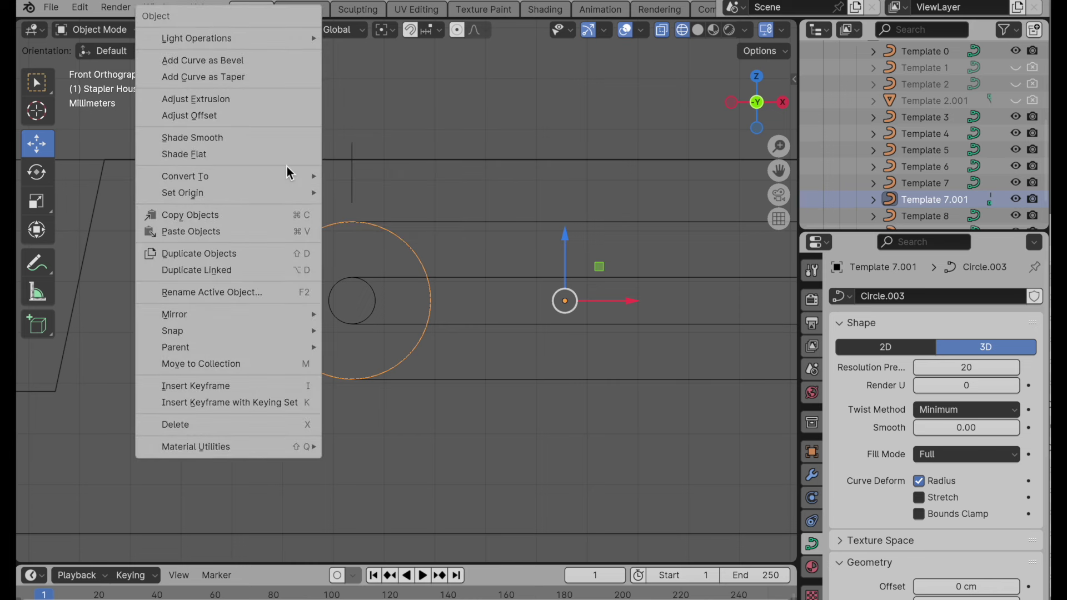
mouse_move(296, 177)
left_click(388, 194)
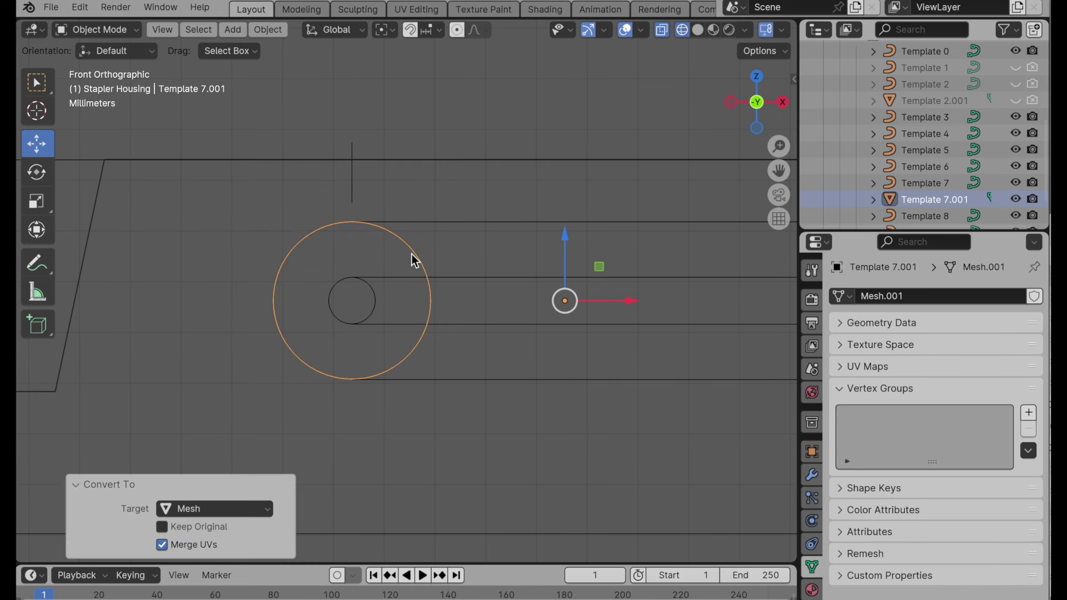
key("Tab")
scroll(389, 239, "up", 5)
Step: Fill the outer circle with a face and divide it with a top-to-bottom edge
left_click(154, 30)
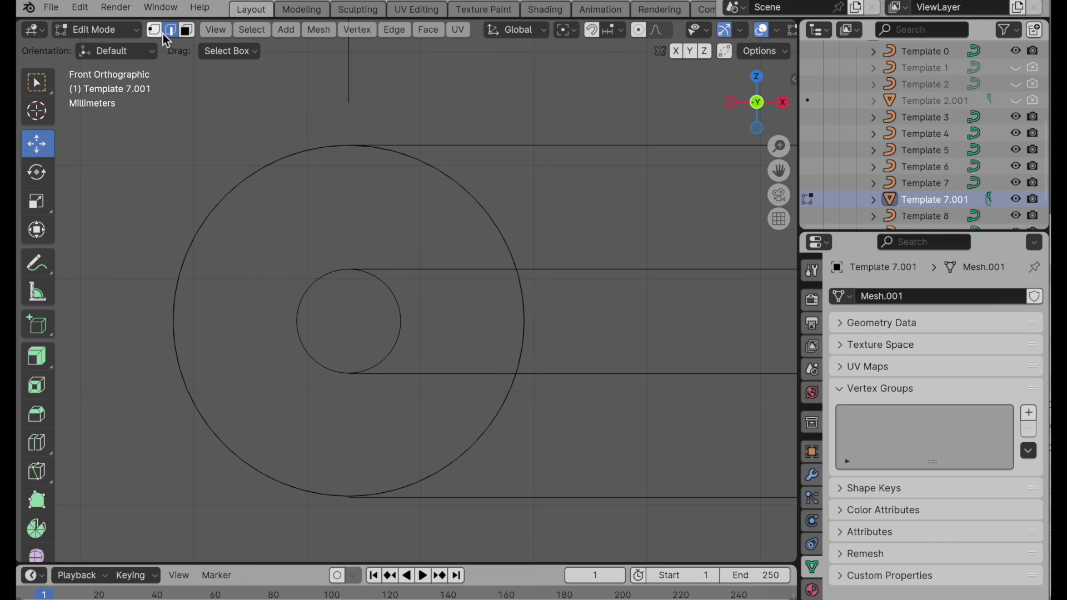
left_click(350, 144)
key("a")
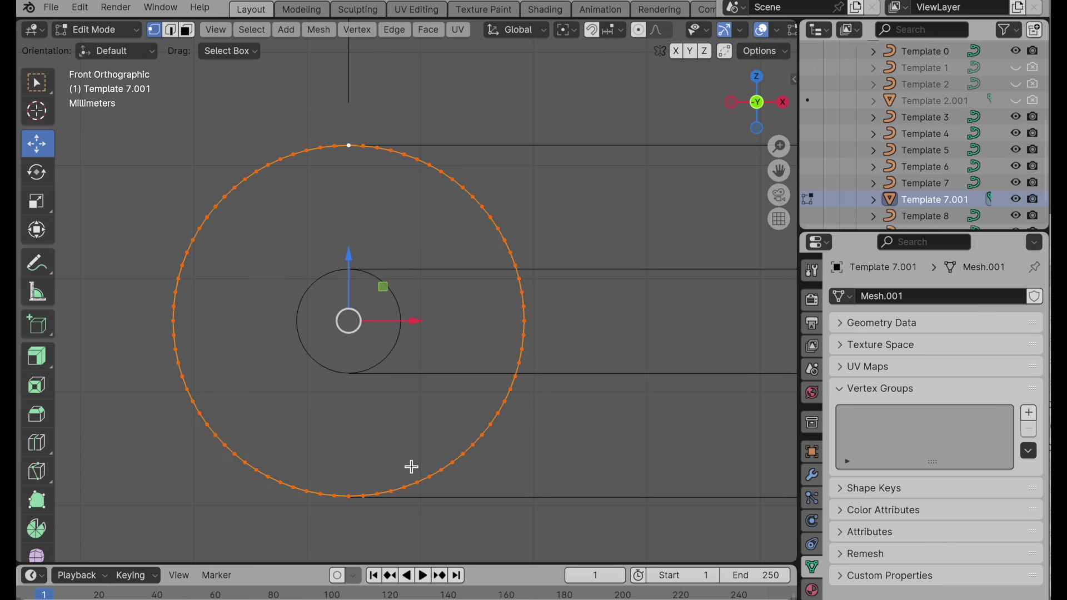
key("f")
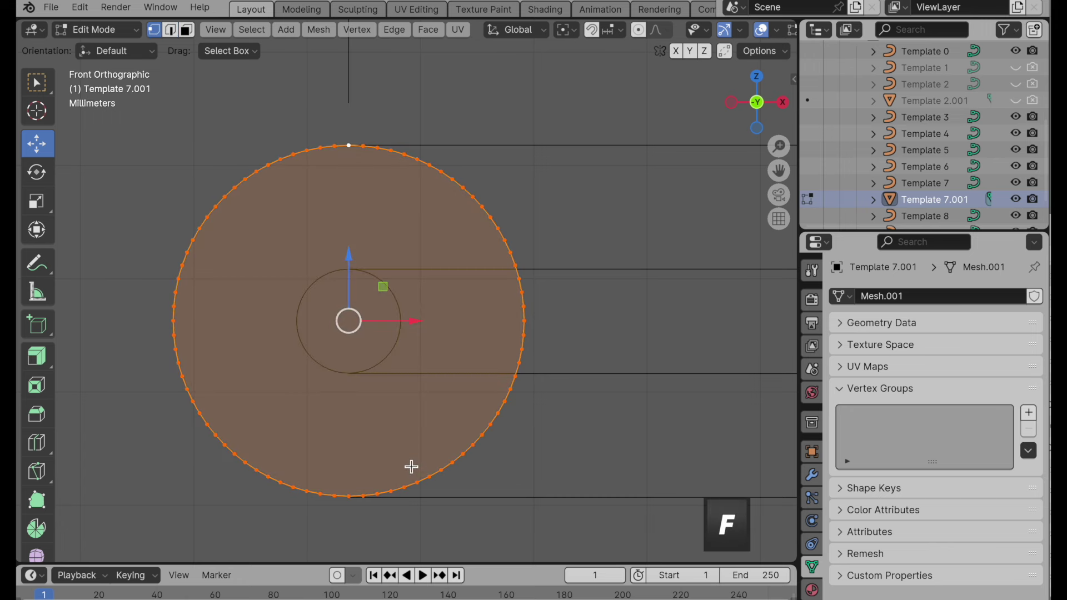
left_click(350, 151)
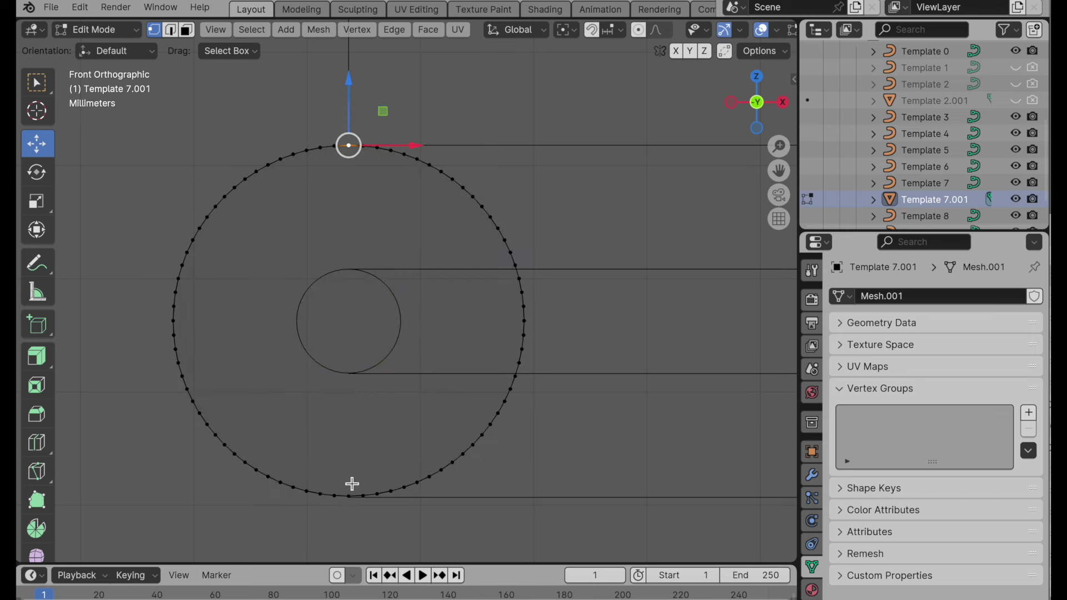
left_click(352, 493, "shift")
key("j")
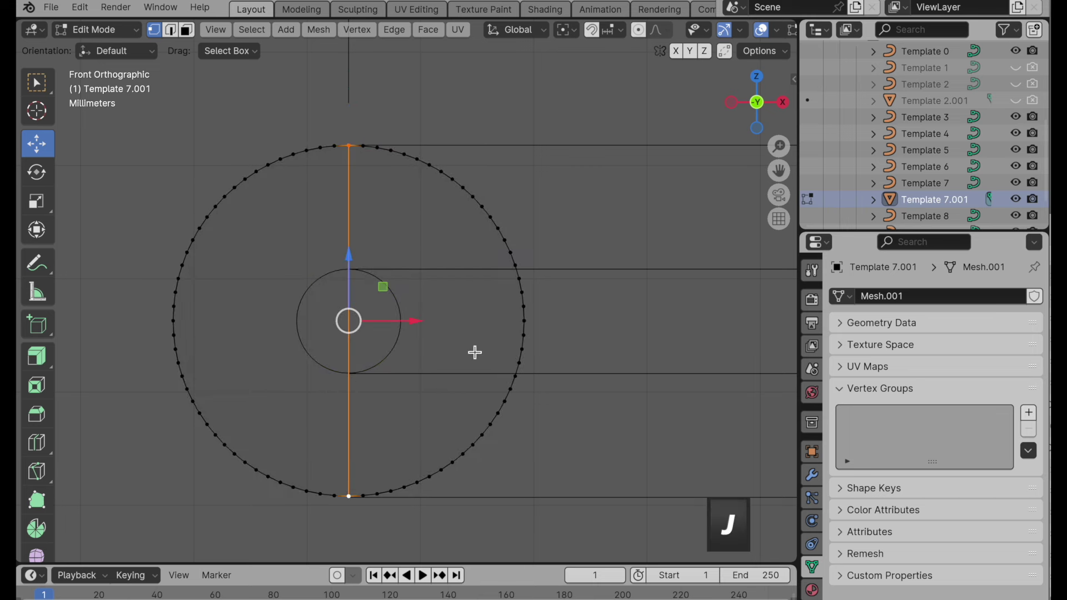
Step: Split off the right half-disc, move it 0.82716 cm along X, and select the left straight edge
key("3")
left_click(483, 332)
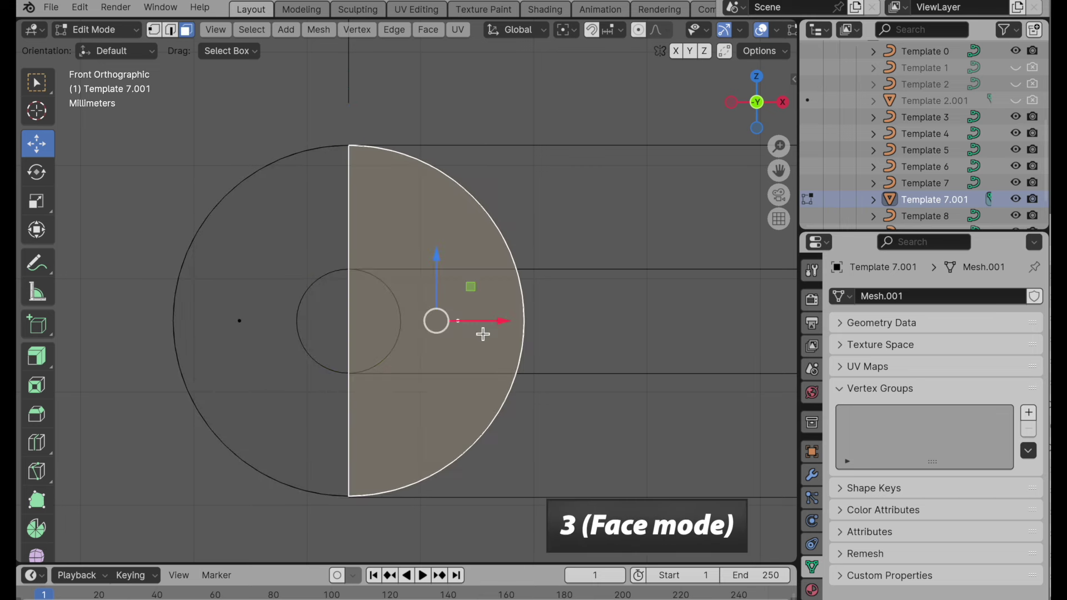
scroll(448, 389, "down", 2)
right_click(448, 389)
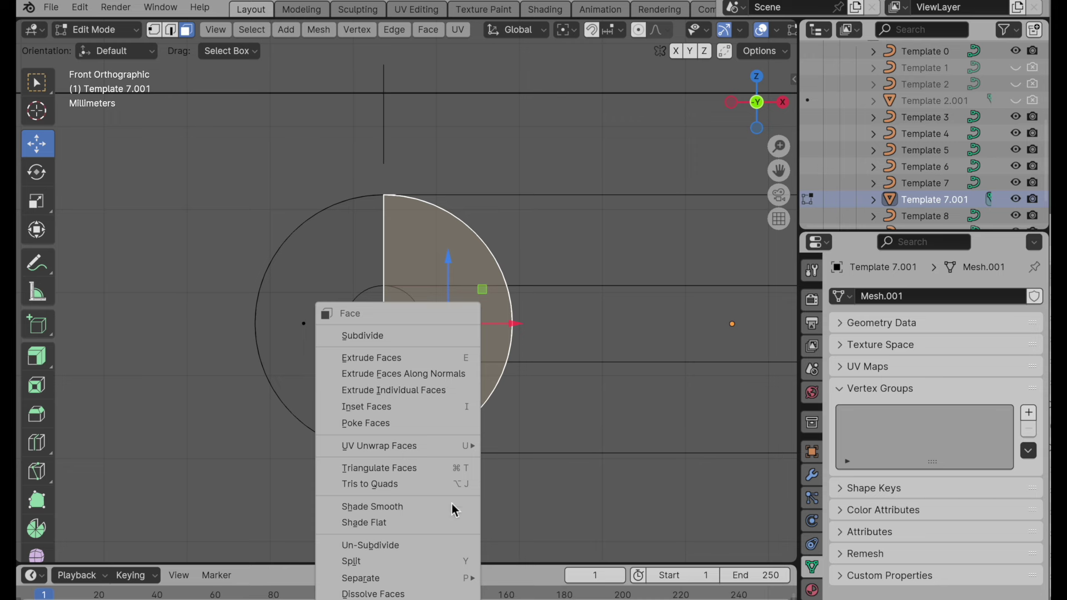
left_click(448, 566)
scroll(461, 495, "down", 2)
scroll(422, 381, "right", 5)
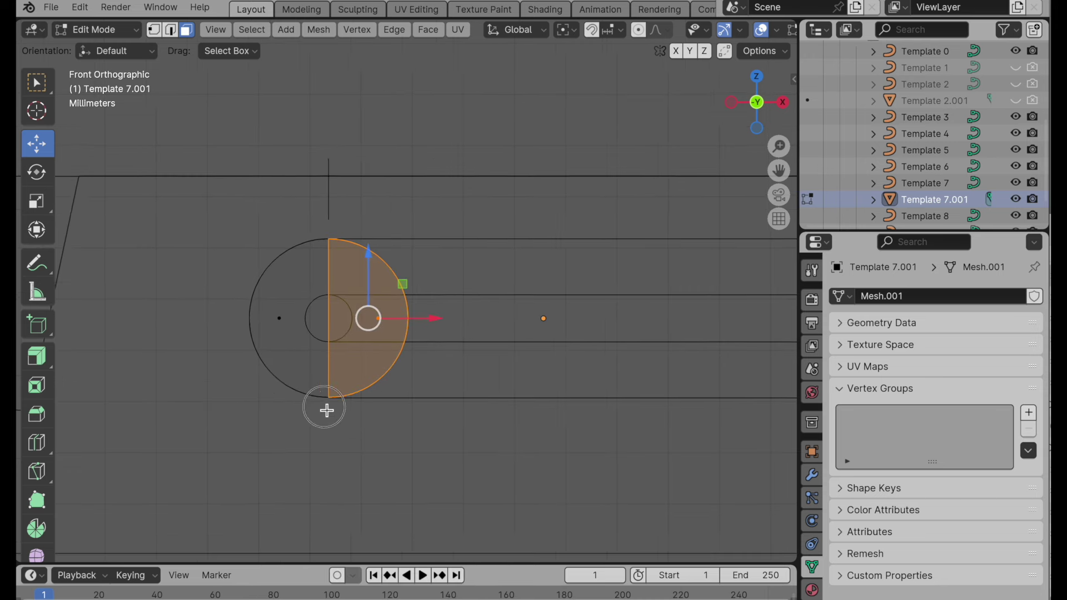
left_click_drag(322, 319, 754, 320)
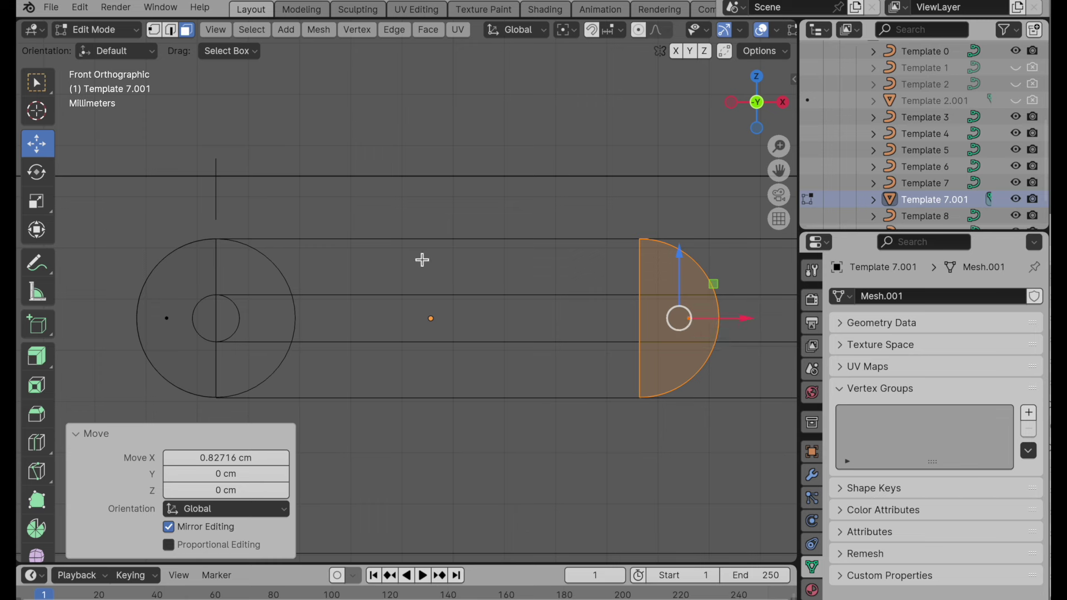
key("2")
left_click(225, 280)
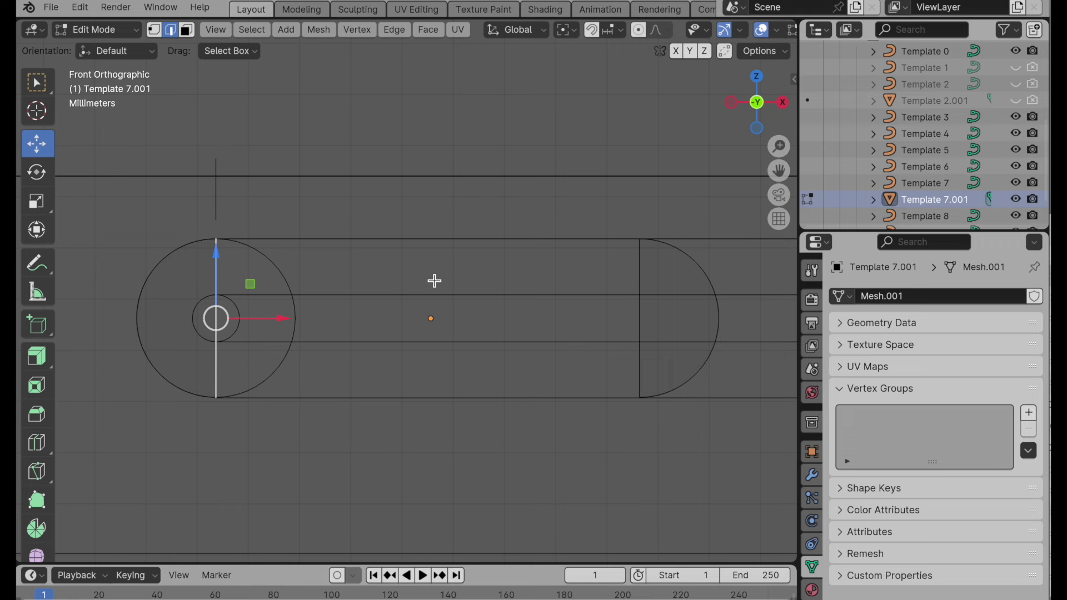
Step: Dissolve both halves' straight edges into one capsule outline, then return to Object Mode
left_click(645, 281, "shift")
key("super+e")
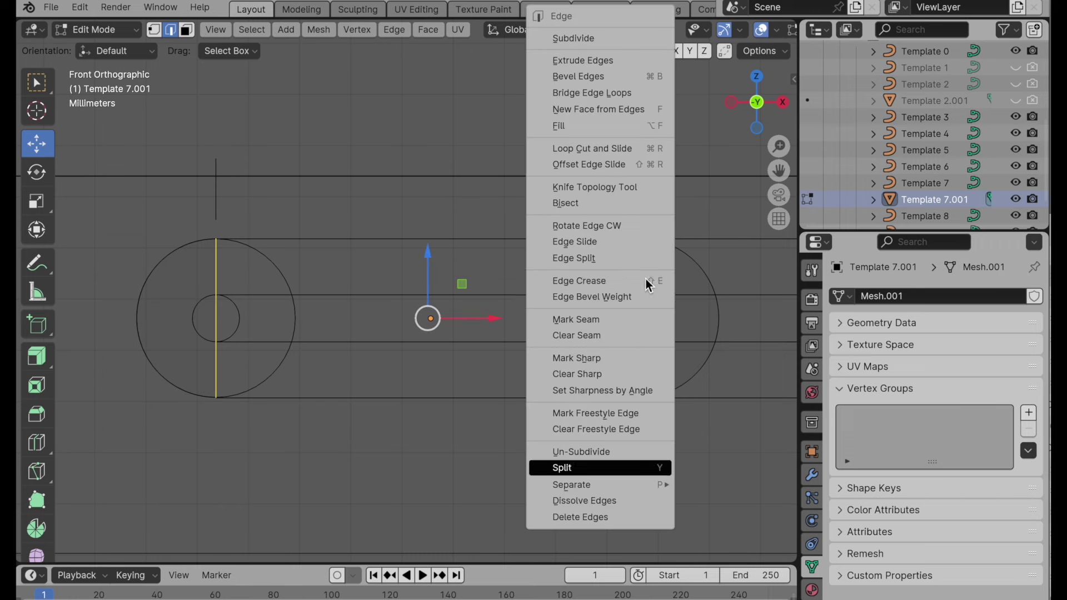
left_click(619, 92)
key("super+z")
key("super+z")
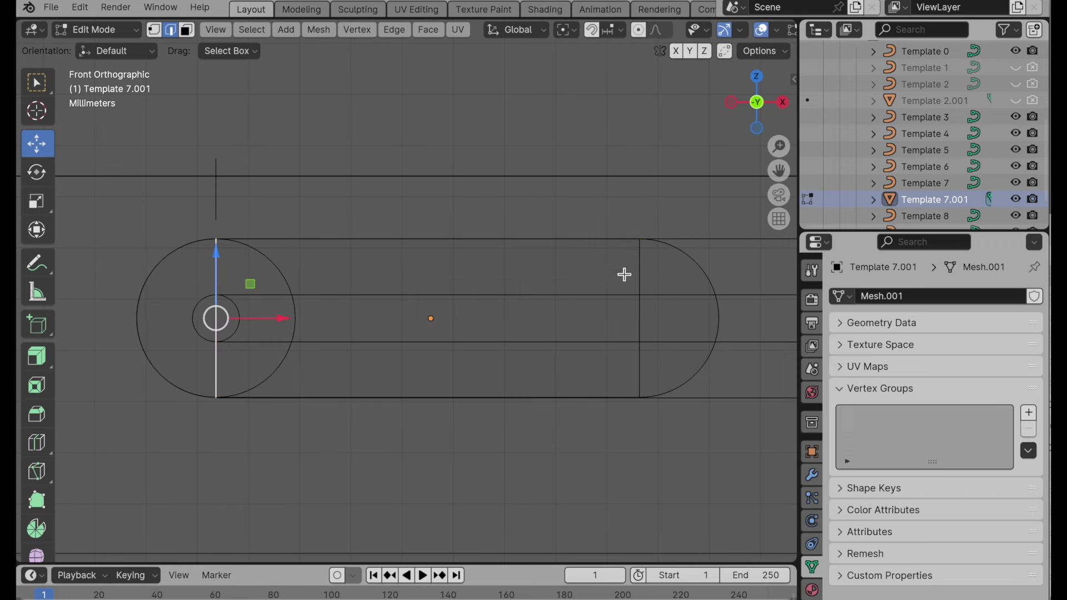
left_click(660, 286, "shift")
key("super+e")
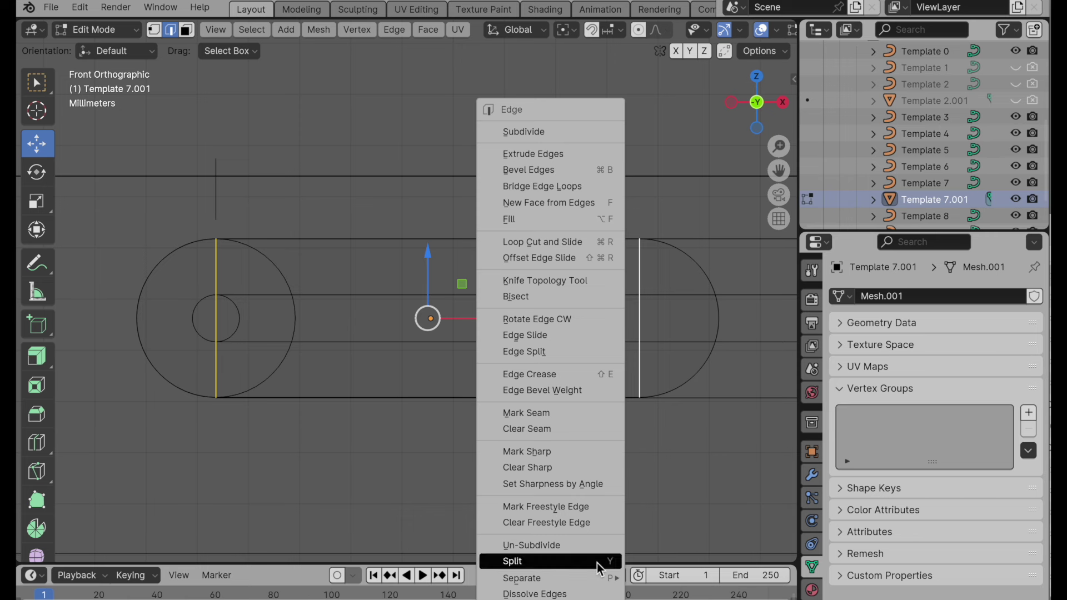
mouse_move(594, 580)
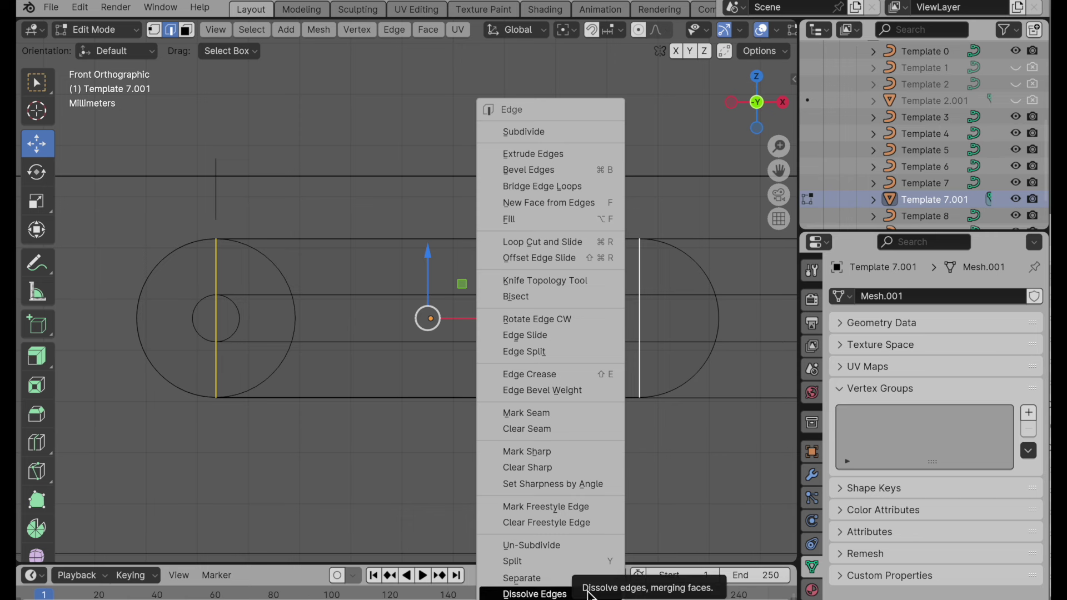
left_click(589, 592)
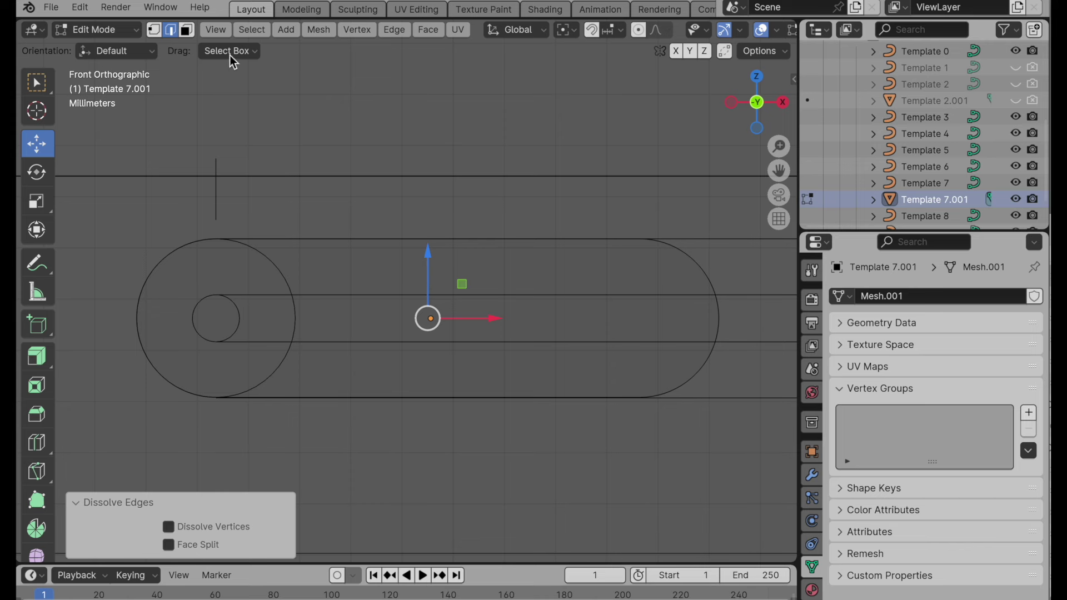
scroll(409, 304, "down", 1)
middle_click_drag(393, 352, 441, 371, "shift")
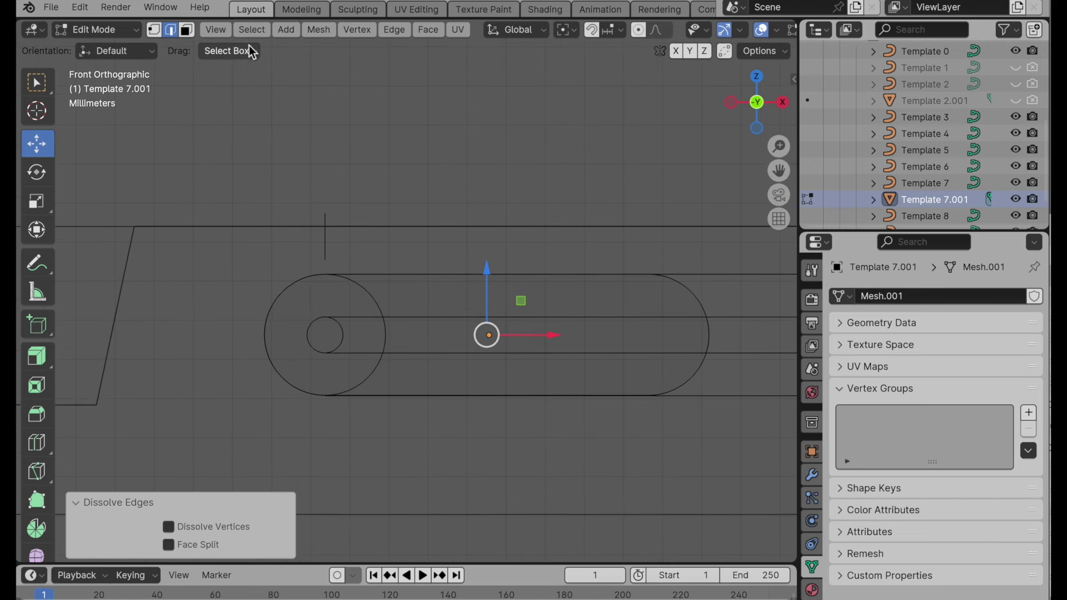
key("Tab")
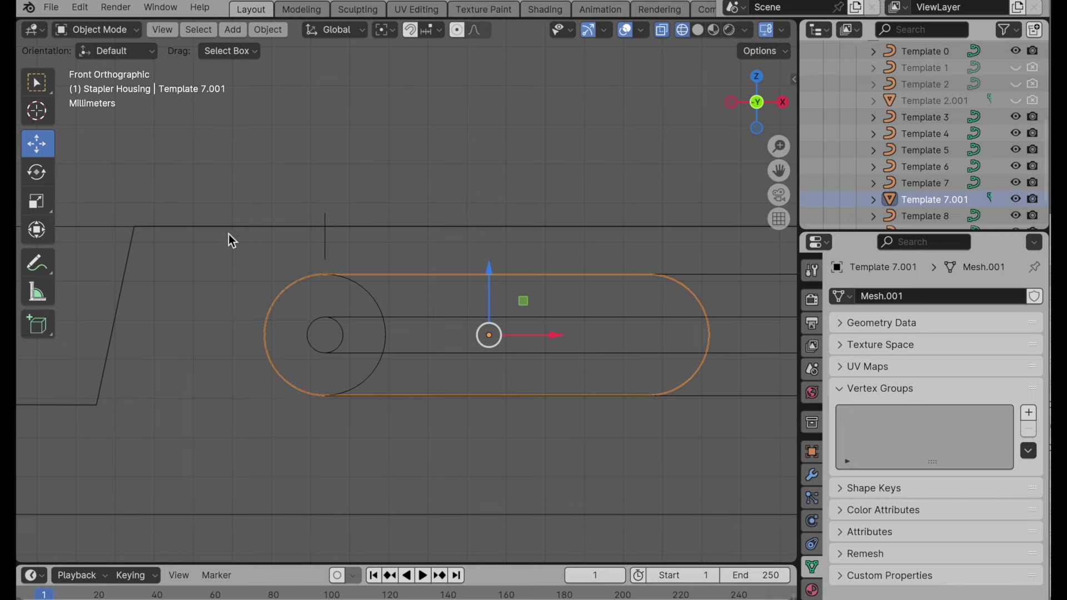
Step: Open the housing Cube in Edit Mode in front view, with Template 7.001 also selected
left_click(136, 239)
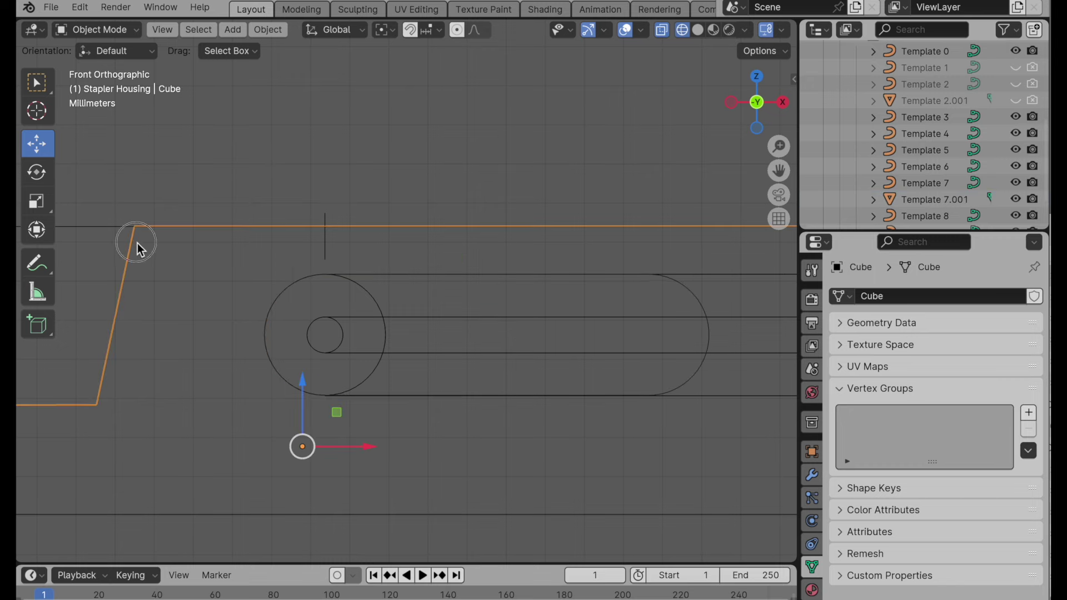
middle_click_drag(138, 243, 241, 324)
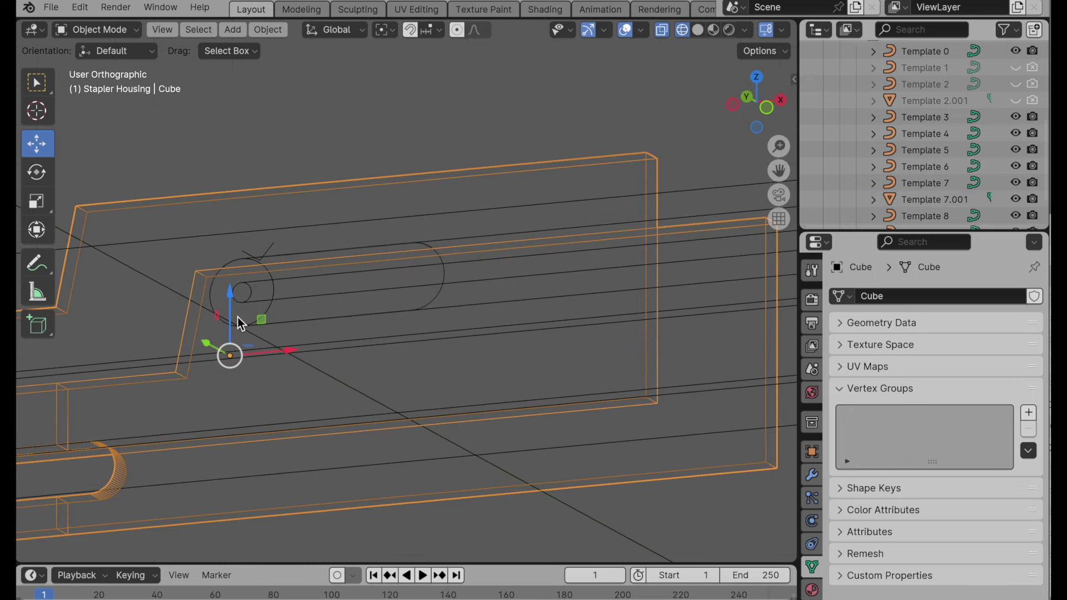
left_click(768, 110)
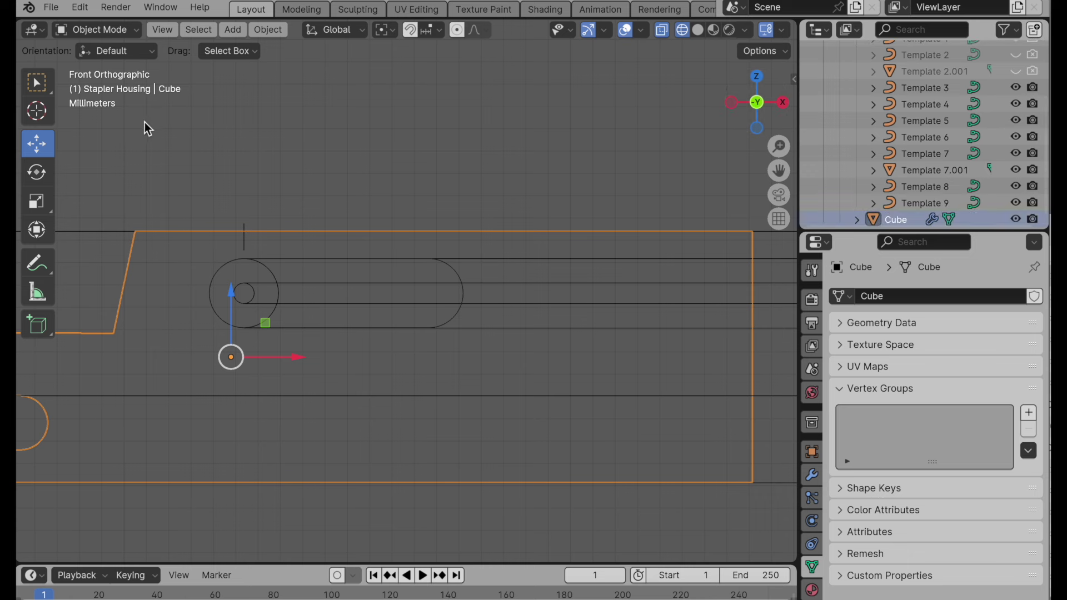
key("Tab")
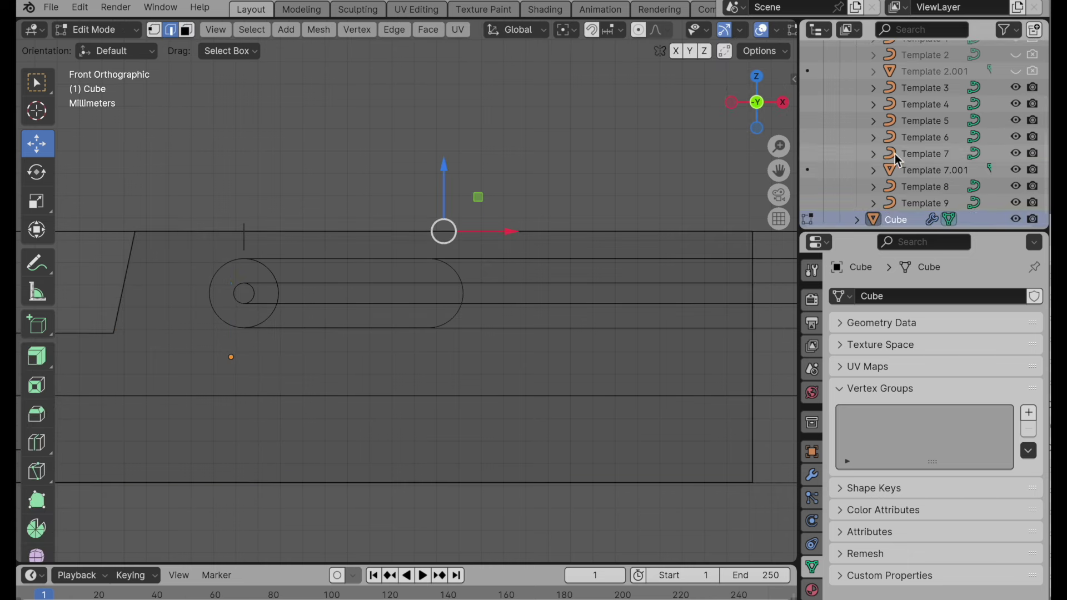
left_click(916, 170)
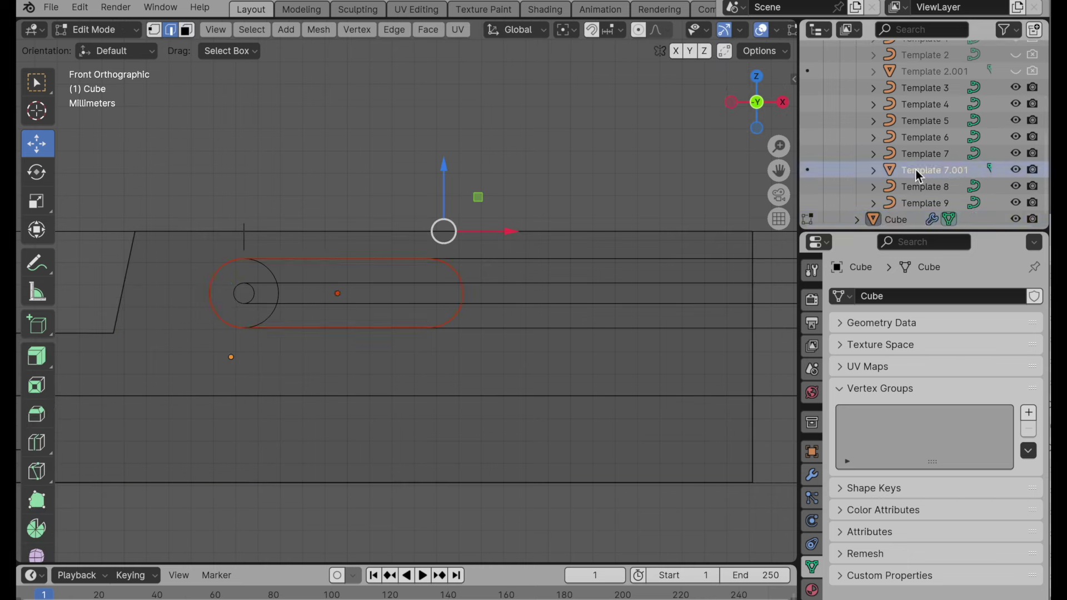
Step: Knife a vertical cut through all faces from the housing's top edge to its bottom edge
key("k")
left_click(377, 215)
key("z")
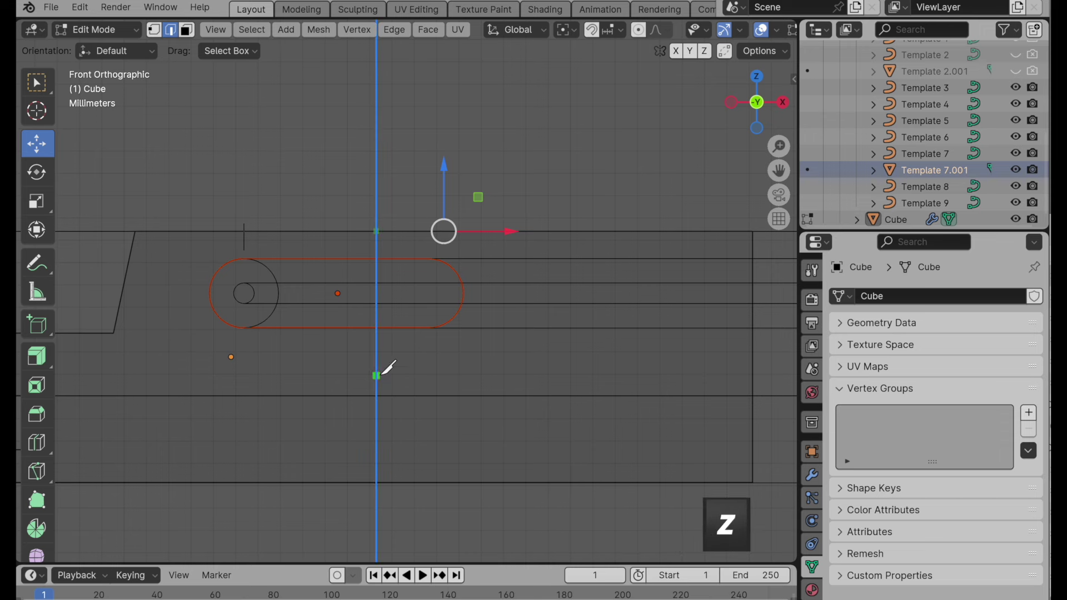
key("c")
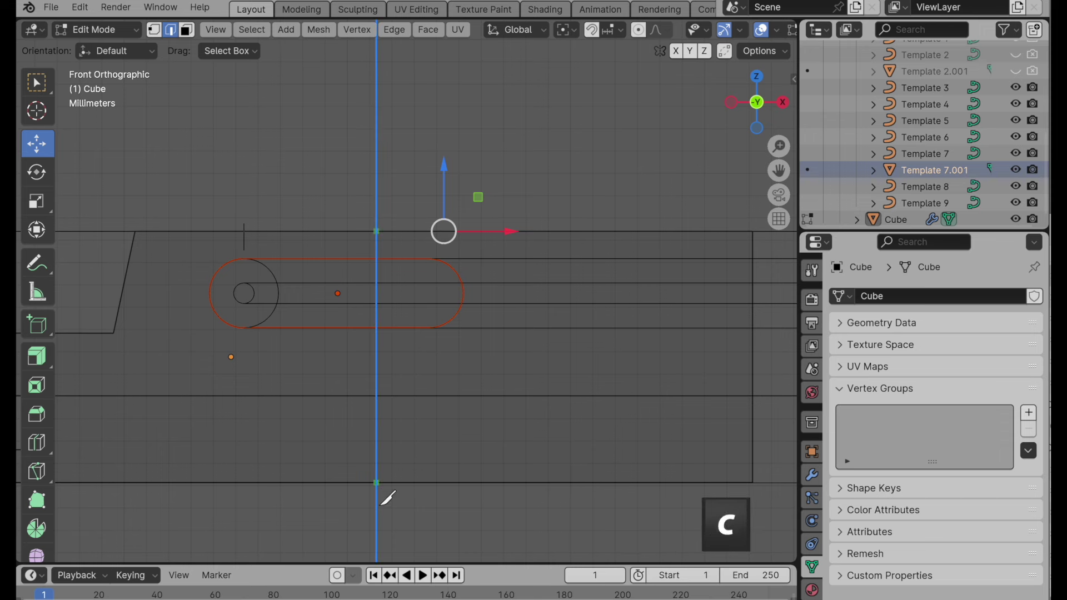
left_click(380, 503)
key("Return")
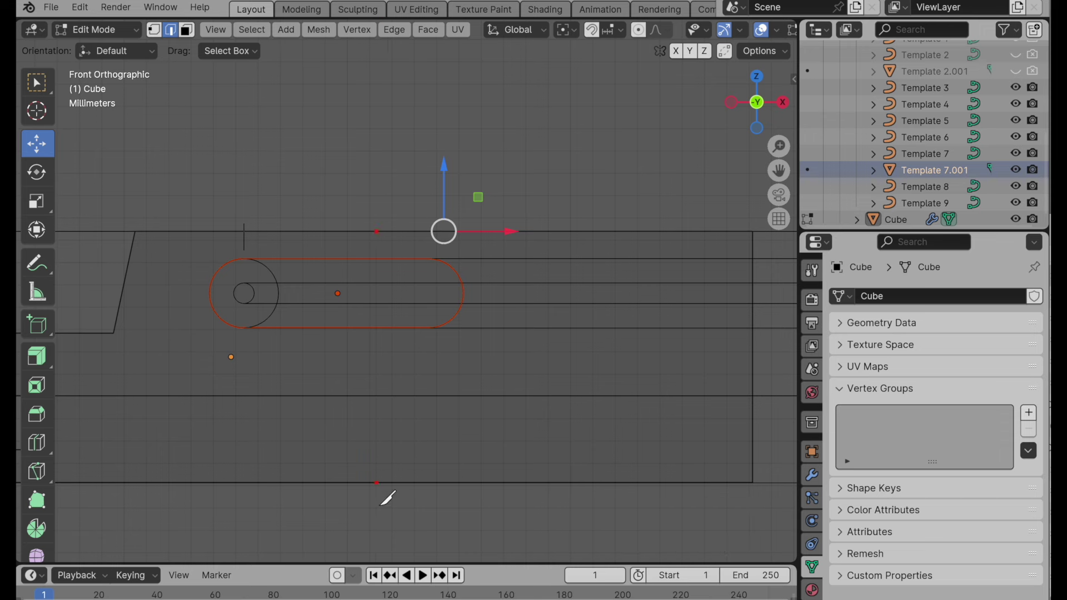
Step: Knife-project the capsule outline onto the front face with Cut Through off, and hide Template 7.001
left_click(314, 32)
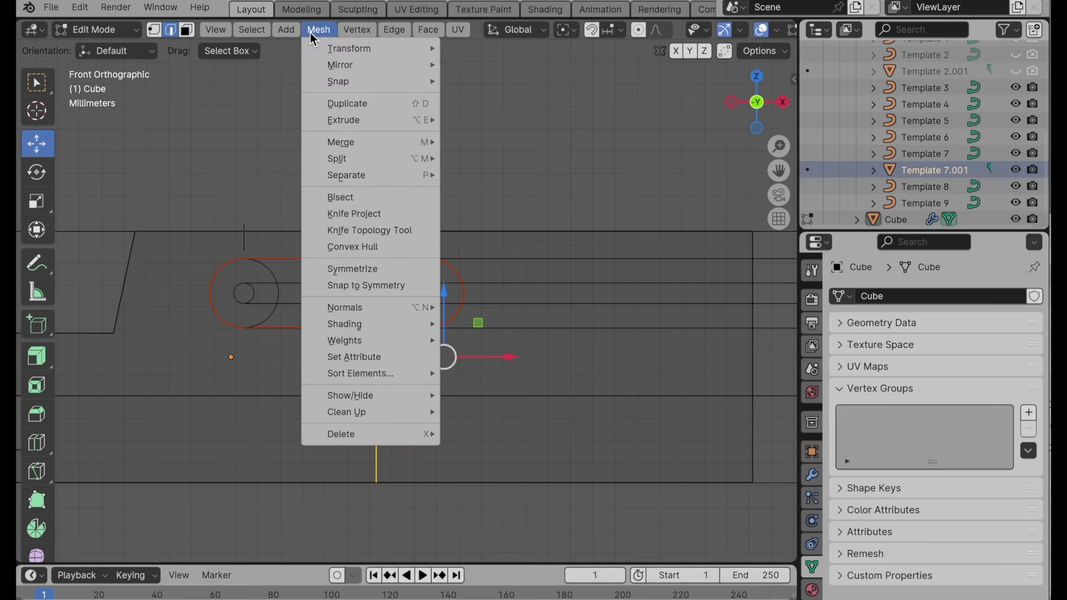
left_click(353, 216)
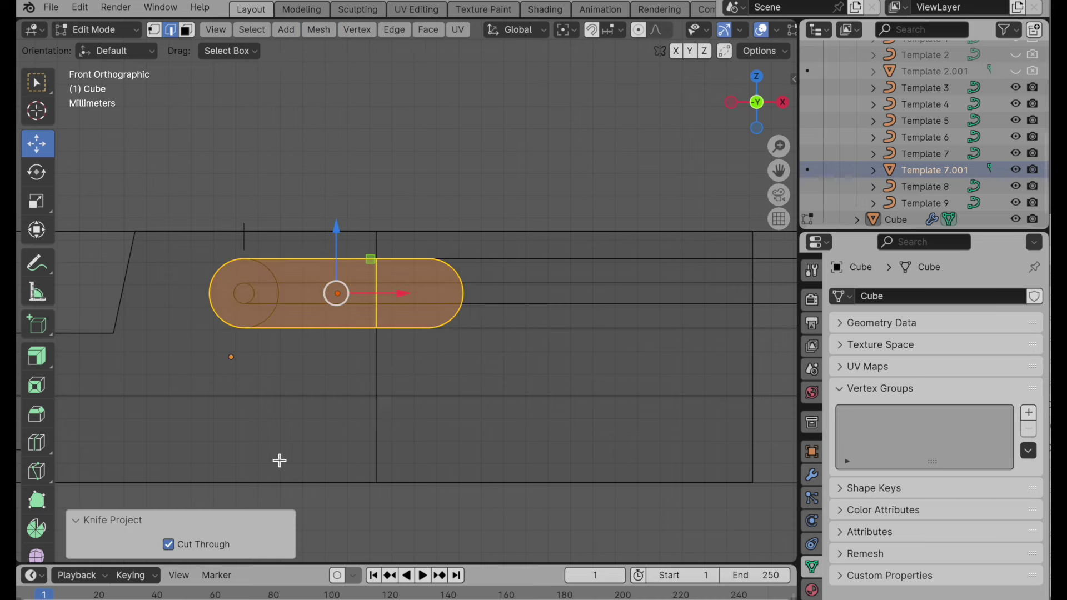
left_click(182, 545)
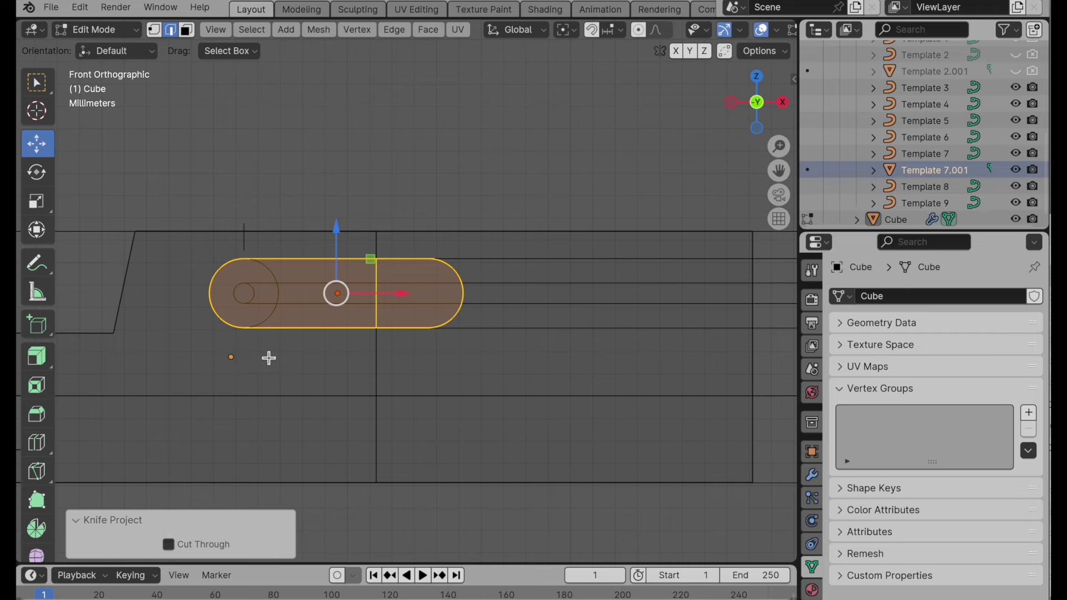
middle_click_drag(269, 358, 487, 357)
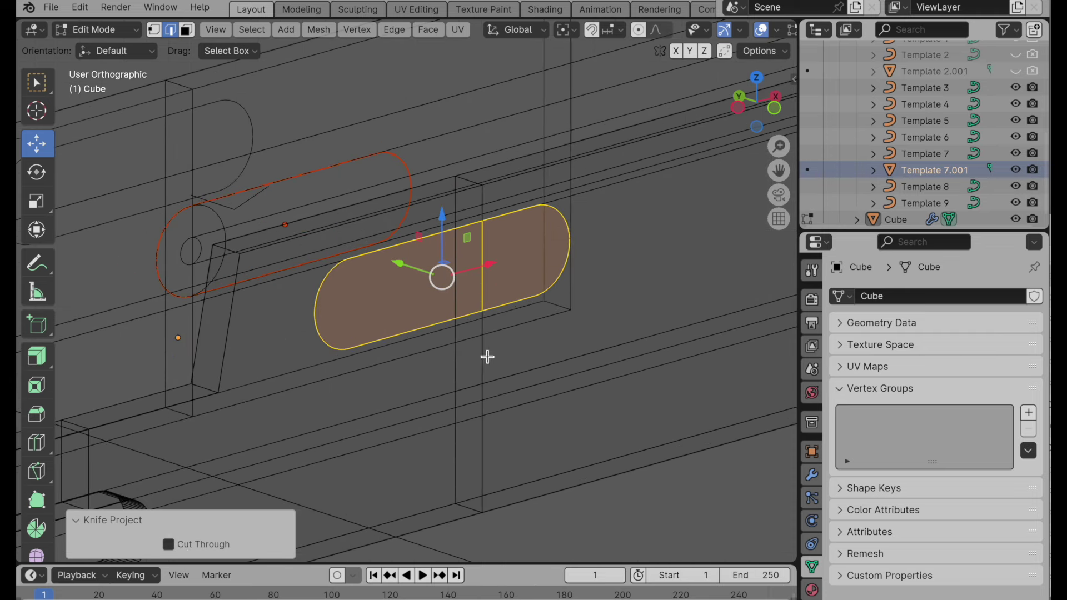
left_click(1015, 170)
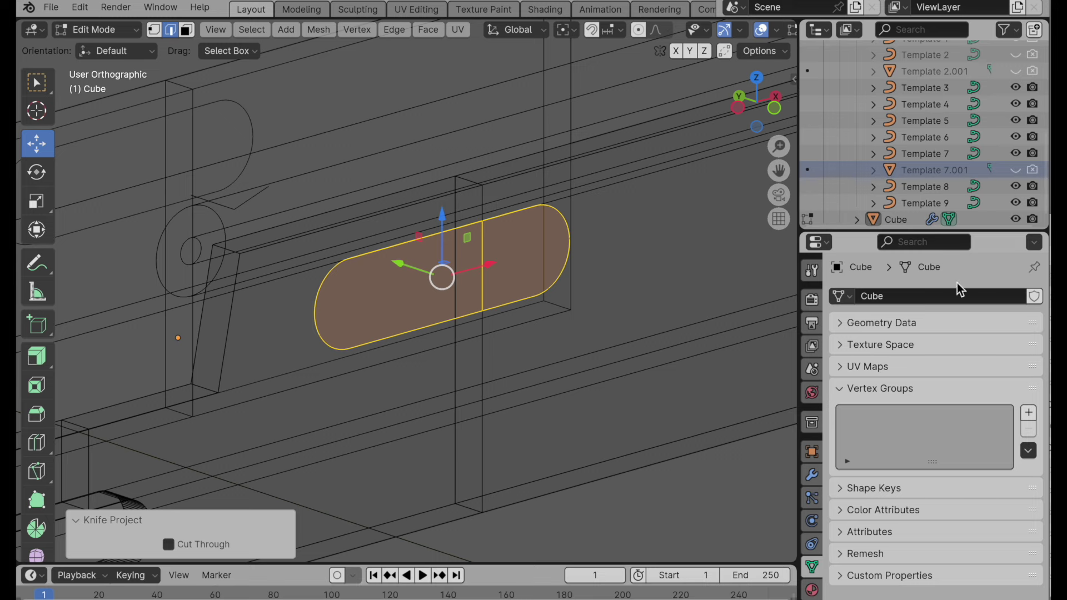
middle_click_drag(584, 327, 527, 347)
Step: From the front view, inset the capsule slot face by 0.1078 cm
left_click(775, 115)
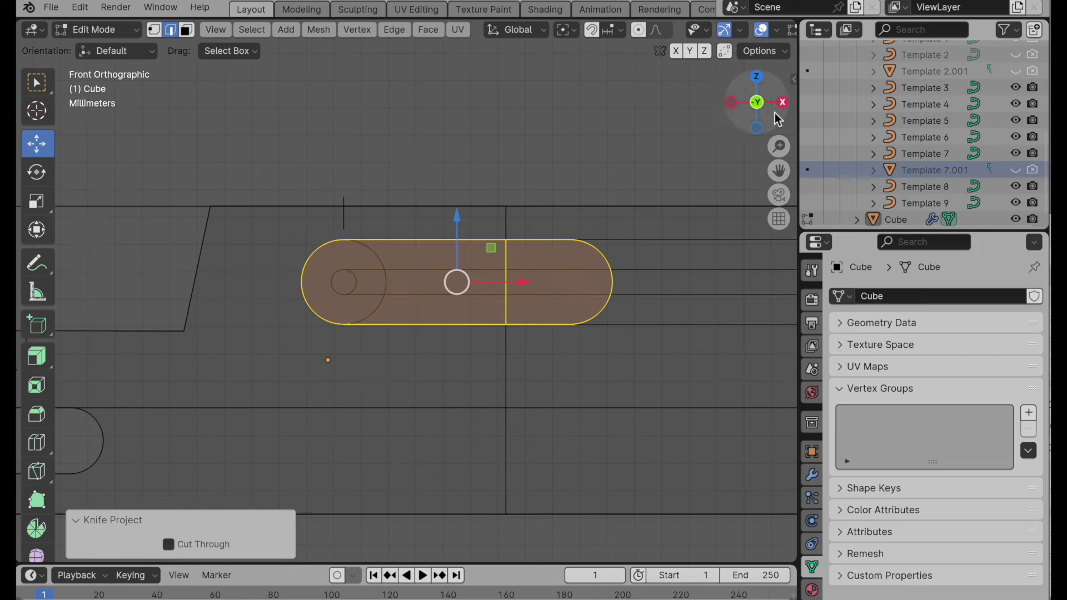
scroll(562, 231, "up", 4)
scroll(514, 335, "down", 1)
scroll(497, 325, "up", 1)
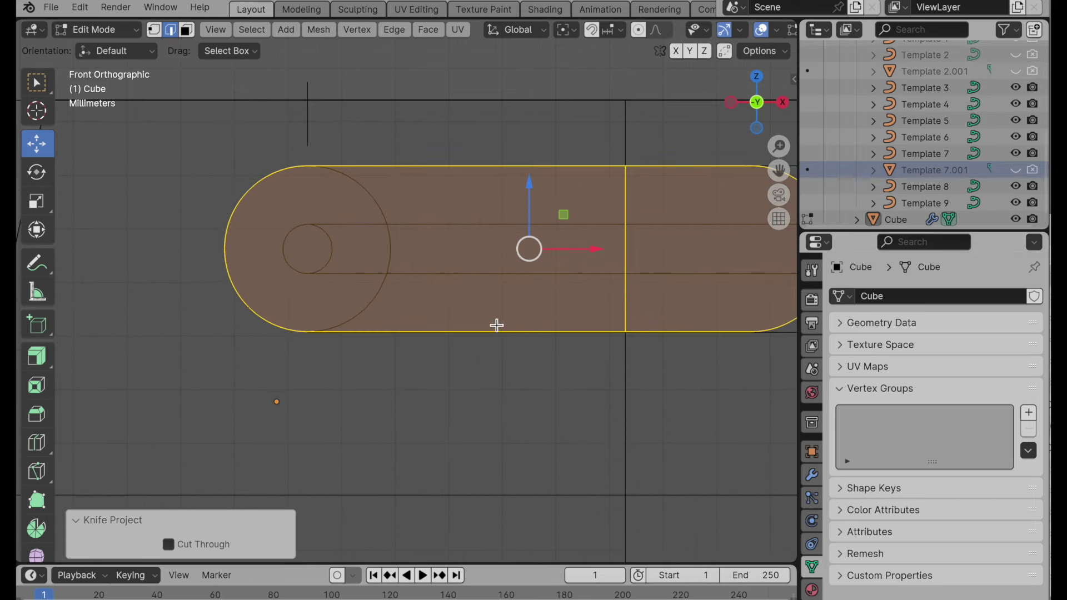
key("i")
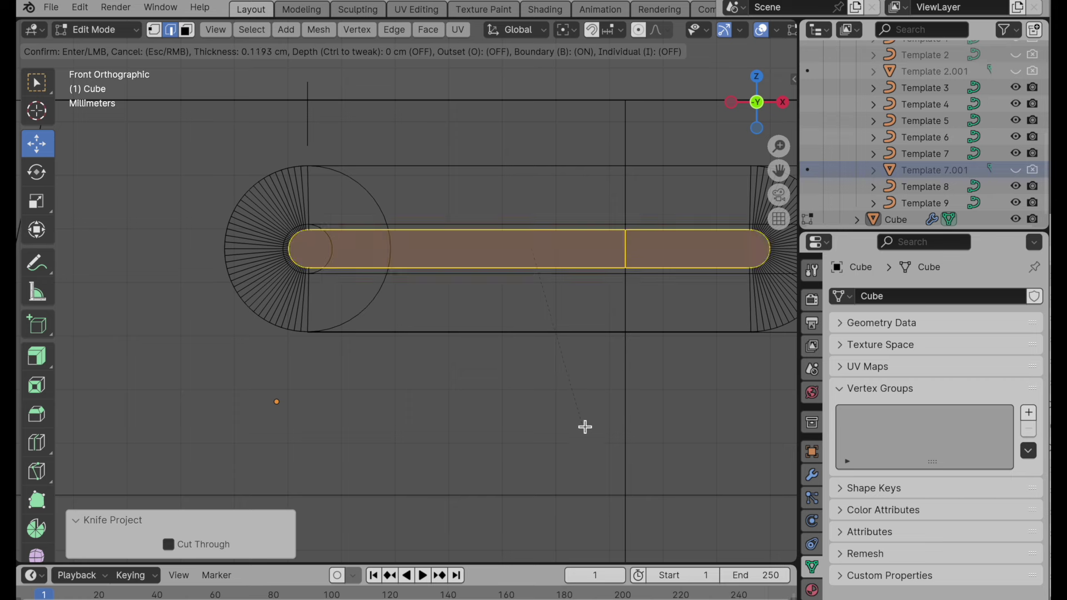
left_click(586, 429)
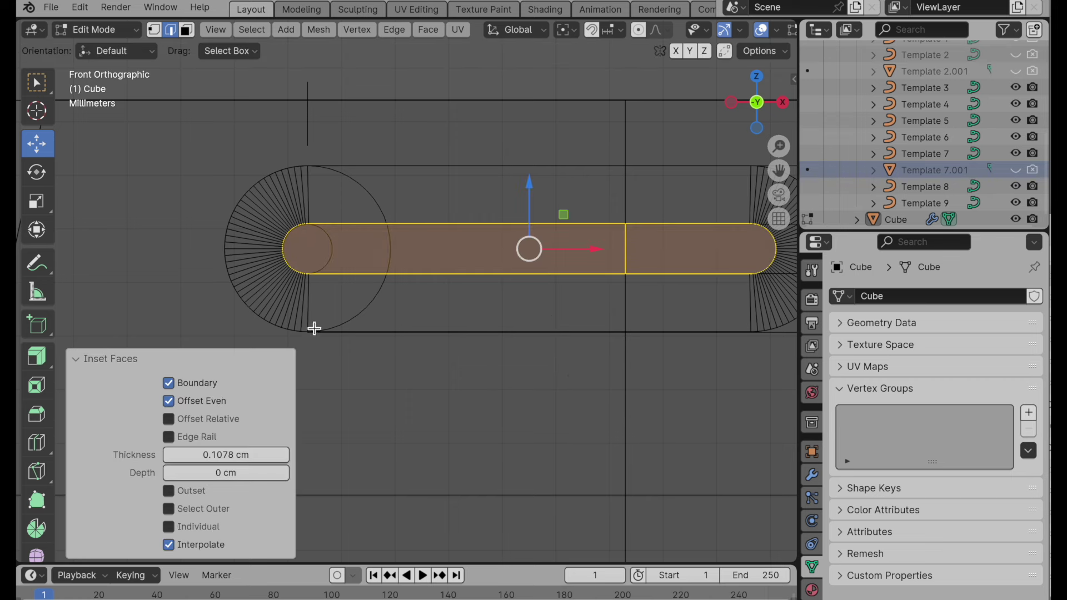
scroll(334, 305, "up", 3)
middle_click_drag(419, 349, 421, 350, "shift")
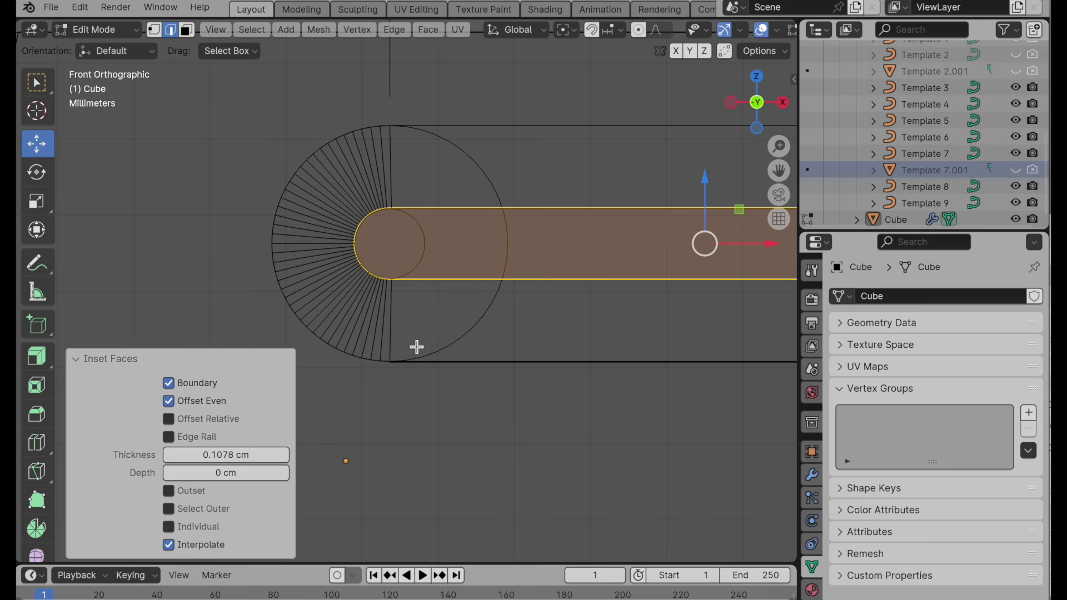
Step: Loop-cut an edge loop around the inset capsule and turn off X-ray
left_click(37, 442)
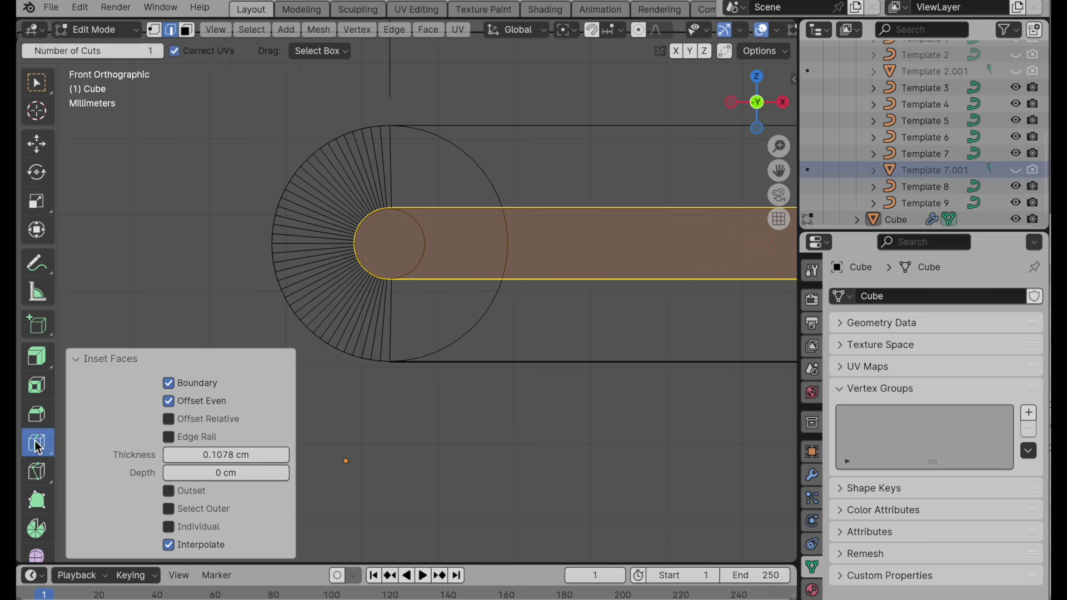
left_click(354, 176)
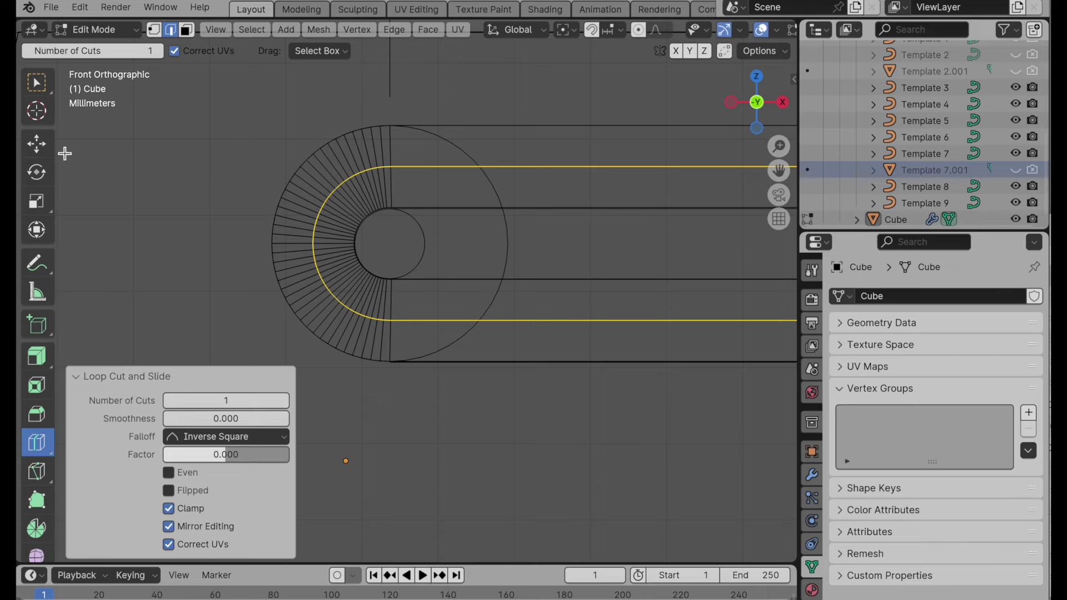
left_click(37, 145)
middle_click_drag(416, 339, 445, 311)
key("alt+z")
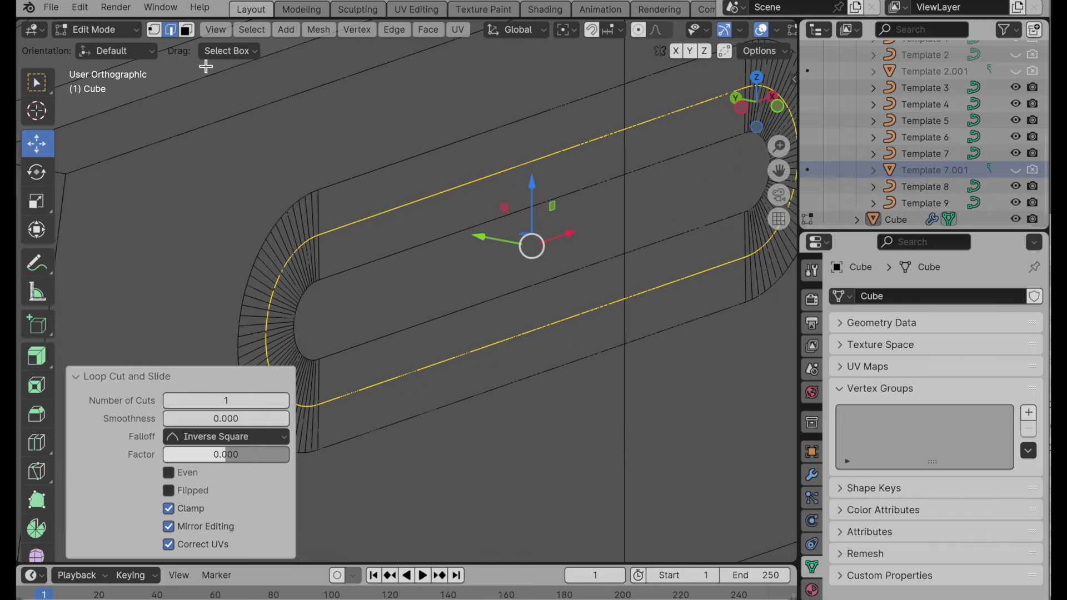
Step: Select both inner slot faces and move them 0.023977 cm along Y into the housing
left_click(187, 30)
left_click(332, 322)
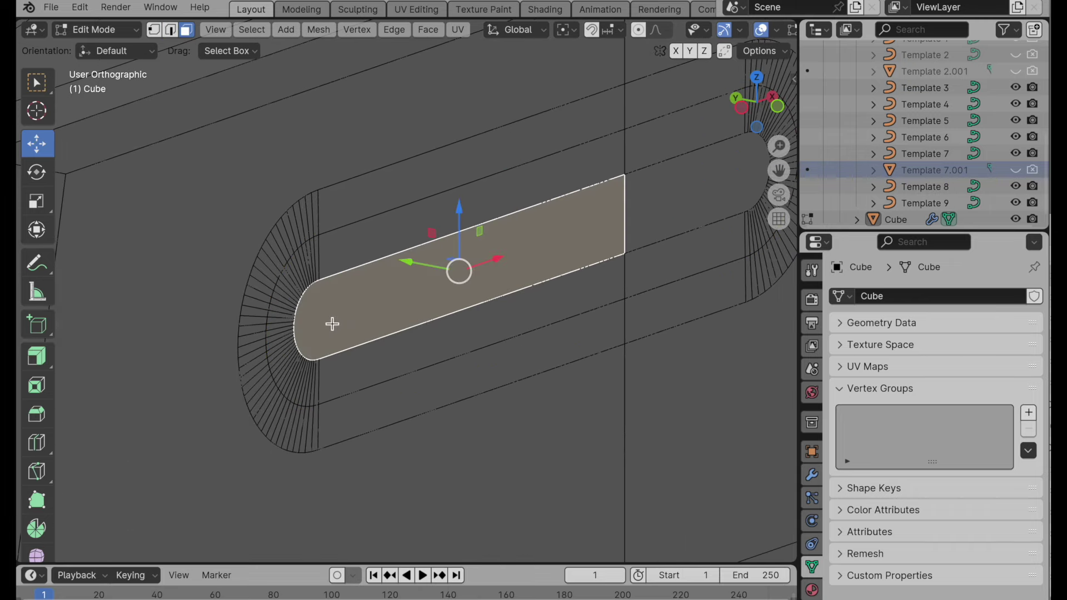
left_click(698, 195, "shift")
middle_click_drag(698, 195, 695, 256)
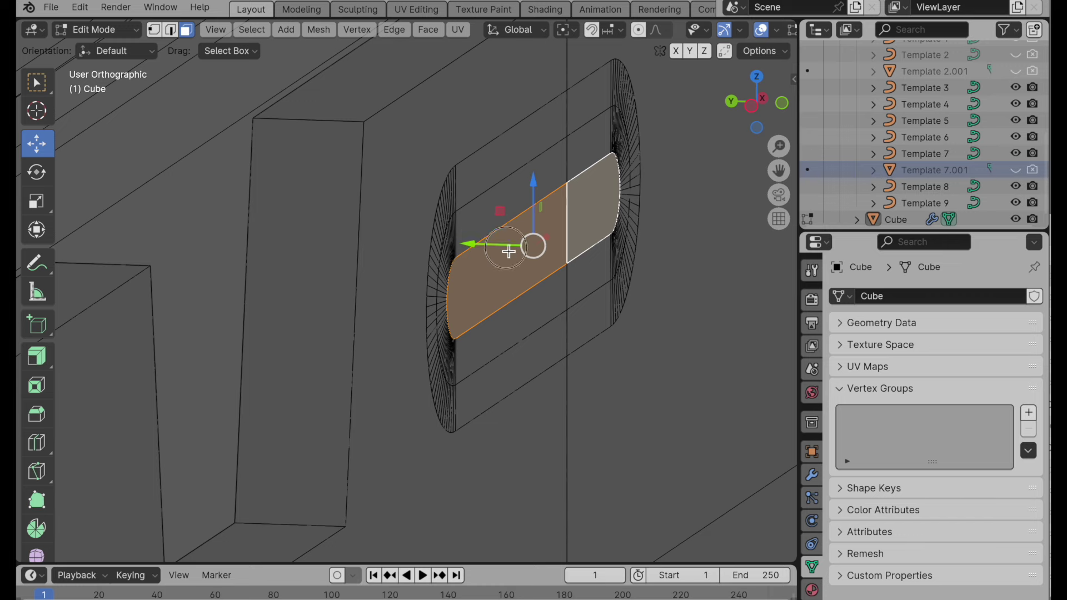
left_click_drag(505, 248, 488, 248)
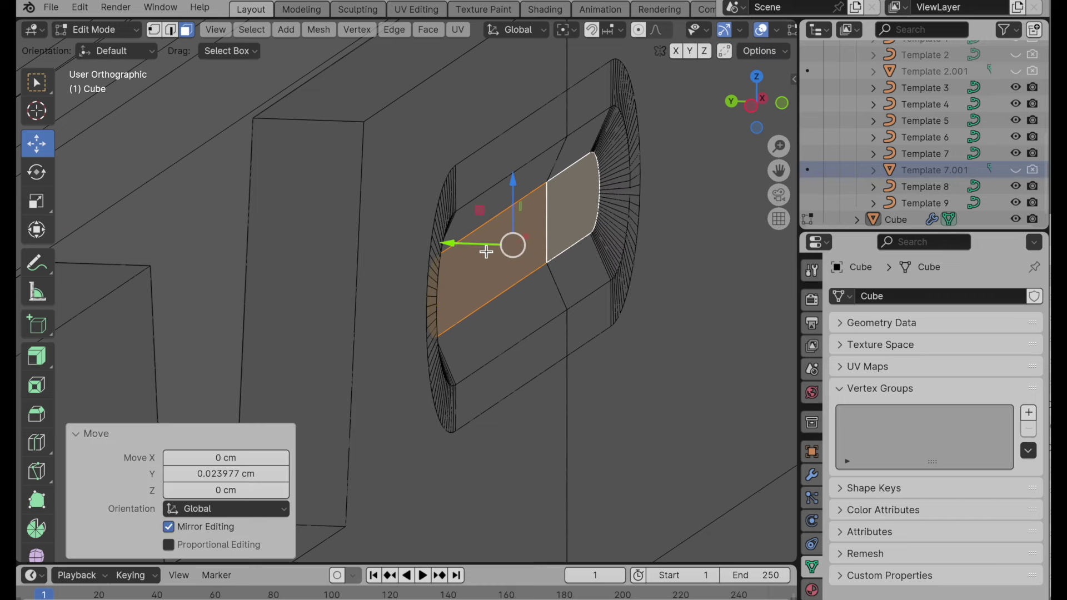
middle_click_drag(488, 248, 500, 183)
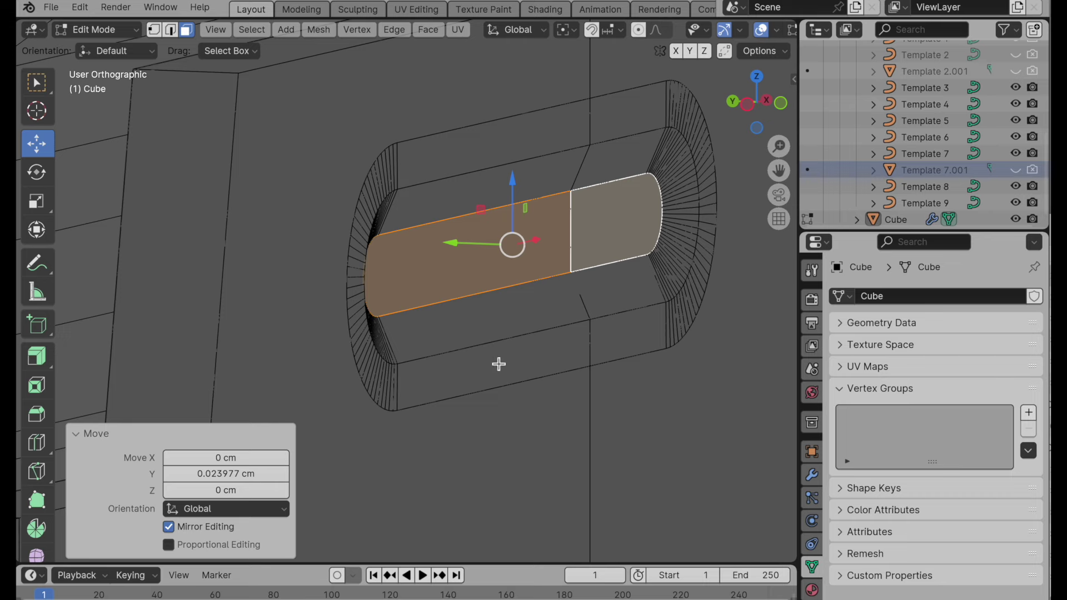
middle_click_drag(369, 364, 424, 424)
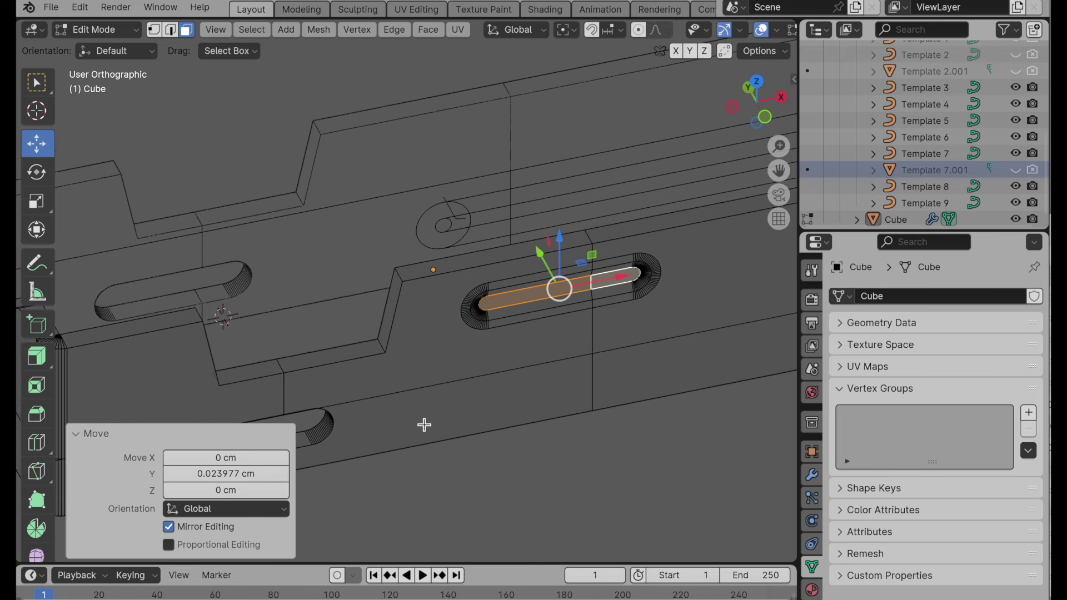
Step: In Object Mode, select and hide the Template 7 and Template 8 curves
key("Tab")
left_click(452, 238)
left_click(451, 238)
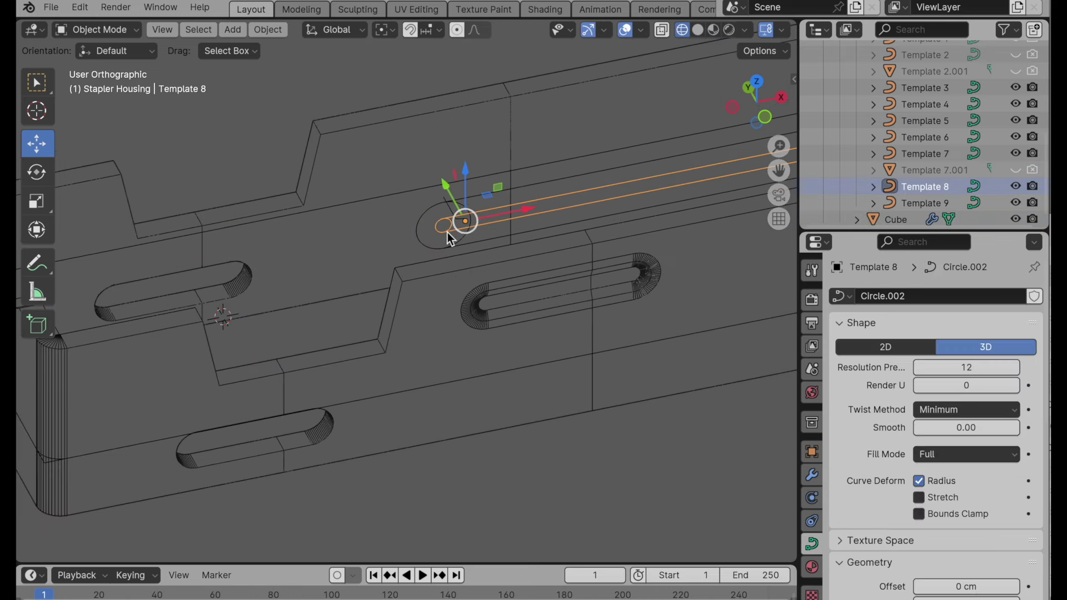
left_click(434, 226, "shift")
key("KP_Decimal")
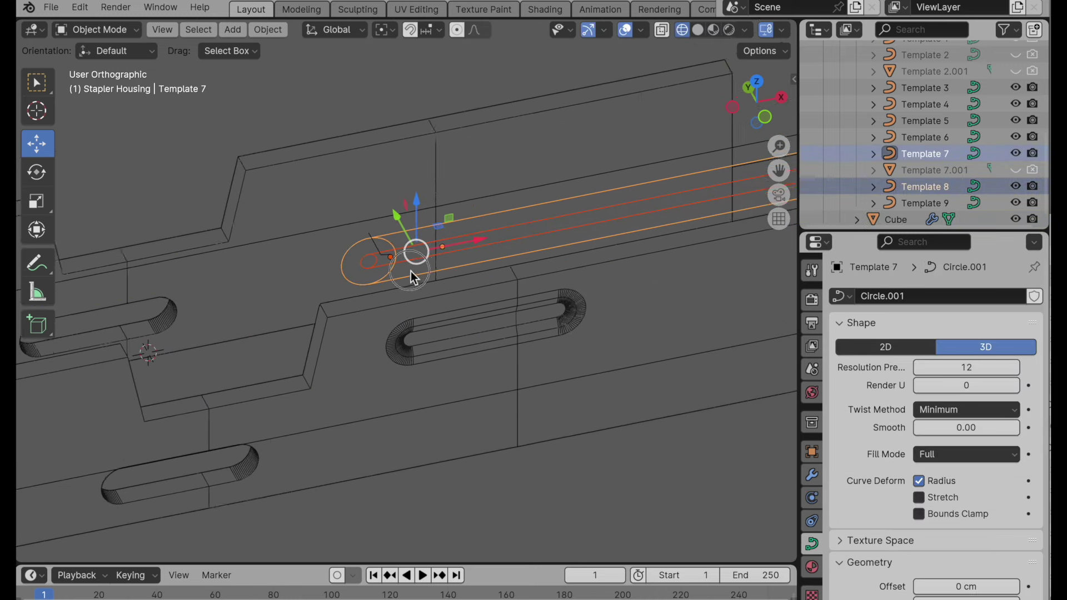
scroll(366, 302, "down", 4)
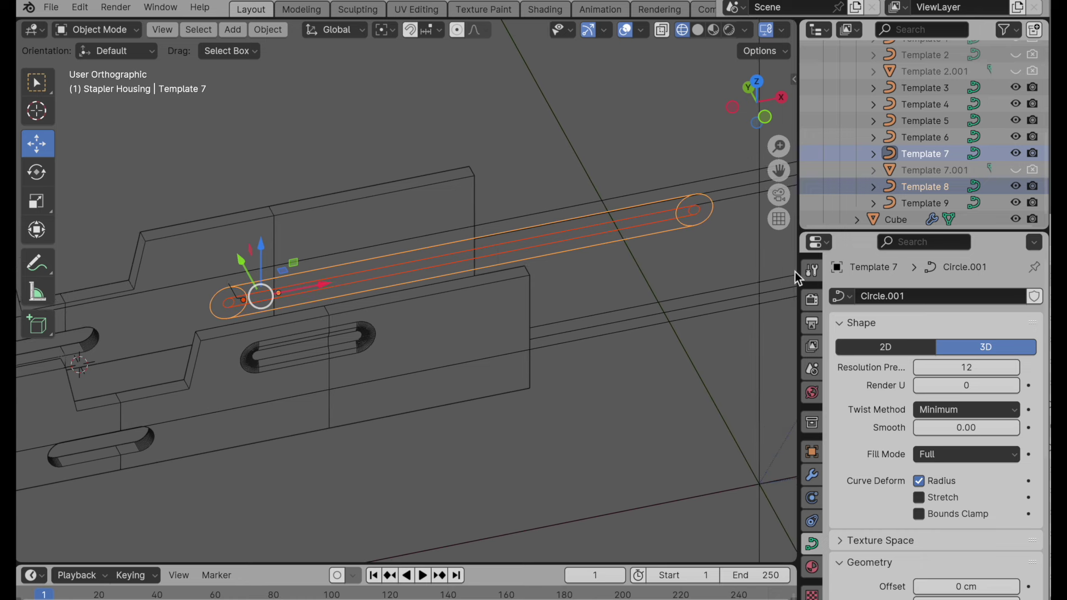
left_click(1016, 153)
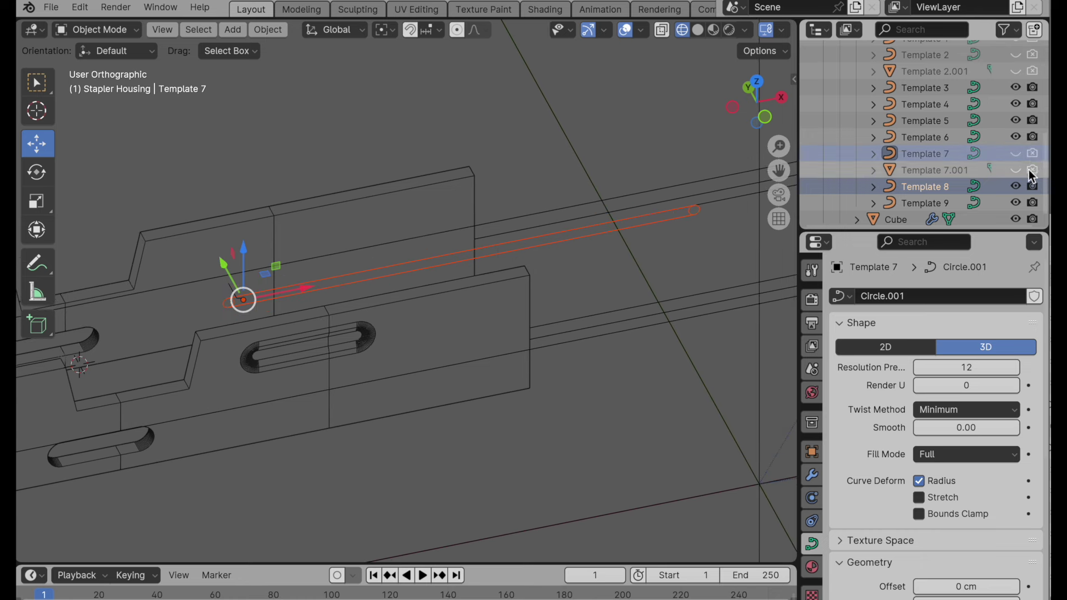
left_click(1016, 186)
Step: Select and hide the Template 9 curve, leaving the whole slotted housing in view
middle_click_drag(553, 290, 721, 250, "shift")
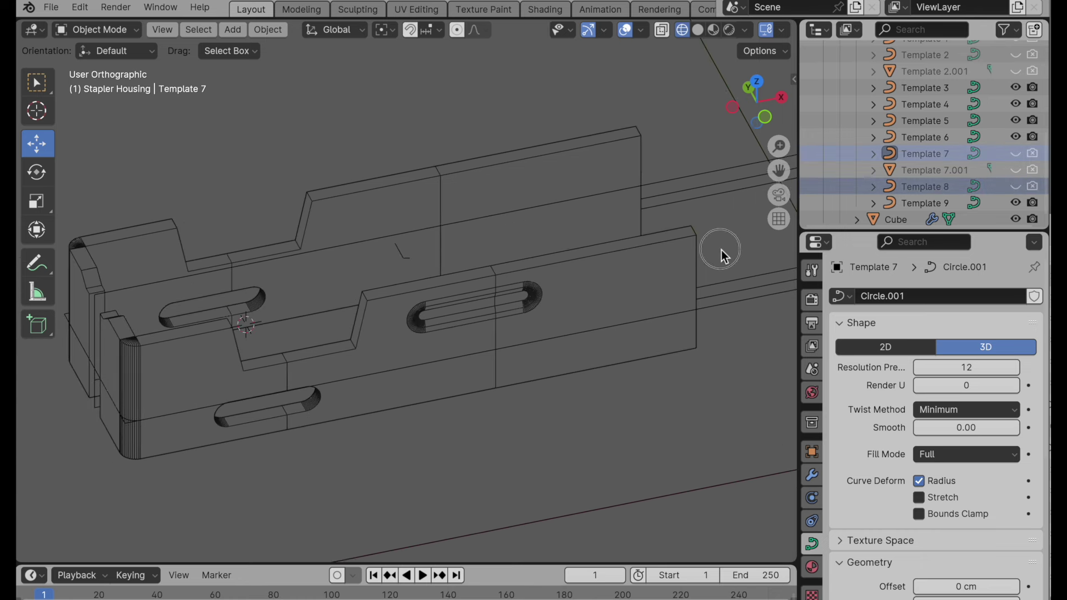
left_click(405, 260)
left_click(405, 259)
scroll(462, 198, "up", 5)
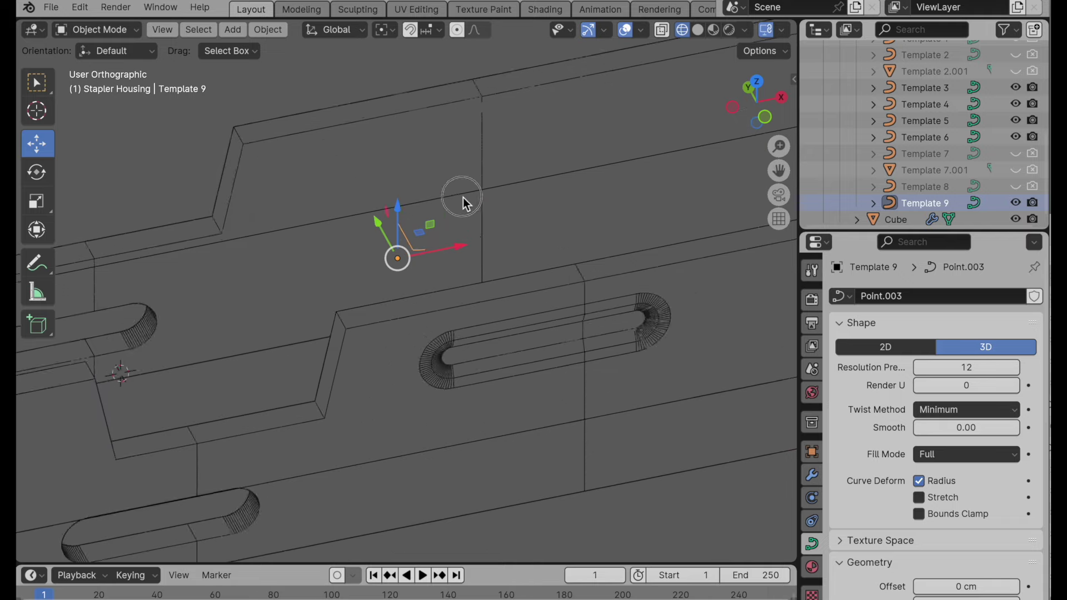
left_click(1016, 202)
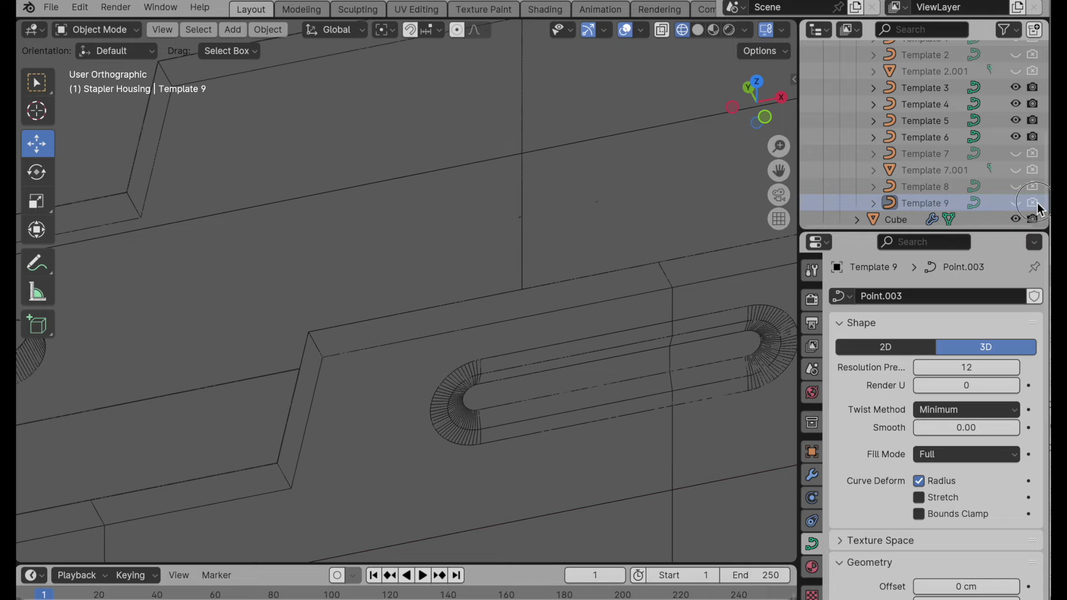
scroll(580, 317, "down", 4)
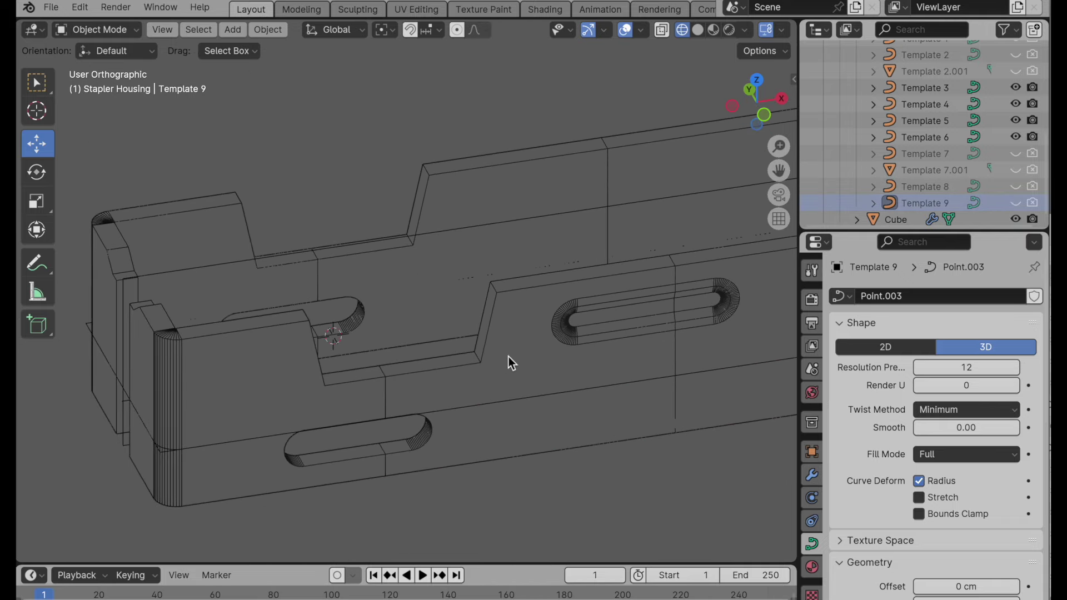
middle_click_drag(509, 356, 441, 375, "shift")
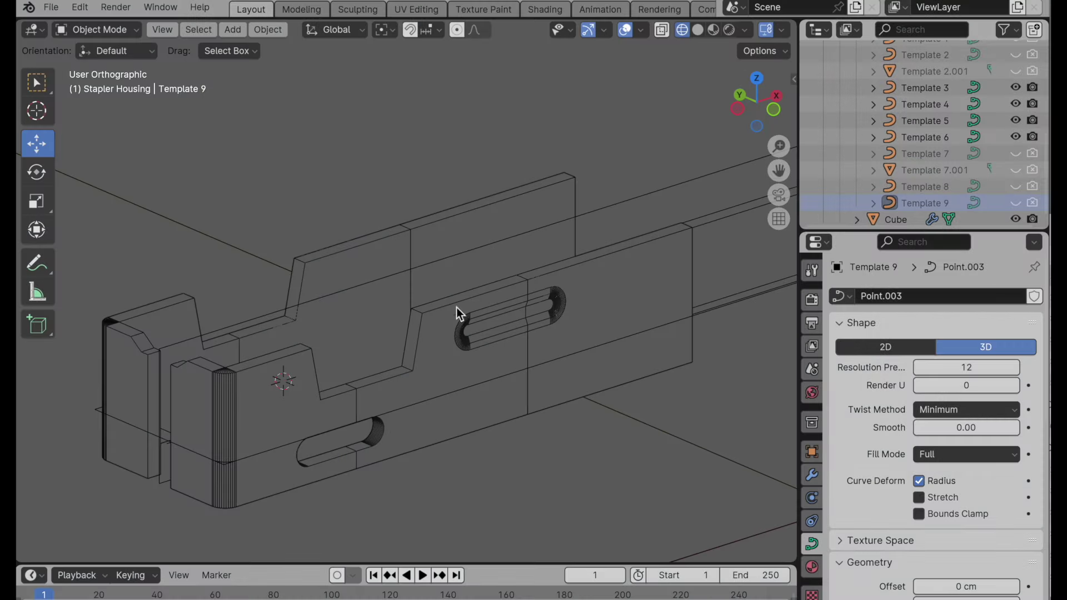
middle_click_drag(455, 308, 390, 372)
scroll(441, 301, "up", 5)
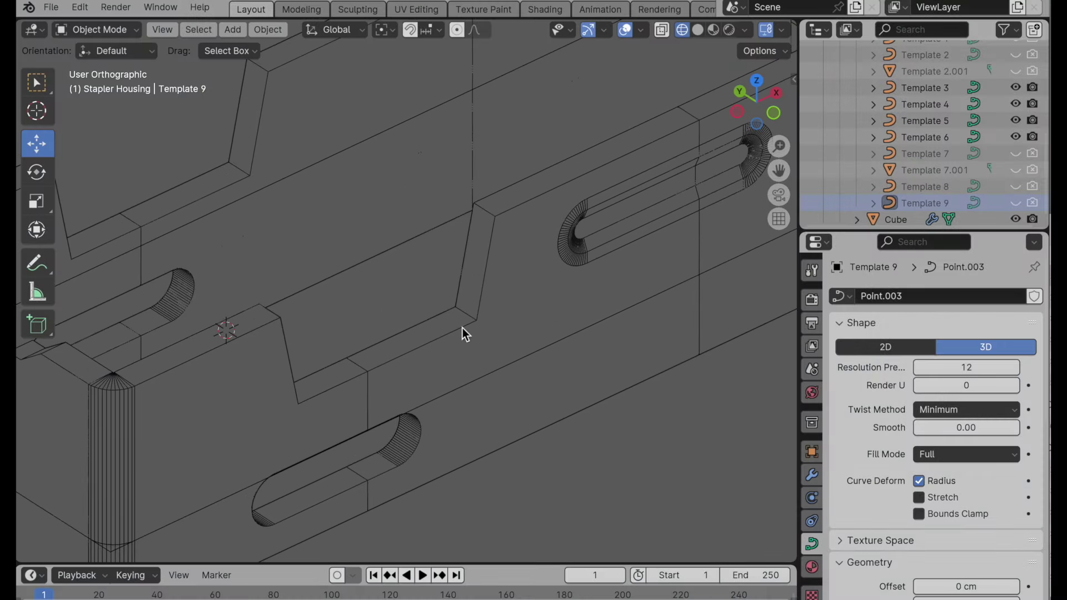
Step: Edit the housing mesh and select the notch's corner edges in edge mode
left_click(462, 329)
key("Tab")
middle_click_drag(459, 324, 503, 253)
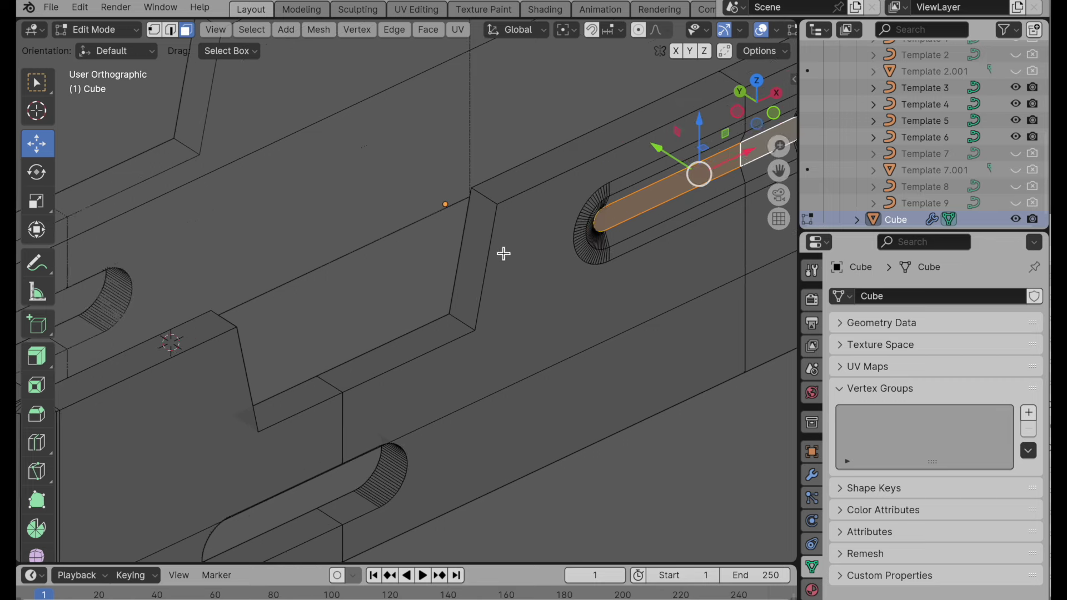
key("2")
left_click(489, 201)
left_click(464, 323, "shift")
middle_click_drag(466, 372, 522, 150)
left_click(324, 295, "shift")
left_click(293, 175, "shift")
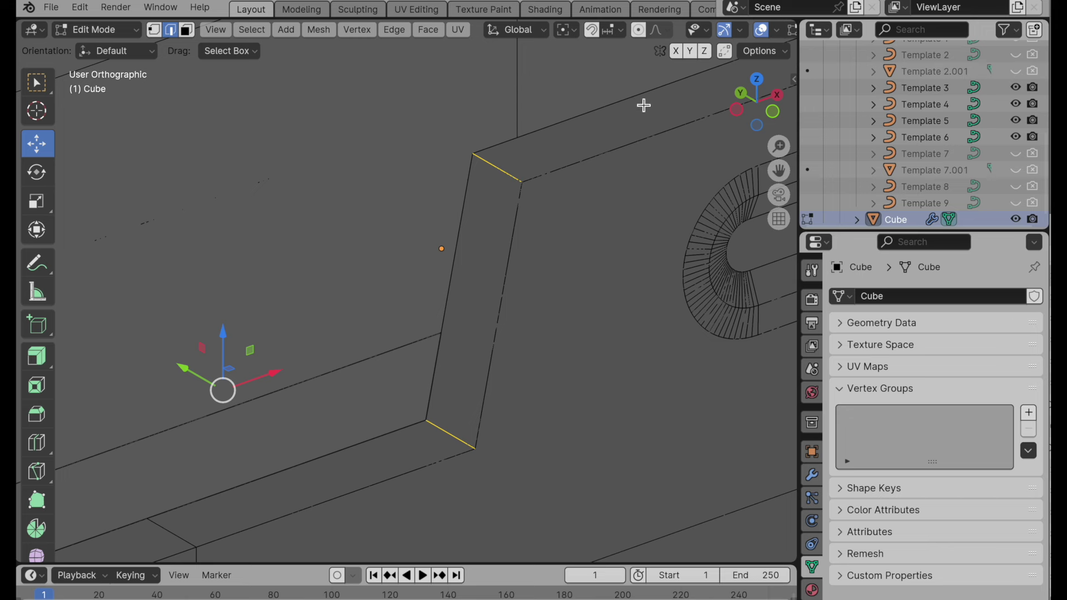
Step: Bevel the selected edges with 2 segments and shape 1
left_click(40, 416)
left_click(165, 53)
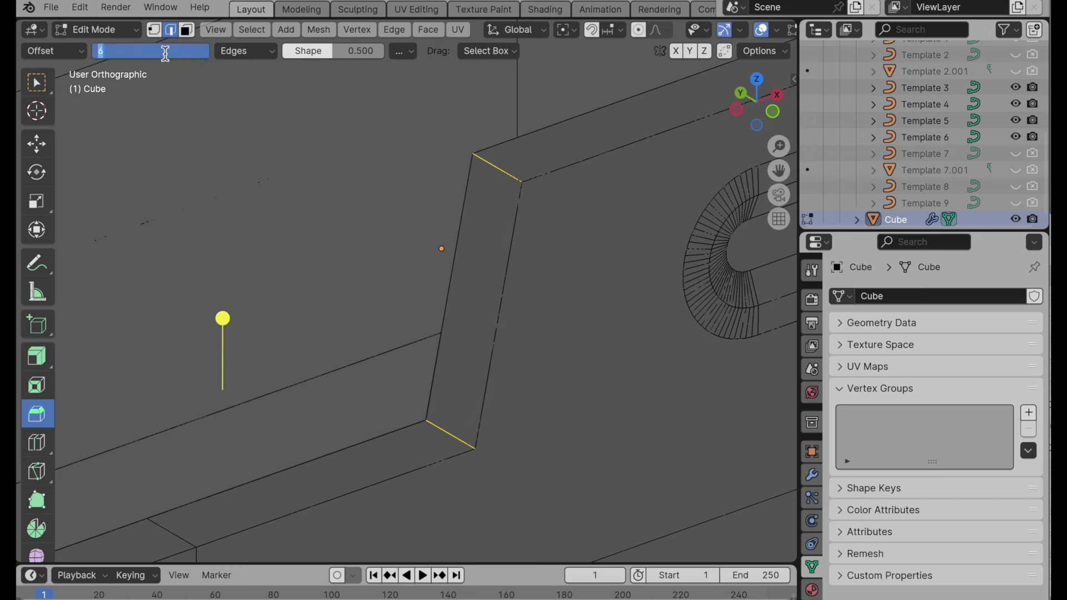
type("2")
key("Tab")
type("1")
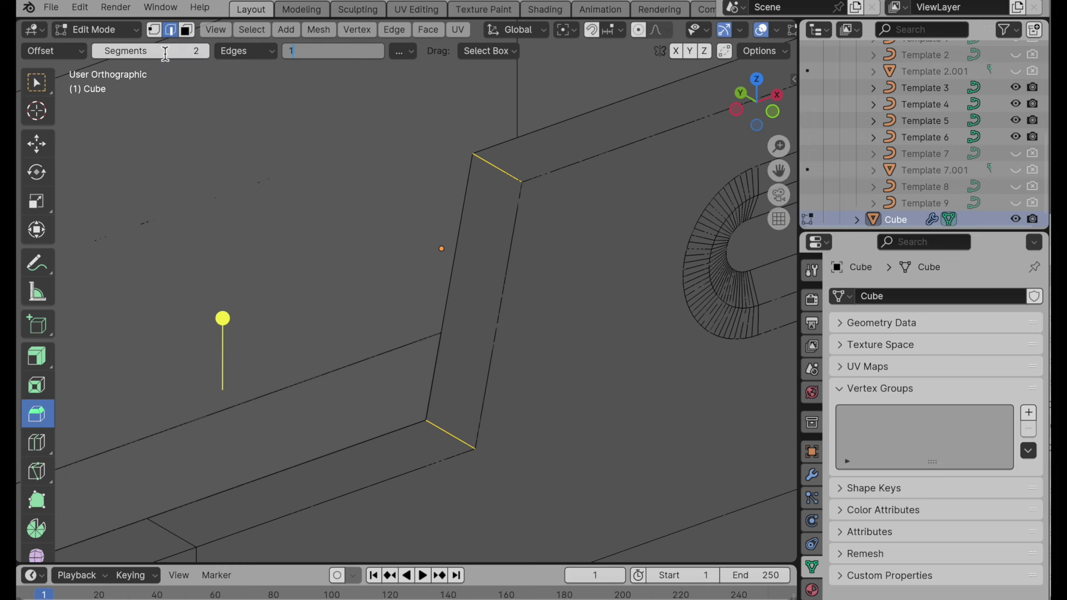
key("Return")
left_click_drag(222, 317, 227, 298)
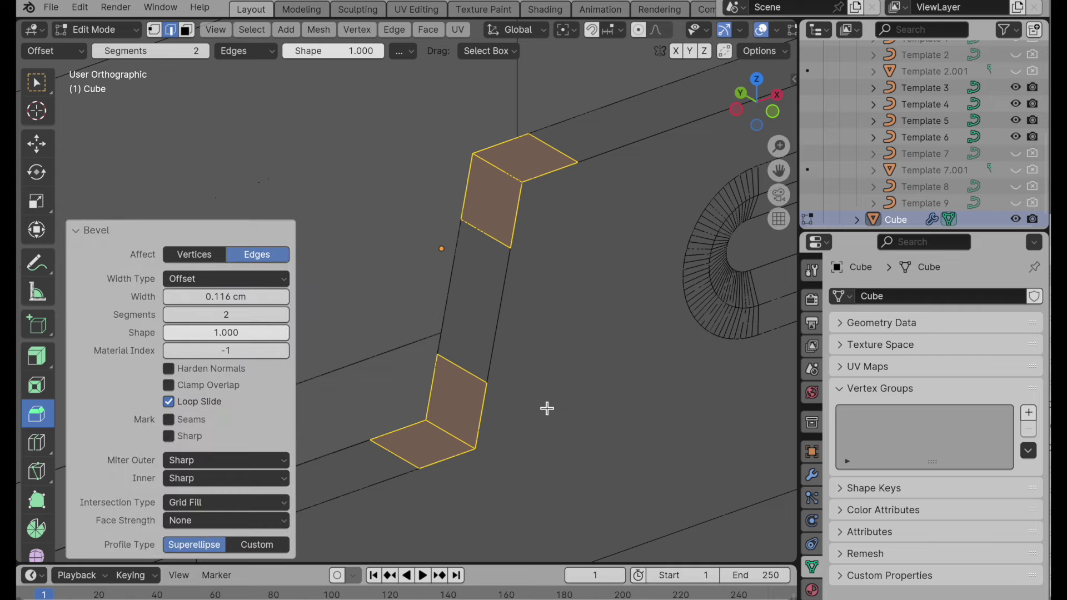
Step: Select the two notch-corner edges and inspect the rounded corner
left_click(491, 173)
left_click(443, 436)
middle_click_drag(443, 436, 519, 291)
middle_click_drag(431, 218, 195, 62, "shift")
key("c")
Step: Bevel the two corner edges with 9 segments, shape 0.5, about 0.0951 cm wide
left_click(186, 56)
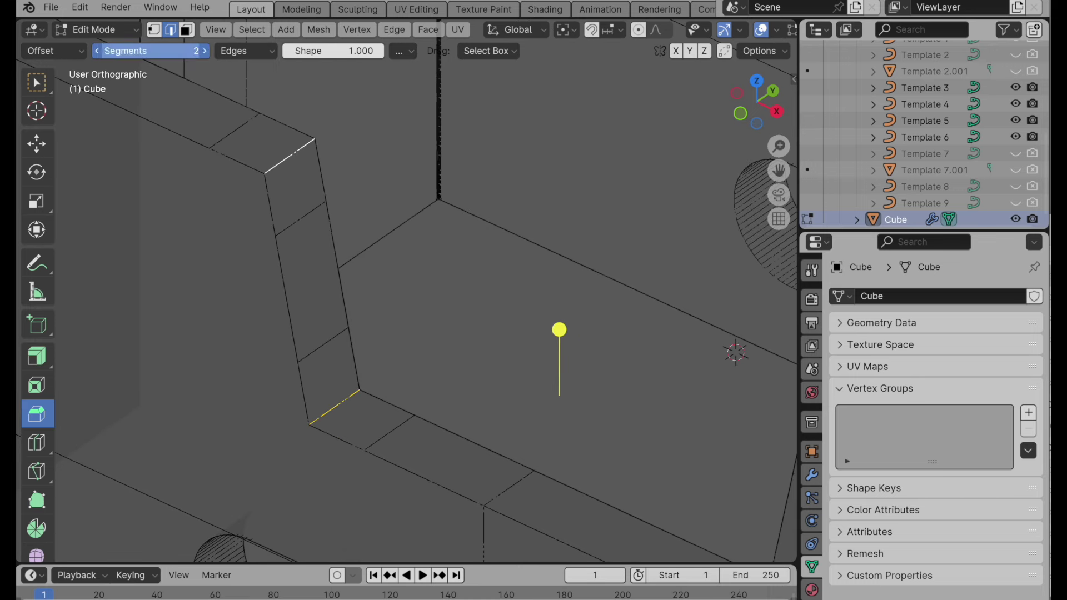
type("9")
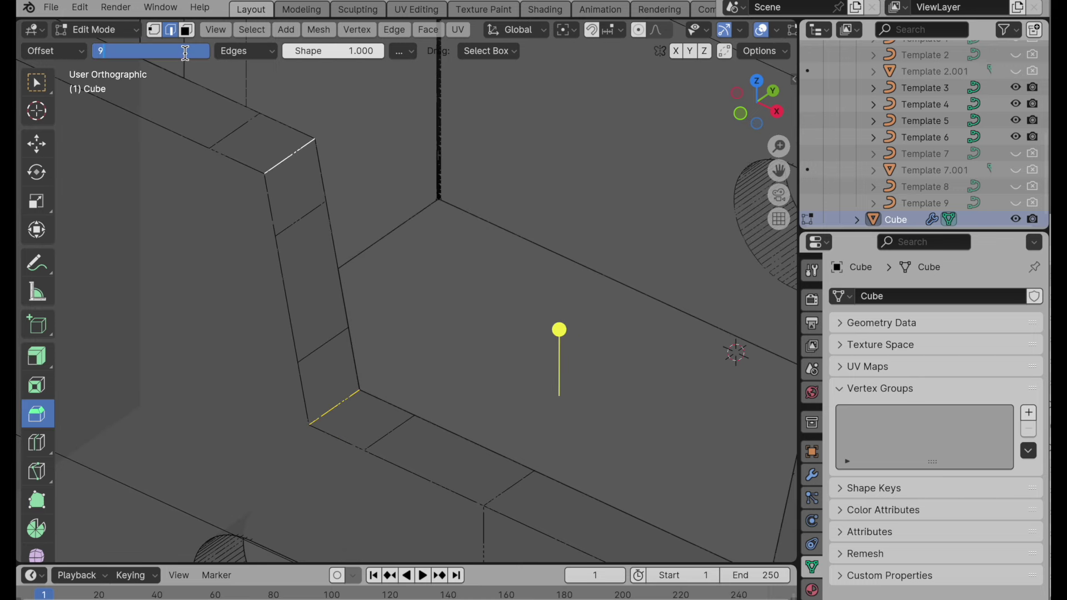
key("Tab")
key("BackSpace")
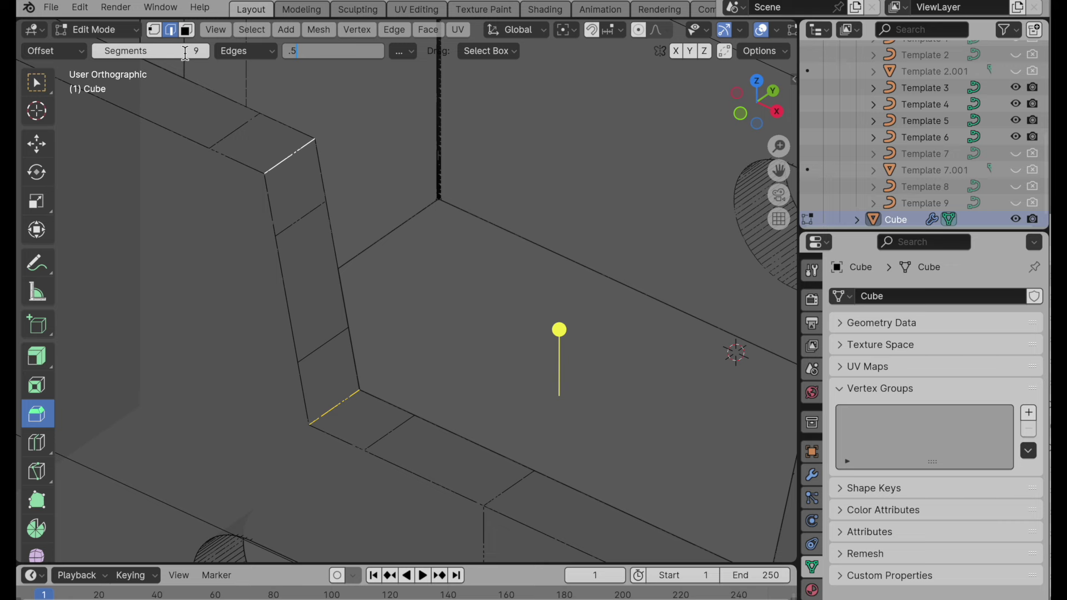
type(".5")
key("Return")
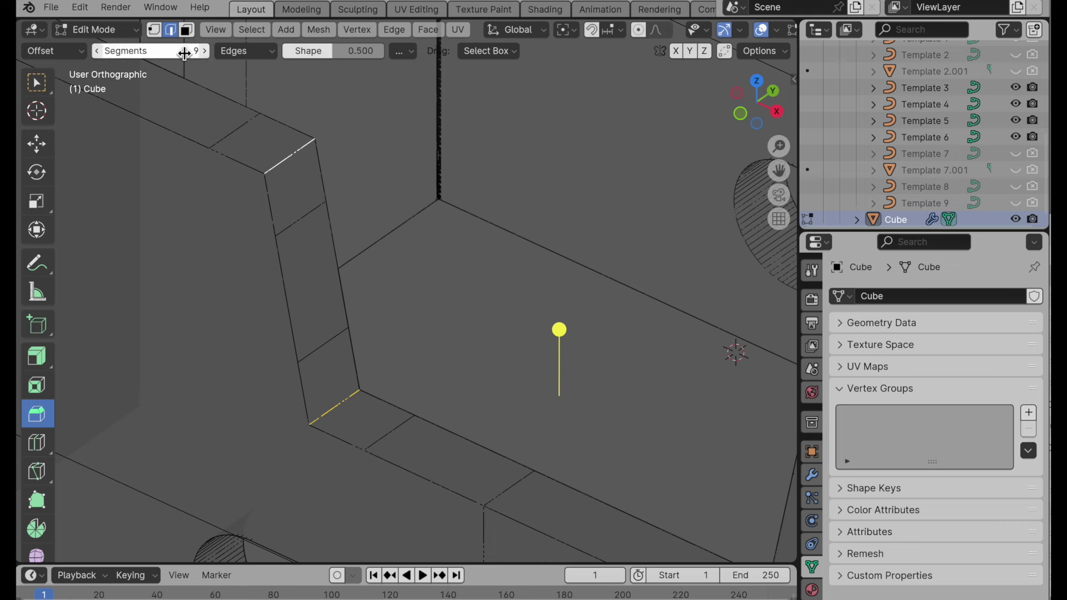
left_click_drag(563, 326, 557, 317)
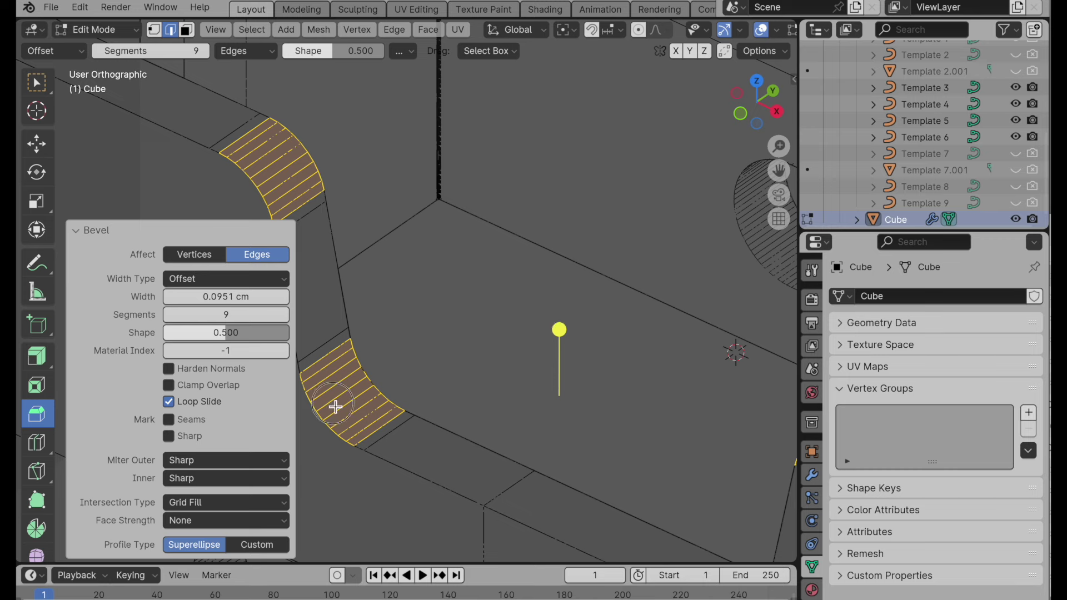
Step: Select the bevel strip faces at the notch corner to inspect the 9-segment rounding
scroll(397, 343, "up", 5)
left_click(405, 264)
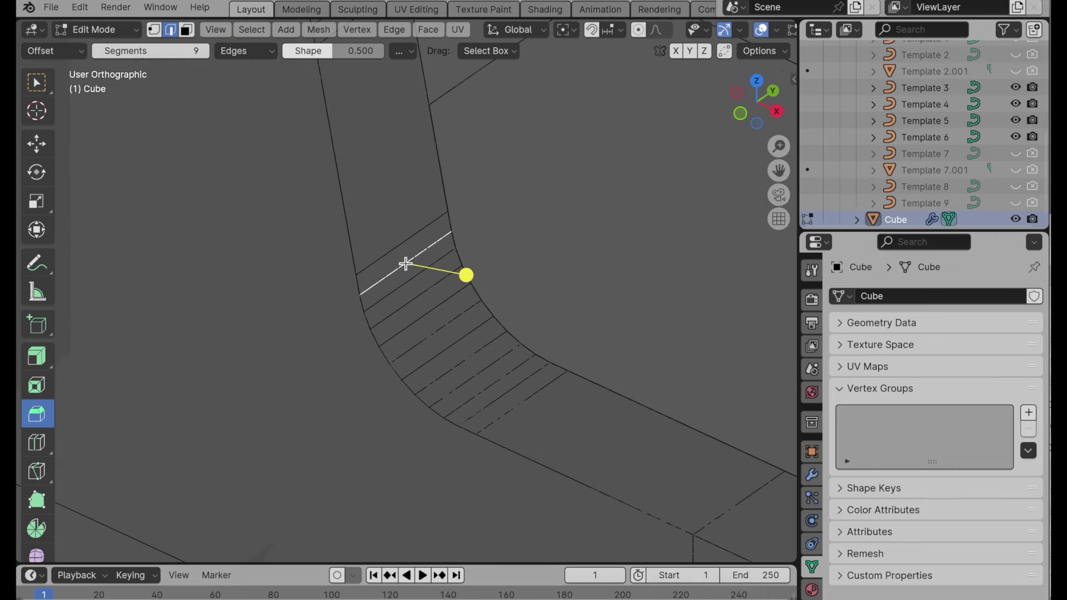
key("3")
left_click(406, 260)
left_click(400, 204, "shift")
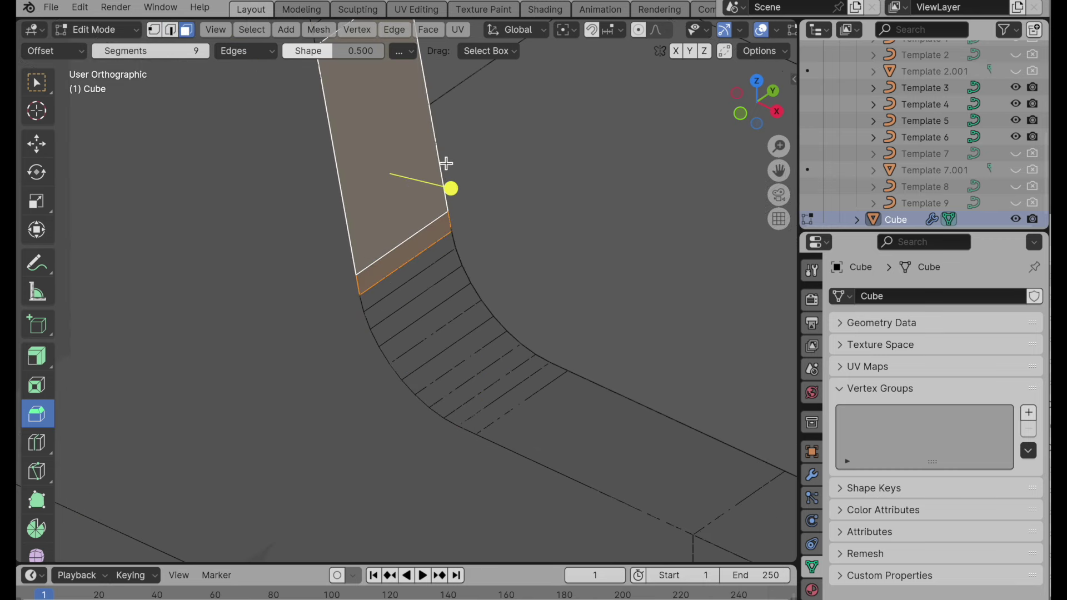
middle_click_drag(446, 163, 469, 345, "shift")
left_click(410, 222, "shift")
middle_click_drag(452, 383, 405, 330, "shift")
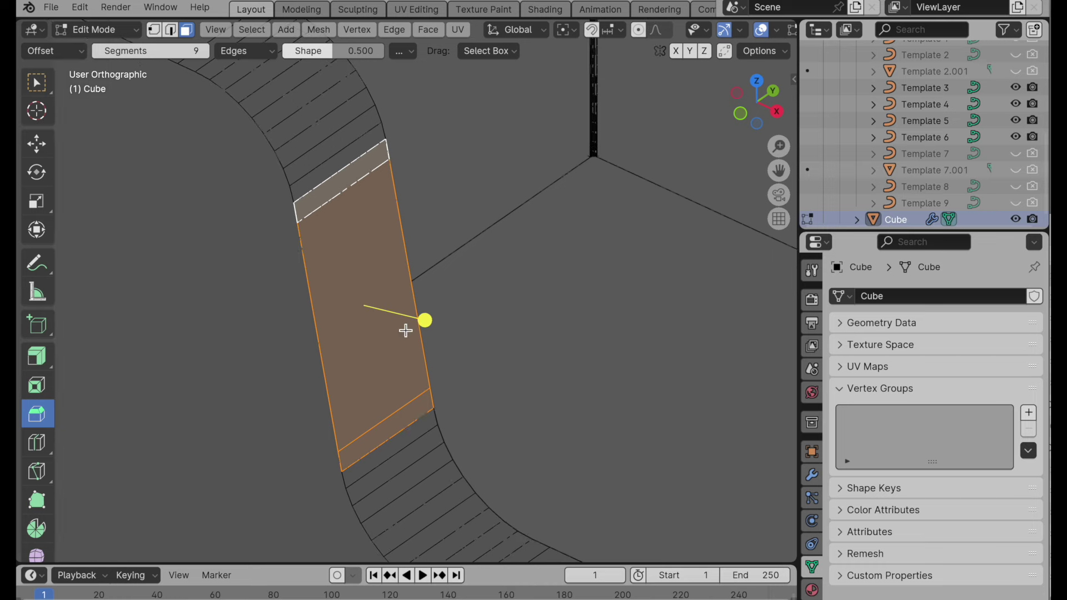
left_click(398, 421)
left_click(334, 199, "shift")
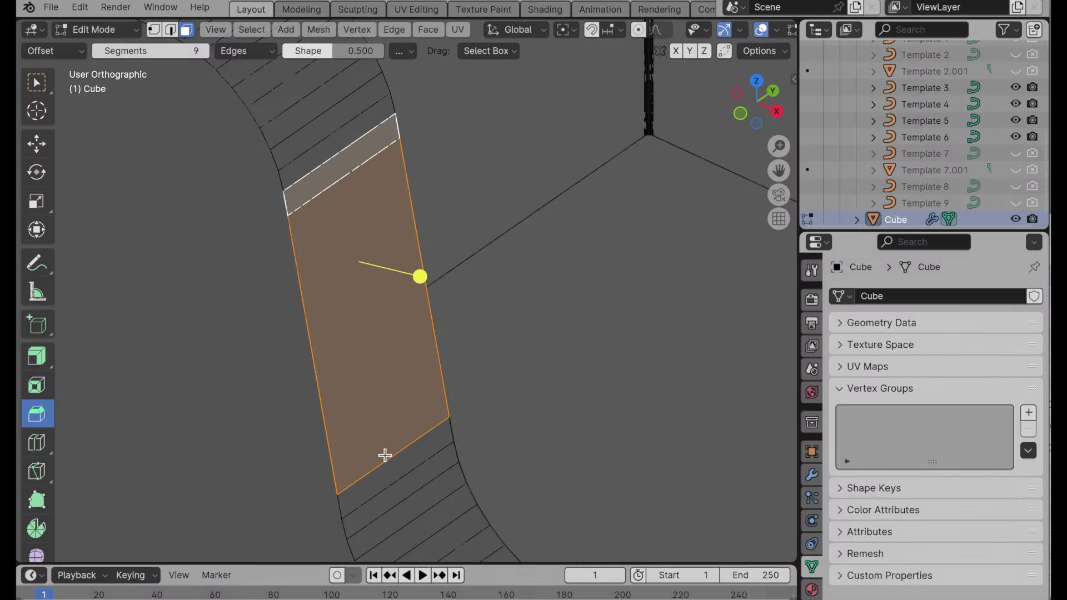
scroll(401, 333, "down", 6)
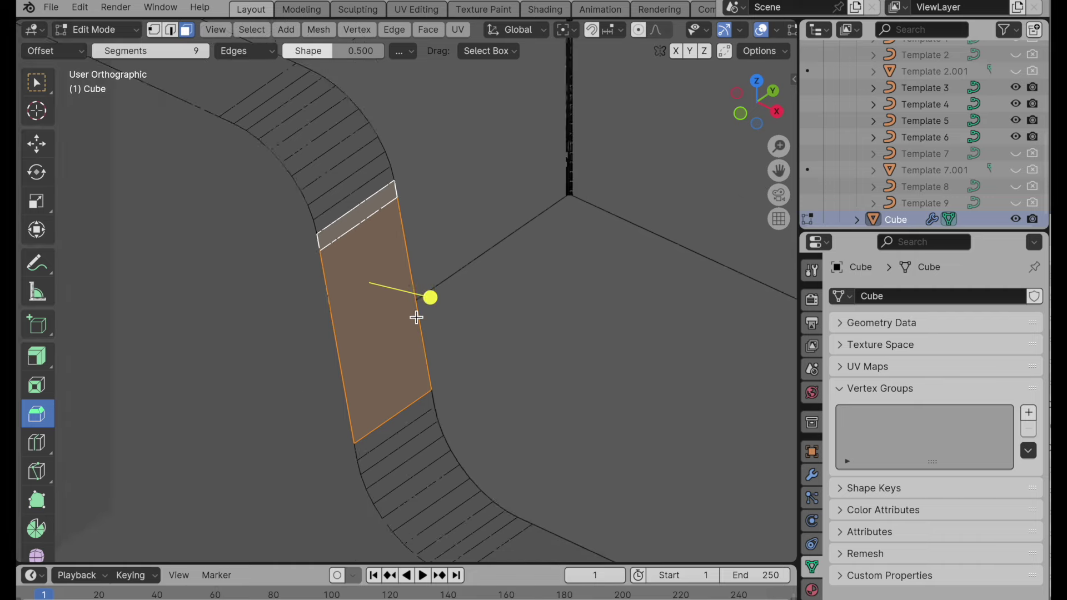
middle_click_drag(391, 350, 522, 368)
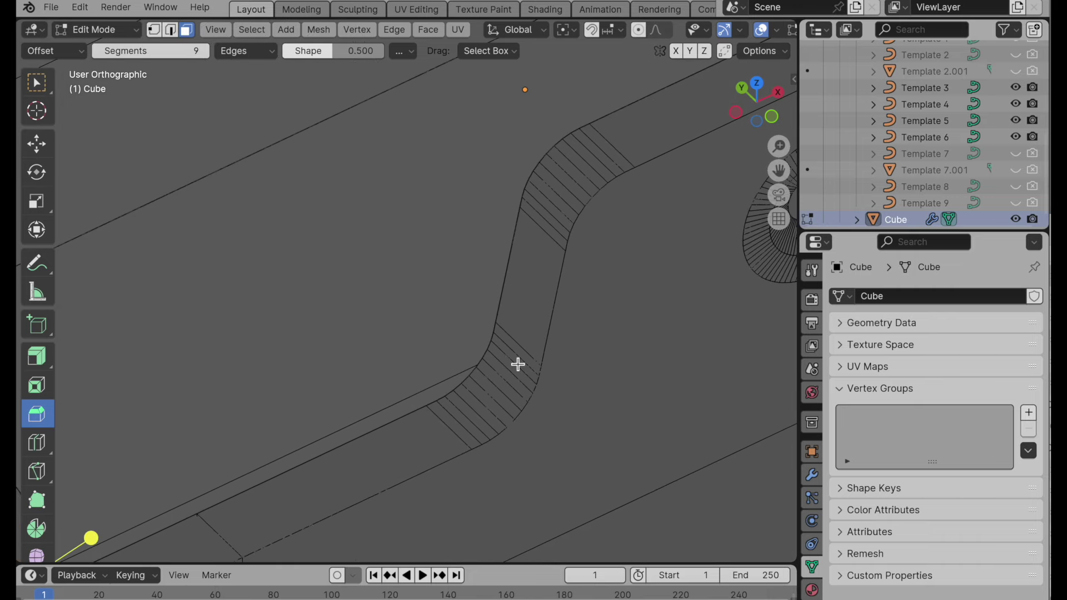
Step: Undo the 9-segment bevel so the notch corner edges are sharp again
key("2")
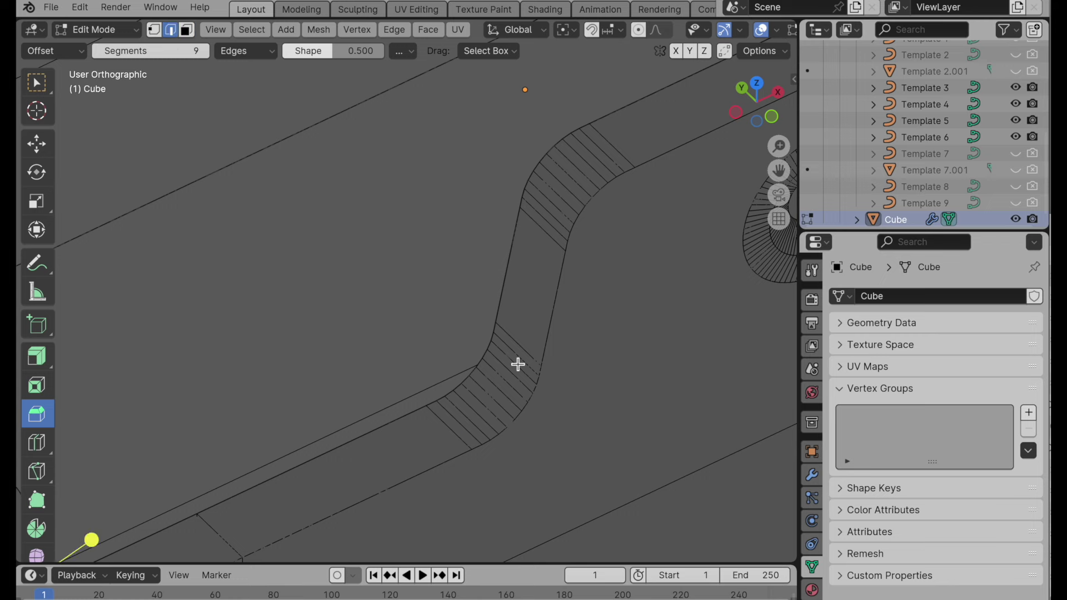
key("ctrl+z")
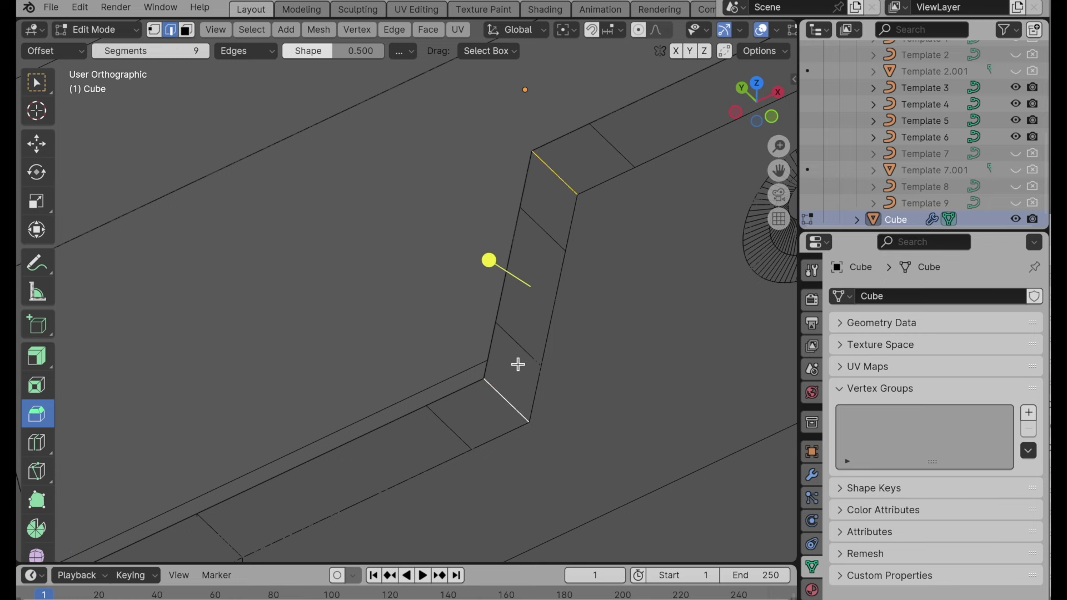
key("ctrl+KP_Add")
key("ctrl+KP_Subtract")
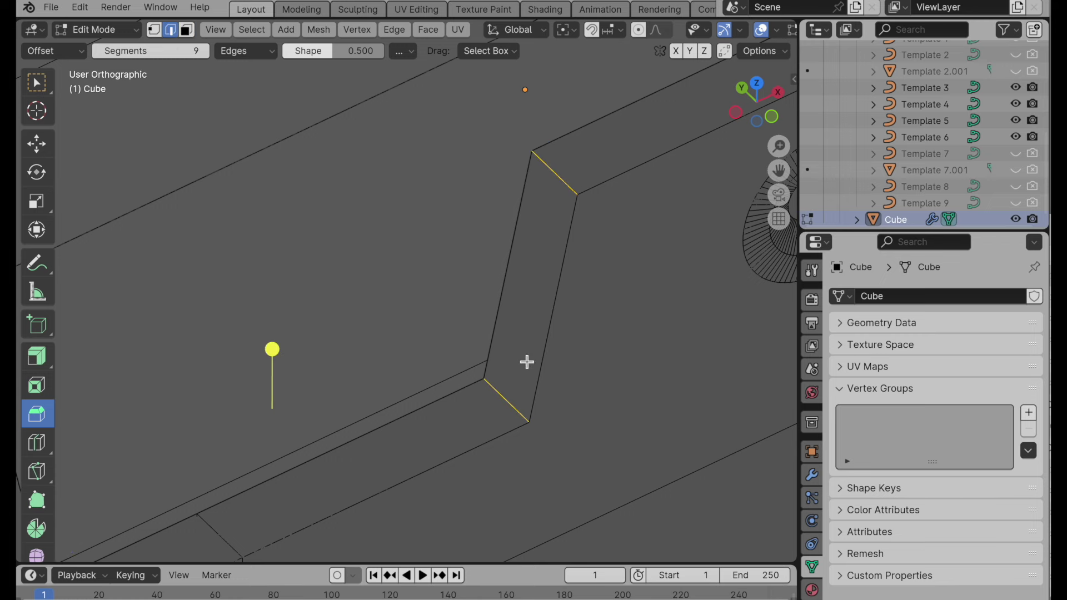
scroll(522, 357, "down", 3)
middle_click_drag(523, 357, 476, 386)
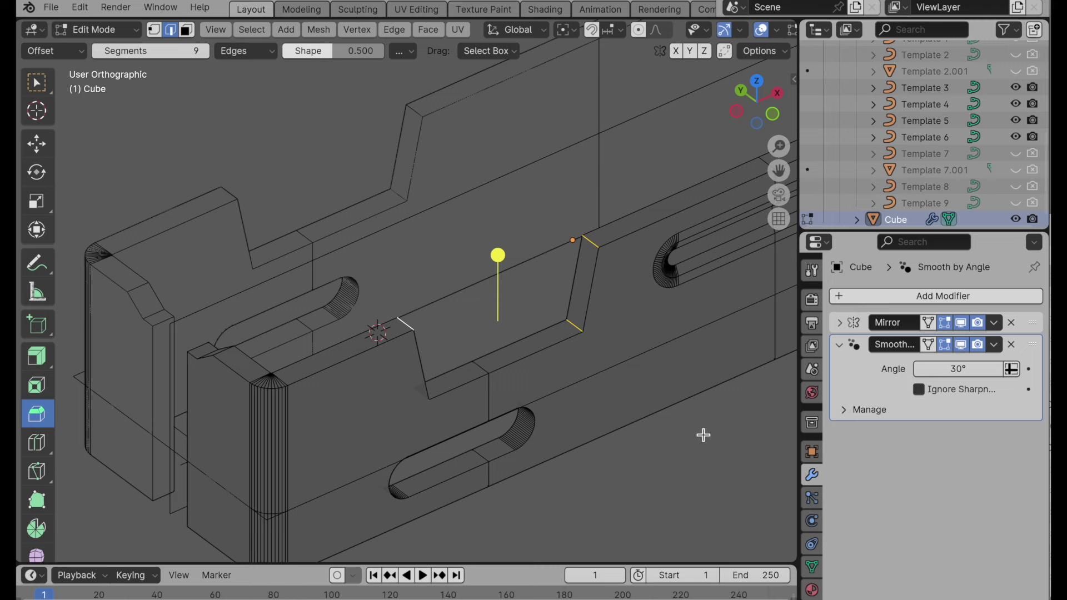
Step: Add a Bevel modifier below Smooth by Angle and set its Limit Method to Weight
left_click(898, 291)
mouse_move(898, 294)
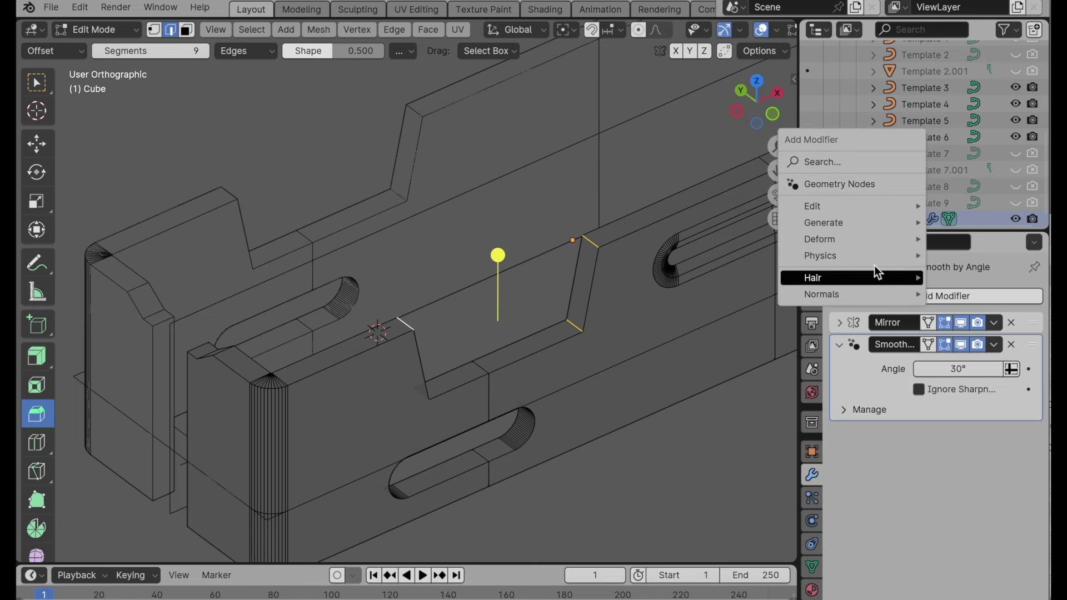
mouse_move(857, 225)
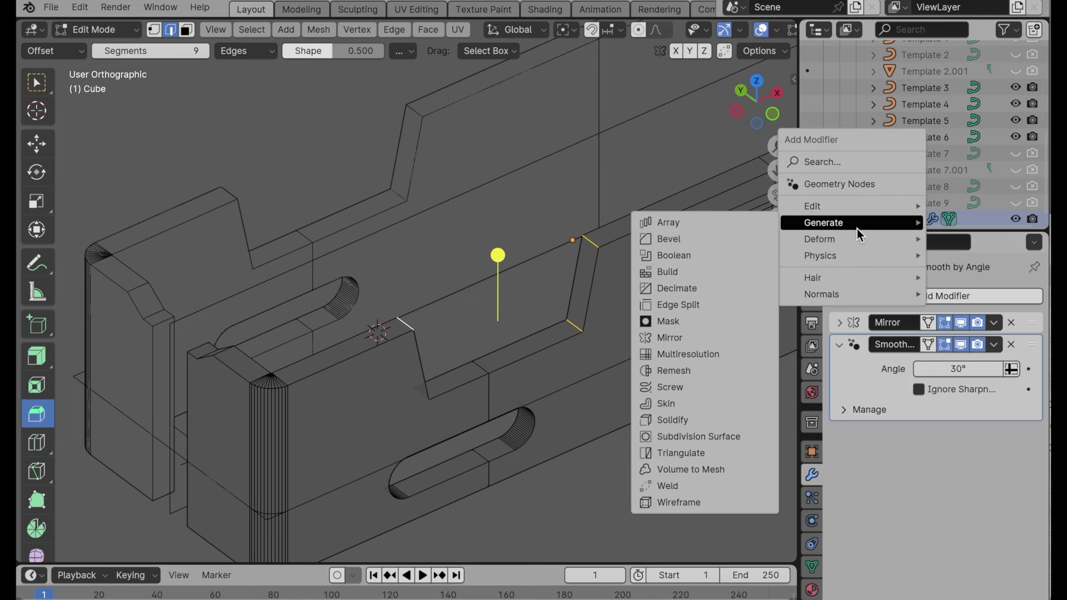
left_click(734, 238)
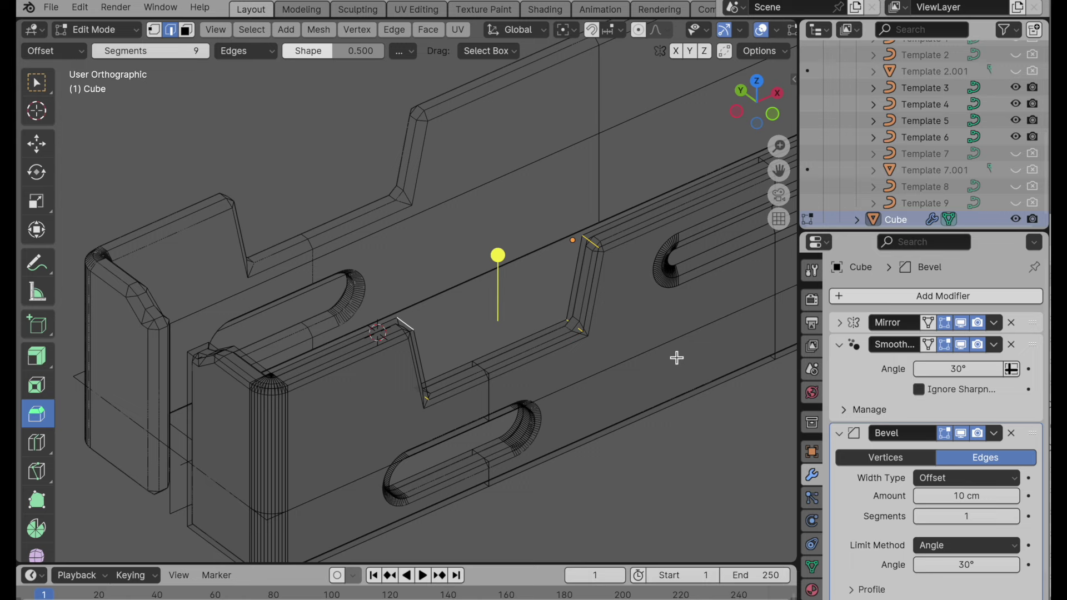
left_click(839, 344)
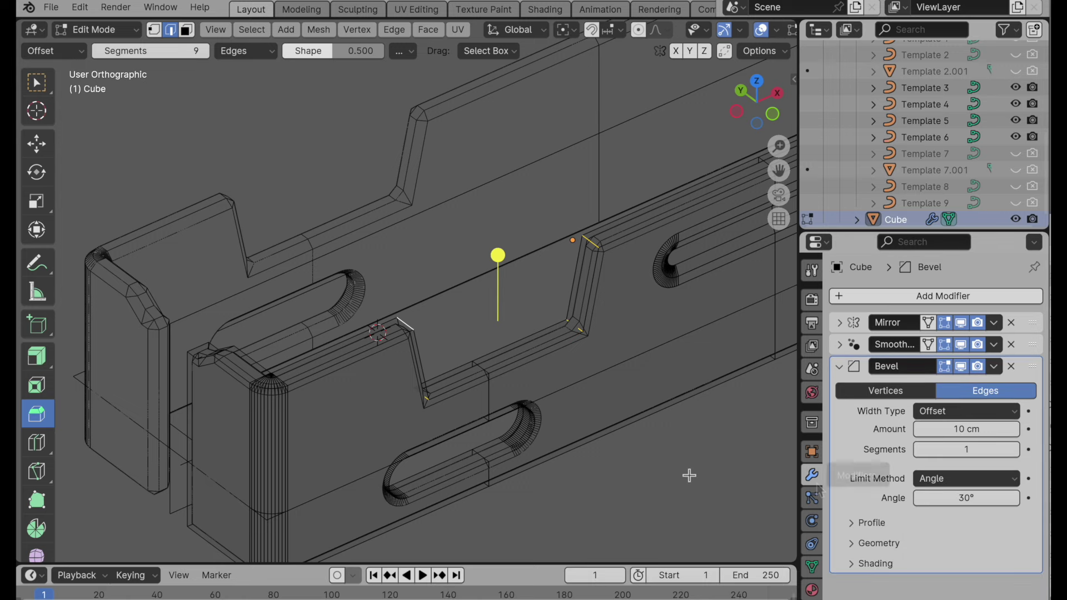
scroll(619, 309, "up", 3)
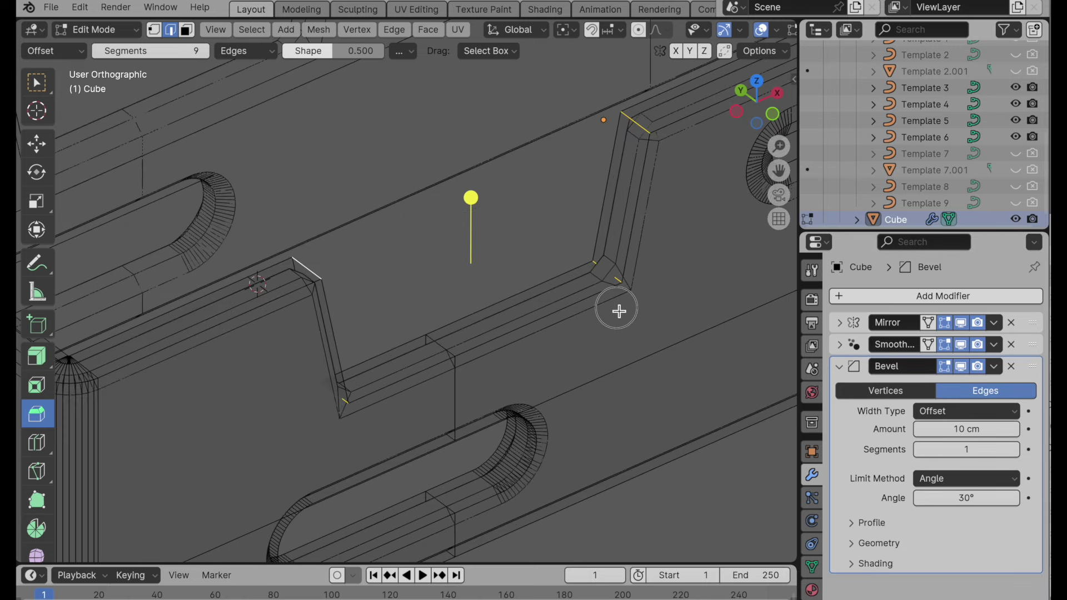
middle_click_drag(629, 344, 606, 247)
scroll(611, 239, "up", 2)
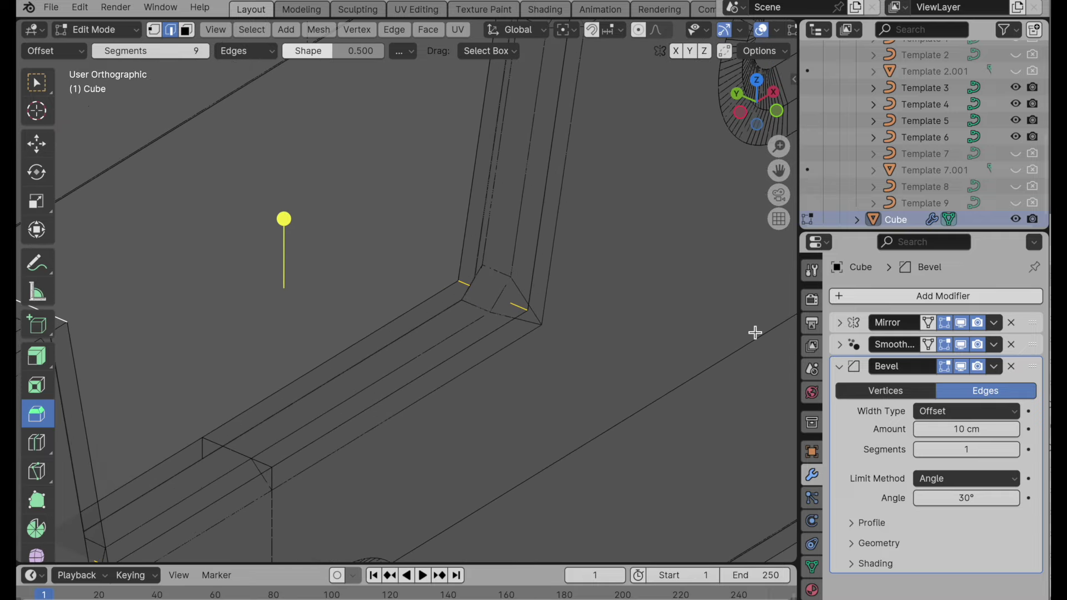
left_click(973, 479)
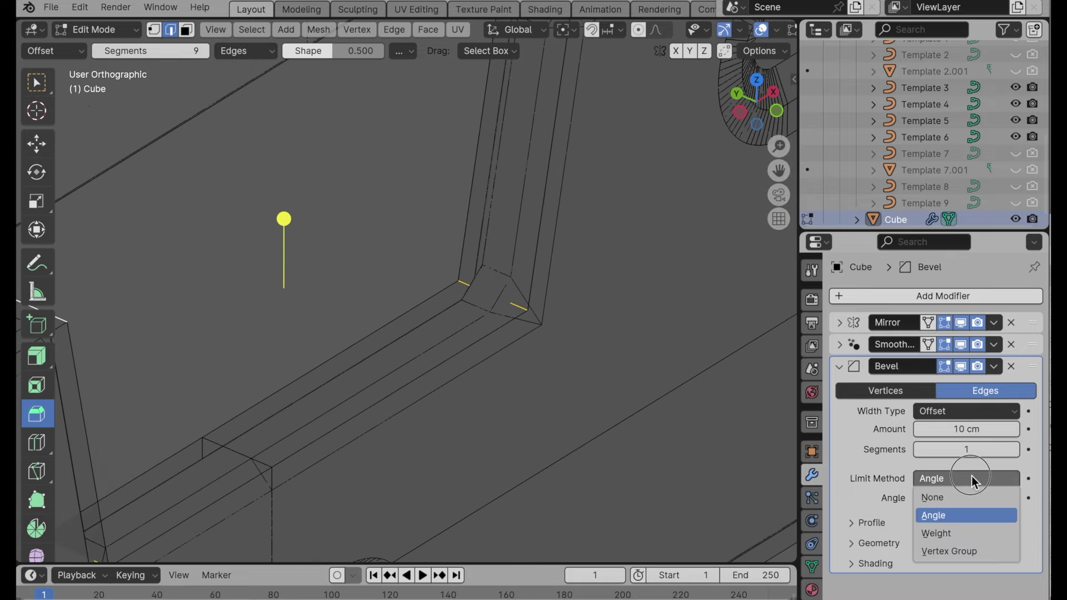
left_click(964, 534)
scroll(560, 350, "down", 7)
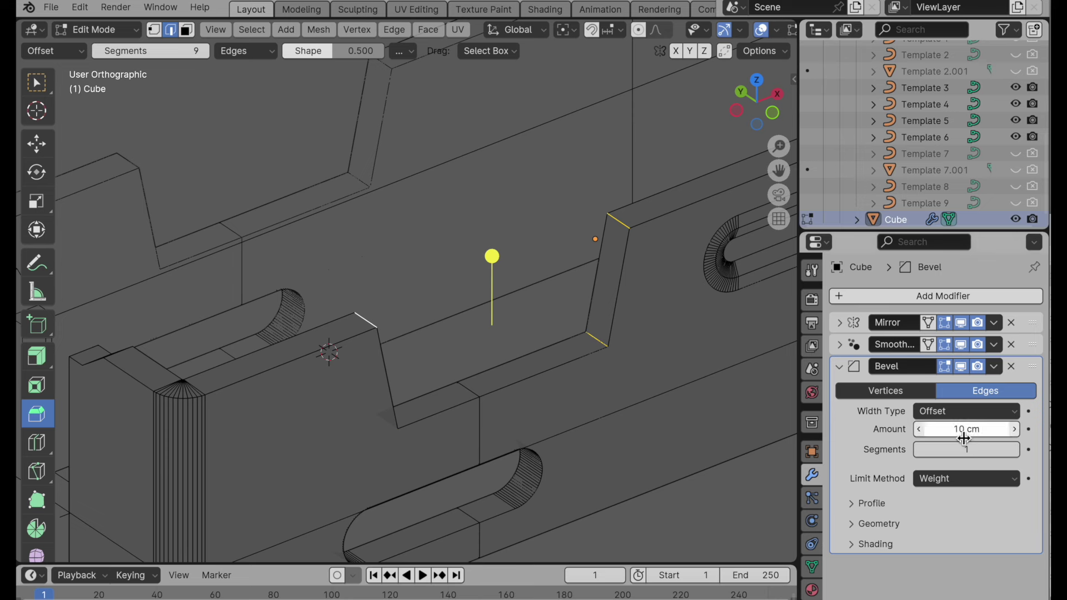
Step: Set the Bevel modifier amount to 0.5 cm and return to Object Mode
left_click(994, 429)
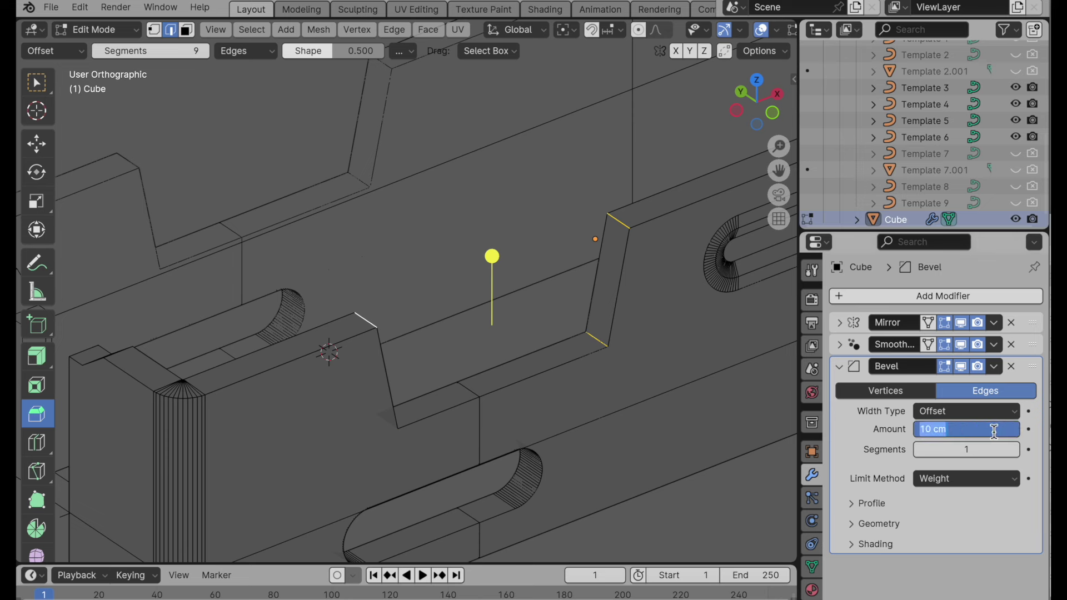
type("0.5")
key("Return")
key("Tab")
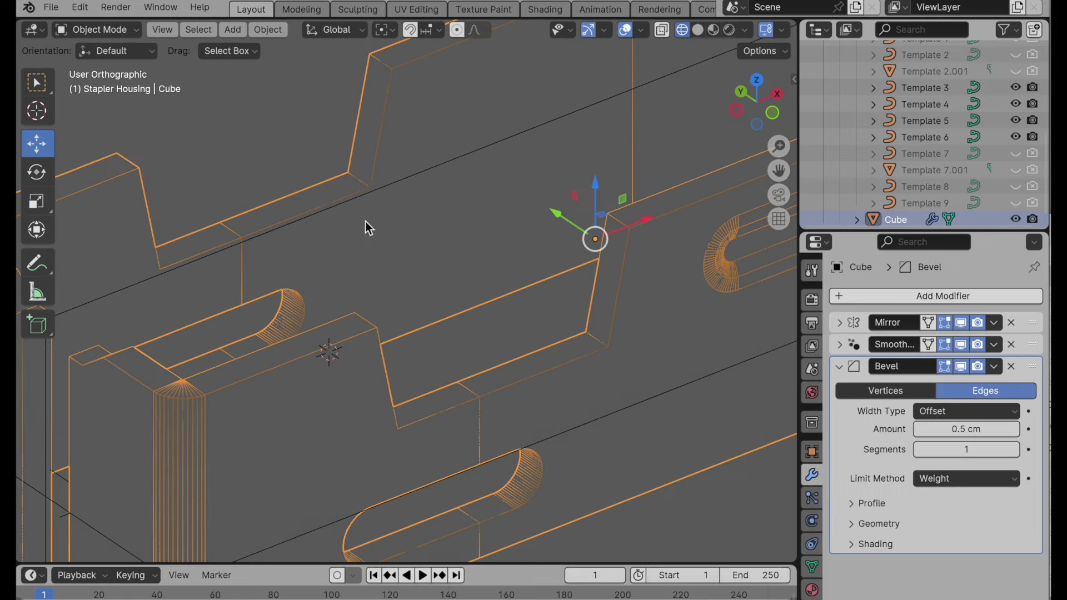
middle_click_drag(365, 221, 412, 251)
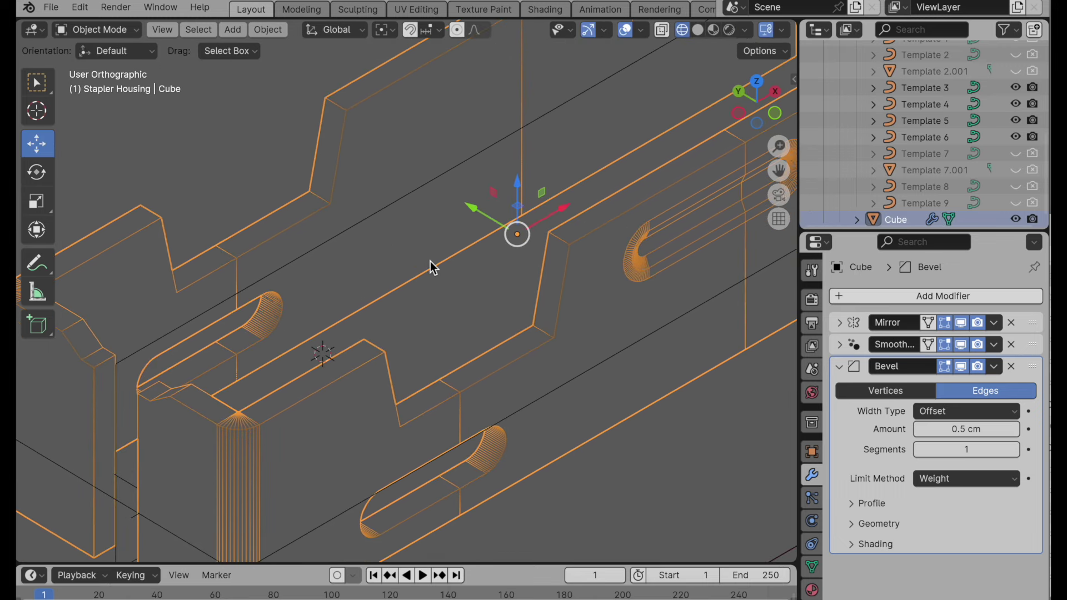
Step: Snap the 3D cursor to the housing and add a 0.5 cm reference cube there
key("shift+s")
left_click(419, 353)
key("shift+a")
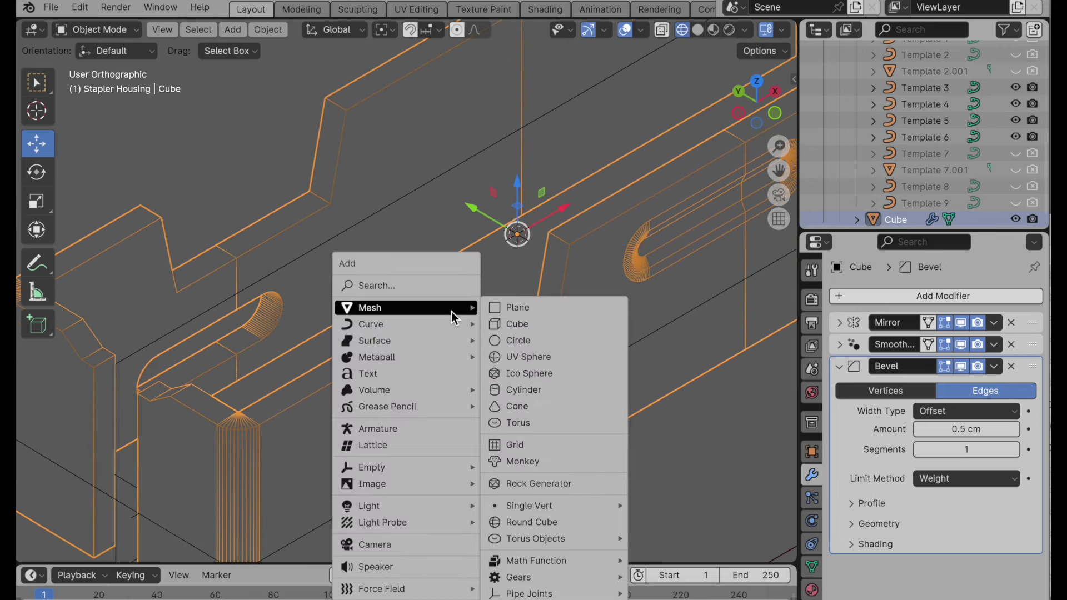
left_click(528, 324)
left_click(250, 407)
type(".5")
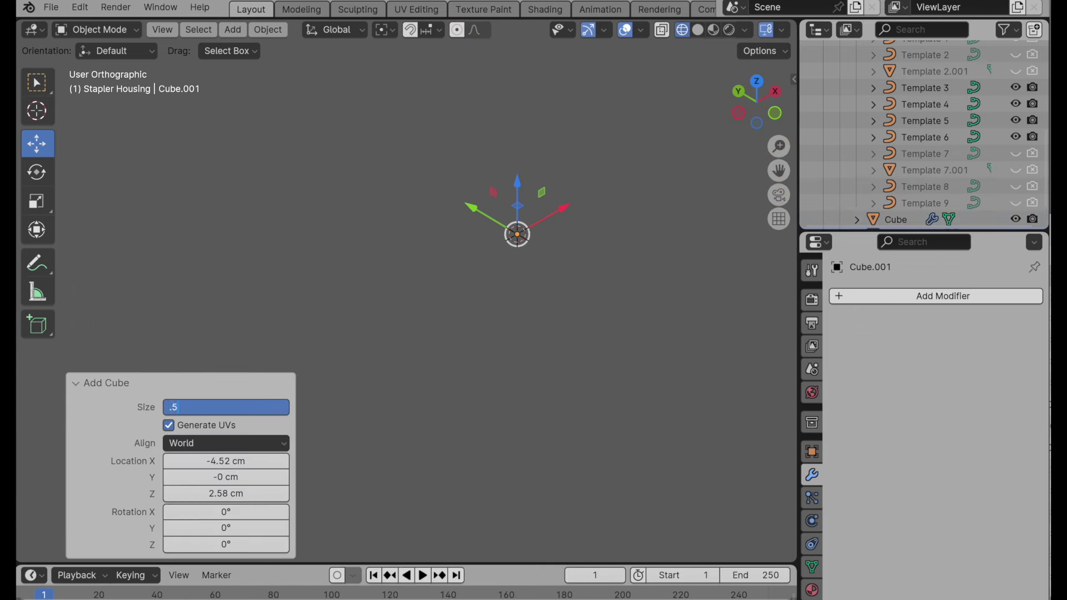
key("Return")
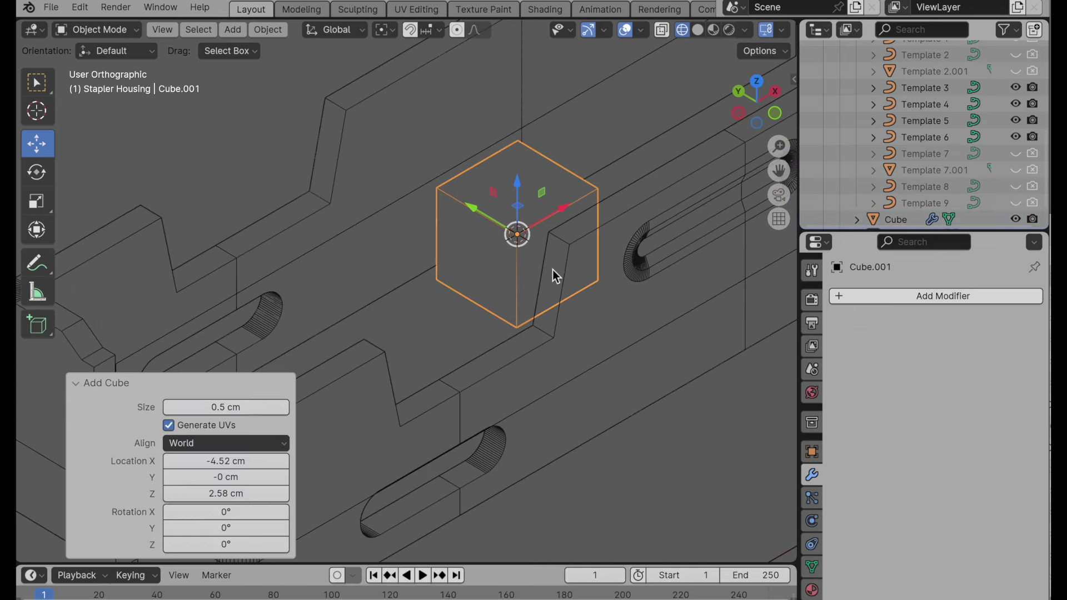
Step: Delete the helper cube and reselect the stapler housing
scroll(514, 258, "up", 4)
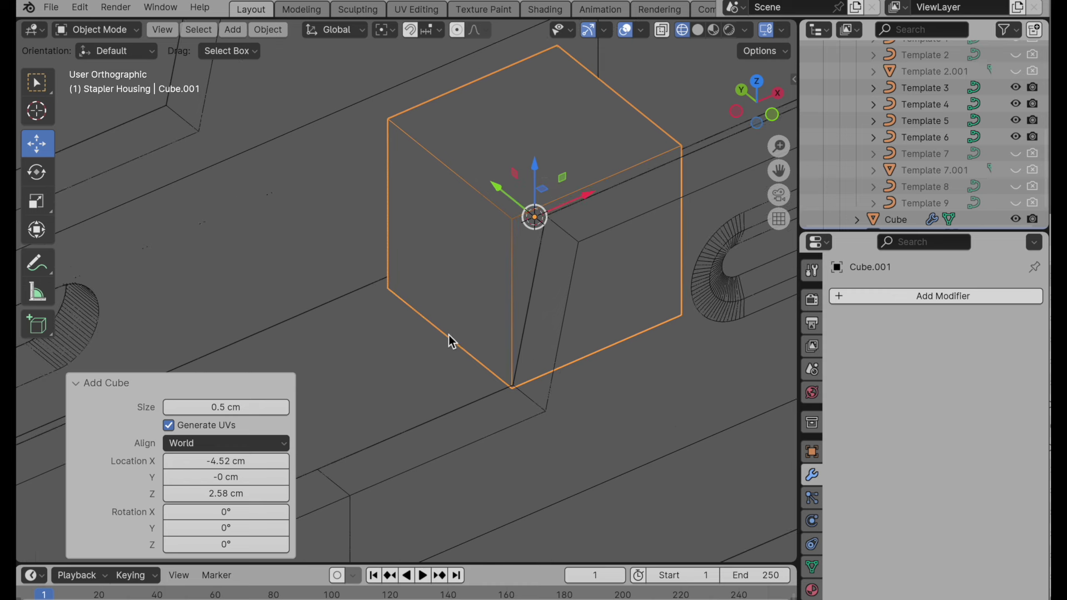
scroll(485, 255, "down", 4)
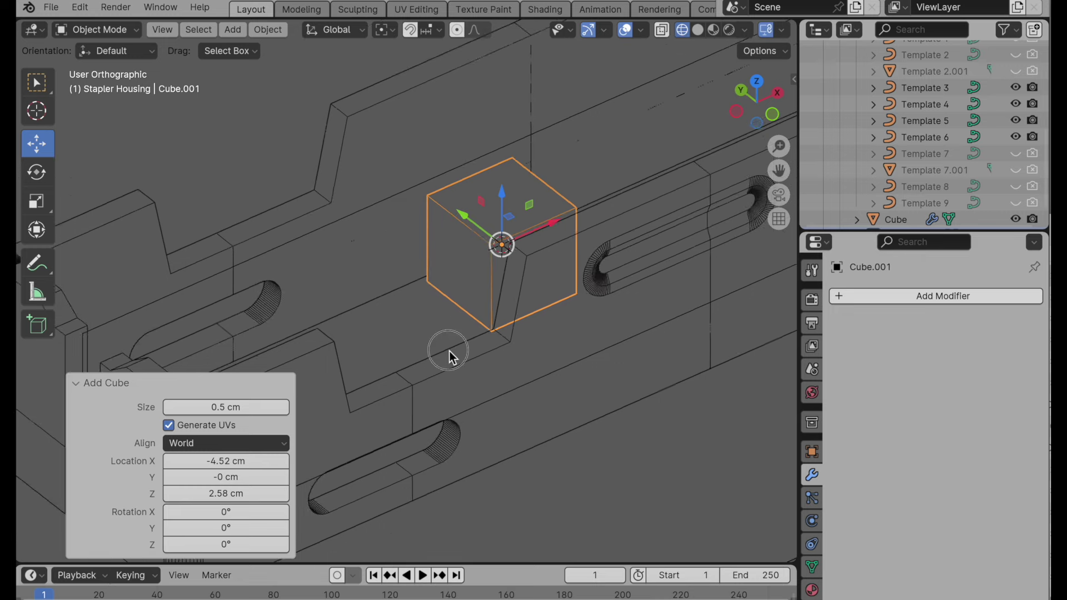
middle_click_drag(474, 343, 497, 343, "shift")
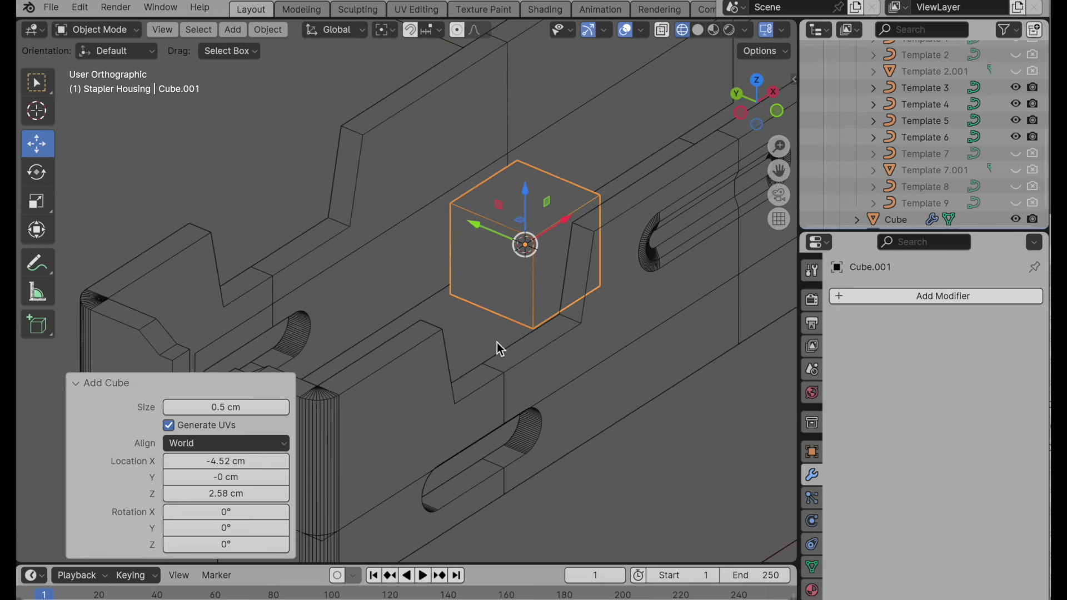
key("x")
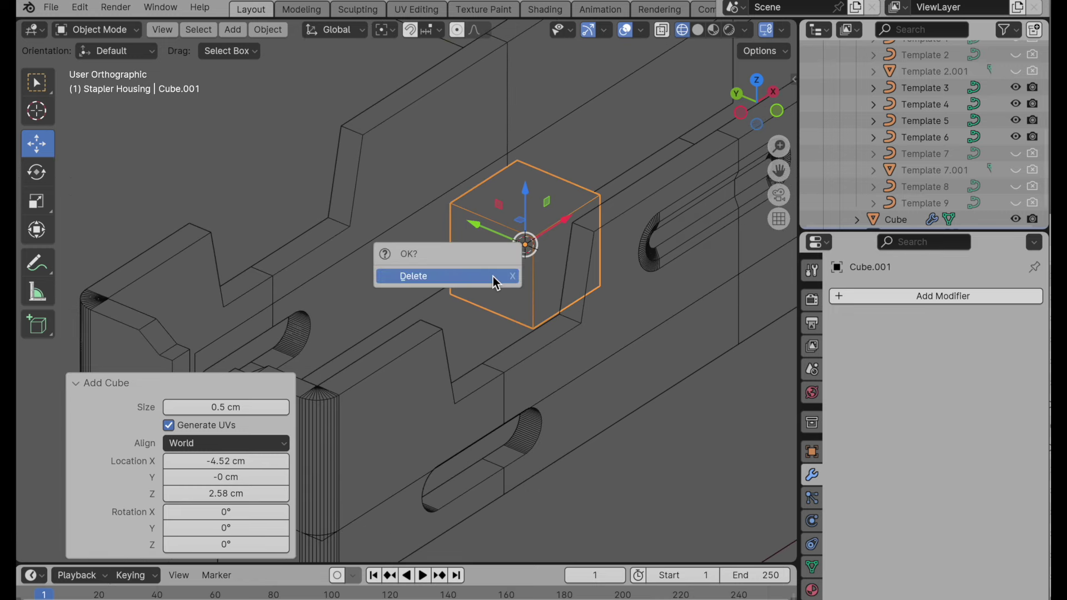
left_click(496, 283)
left_click(576, 317)
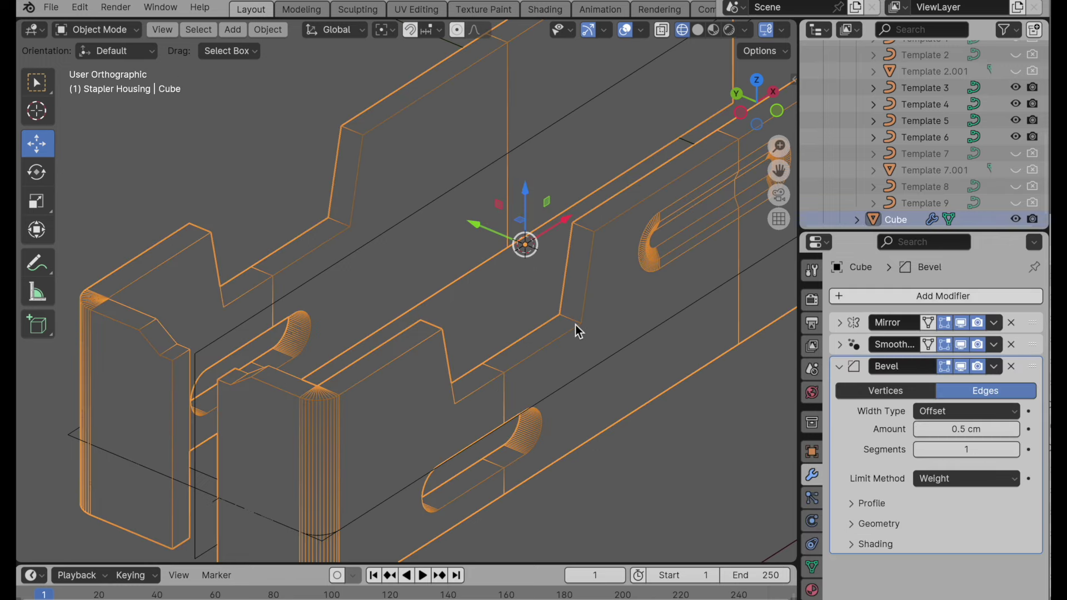
Step: Give the selected notch edges a mean bevel weight of 0.1 in the sidebar
key("Tab")
scroll(589, 300, "up", 3)
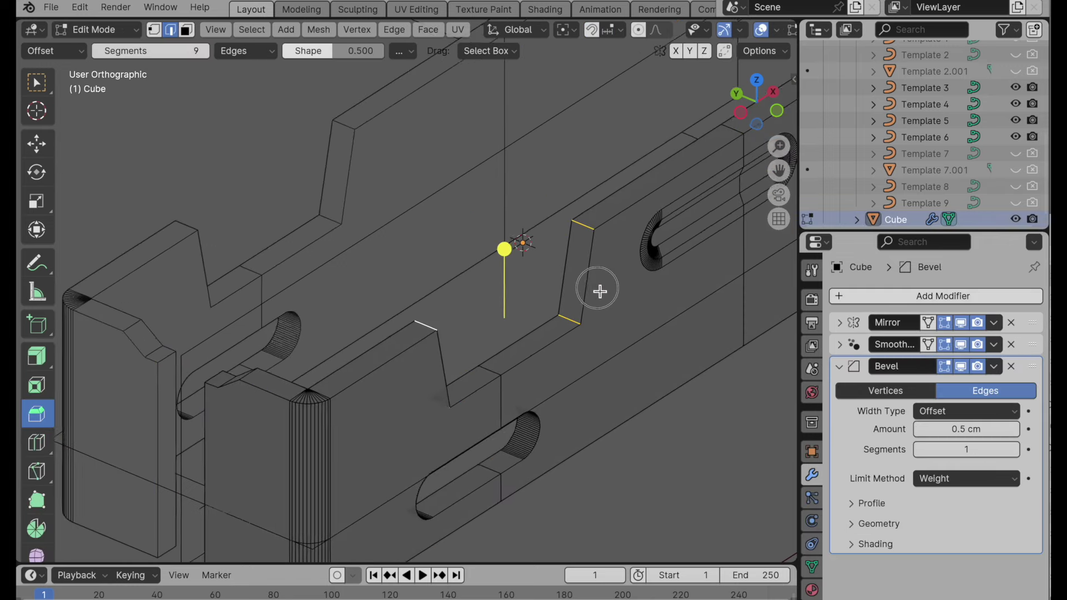
scroll(617, 239, "down", 2, "shift")
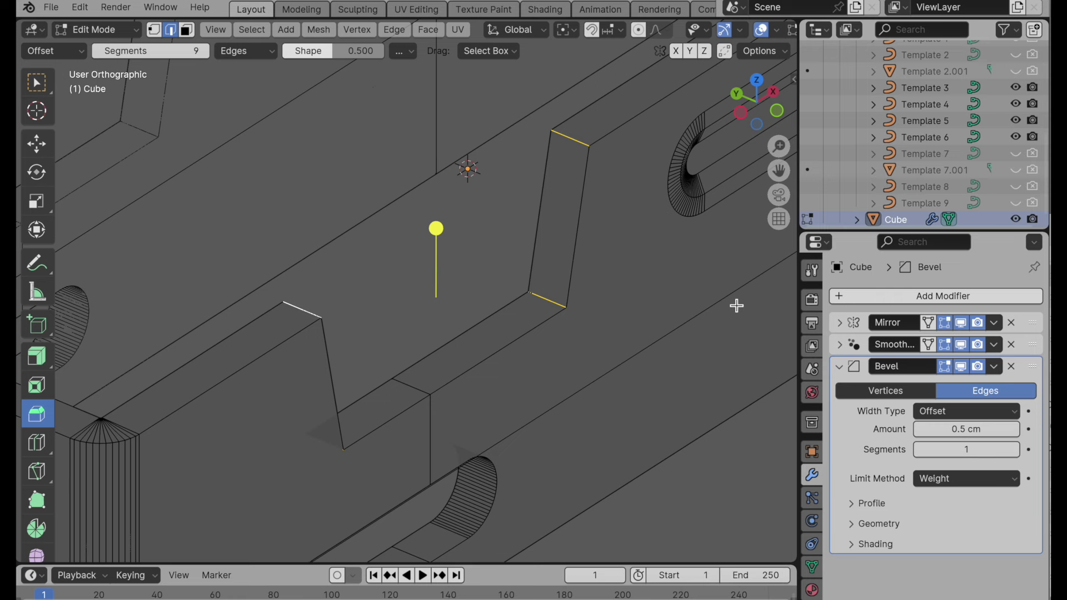
scroll(658, 276, "down", 2, "ctrl")
scroll(628, 261, "up", 2, "shift")
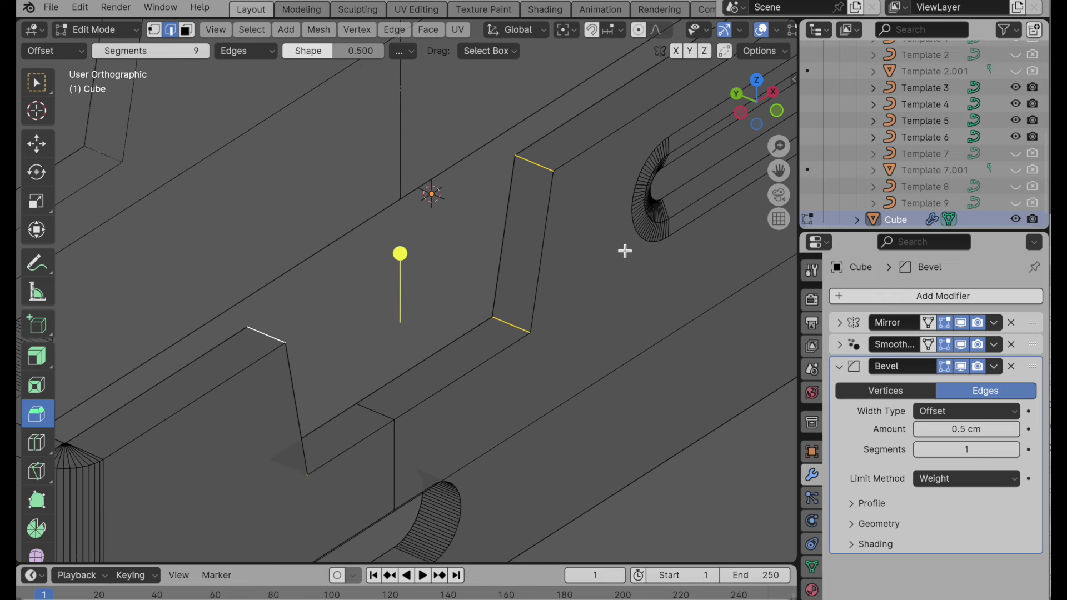
key("n")
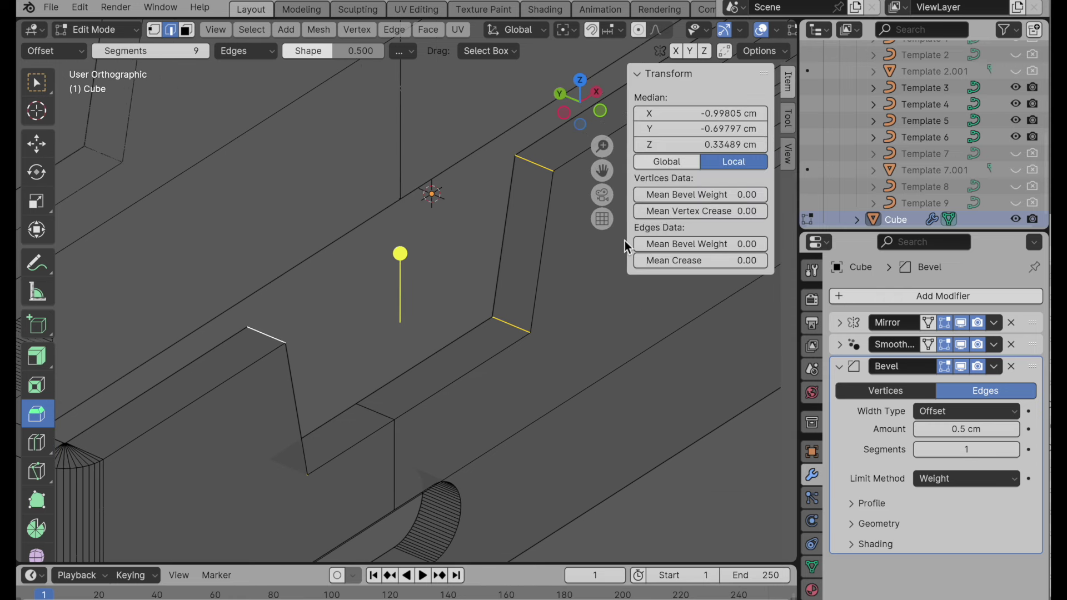
left_click(709, 244)
type("0.1")
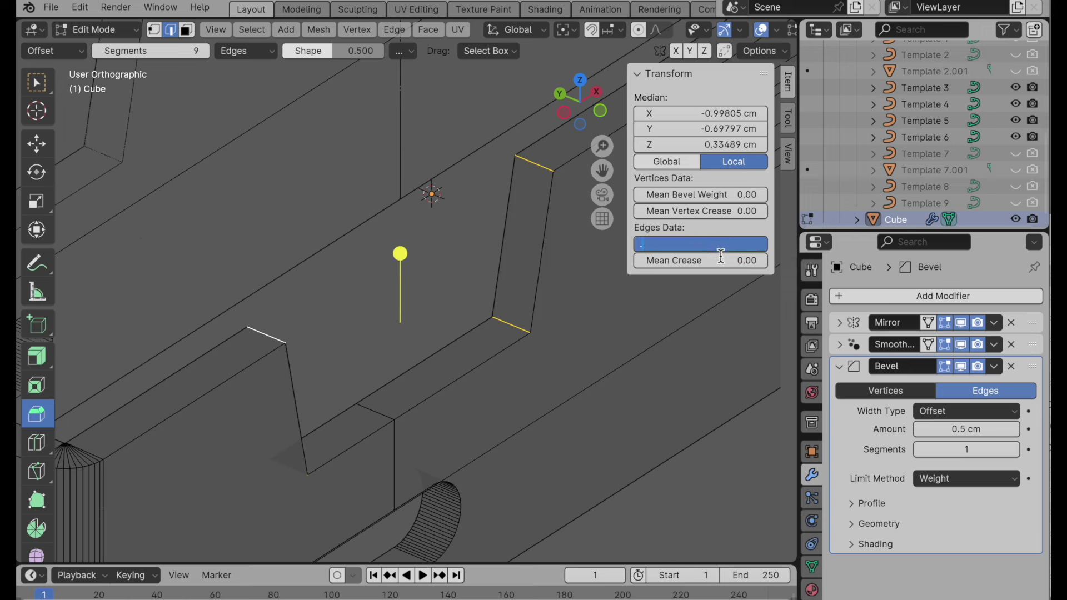
key("Return")
Step: Raise the Bevel modifier's segment count to 9
scroll(527, 205, "right", 5)
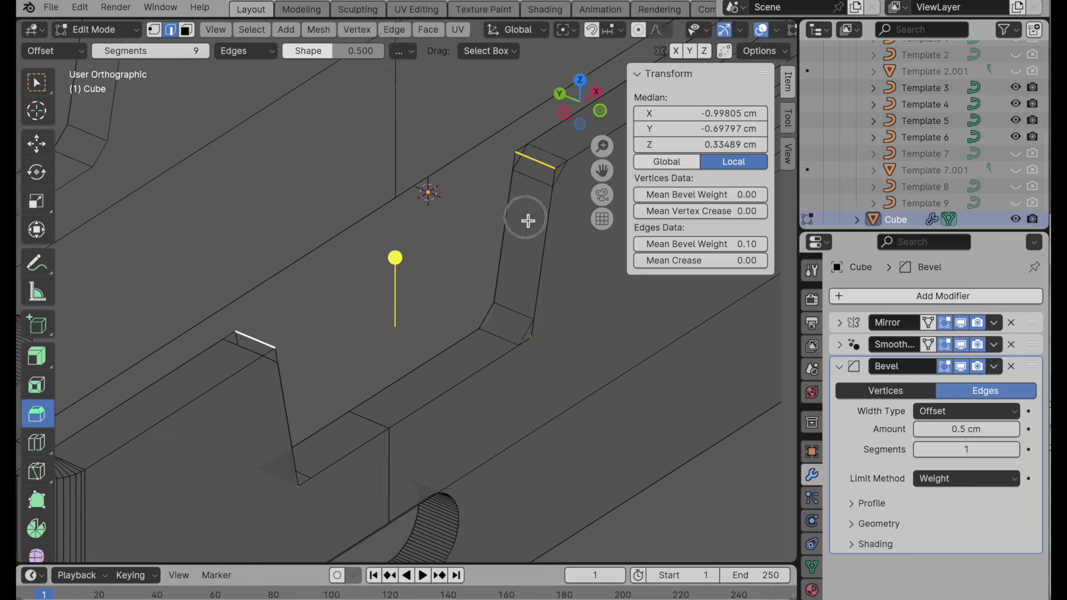
left_click(1015, 450)
left_click(1015, 451)
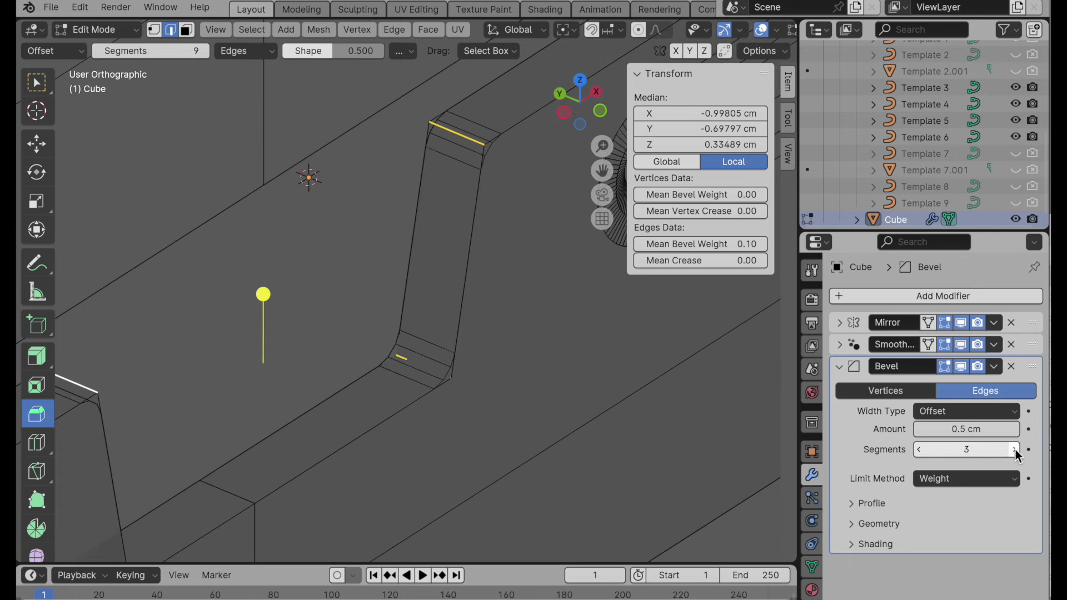
left_click(1015, 450)
left_click(1016, 450)
left_click(1015, 451)
left_click(1015, 451)
left_click(1015, 451)
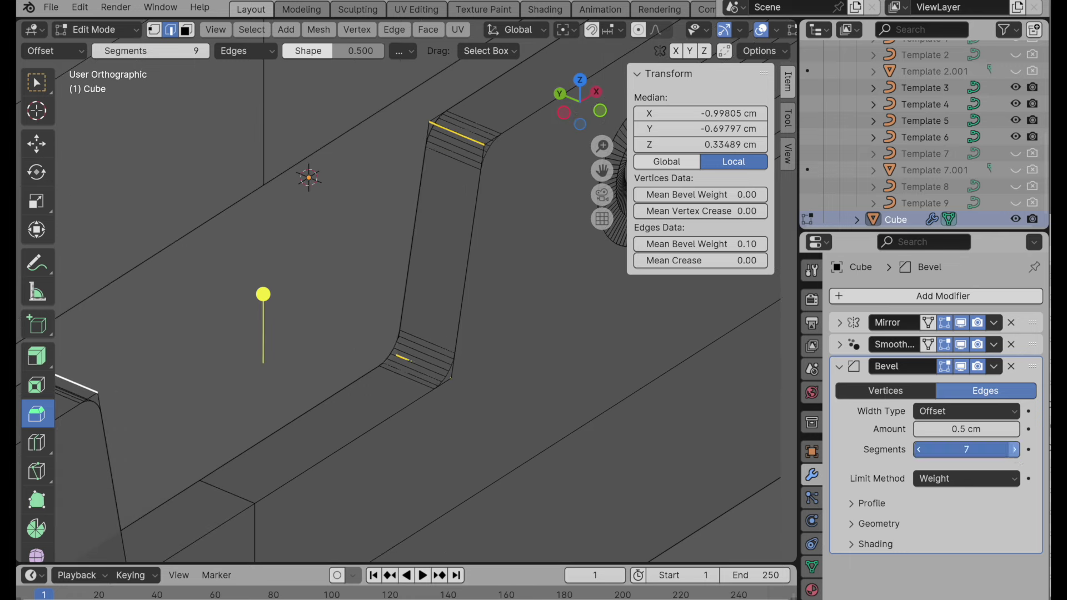
left_click(1016, 451)
scroll(469, 411, "right", 5)
middle_click_drag(436, 334, 466, 302)
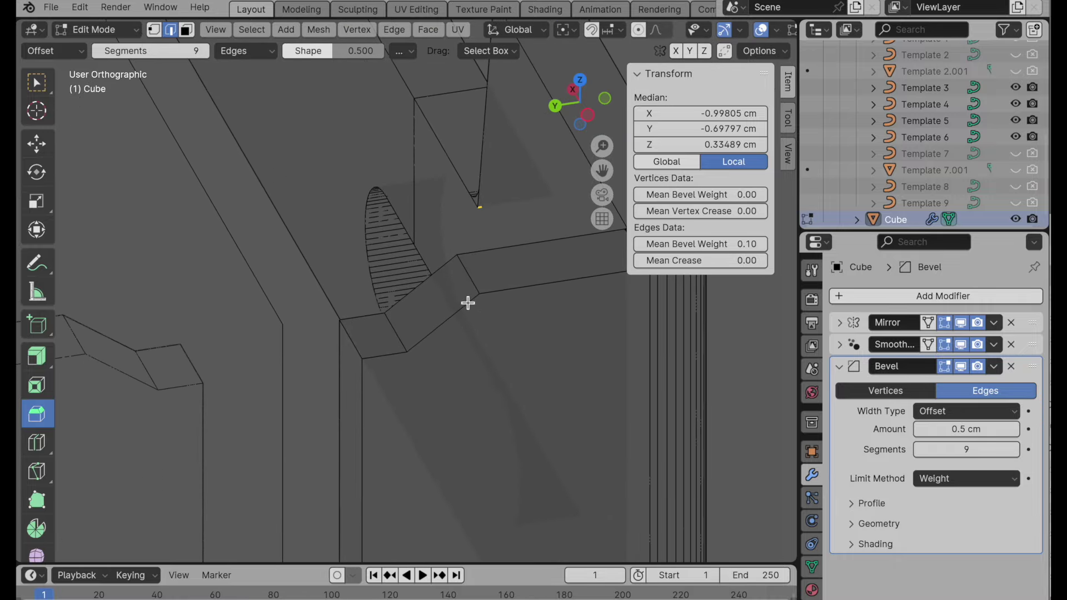
Step: Give one sloped step edge a bevel weight of 0.08, correcting from 0.1
left_click(473, 284)
left_click(397, 334, "shift")
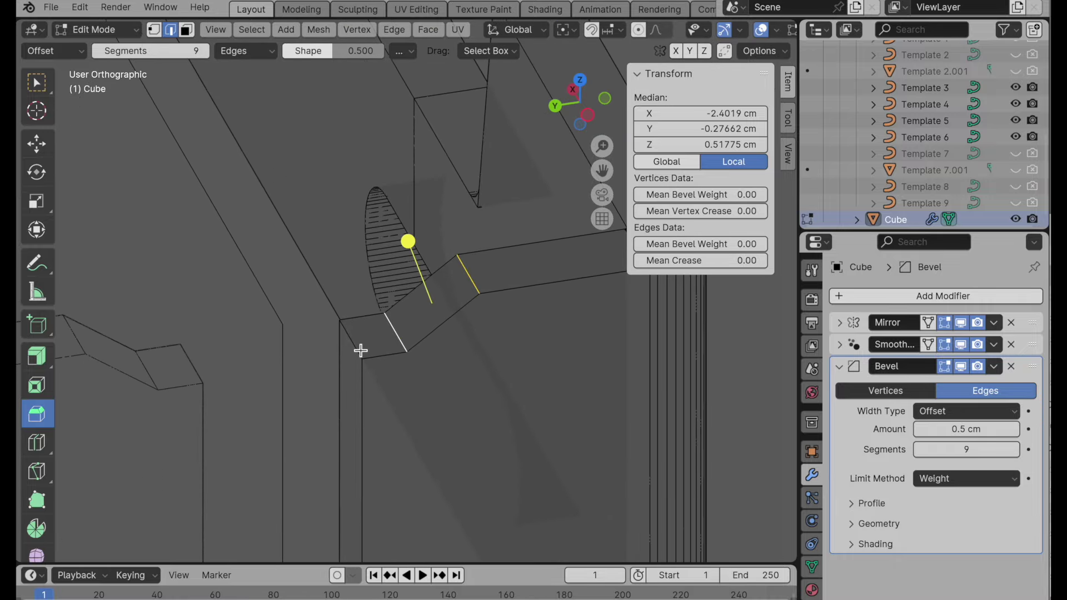
left_click(472, 279)
scroll(527, 250, "up", 3)
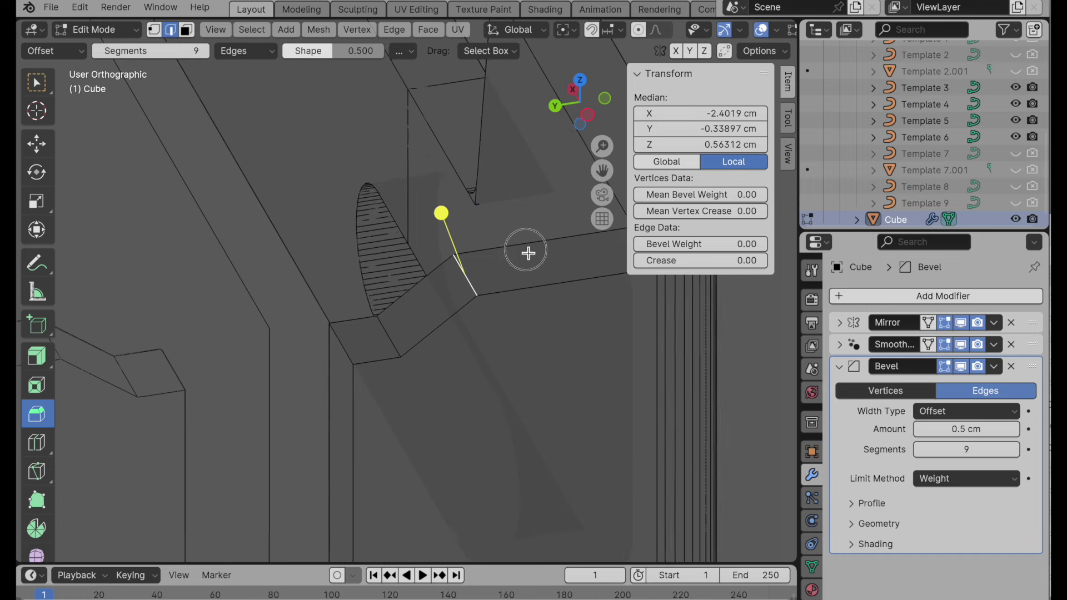
left_click(737, 247)
type("0.1")
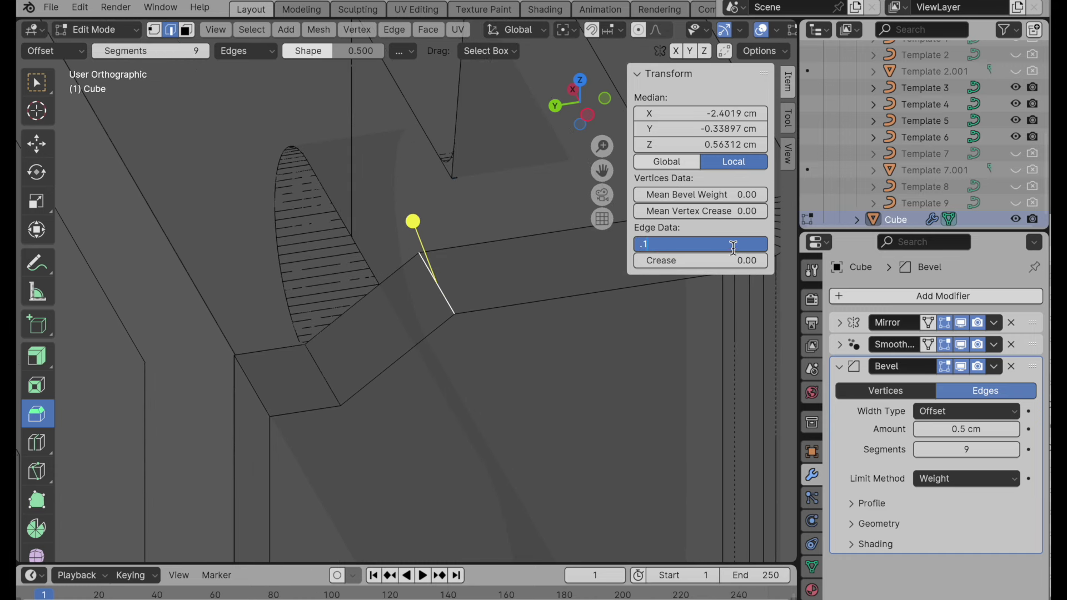
key("Return")
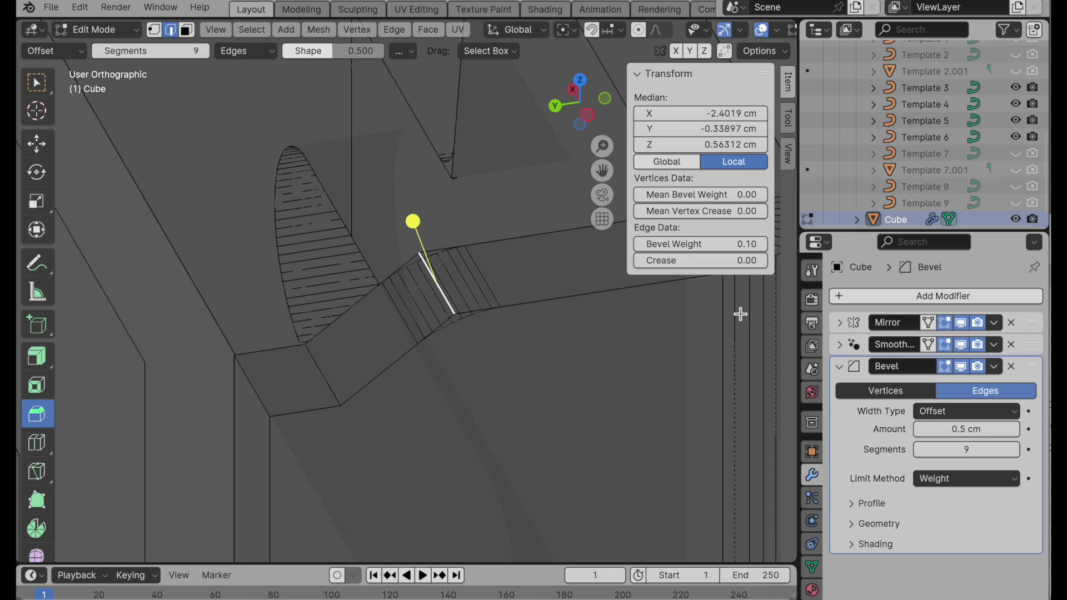
left_click(714, 245)
type(".08")
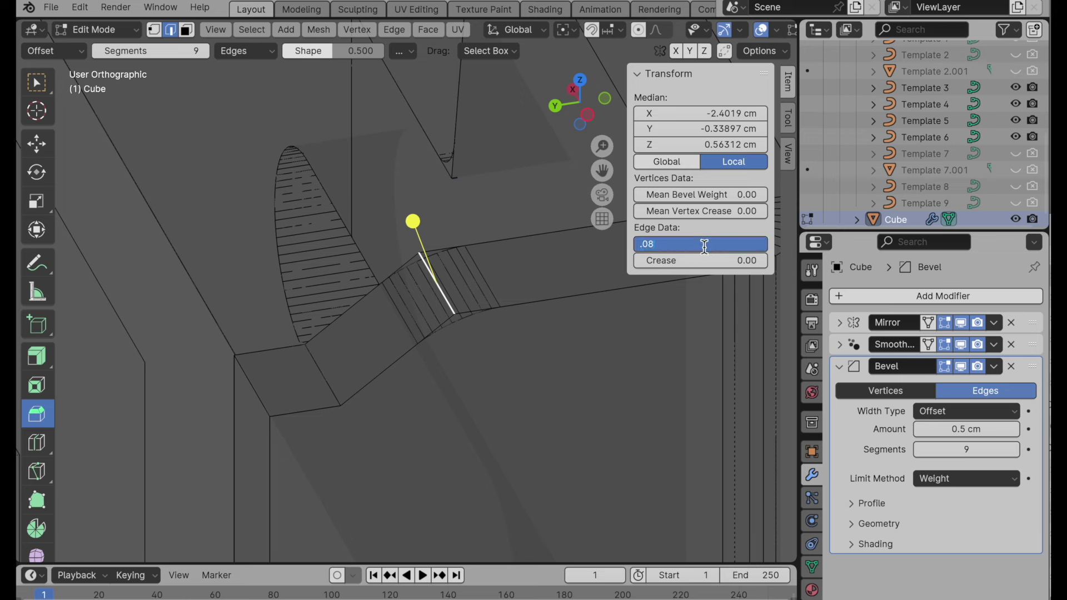
key("Return")
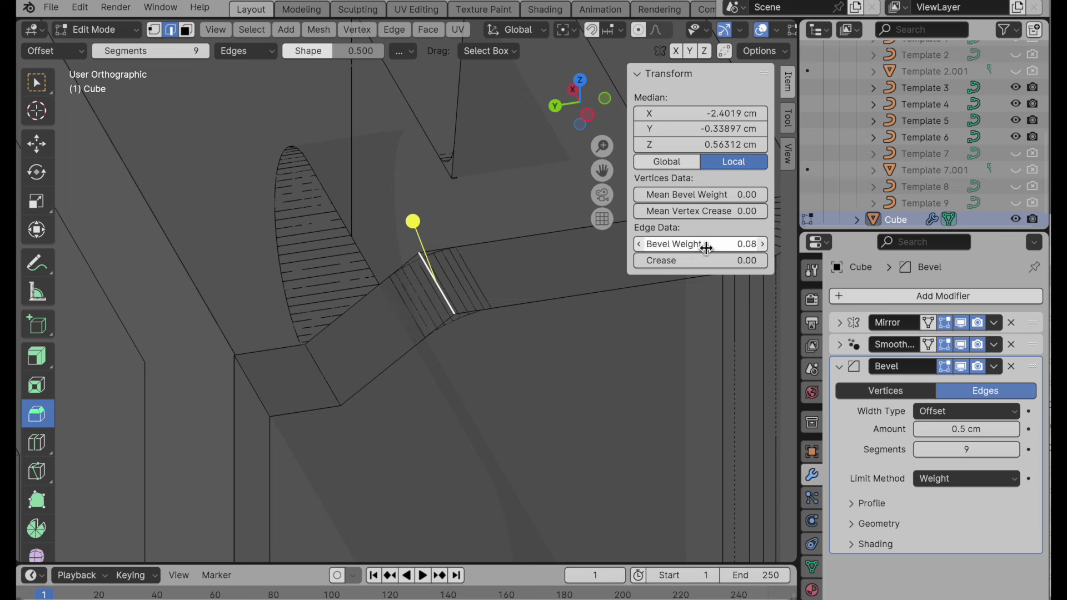
Step: Set the neighbouring pair of step edges to a mean bevel weight of 0.06 and inspect the rounding
left_click(323, 376)
left_click(264, 407, "shift")
middle_click_drag(436, 372, 675, 214, "shift")
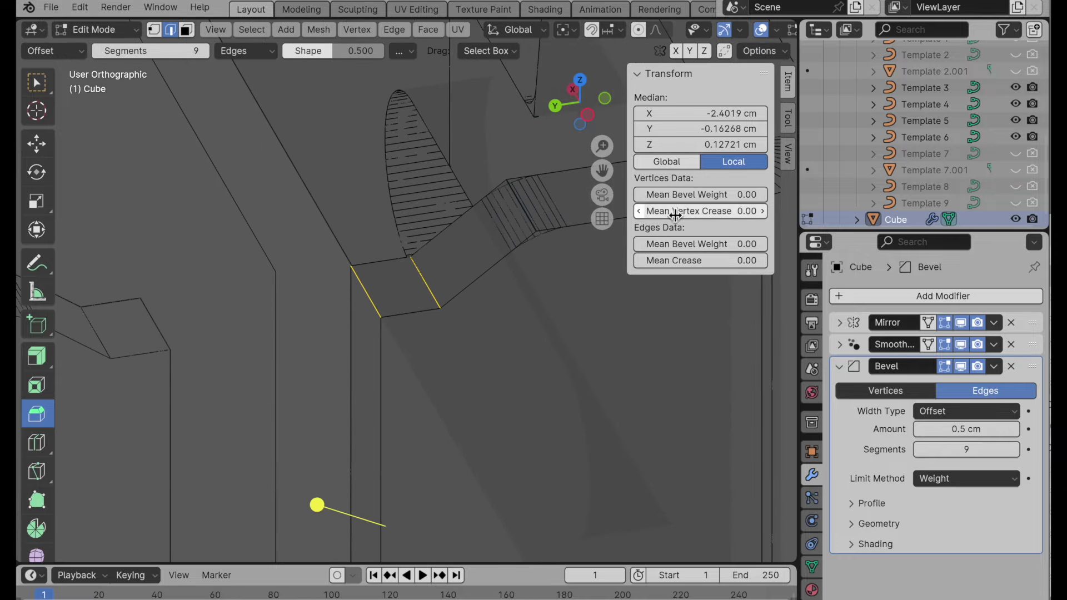
left_click(734, 244)
type(".06")
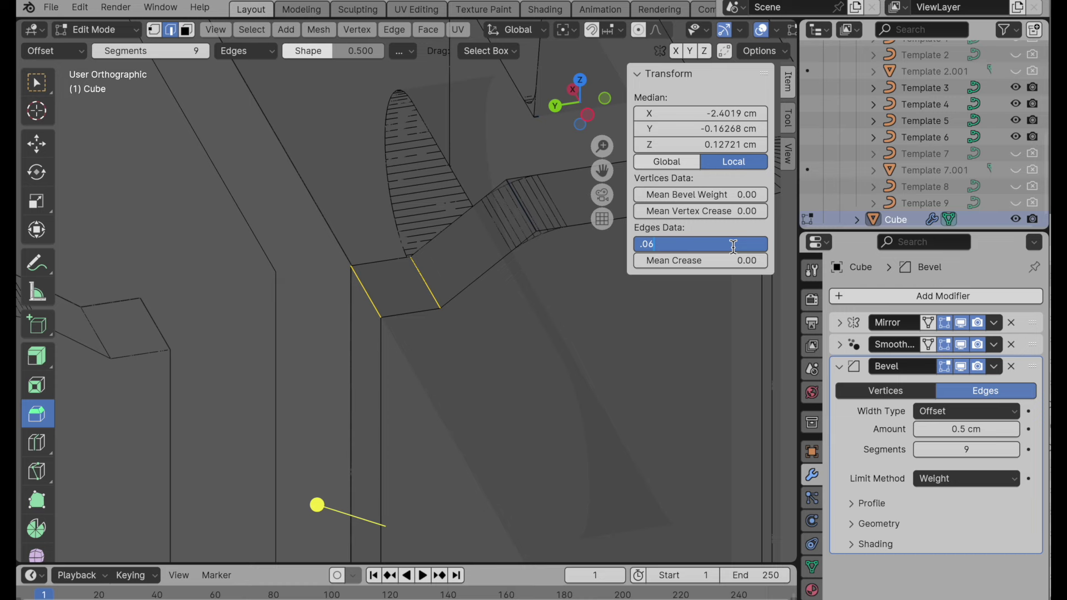
key("Return")
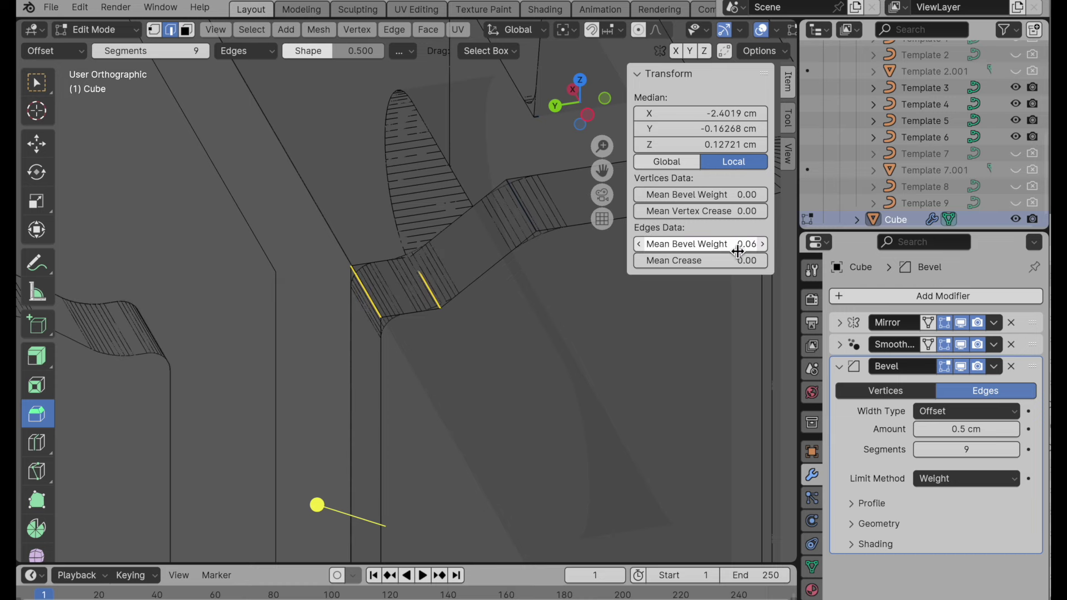
scroll(450, 359, "down", 3)
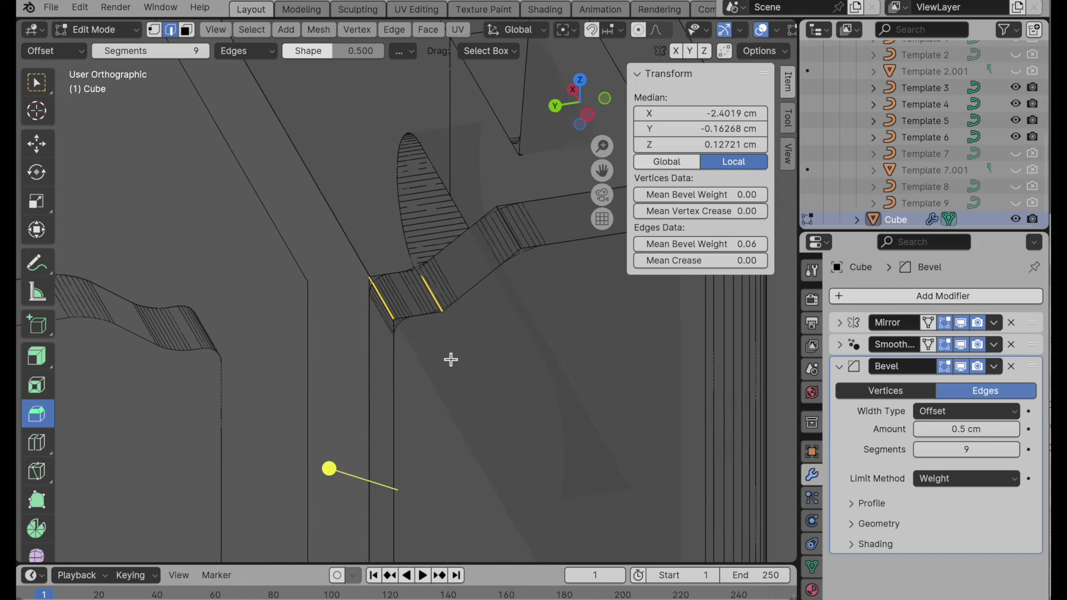
middle_click_drag(488, 309, 443, 359)
left_click_drag(500, 288, 540, 248)
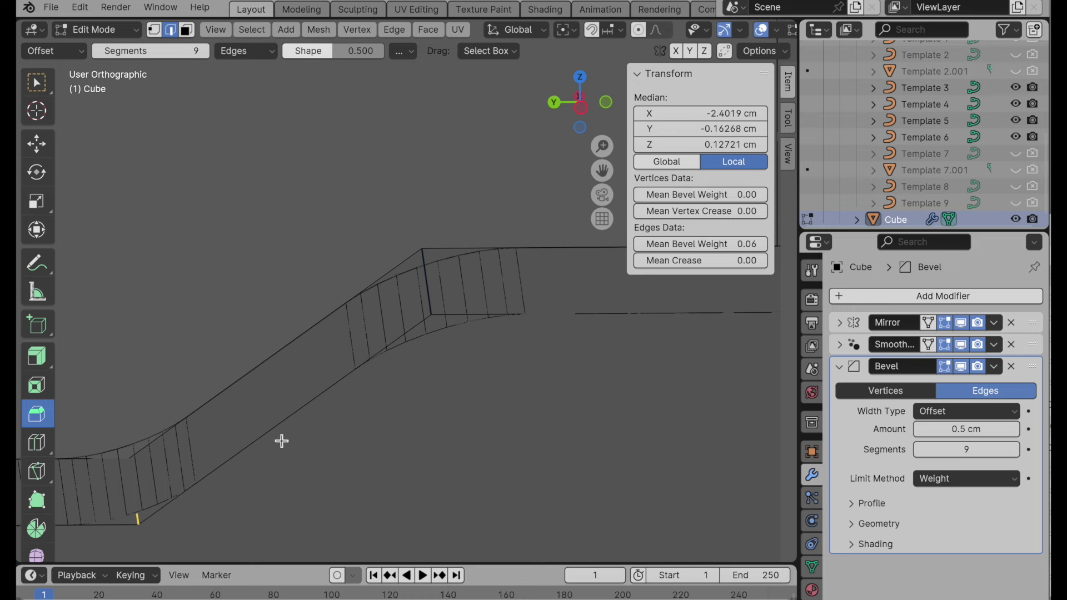
Step: Select the slot's long edge, curved end loop, short edge and remaining side edge together
scroll(374, 331, "down", 6)
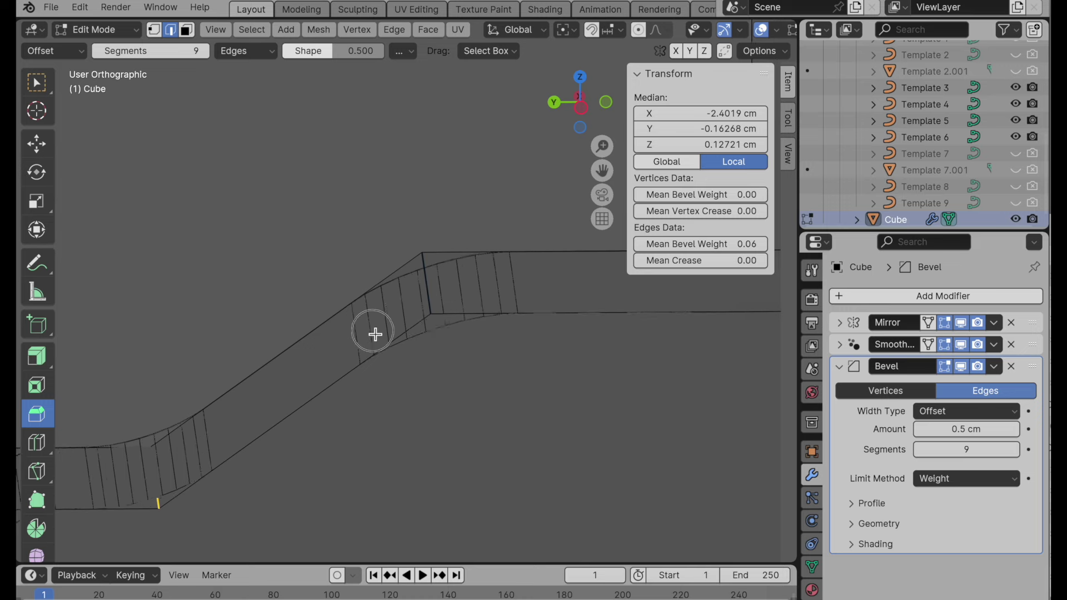
middle_click_drag(298, 406, 178, 369)
left_click(229, 378)
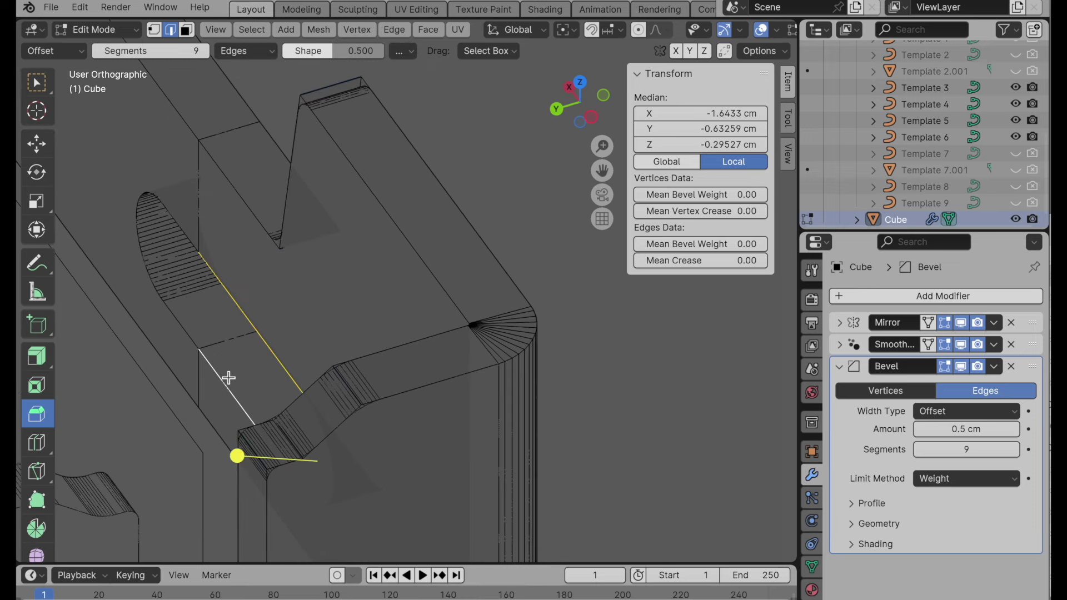
left_click(197, 333, "shift")
middle_click_drag(350, 330, 374, 326)
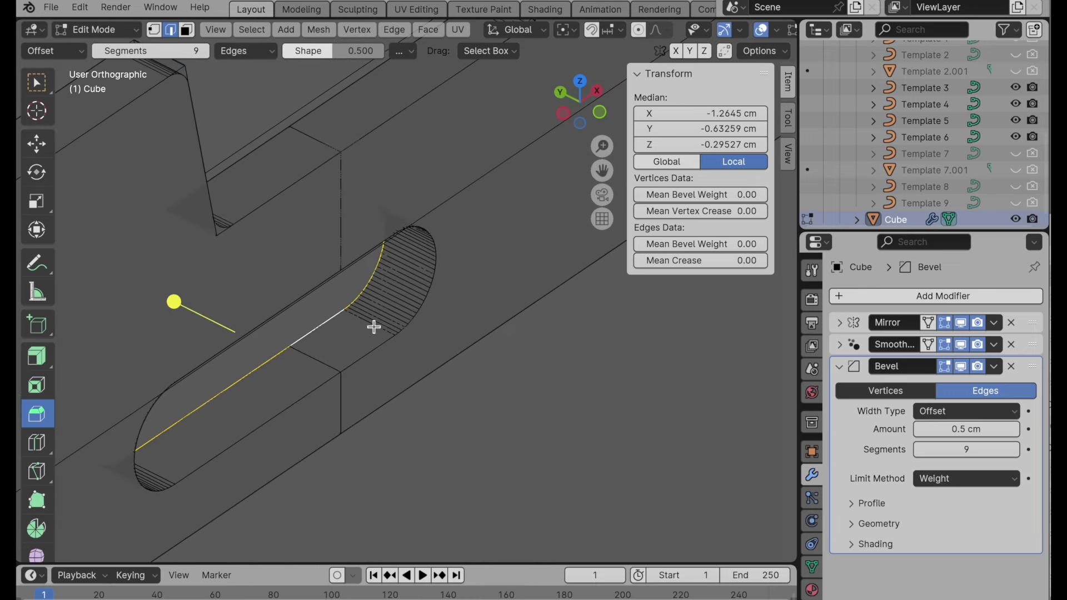
left_click(369, 359, "shift")
left_click(323, 392, "shift")
middle_click_drag(322, 389, 352, 352)
scroll(415, 282, "up", 3)
scroll(415, 281, "up", 1)
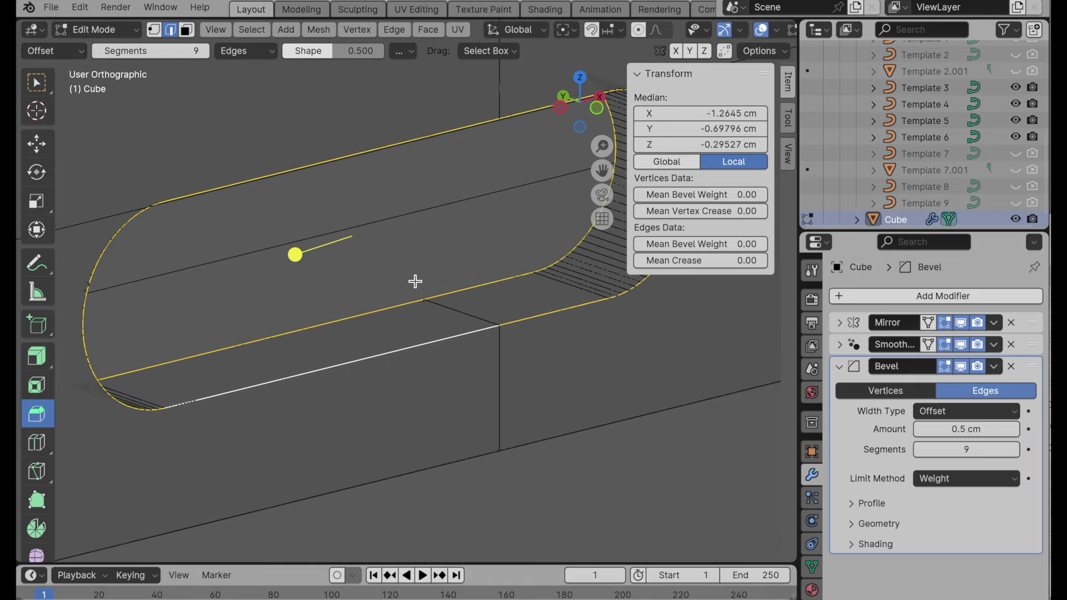
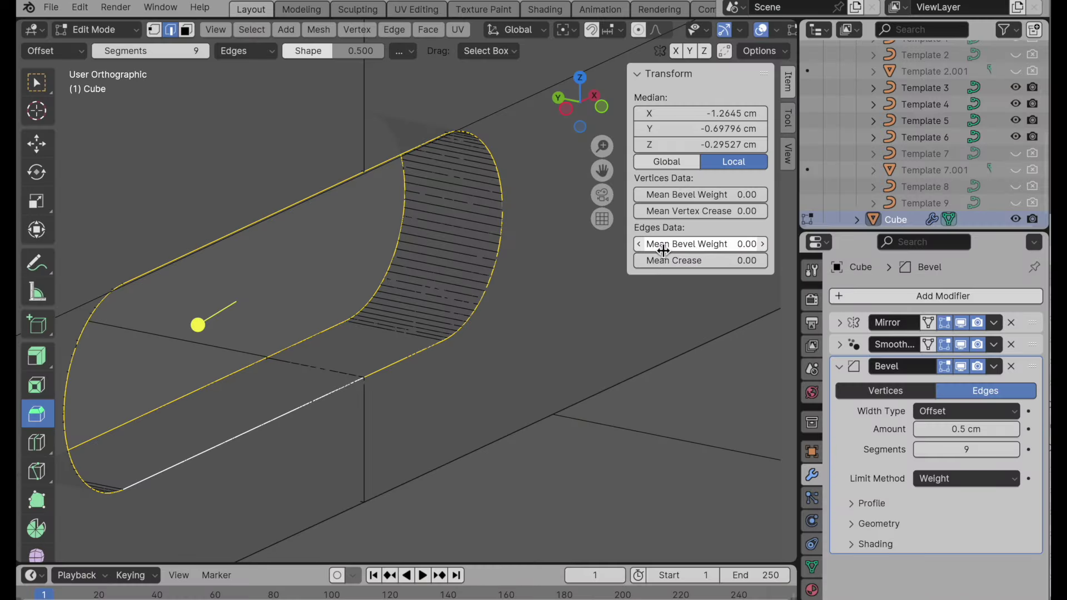
Step: Set the selected slot loop's Mean Bevel Weight to 0.03
left_click(717, 245)
type(".0")
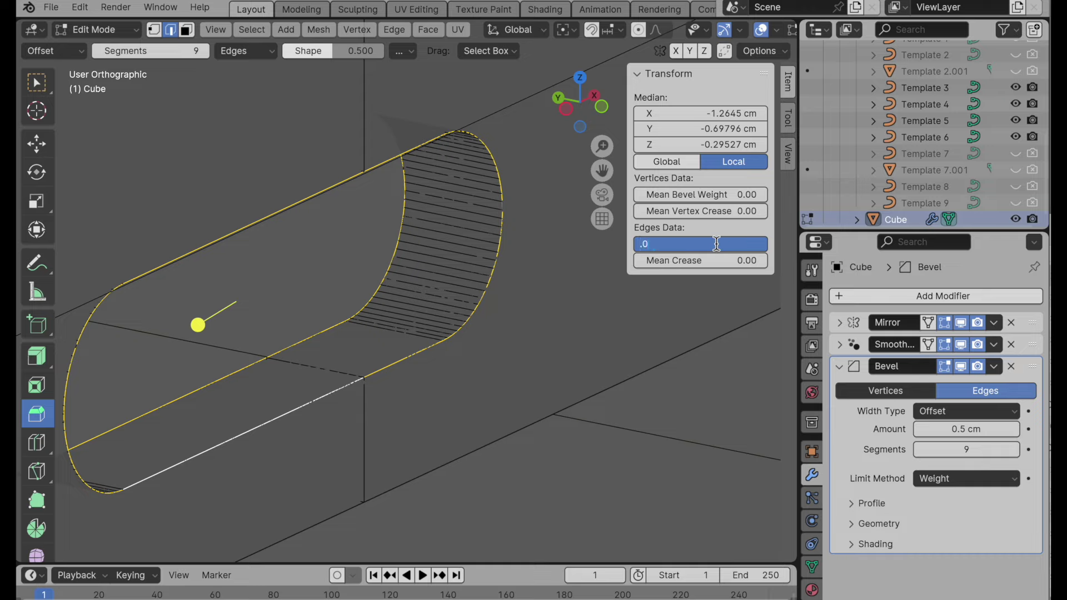
key("Return")
Step: Inspect the rounded slot rim, then select the edge loop around the slot's rounded end
scroll(400, 369, "up", 5)
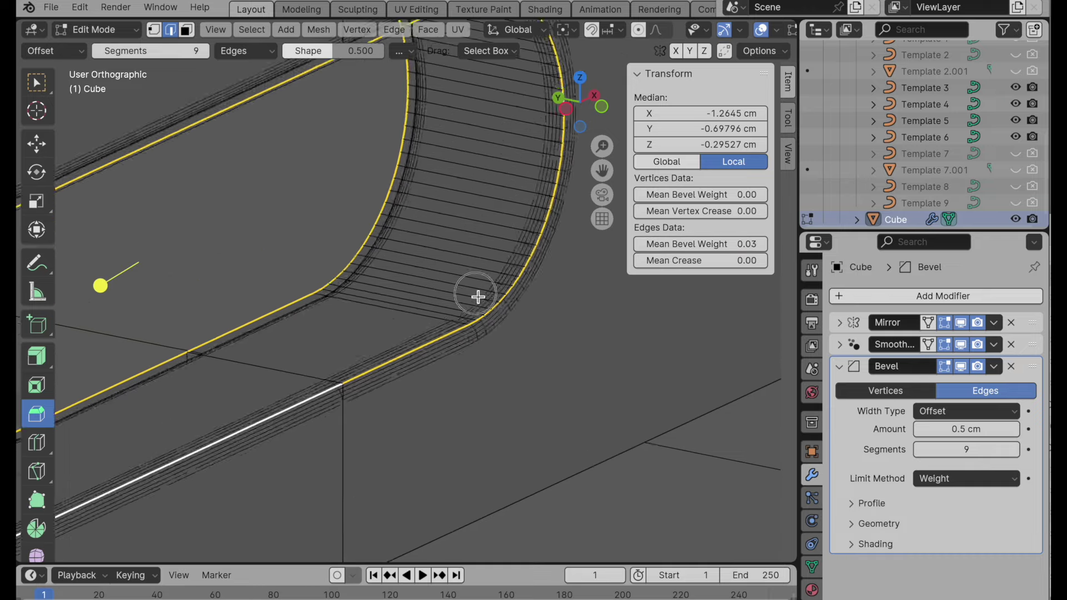
mouse_move(513, 262)
middle_mouse_down()
mouse_move(529, 250)
mouse_move(550, 255)
mouse_move(517, 260)
middle_mouse_up()
scroll(518, 259, "down", 10)
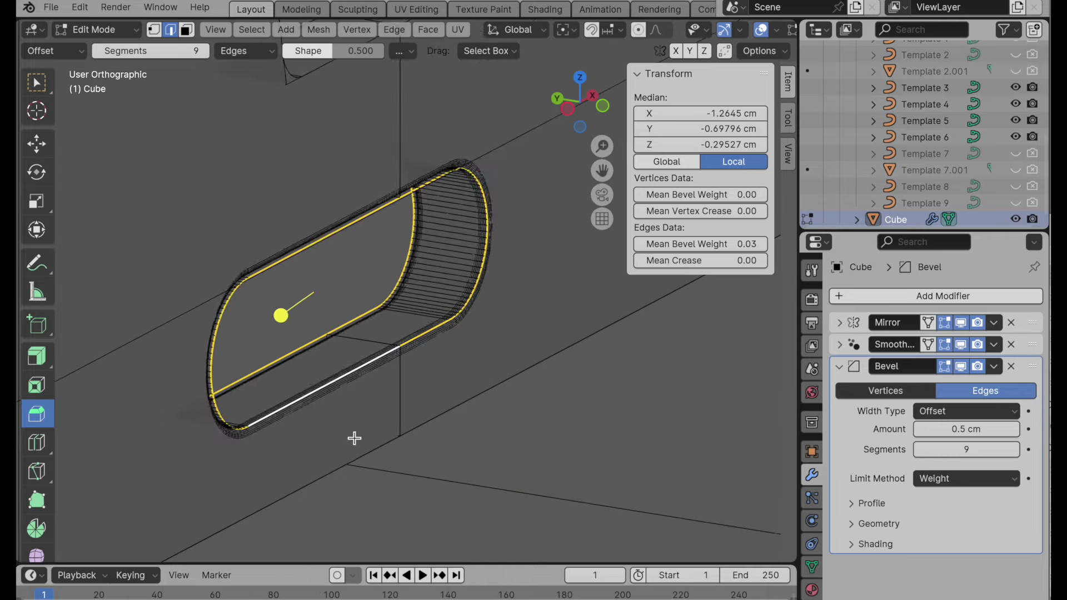
scroll(349, 450, "down", 1)
middle_click_drag(381, 364, 402, 441, "shift")
middle_click_drag(414, 391, 329, 441, "shift")
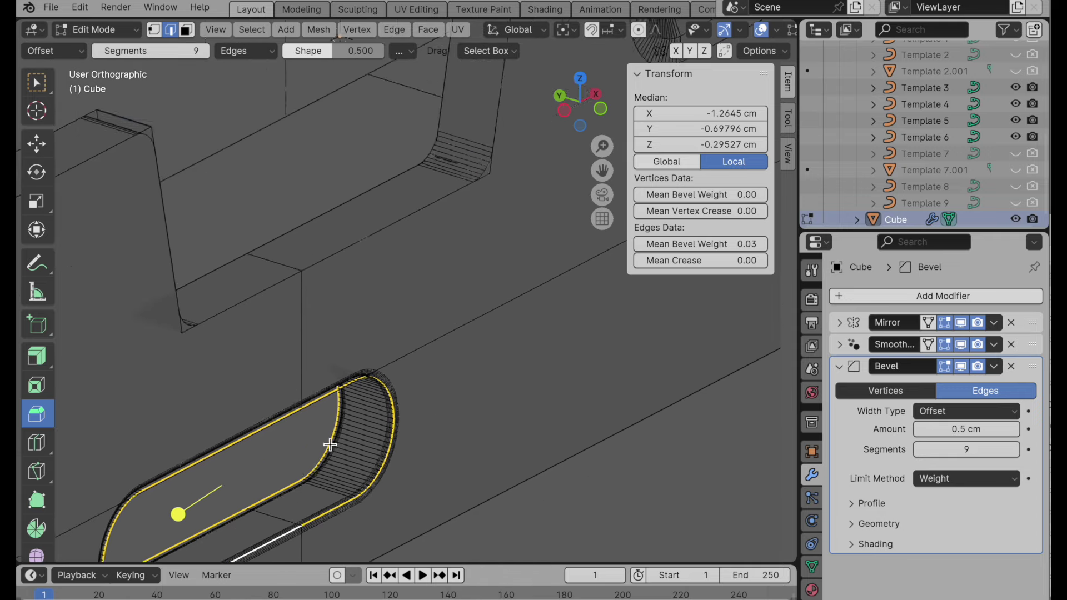
scroll(422, 364, "up", 5)
scroll(421, 363, "down", 4)
middle_click_drag(422, 358, 269, 511, "shift")
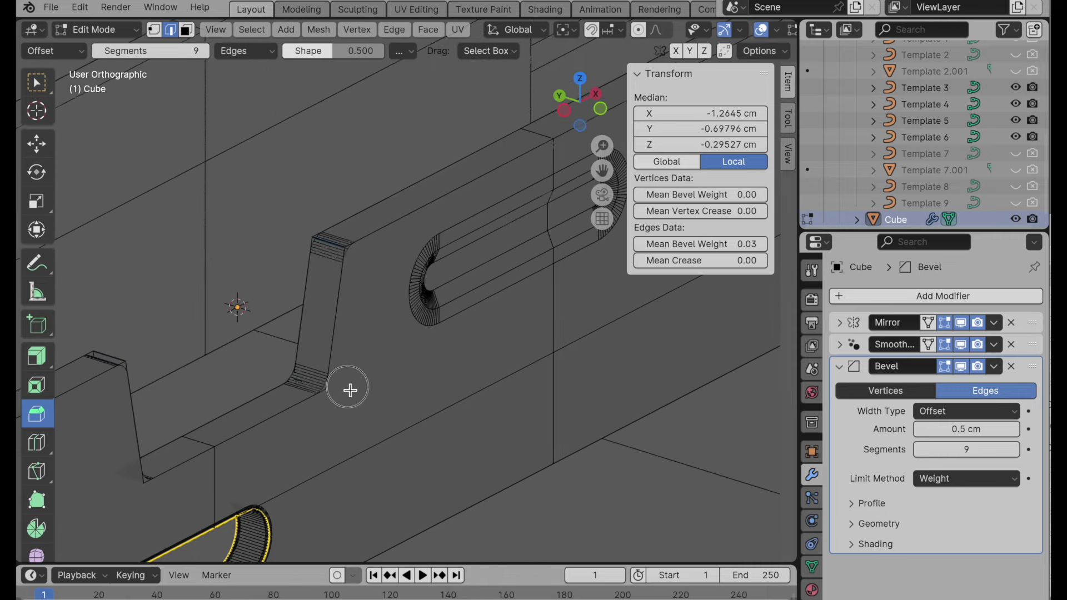
middle_click_drag(350, 388, 354, 302, "shift")
scroll(304, 393, "up", 2)
scroll(400, 260, "up", 2)
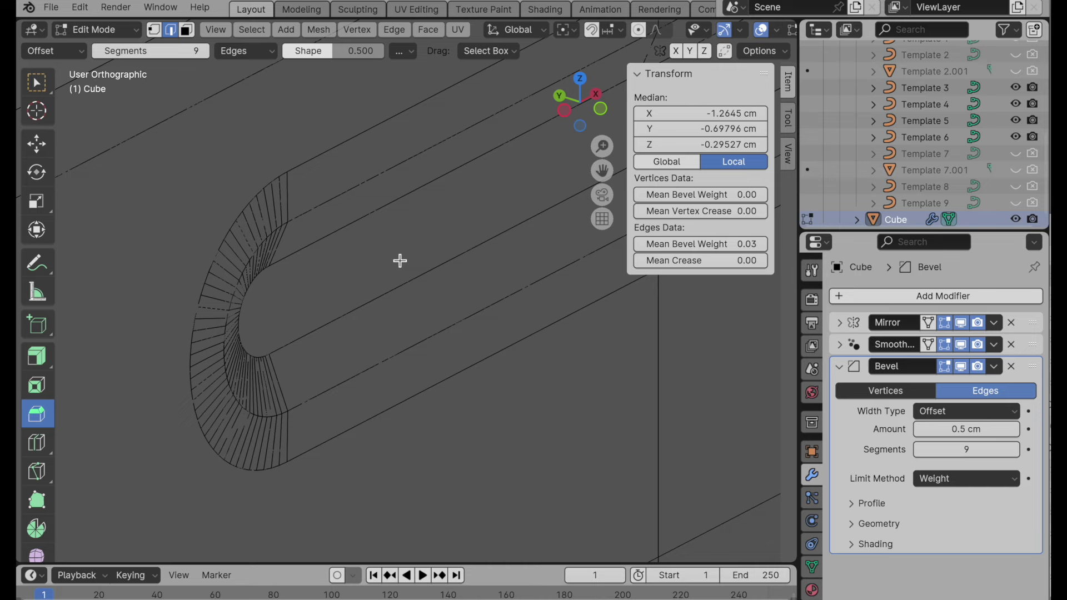
left_click(357, 380, "alt")
Step: Raise the rounded-end loop's Mean Bevel Weight to 0.05, then to 0.08
middle_click_drag(357, 382, 358, 414)
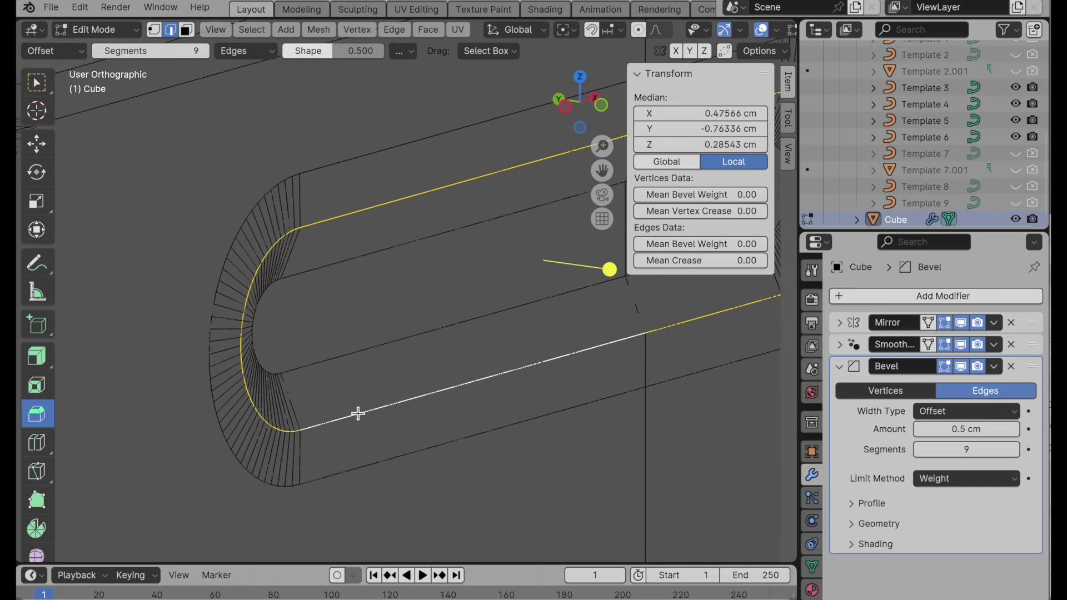
scroll(383, 367, "up", 2)
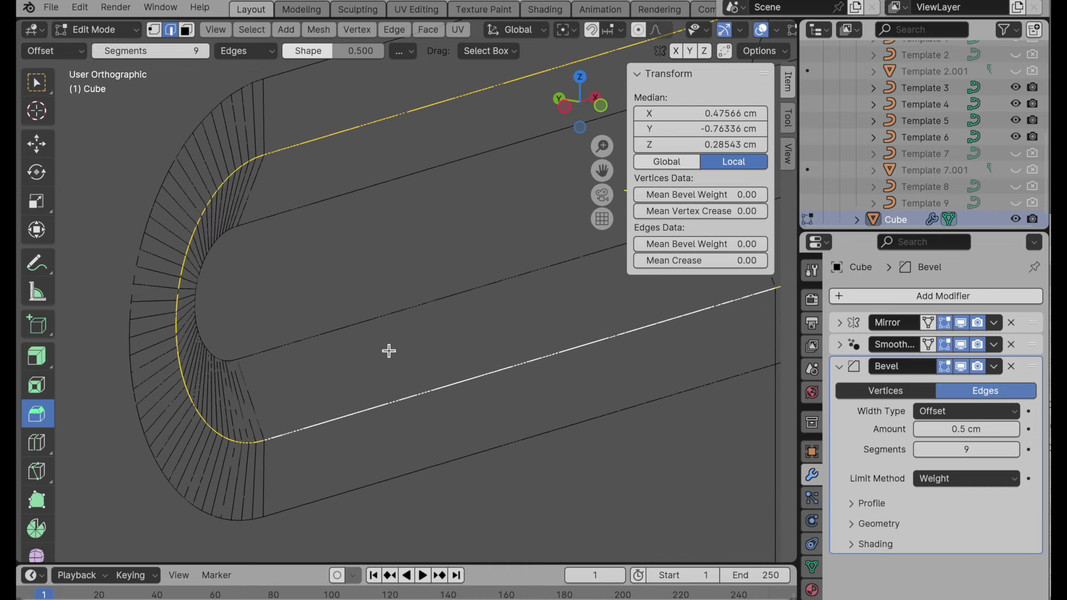
left_click(713, 246)
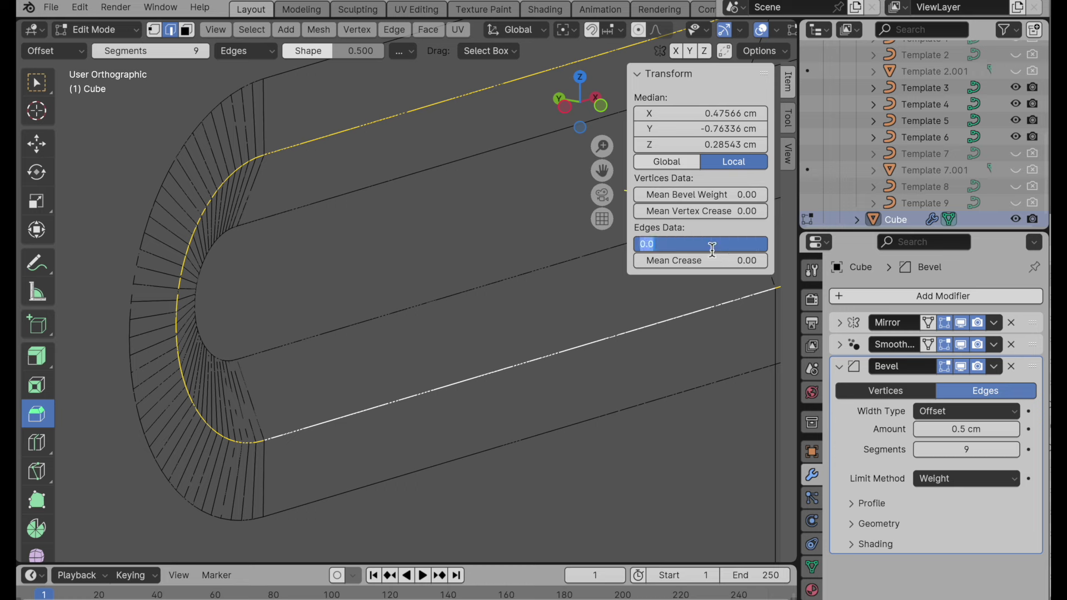
type(".05")
key("Return")
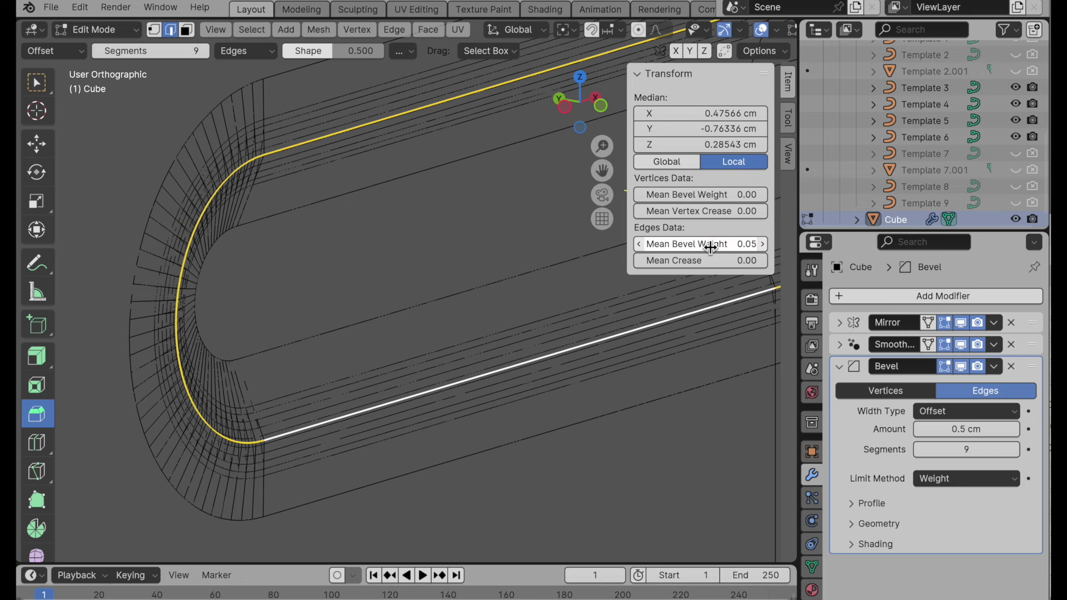
left_click(738, 247)
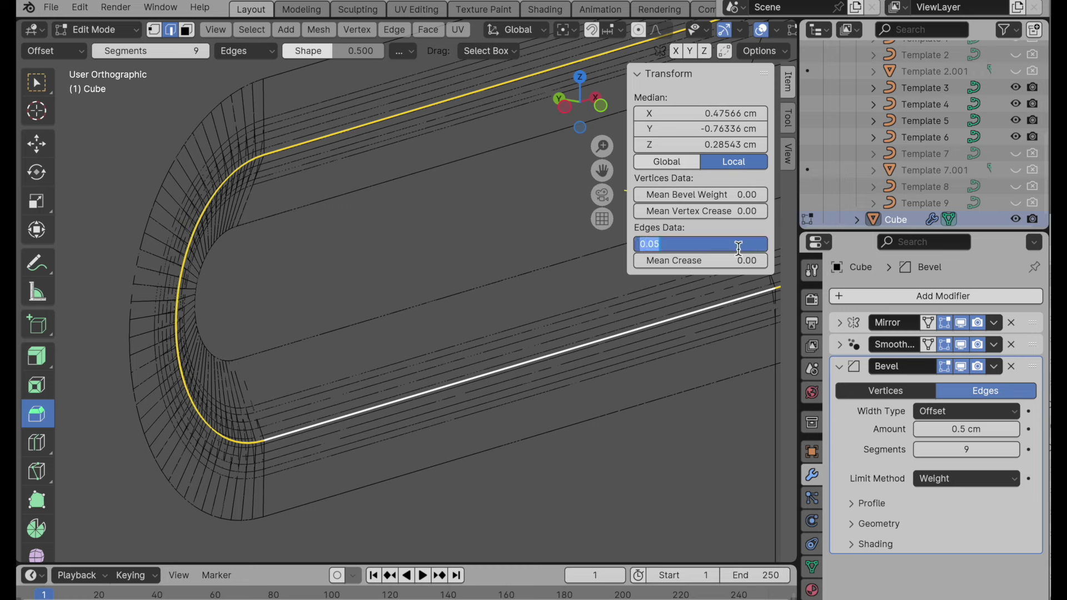
type(".08")
key("Return")
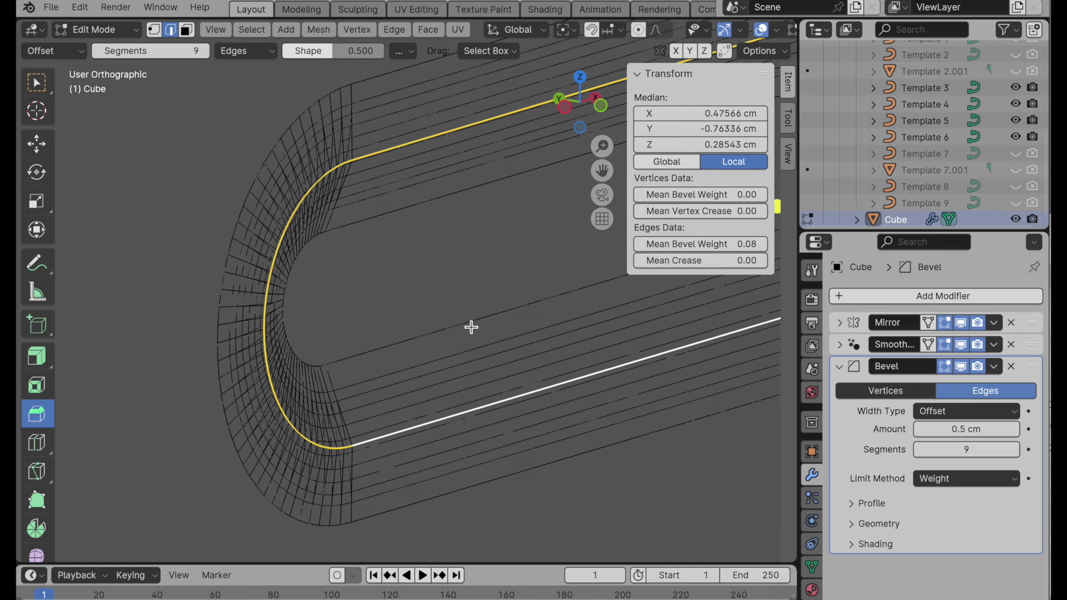
key("ctrl+z")
Step: Give the slot's inner edge loop a 0.02 bevel weight and orbit out to check the thinner rim
scroll(300, 353, "down", 5, "ctrl")
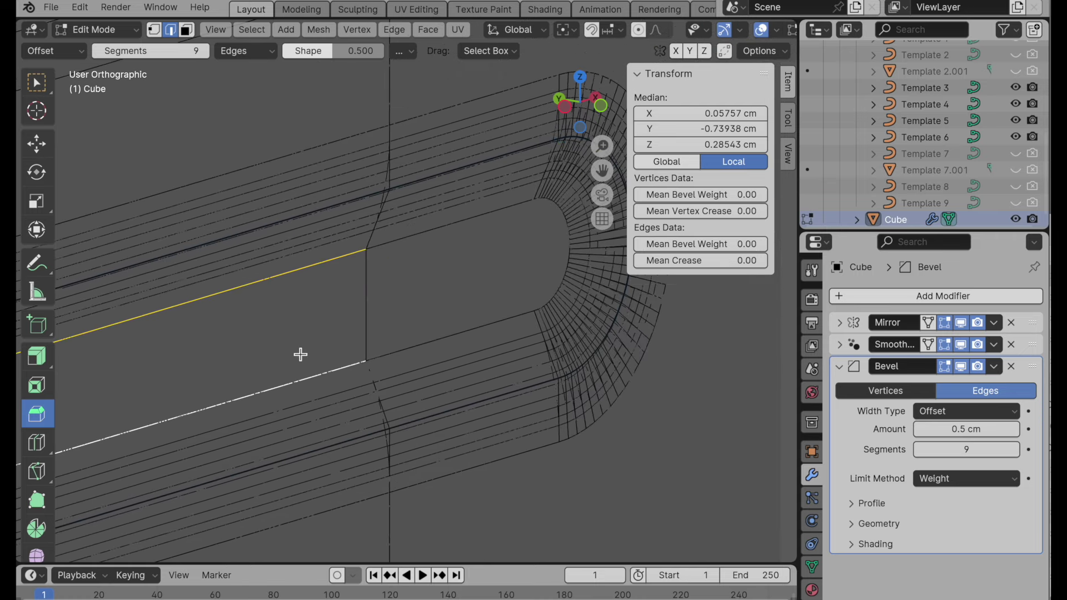
left_click(411, 339, "alt")
scroll(411, 338, "up", 5, "ctrl")
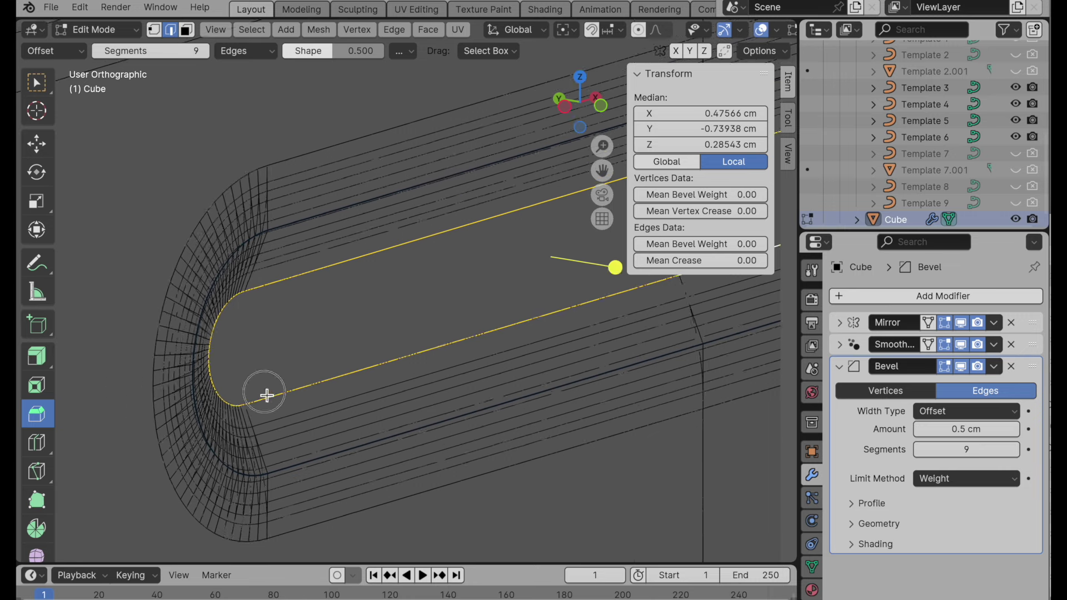
left_click(701, 248)
type(".")
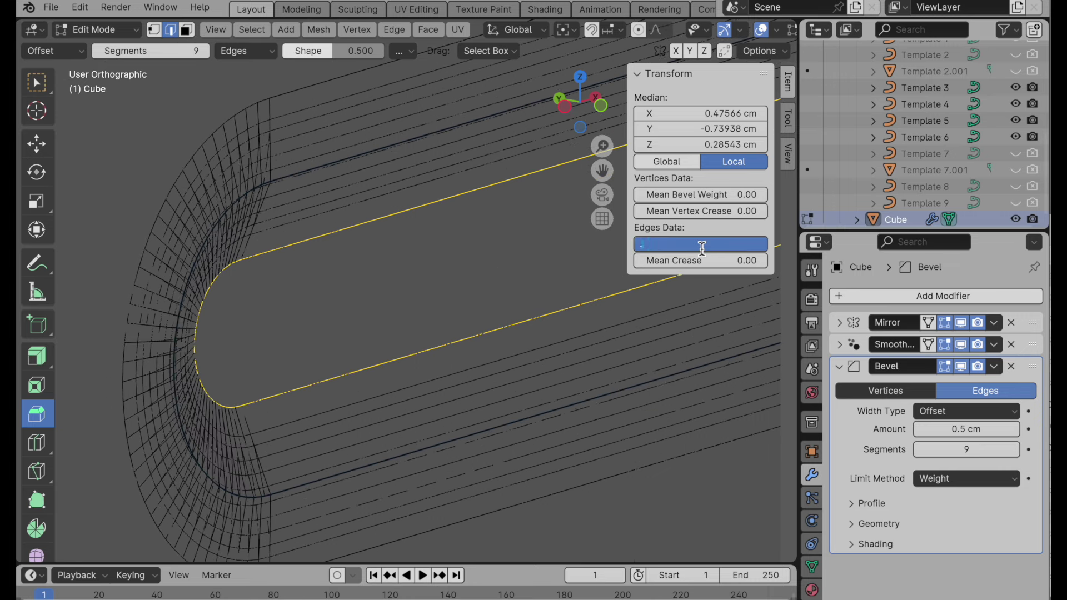
type("02")
key("Return")
middle_click_drag(315, 388, 408, 310)
scroll(409, 310, "down", 3, "ctrl")
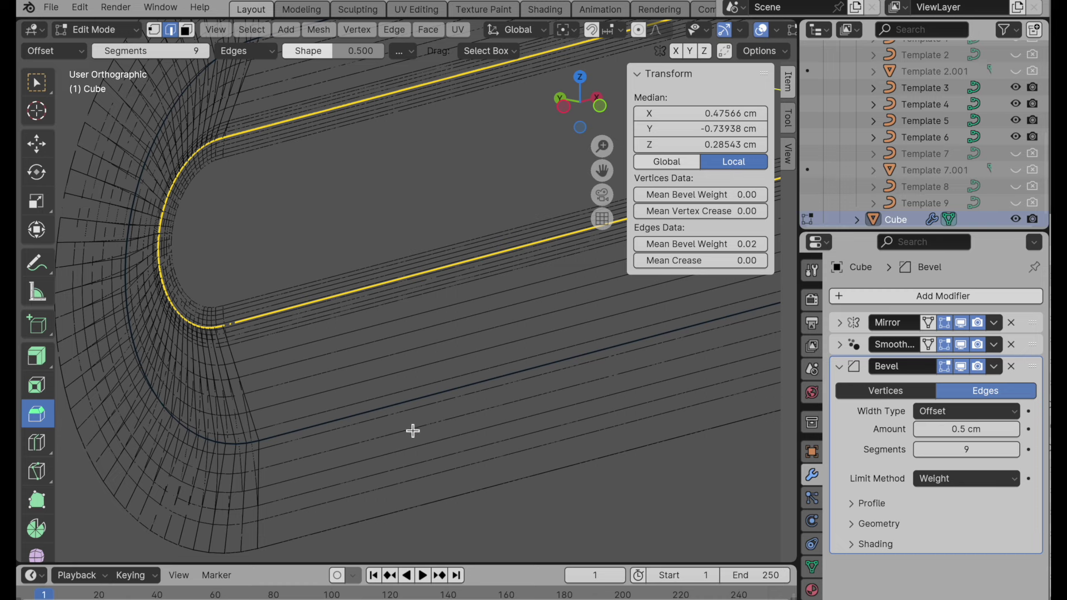
scroll(412, 485, "down", 4)
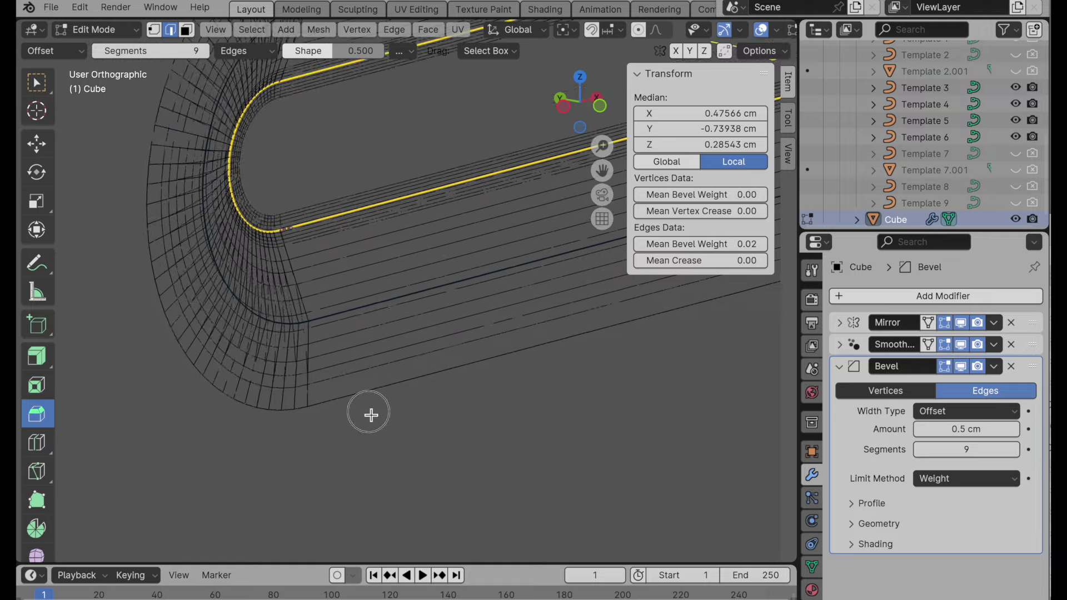
scroll(402, 410, "down", 6)
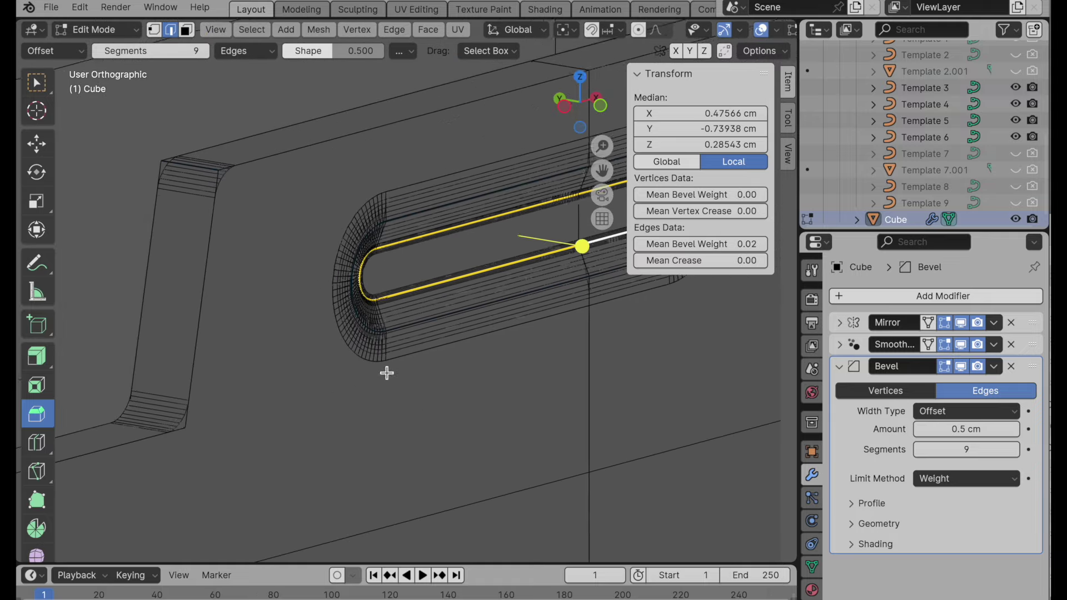
scroll(314, 430, "down", 2)
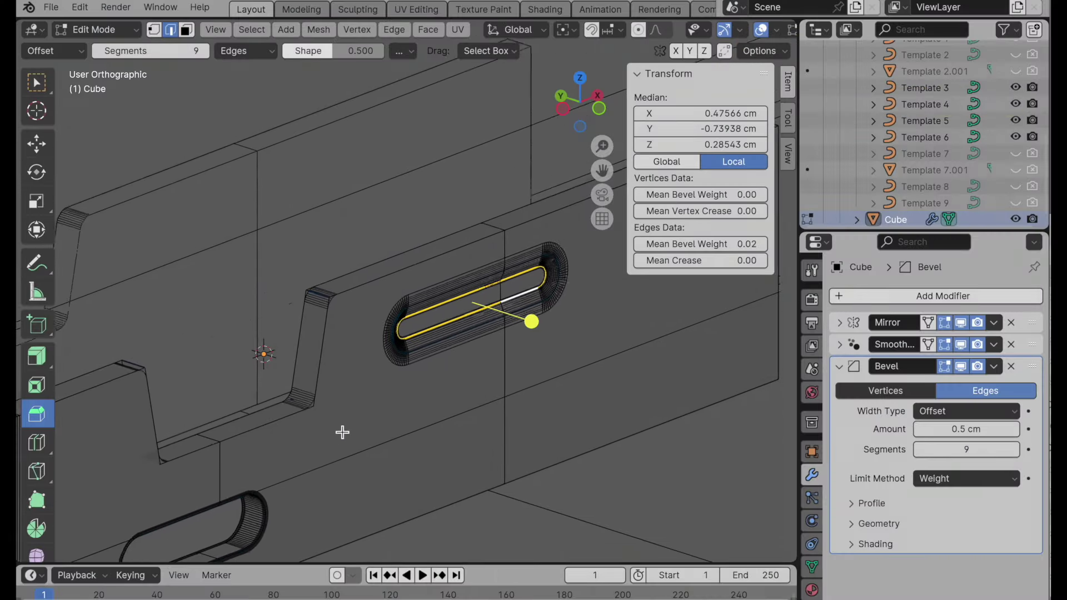
middle_click_drag(342, 432, 433, 308)
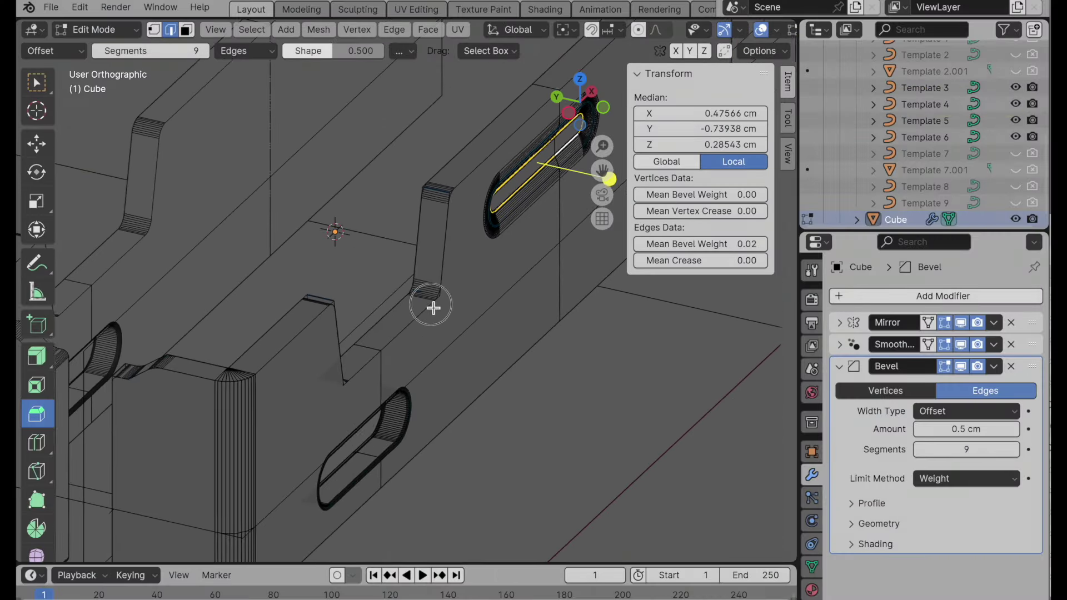
scroll(453, 257, "up", 3)
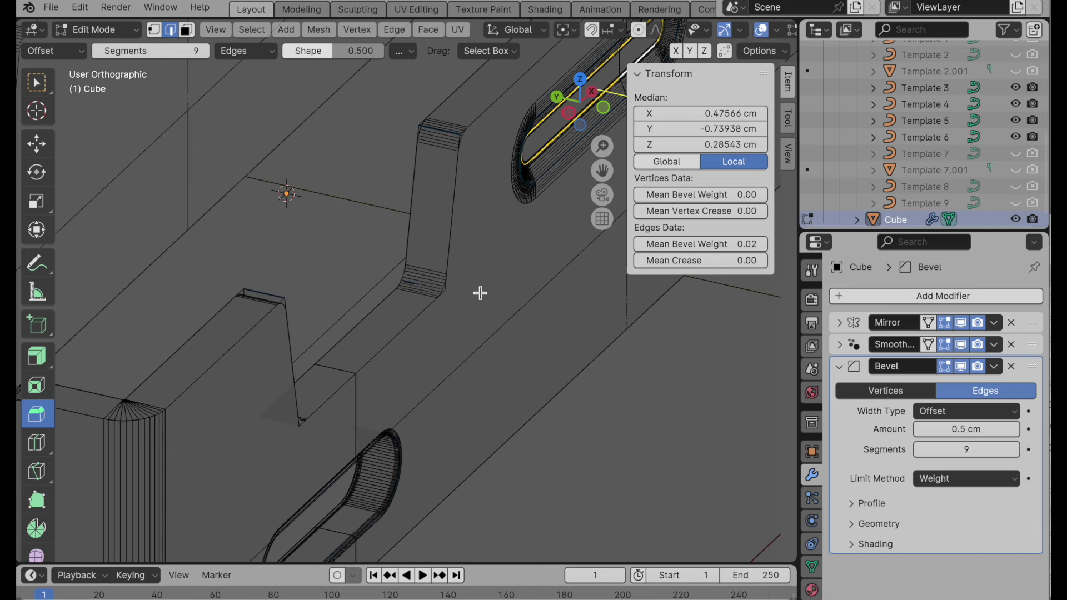
Step: Clear the edge selection and select the notched profile's face loop in face mode
left_click(416, 318, "alt")
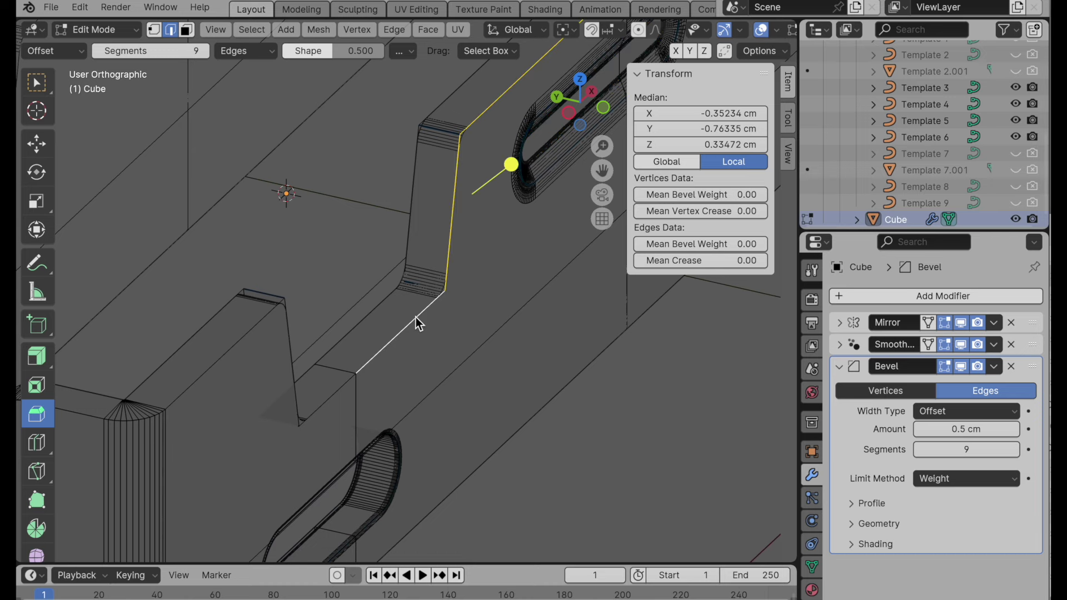
left_click(340, 392, "alt+shift")
key("alt+a")
scroll(402, 289, "up", 2)
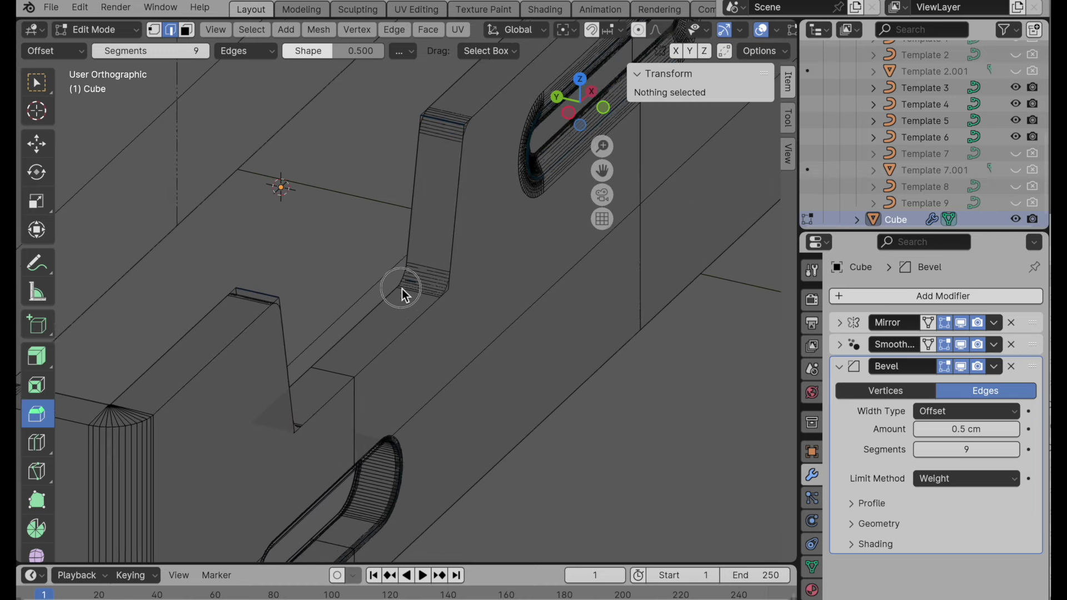
left_click(187, 29)
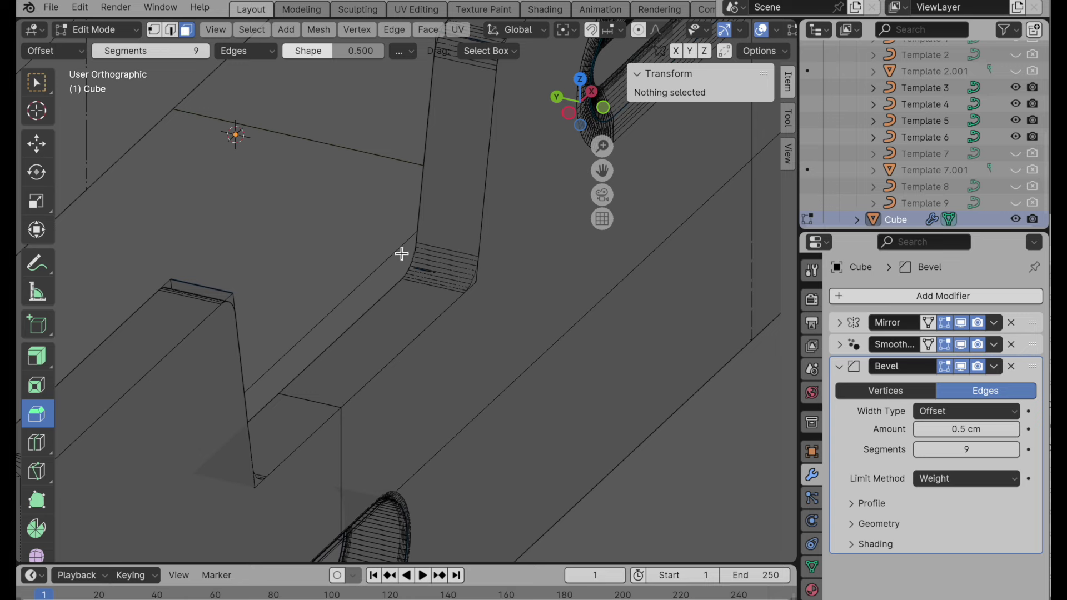
left_click(433, 273, "alt")
Step: Turn the face loop into its boundary edges with Select Boundary Loop
scroll(424, 270, "down", 6)
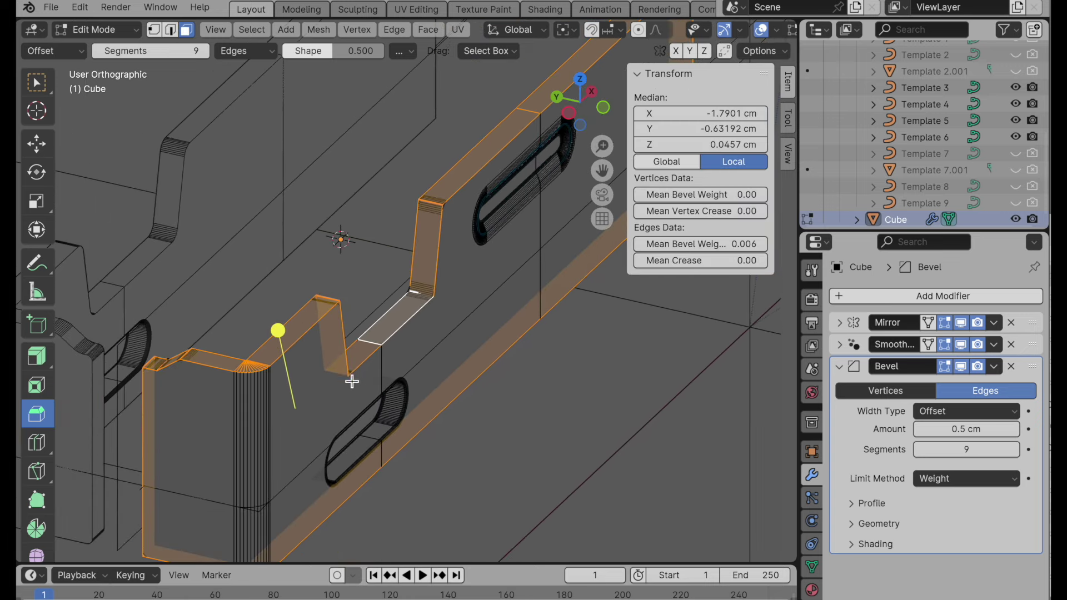
middle_click_drag(352, 381, 321, 389, "shift")
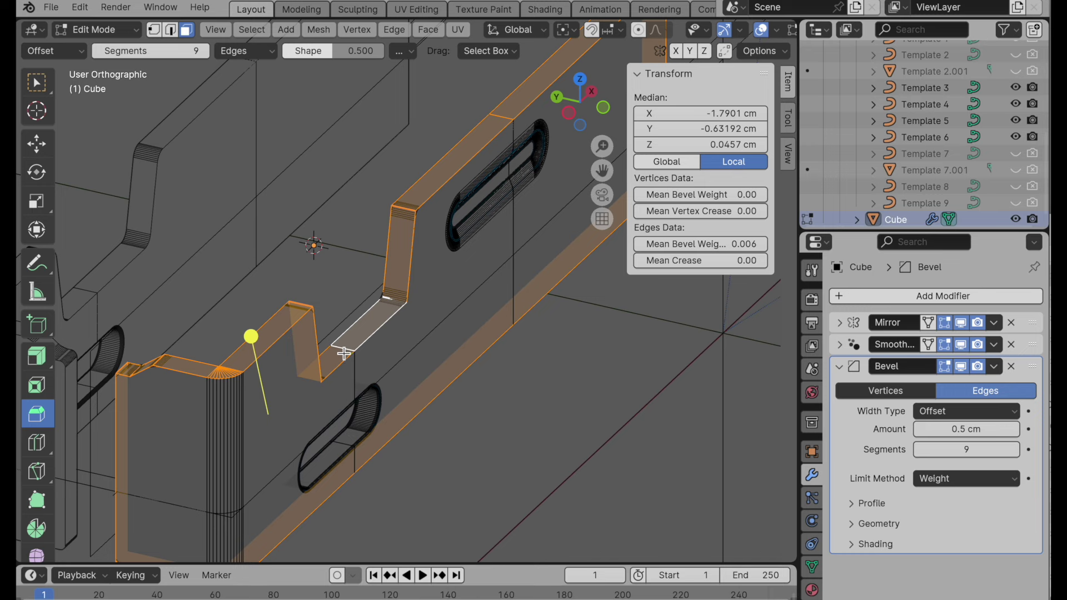
scroll(345, 353, "up", 4)
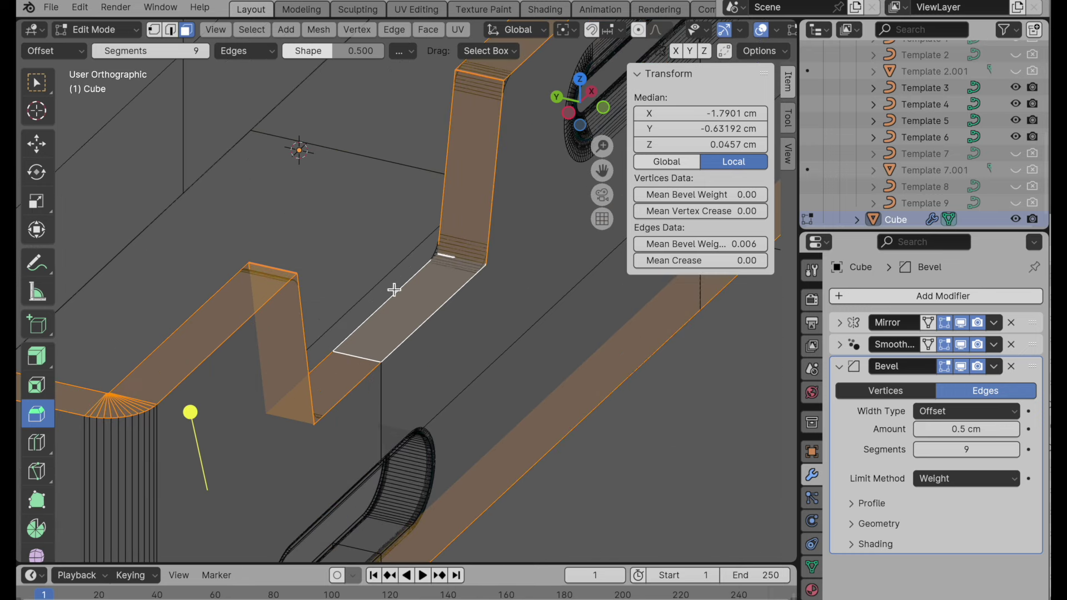
left_click(249, 31)
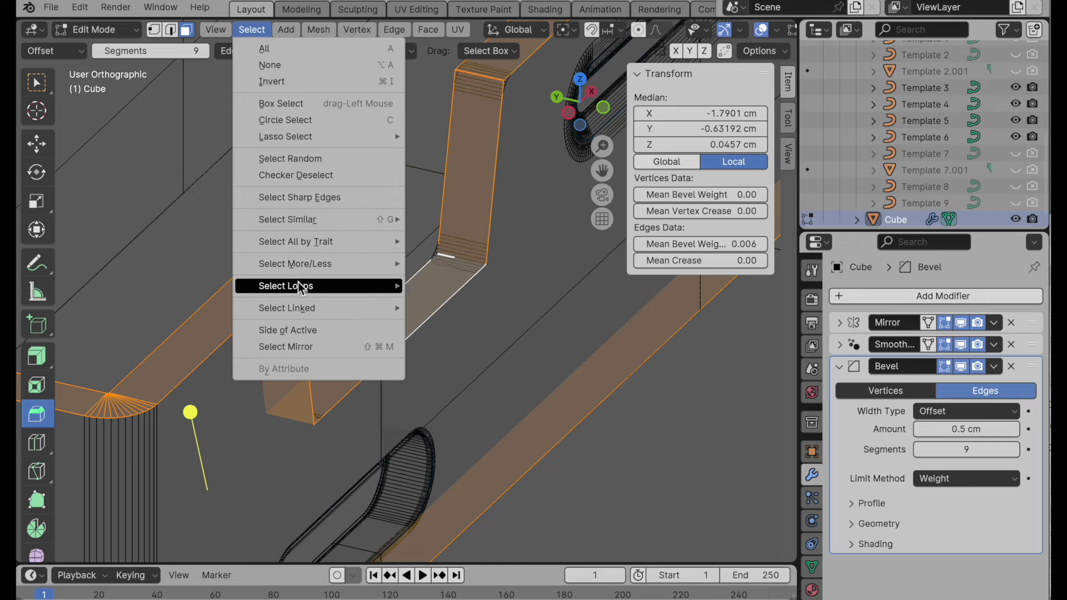
mouse_move(298, 286)
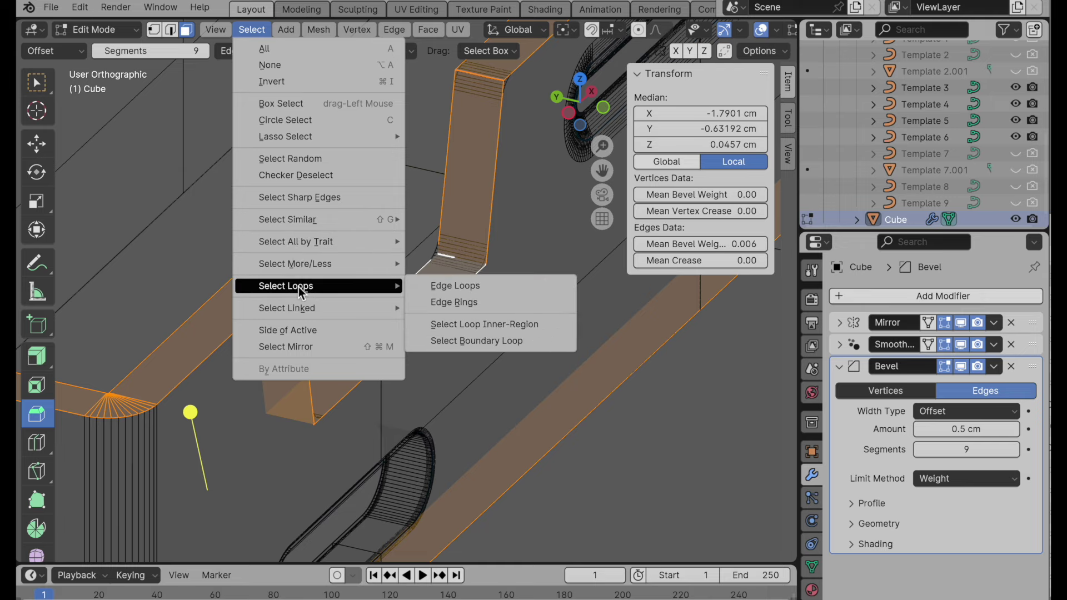
left_click(465, 343)
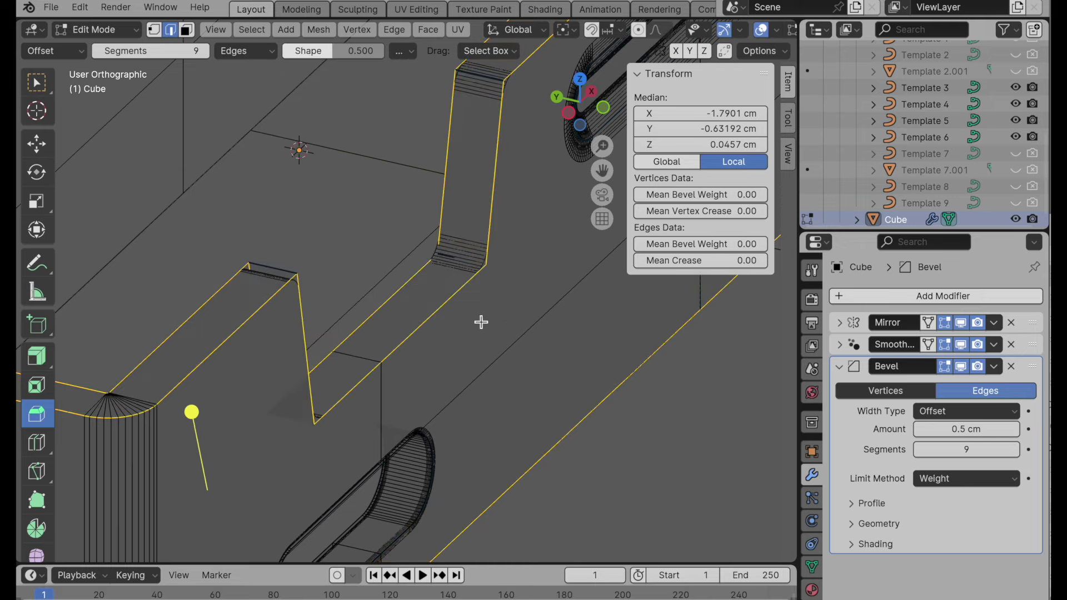
Step: Give the boundary edges a Mean Bevel Weight of 0.02
scroll(486, 300, "up", 5)
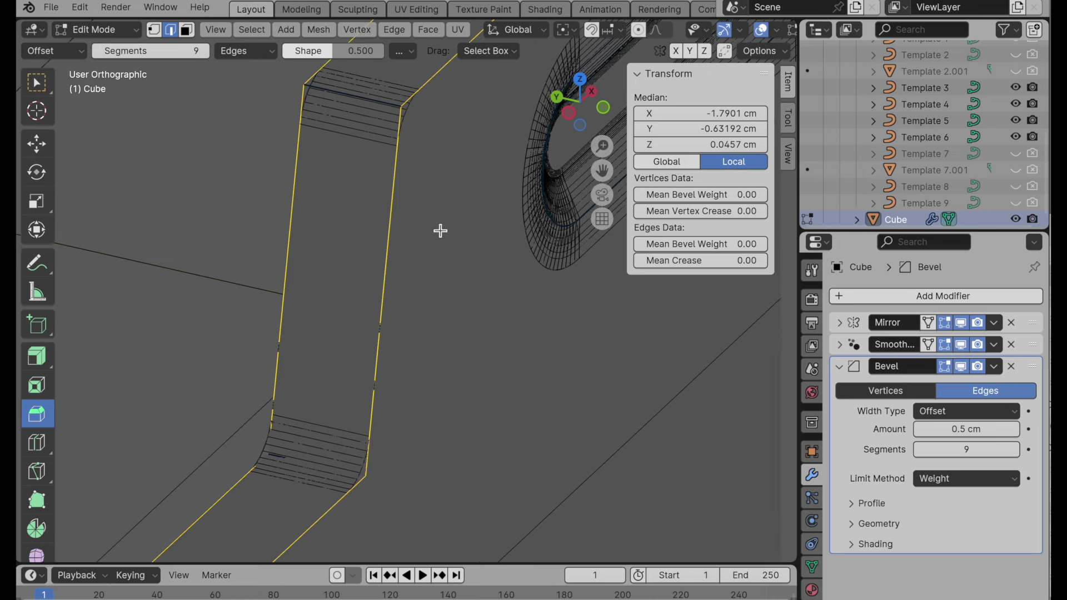
left_click(707, 244)
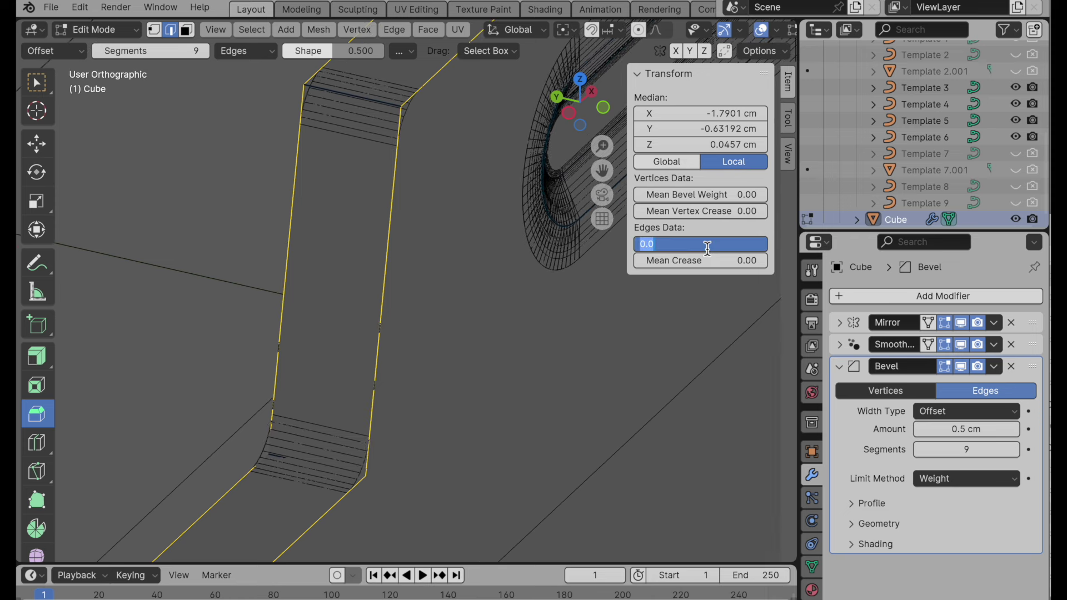
key("BackSpace")
type(".02")
key("Return")
Step: Inspect the narrower bevel, undo the weight, and show the Object Data properties
middle_click_drag(428, 225, 410, 204)
scroll(458, 129, "up", 5)
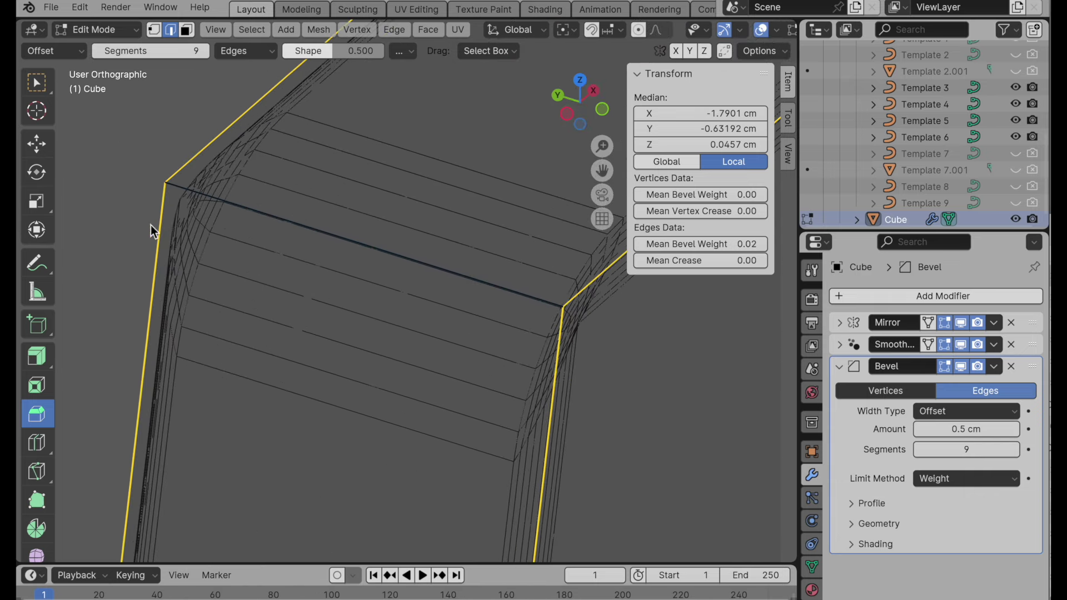
scroll(228, 219, "down", 6)
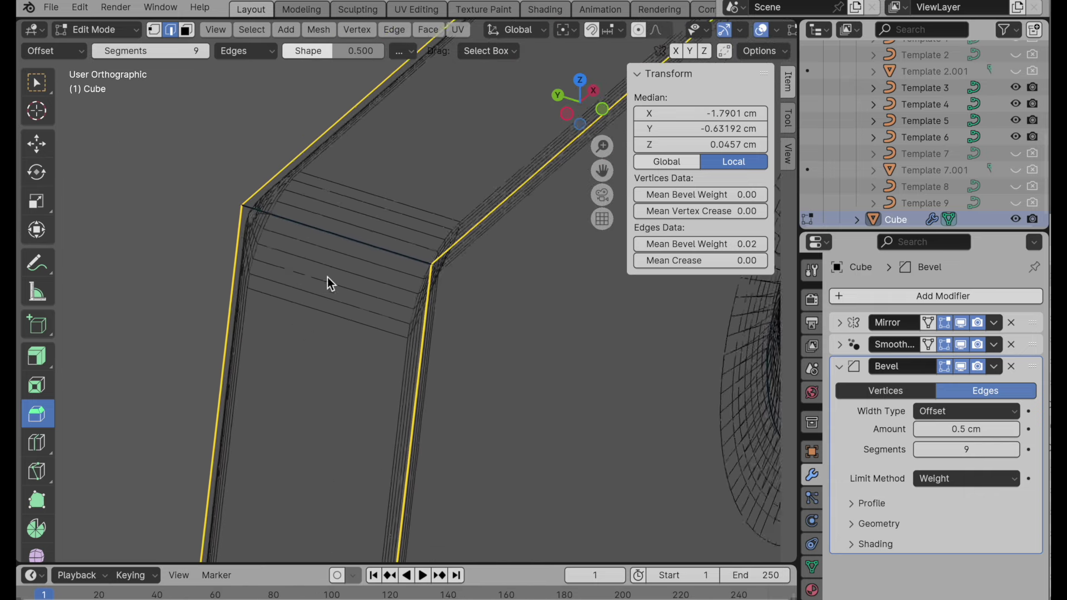
middle_click_drag(384, 299, 335, 242, "shift")
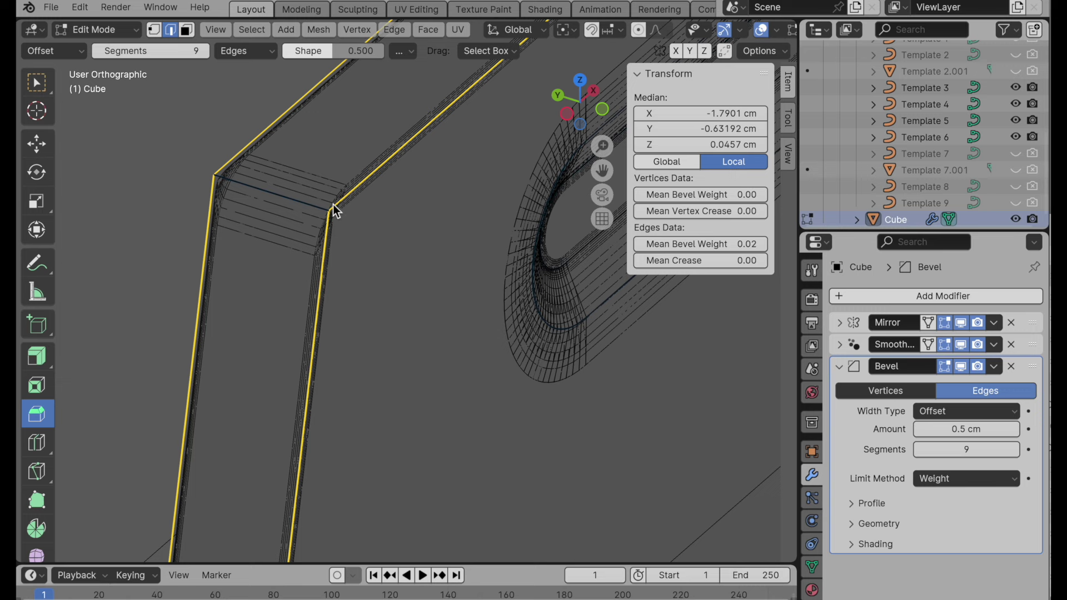
key("ctrl+z")
scroll(378, 205, "down", 5)
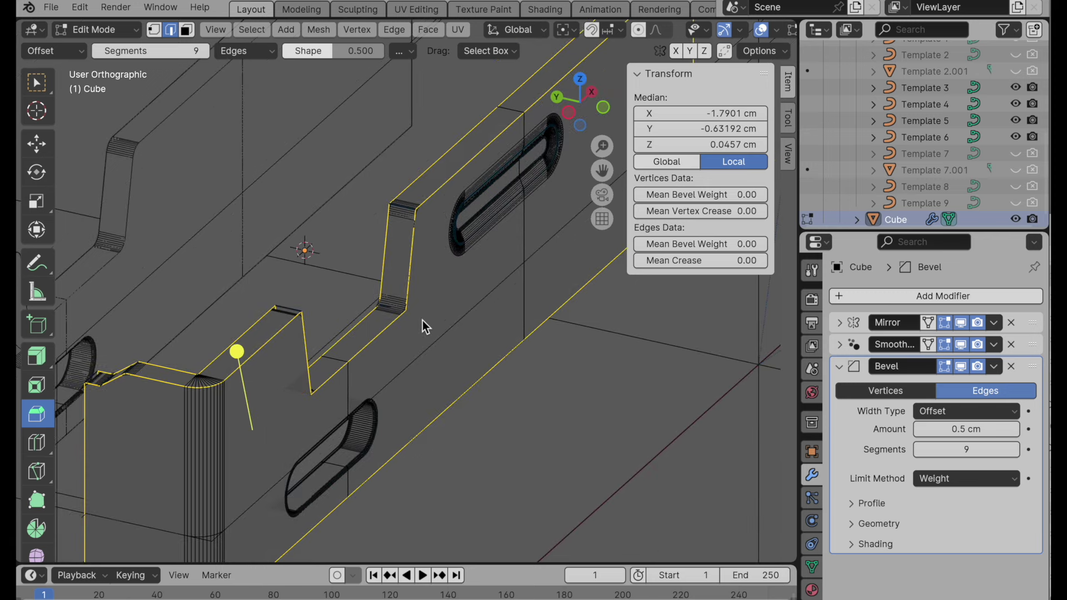
left_click(812, 566)
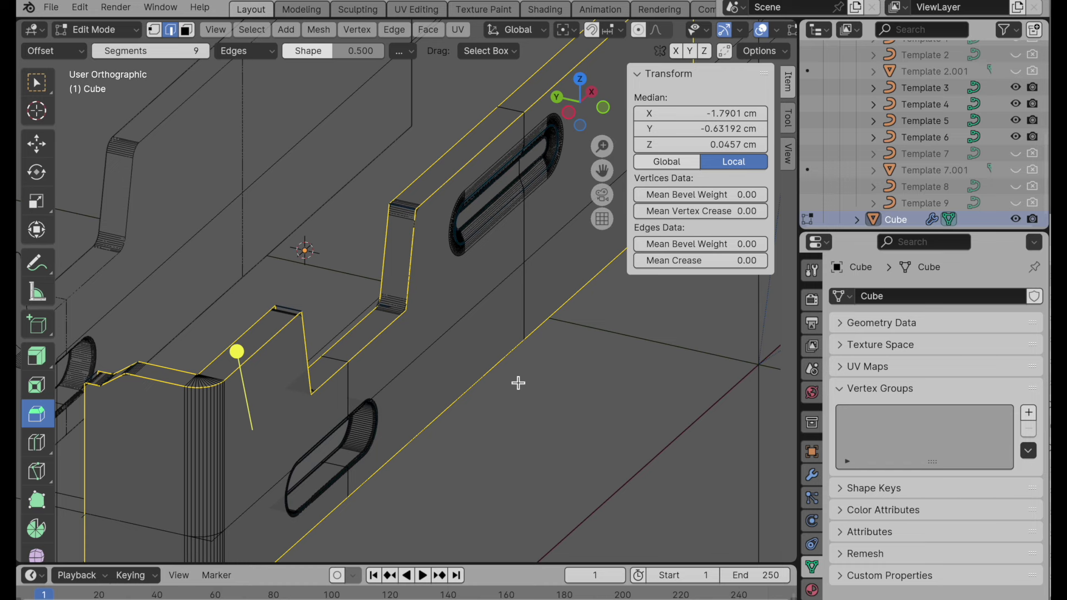
Step: Select all vertices in vertex mode and hide the transform sidebar
left_click(154, 30)
key("a")
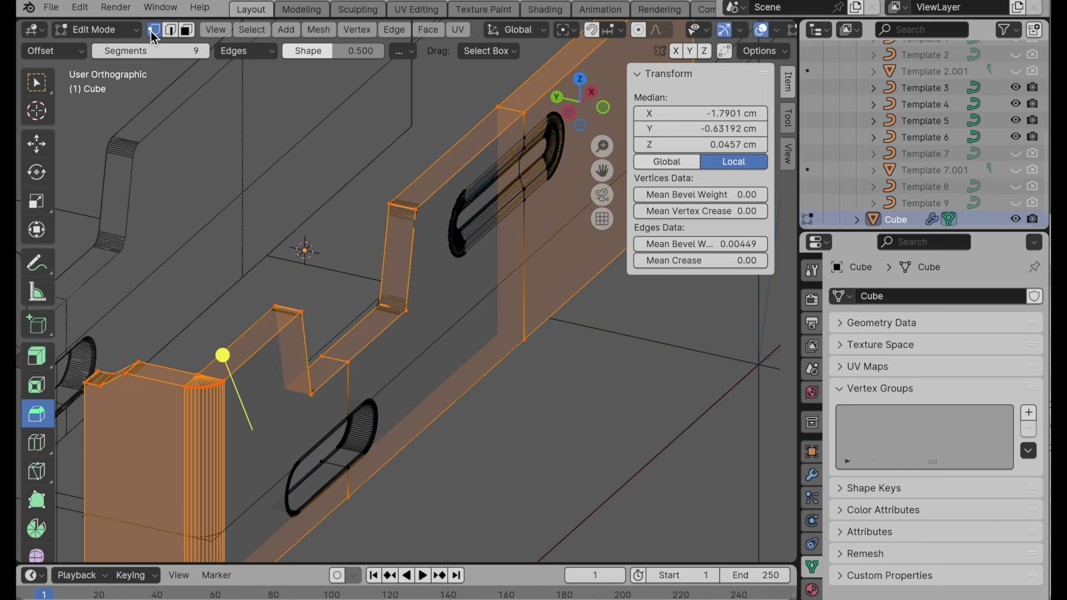
scroll(316, 378, "up", 1)
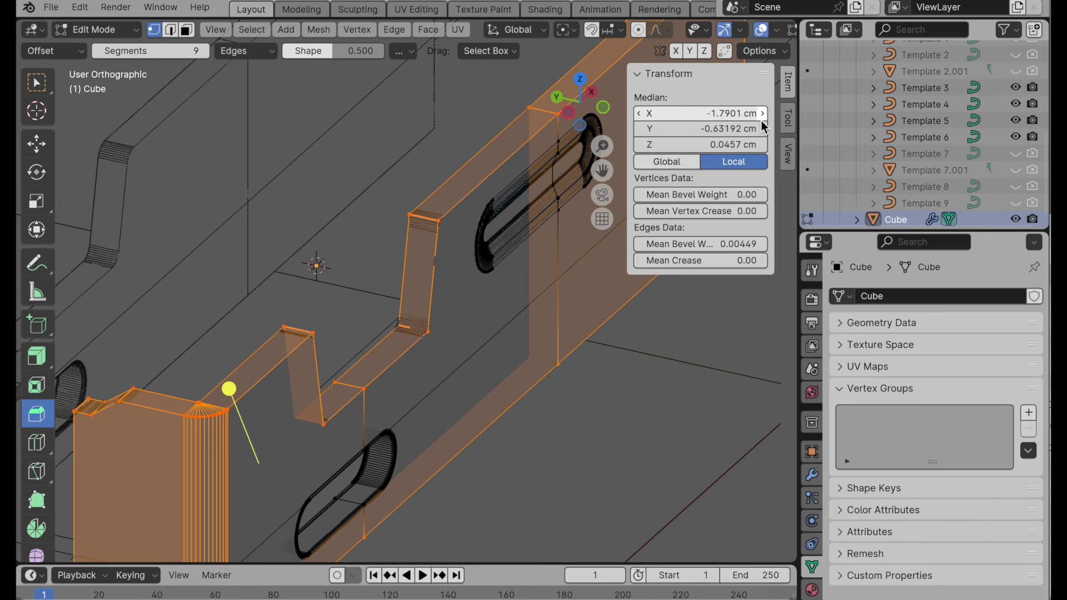
key("n")
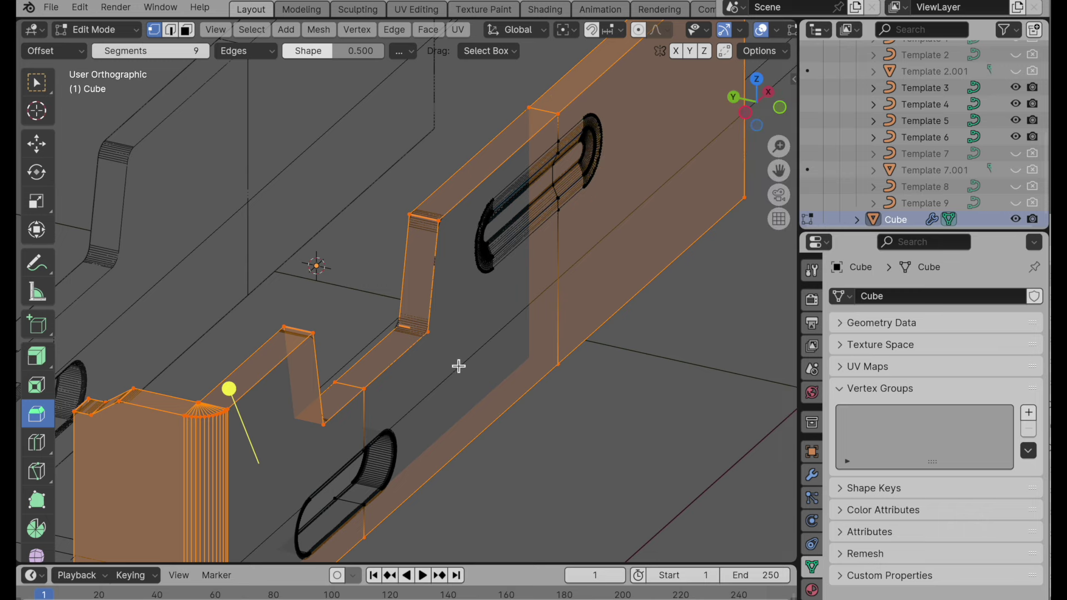
Step: Orbit and zoom in to inspect the orange zig-zag strip up close
middle_click_drag(460, 365, 581, 275, "shift")
scroll(509, 229, "up", 3)
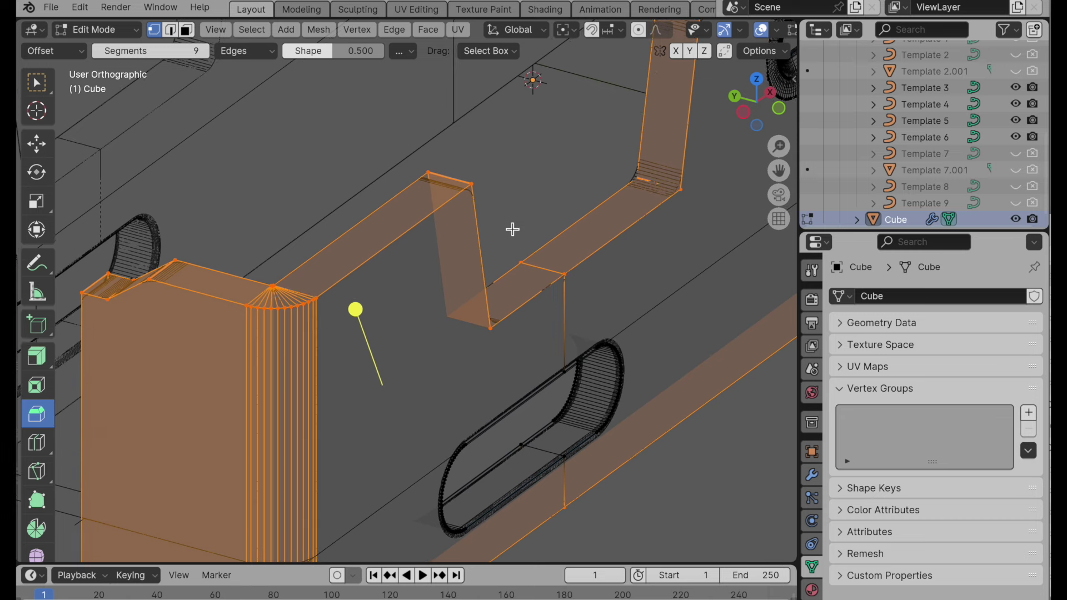
scroll(509, 231, "down", 2)
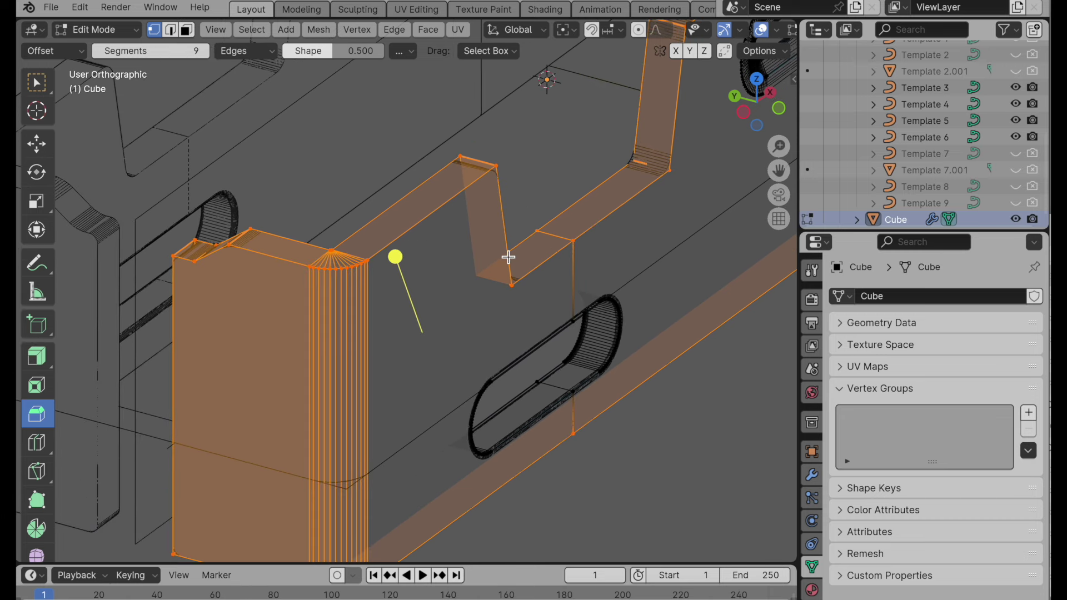
scroll(628, 305, "up", 6)
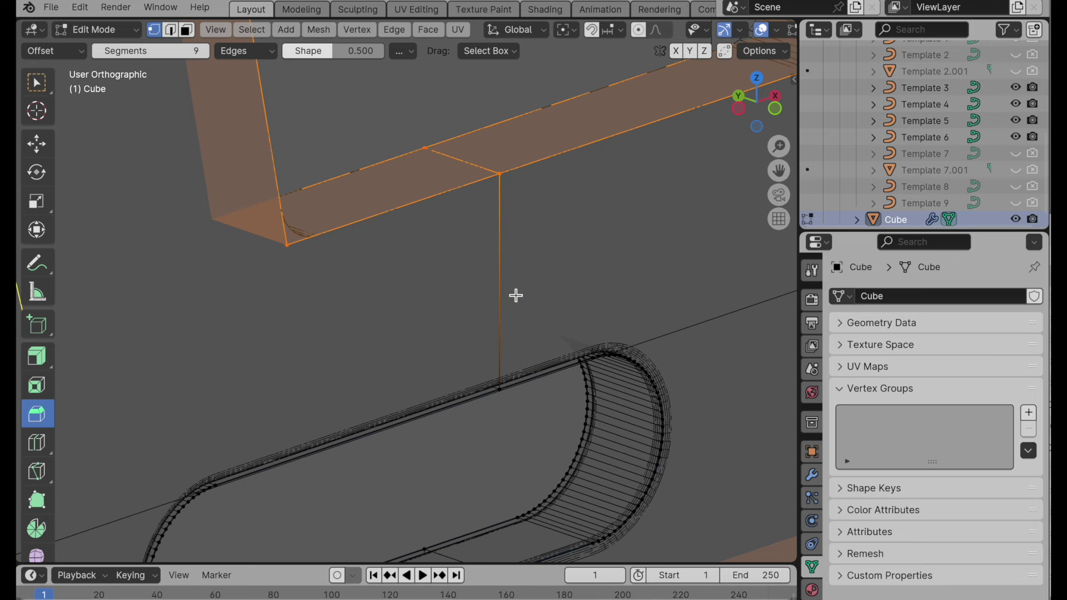
scroll(516, 296, "down", 3)
middle_click_drag(469, 350, 429, 384)
scroll(547, 258, "up", 2)
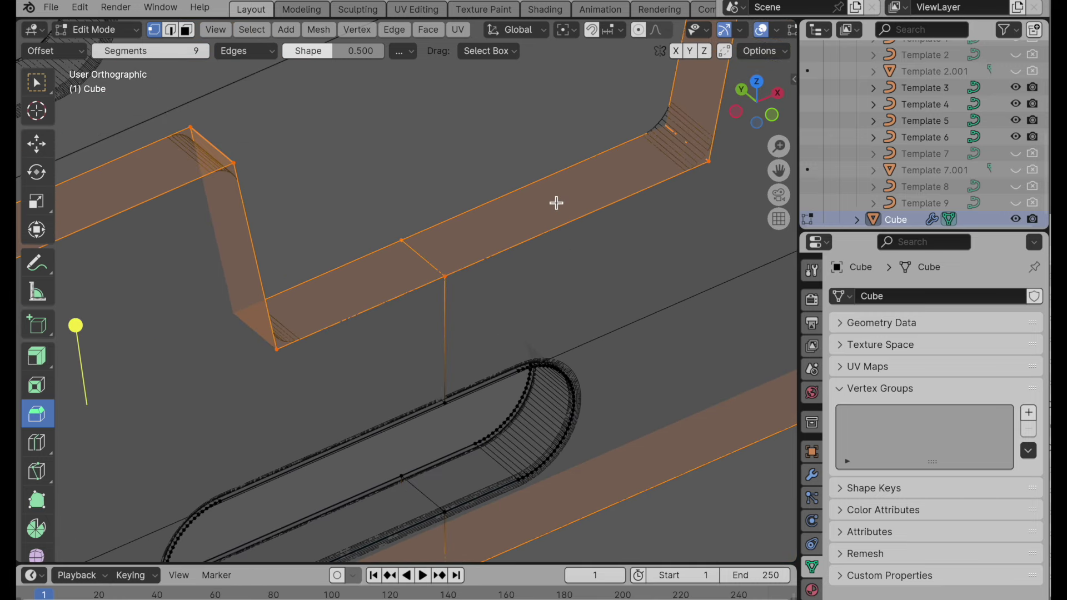
scroll(555, 200, "down", 2)
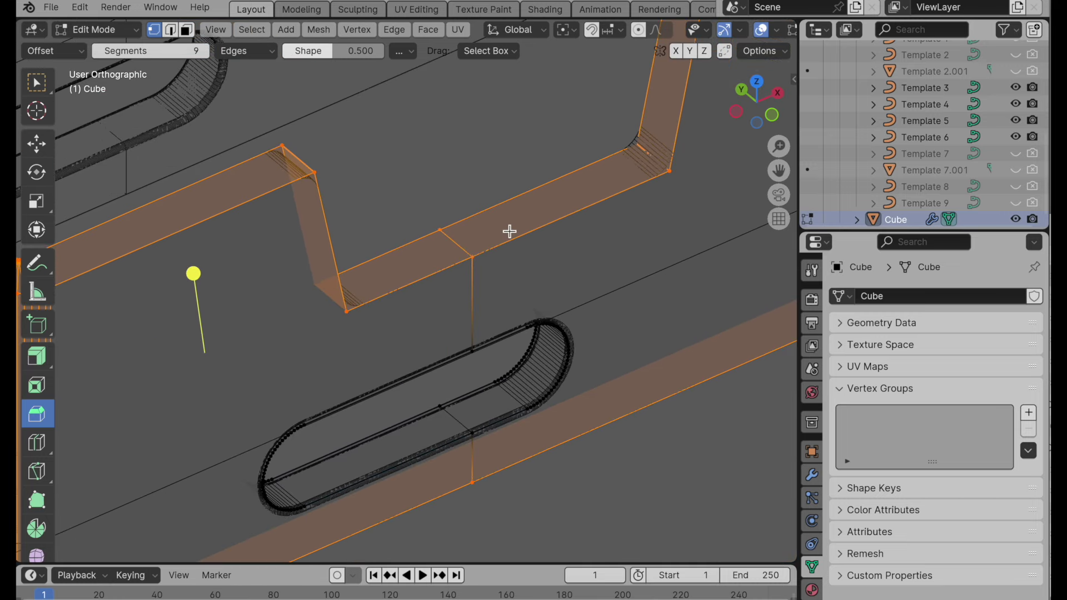
middle_click_drag(510, 231, 502, 270)
scroll(489, 289, "down", 4)
middle_click_drag(462, 315, 530, 304)
scroll(530, 304, "up", 4)
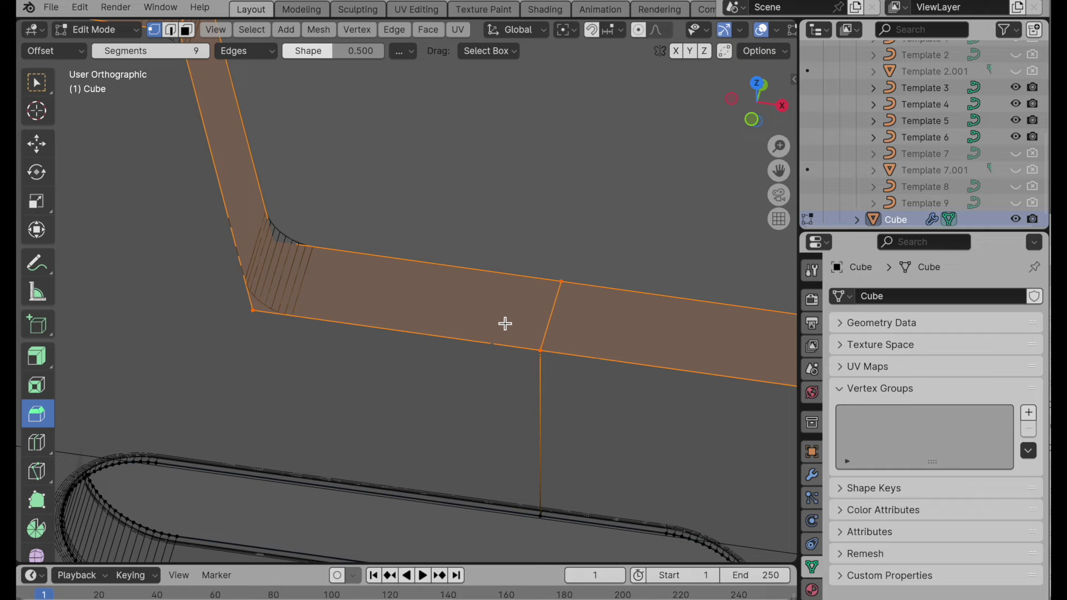
middle_click_drag(504, 323, 473, 311)
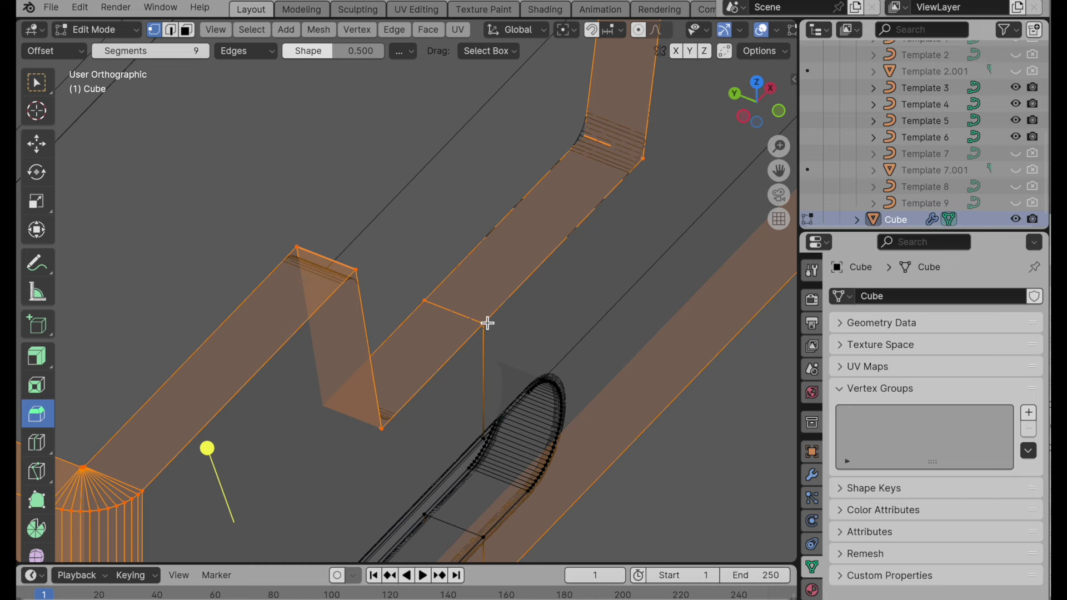
scroll(491, 286, "down", 4)
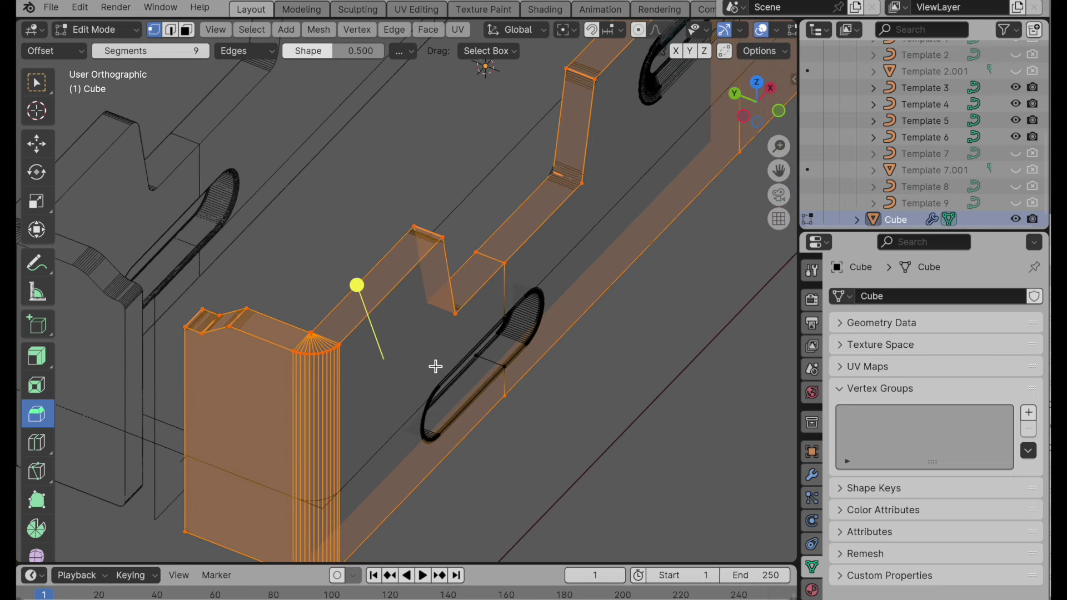
middle_click_drag(435, 367, 428, 363)
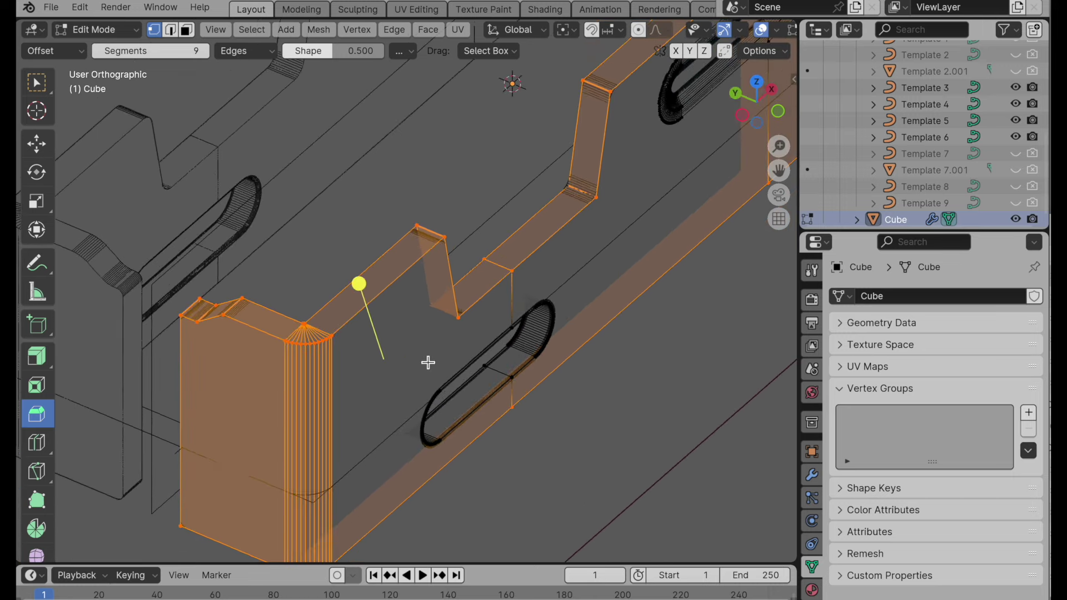
Step: Add a vertex group named Perimeter and assign the selected vertices to it
left_click(1029, 413)
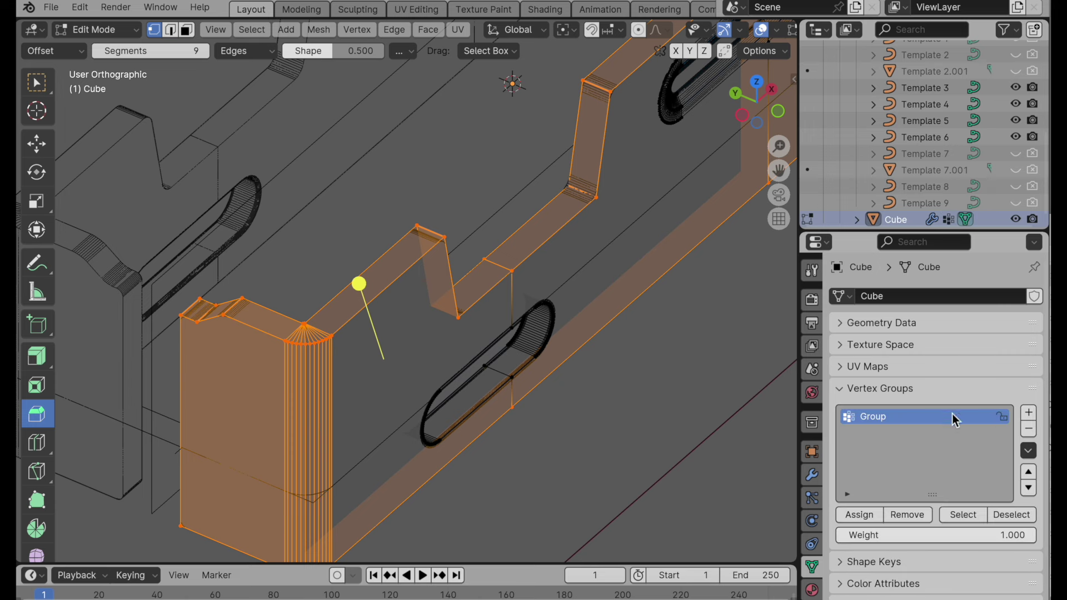
double_click(865, 416)
type("Be")
key("Return")
left_click(862, 515)
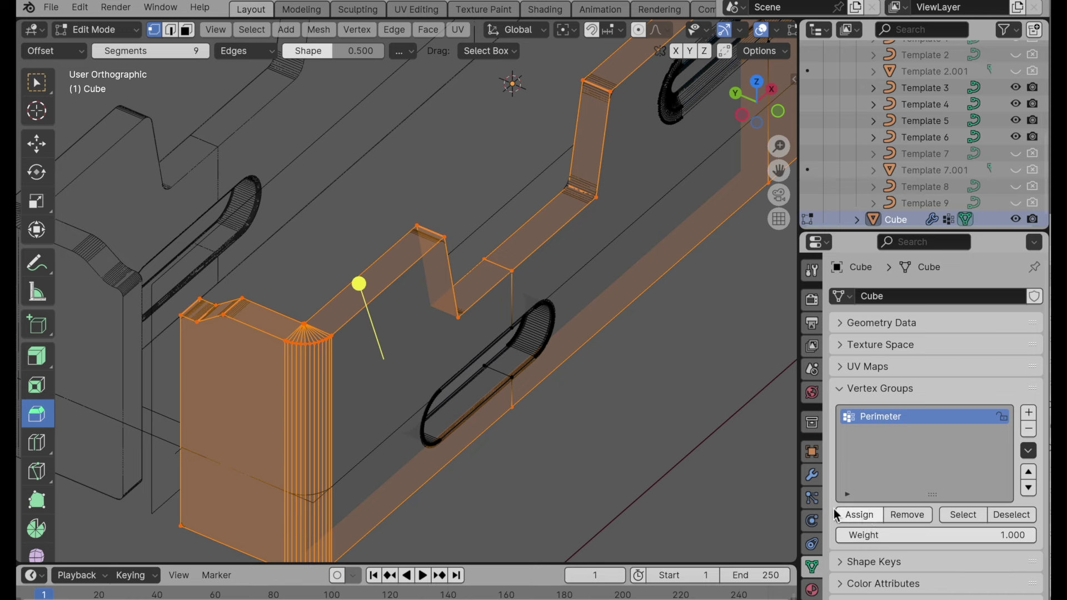
scroll(522, 233, "up", 3)
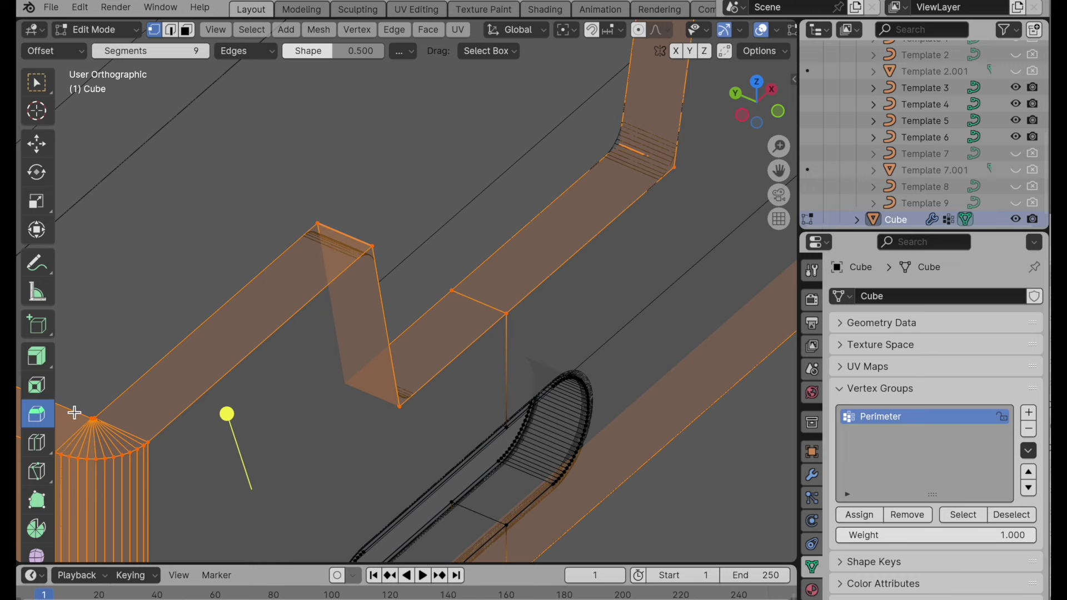
Step: Loop-cut a new edge loop along the middle of the zig-zag strip
left_click(38, 443)
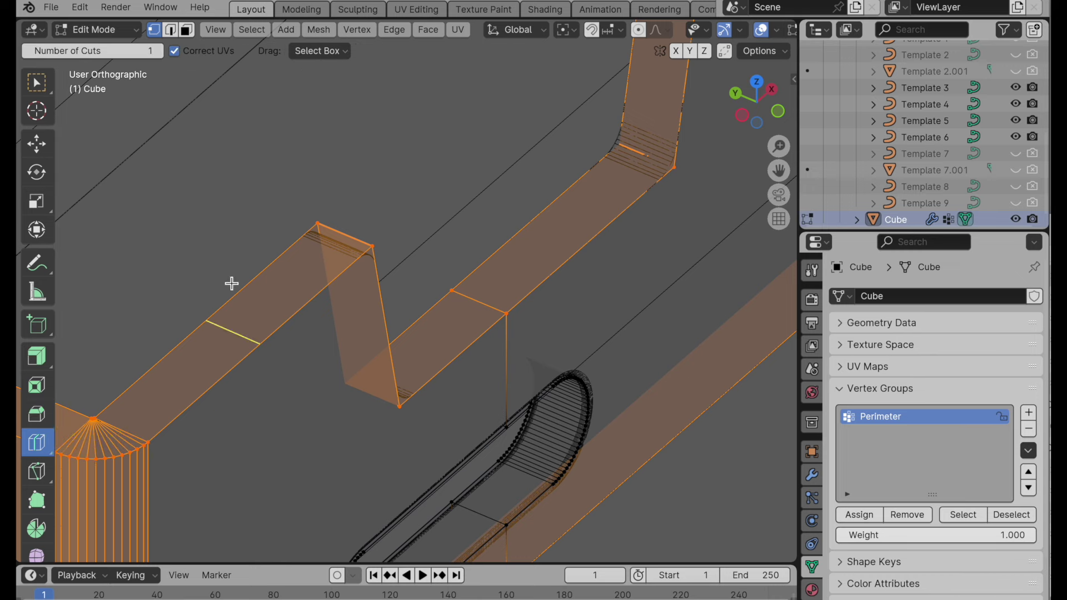
left_click(345, 247)
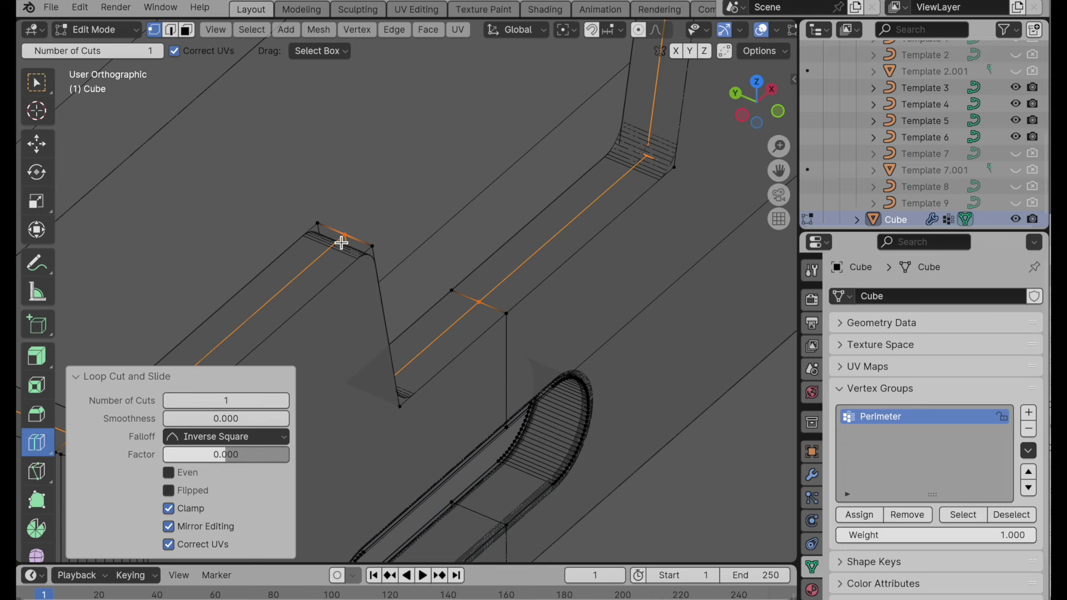
key("shift+space")
key("g")
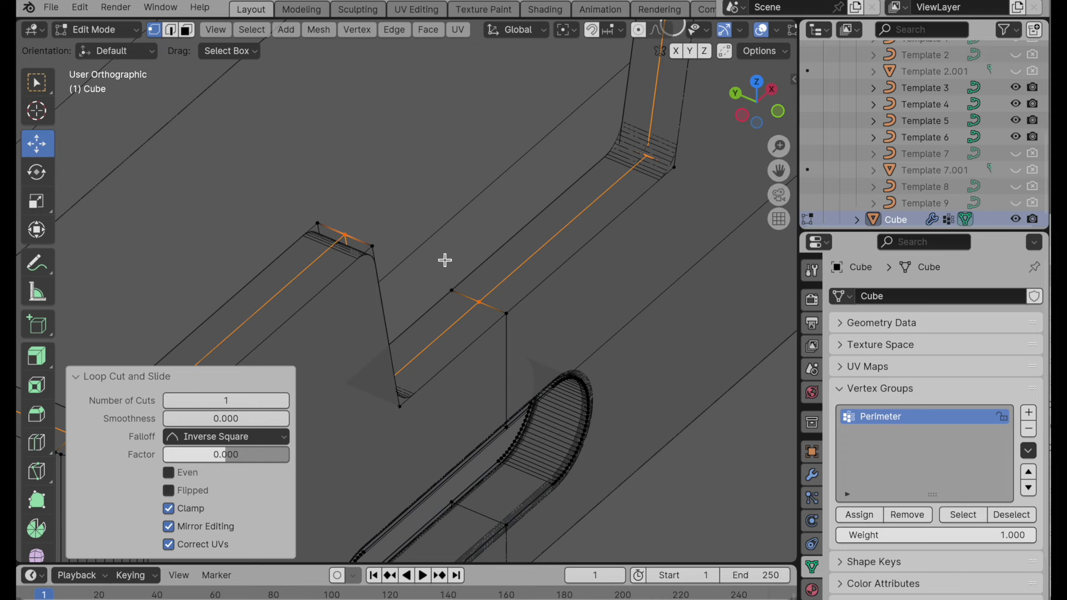
Step: Select the Perimeter group's vertices, test deselecting the middle loop, then reselect the group
left_click(959, 517)
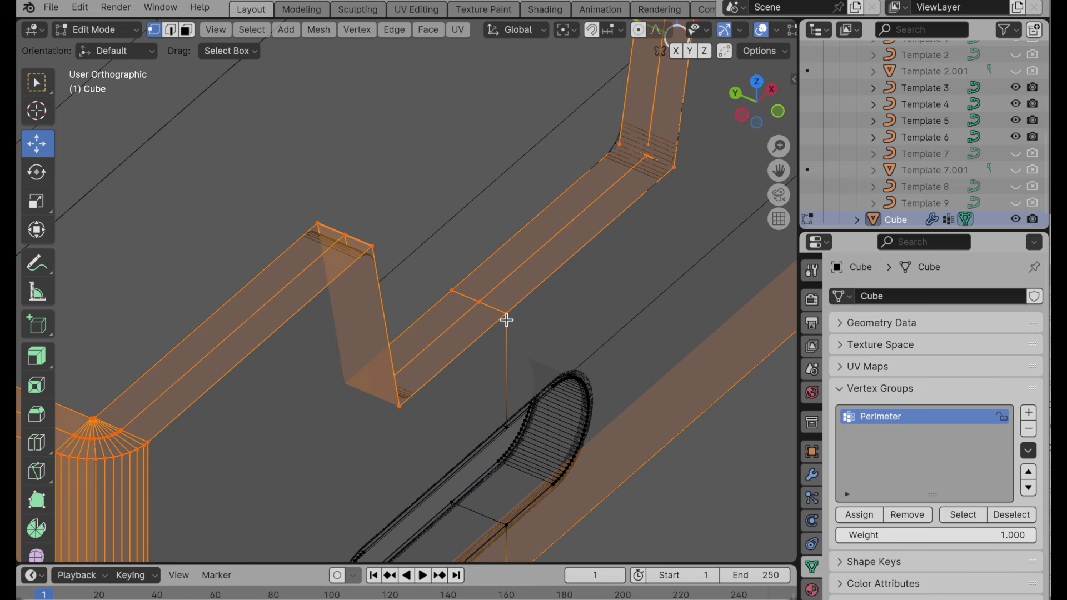
left_click(498, 284, "alt")
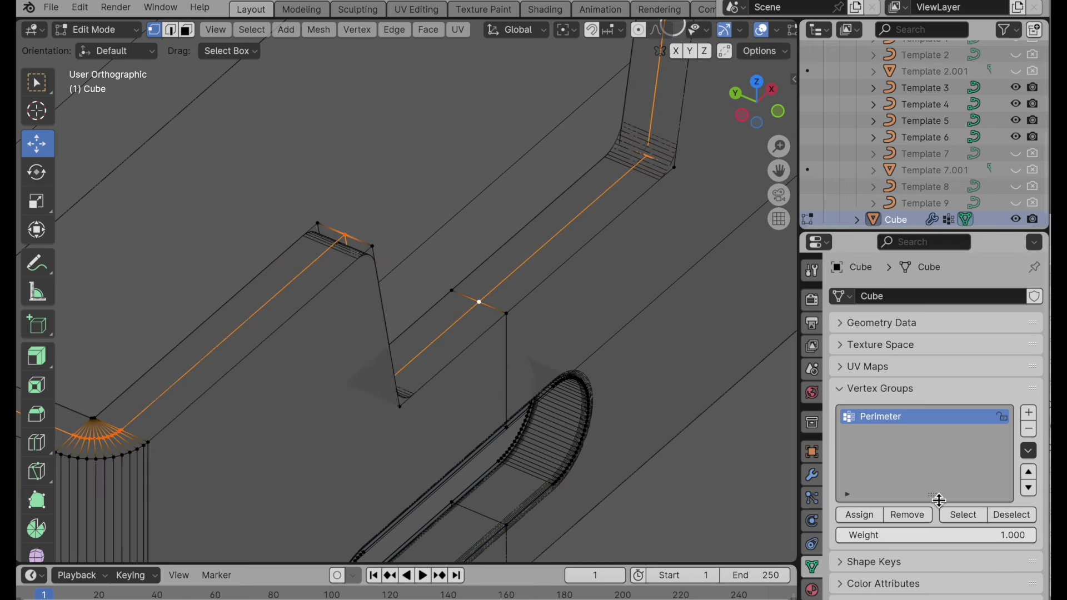
left_click(905, 517)
left_click(467, 167)
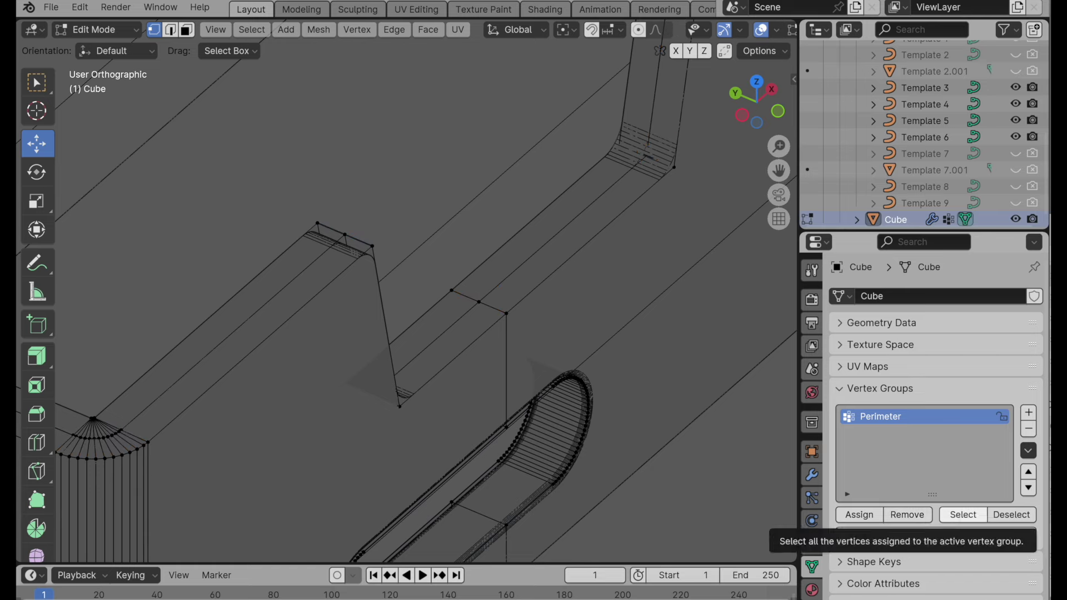
left_click(962, 516)
middle_click_drag(503, 281, 334, 327)
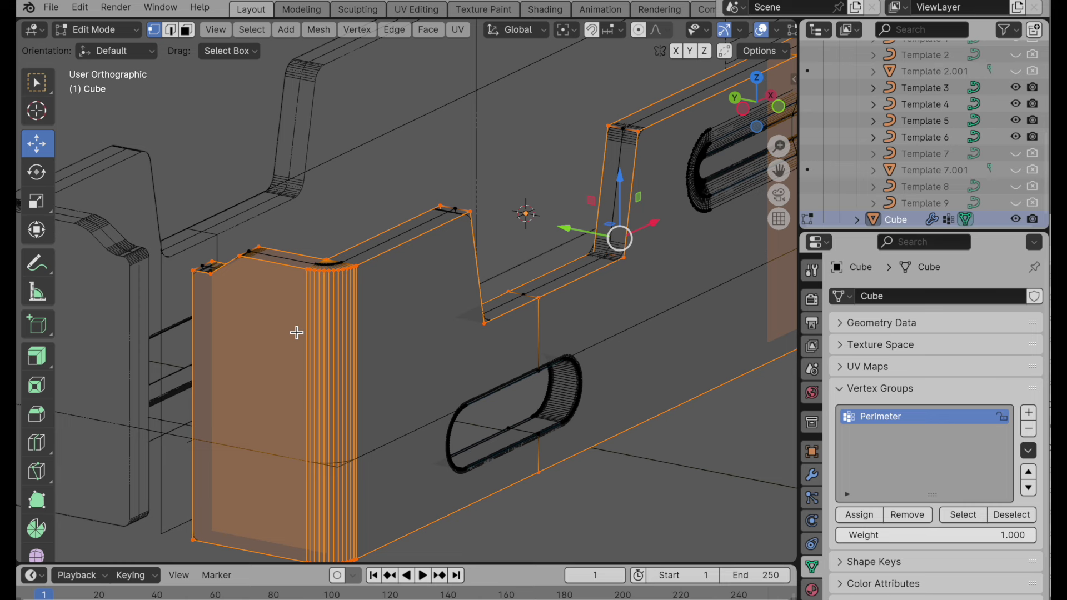
Step: In front view, knife-cut a horizontal X-constrained line across the housing and select that middle loop
left_click(779, 106)
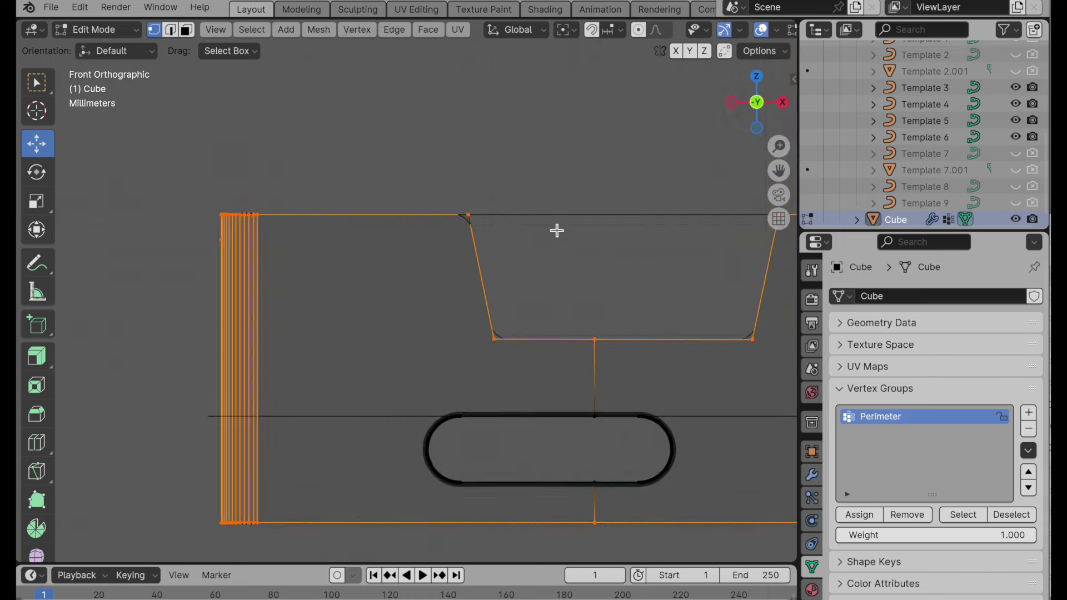
scroll(501, 278, "down", 4)
scroll(378, 339, "right", 4, "ctrl")
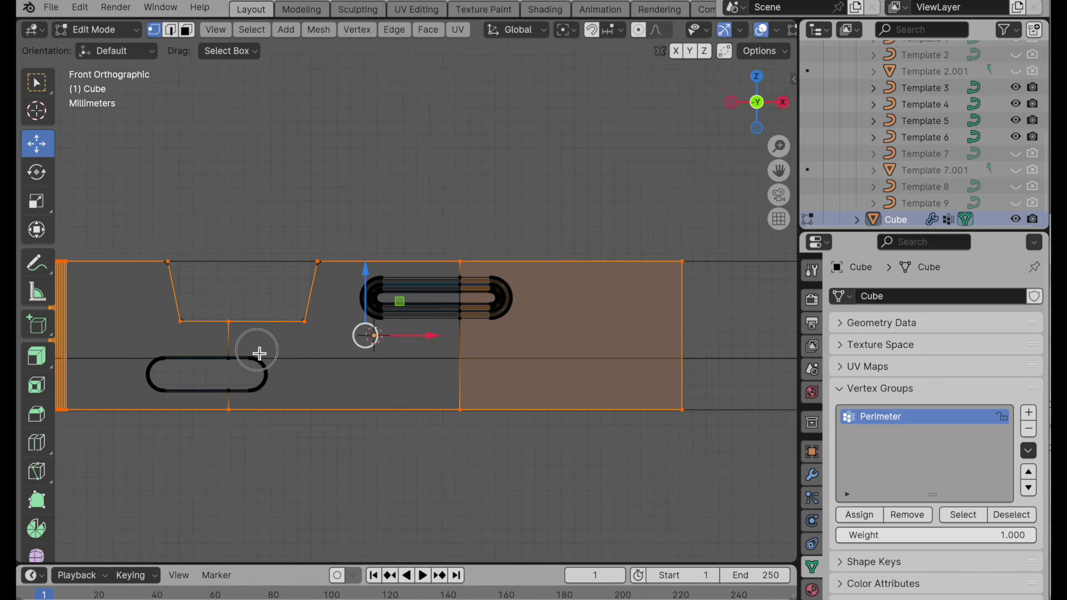
middle_click_drag(260, 354, 297, 369, "shift")
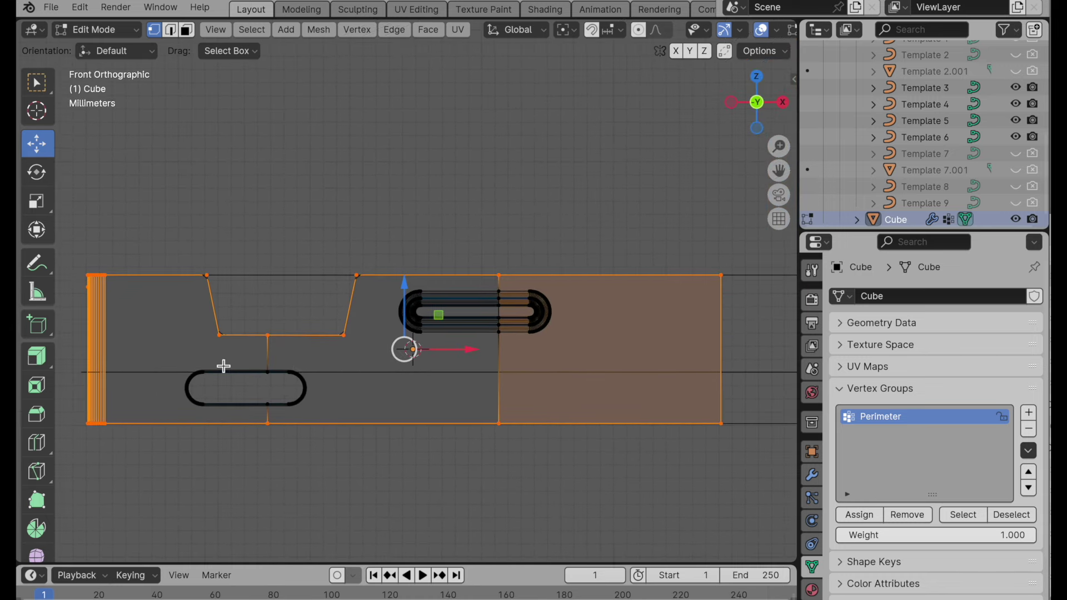
key("k")
left_click(70, 352)
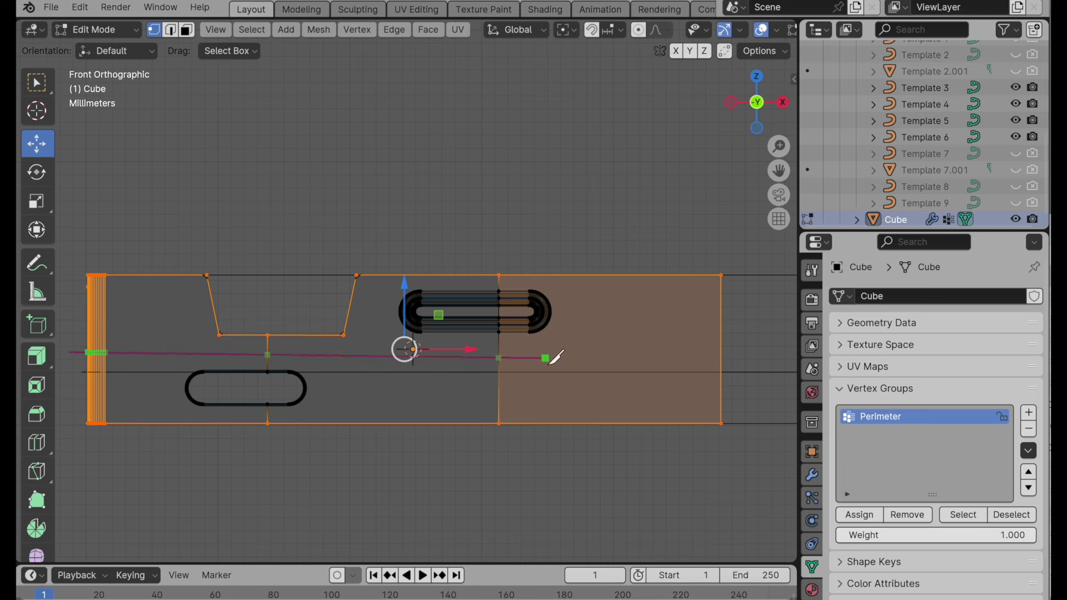
key("x")
key("c")
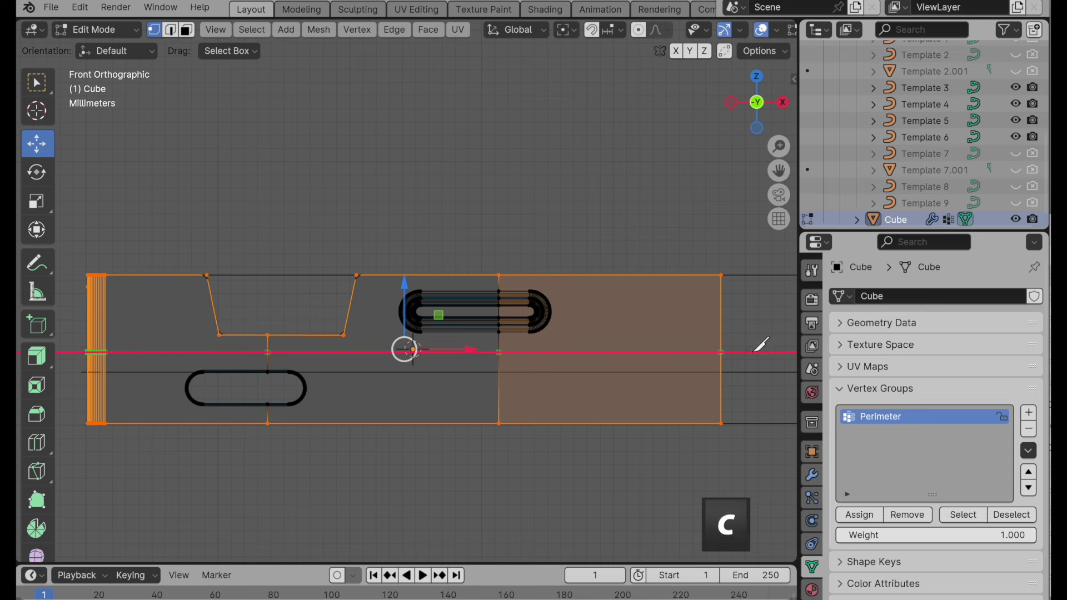
key("Return")
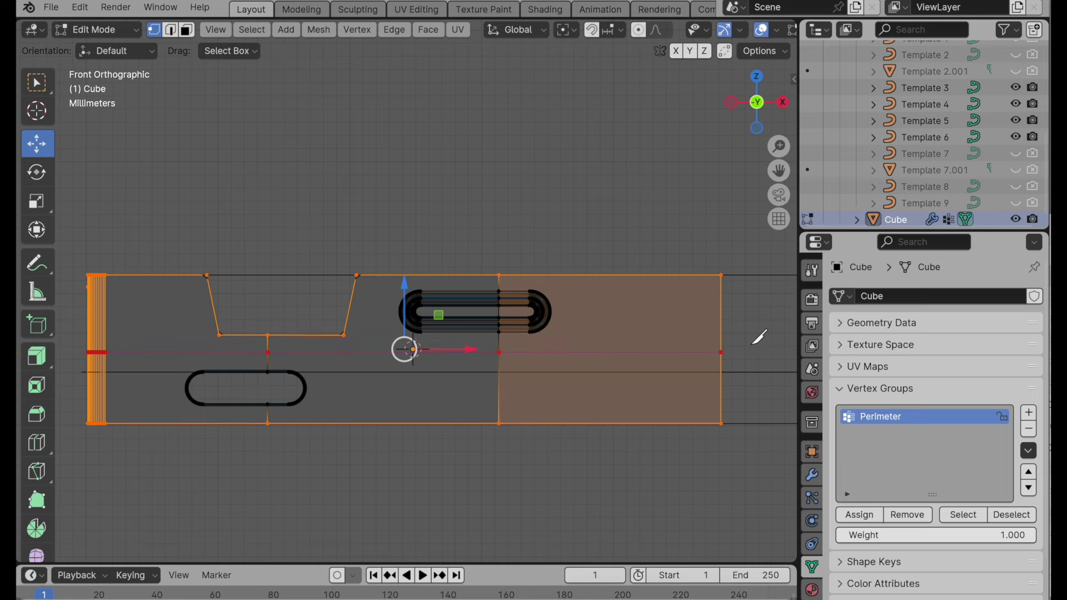
left_click(666, 353, "alt")
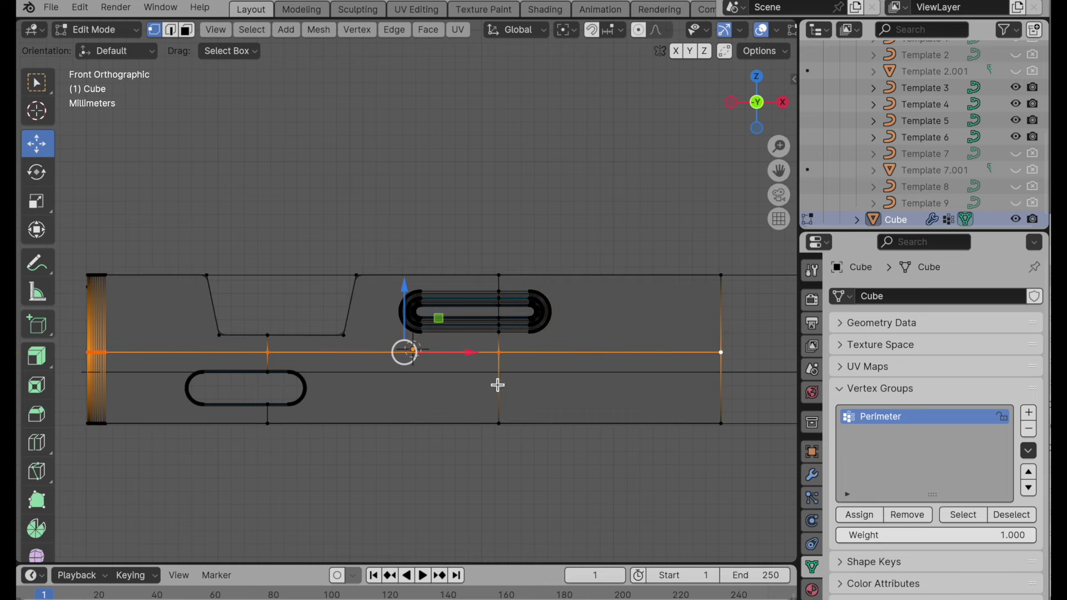
middle_click_drag(345, 381, 419, 256)
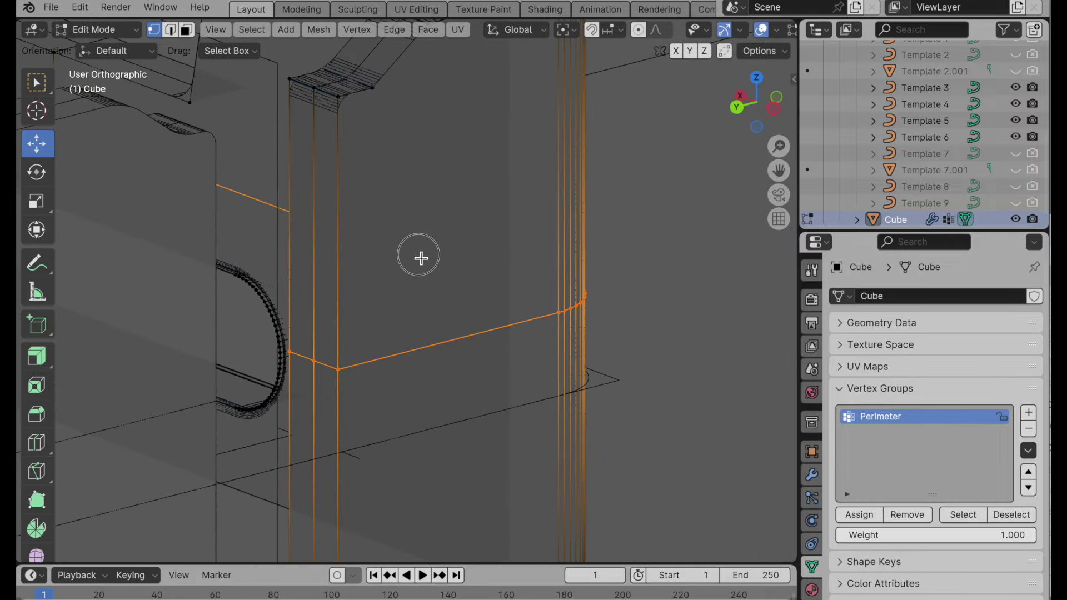
Step: Remove two stray vertices from the Perimeter group and reselect the group's vertices
left_click(293, 358, "shift")
left_click(340, 377, "shift")
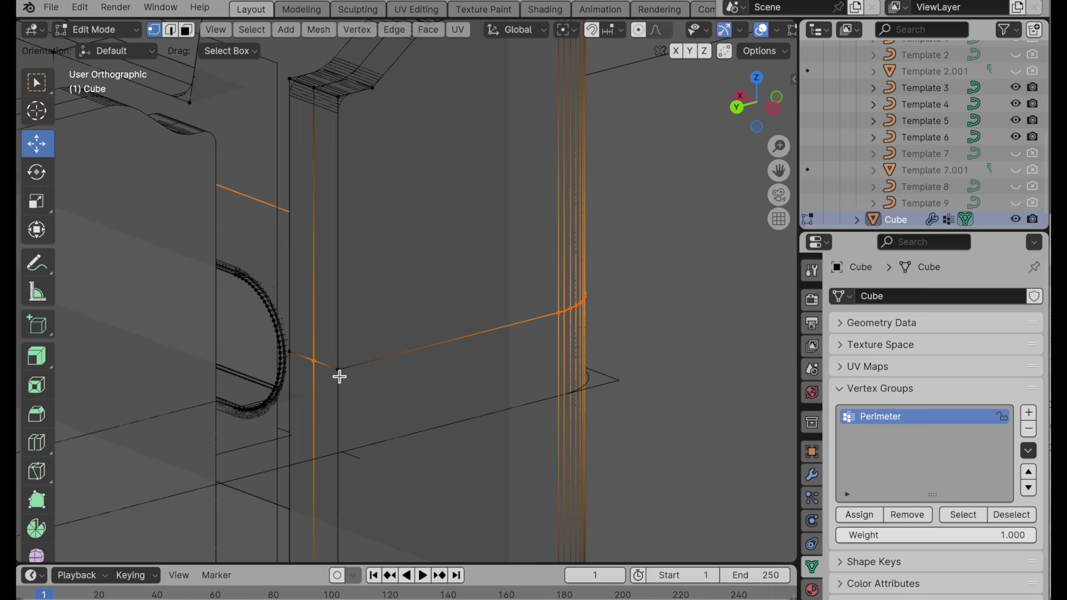
left_click(902, 516)
left_click(724, 436)
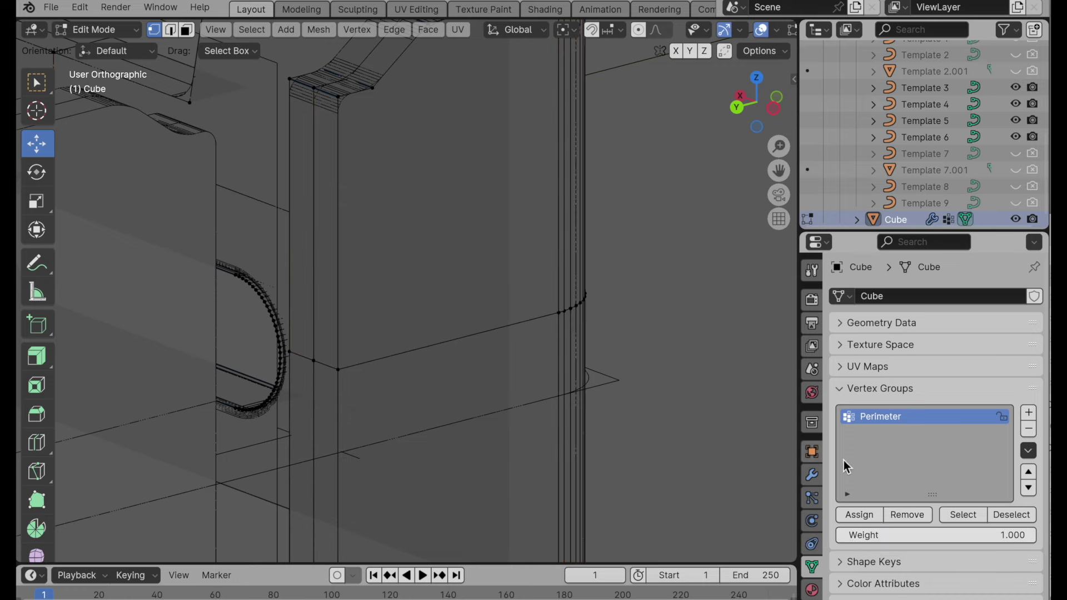
left_click(970, 516)
middle_click_drag(596, 276, 331, 169)
Step: Delete the slab's upper and lower thin end faces
left_click(419, 386)
left_click(186, 30)
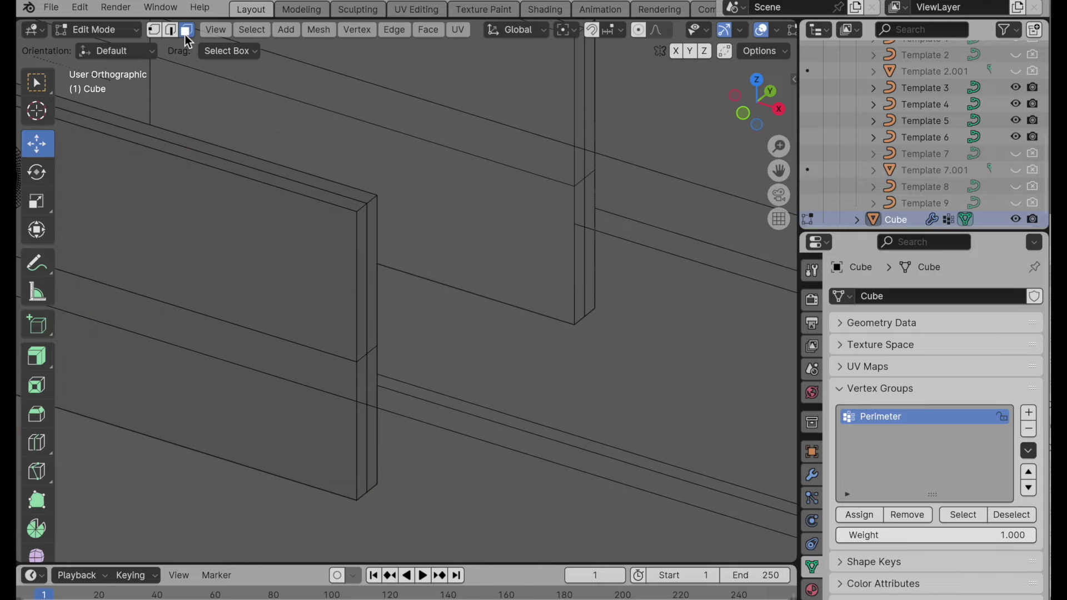
left_click(370, 300)
left_click(369, 383, "shift")
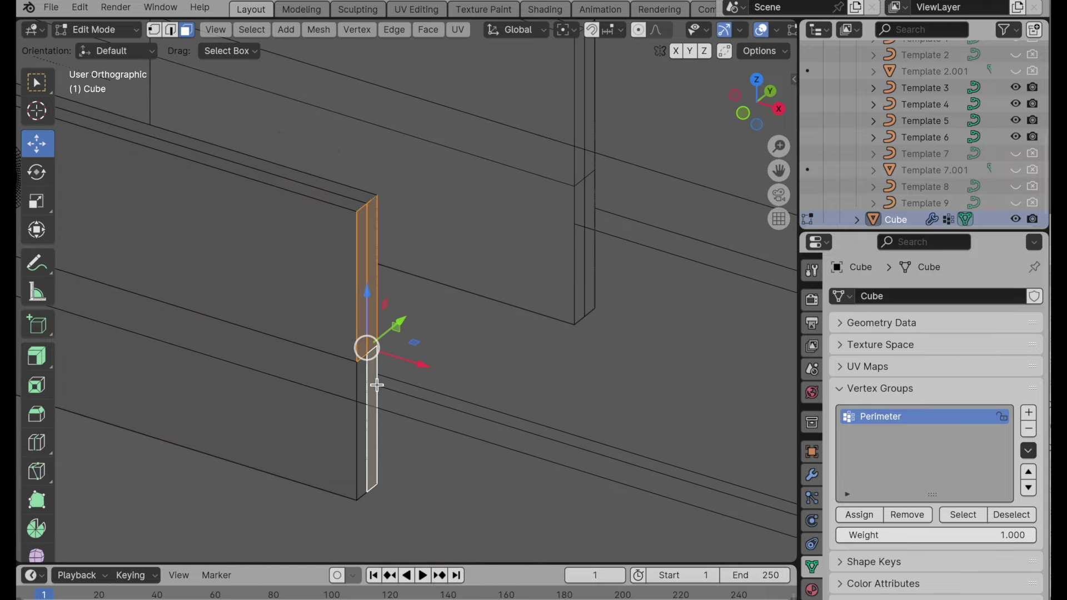
key("x")
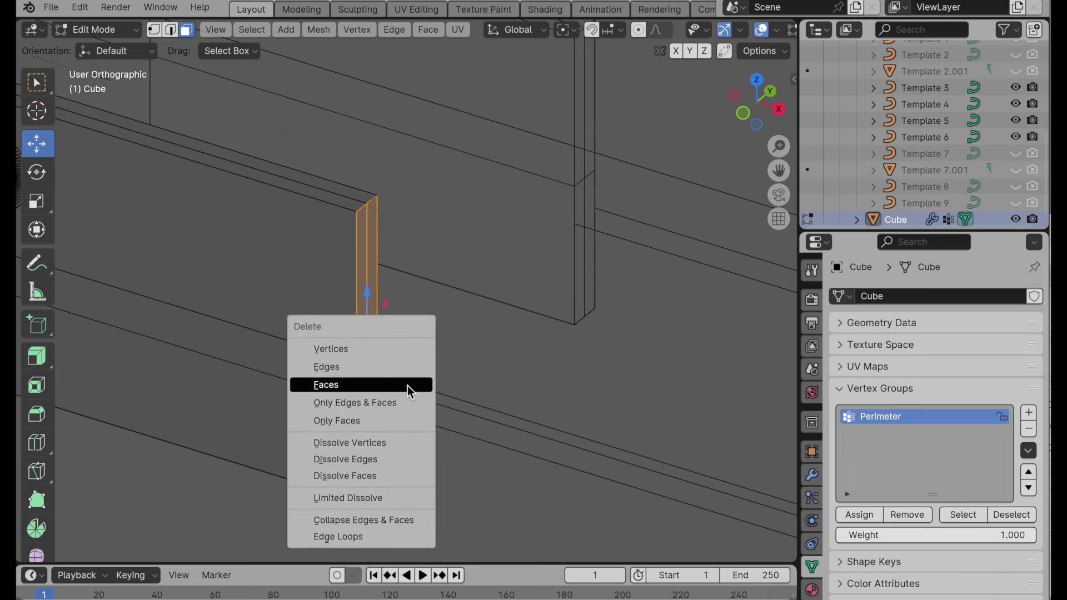
left_click(410, 389)
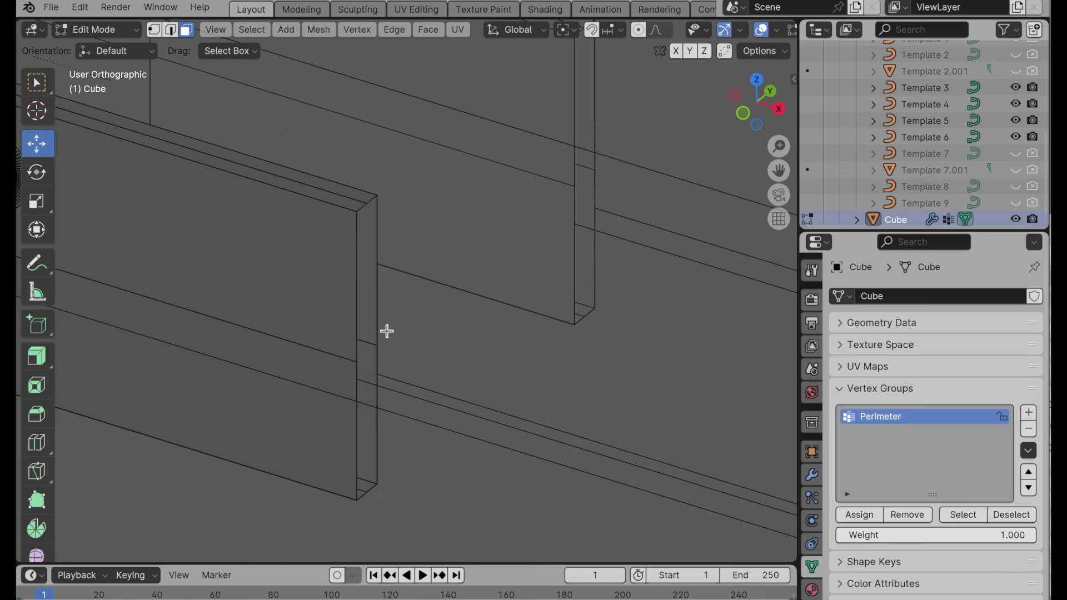
Step: Return to vertex mode and reselect the Perimeter group's vertices
key("1")
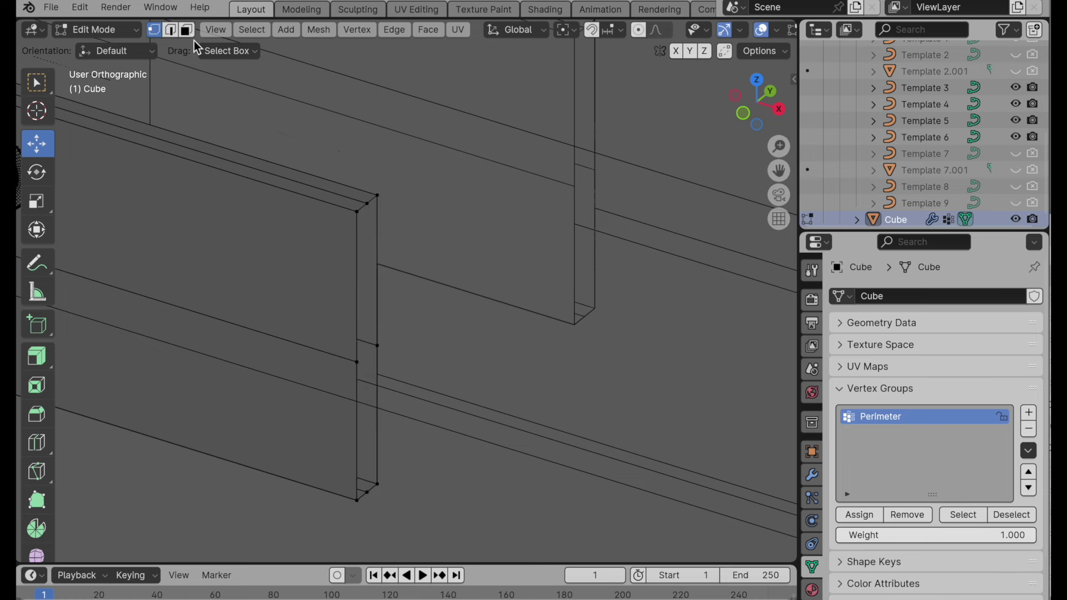
left_click(962, 515)
scroll(498, 405, "down", 5)
middle_click_drag(498, 405, 438, 407)
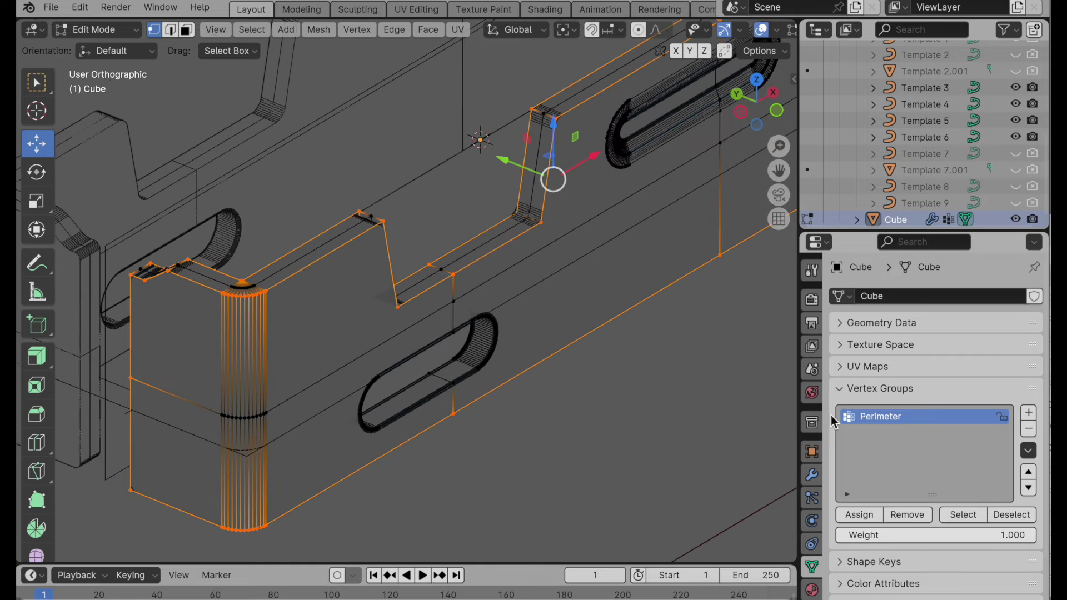
Step: Collapse the existing Bevel modifier and add a second Bevel modifier to the housing
left_click(812, 476)
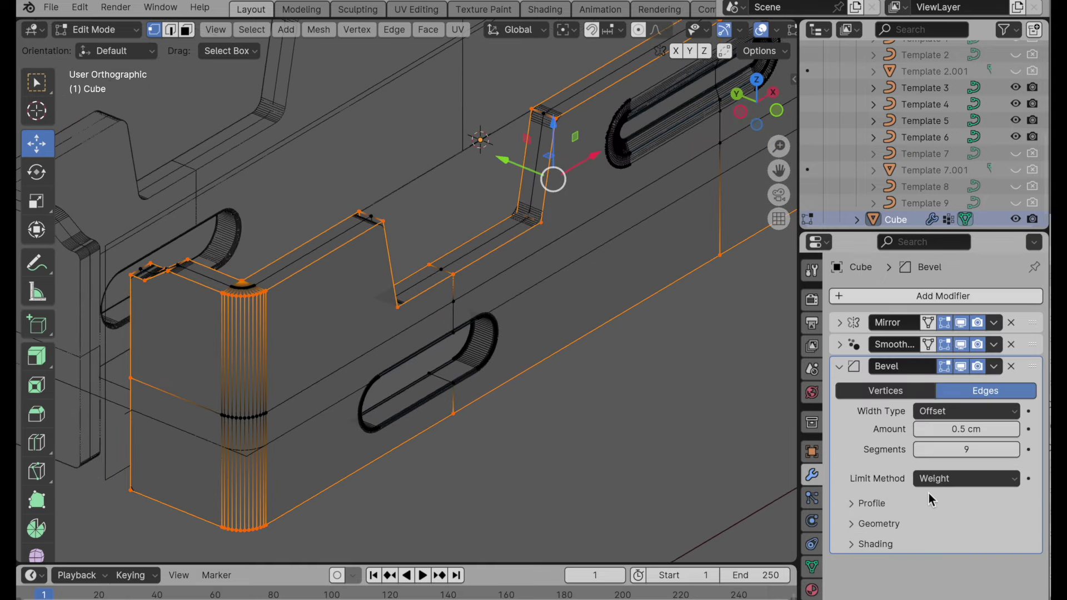
left_click(839, 366)
left_click(845, 295)
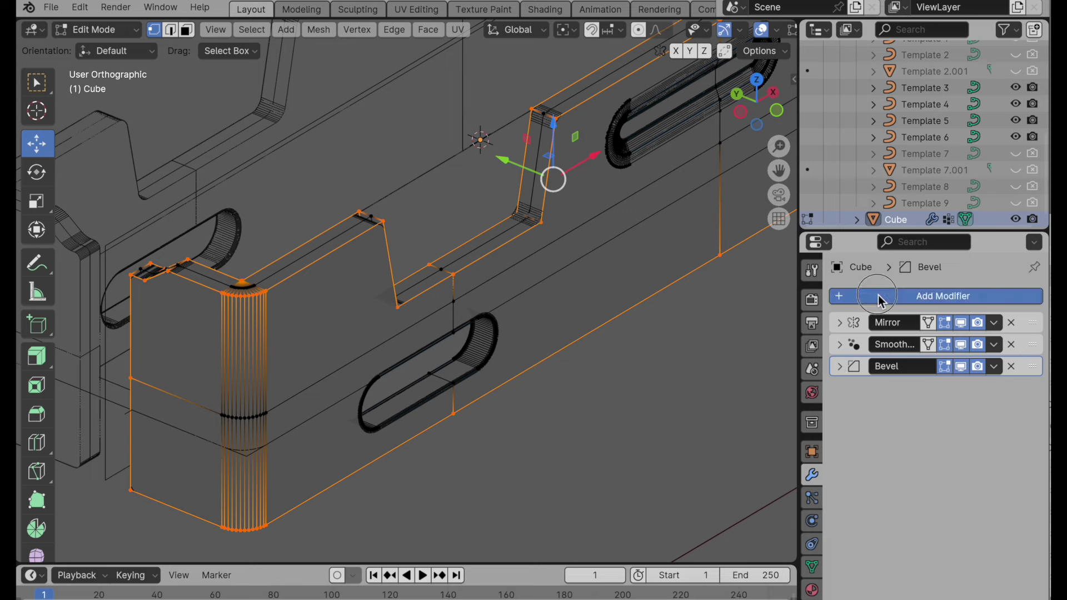
mouse_move(834, 294)
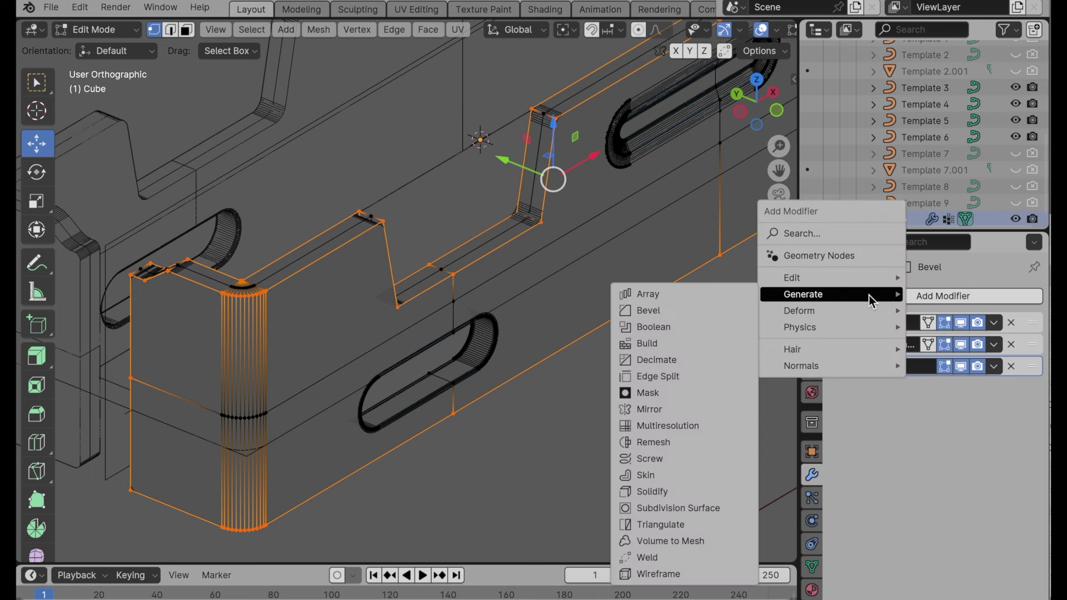
left_click(689, 316)
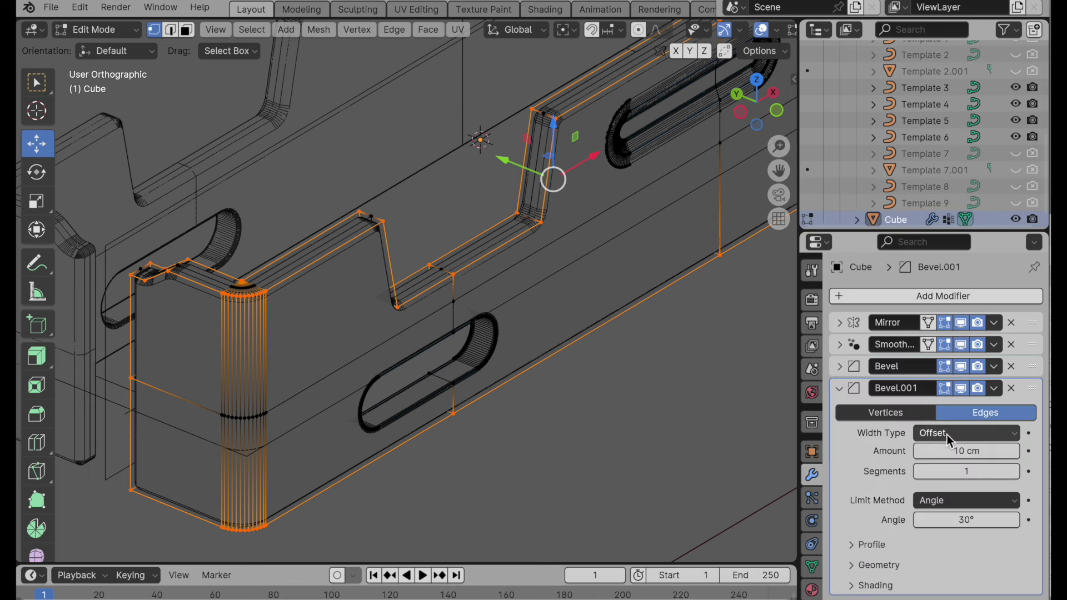
Step: Limit the new bevel to the Perimeter vertex group, with a 0.01 cm amount and 4 segments
left_click(945, 502)
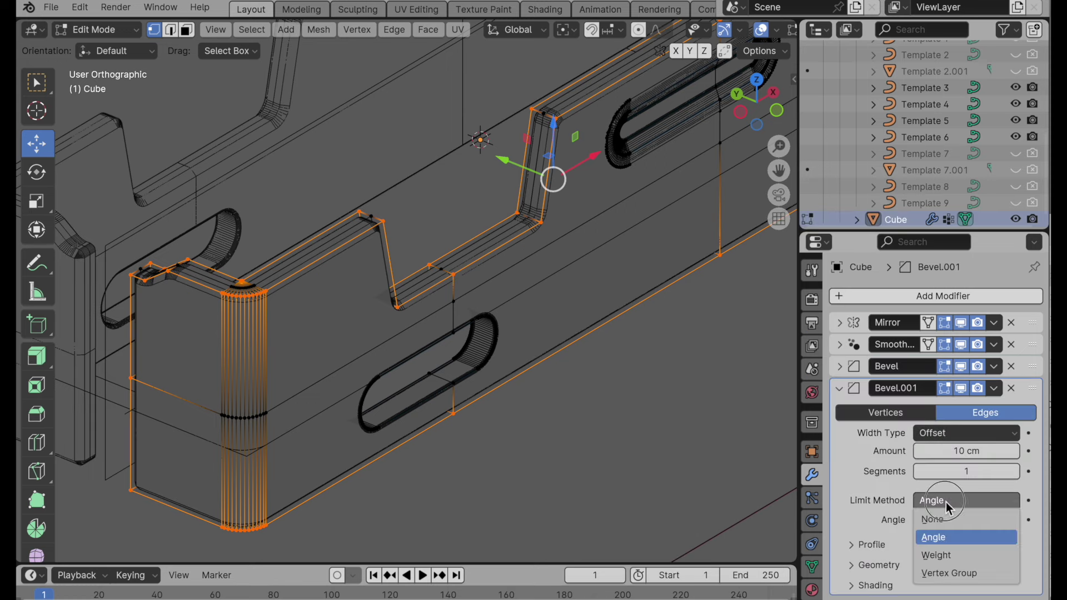
left_click(952, 574)
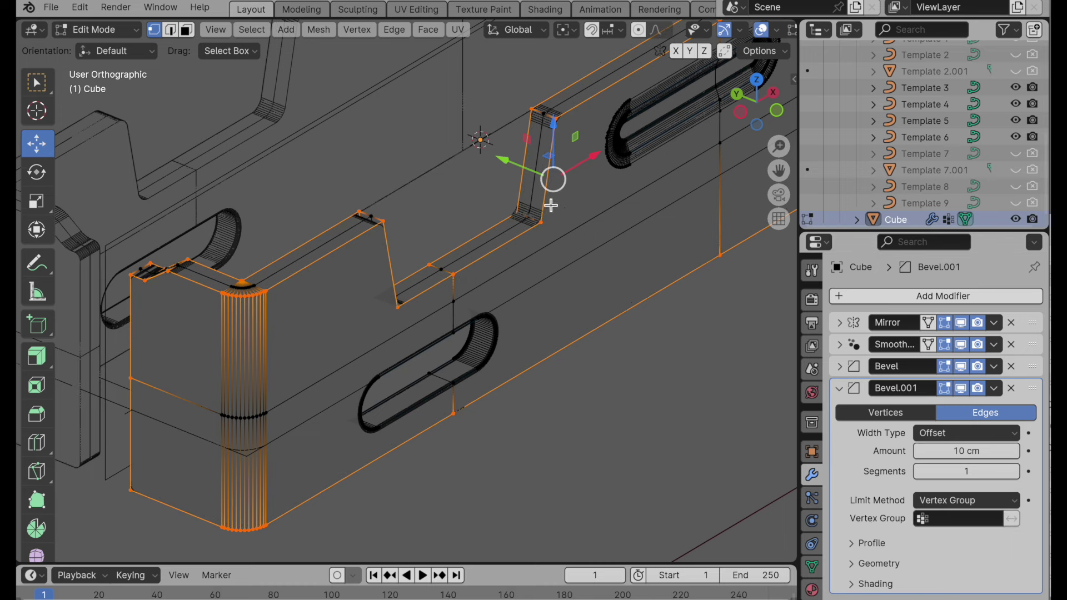
scroll(550, 202, "up", 4)
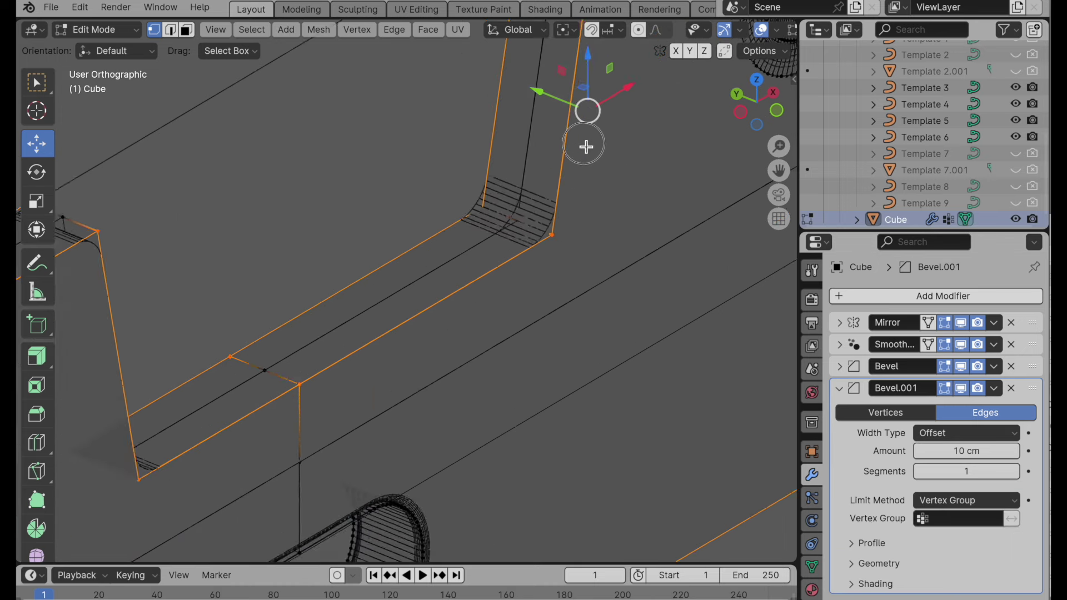
left_click(975, 455)
type(".01")
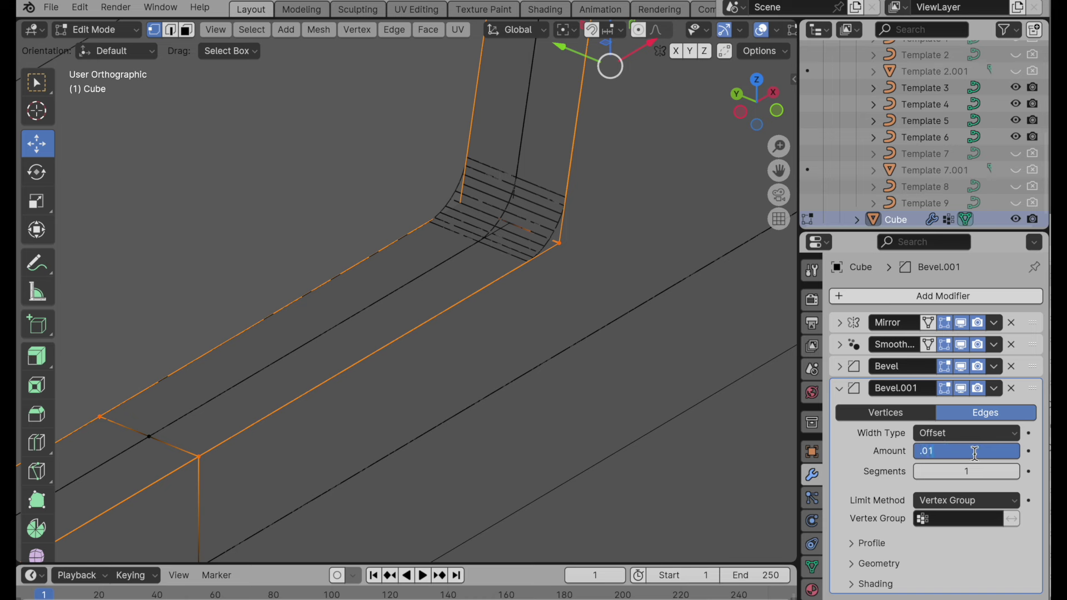
key("Return")
left_click(923, 518)
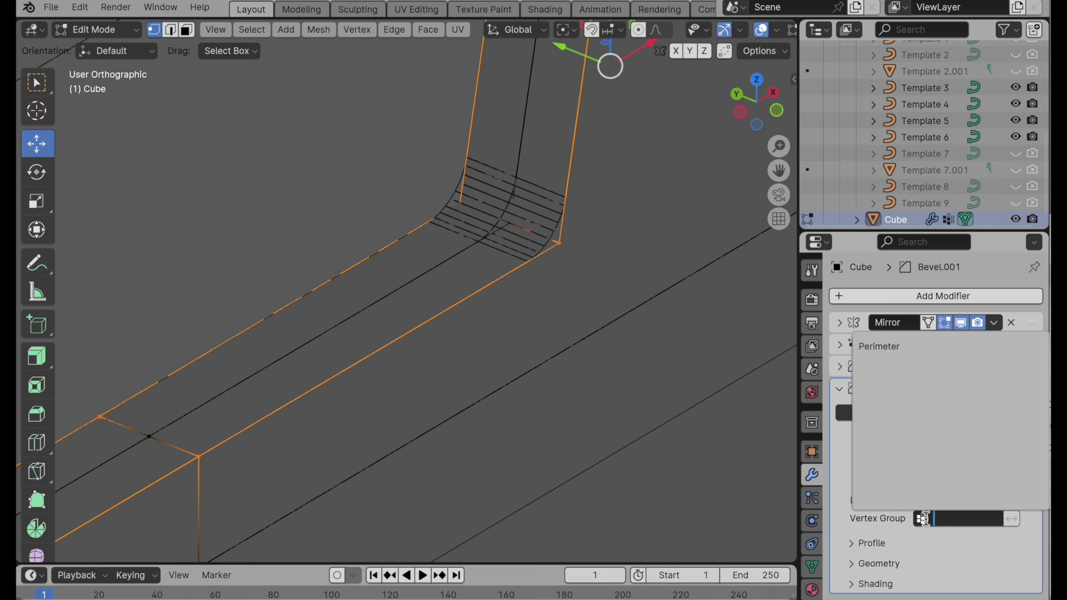
left_click(882, 347)
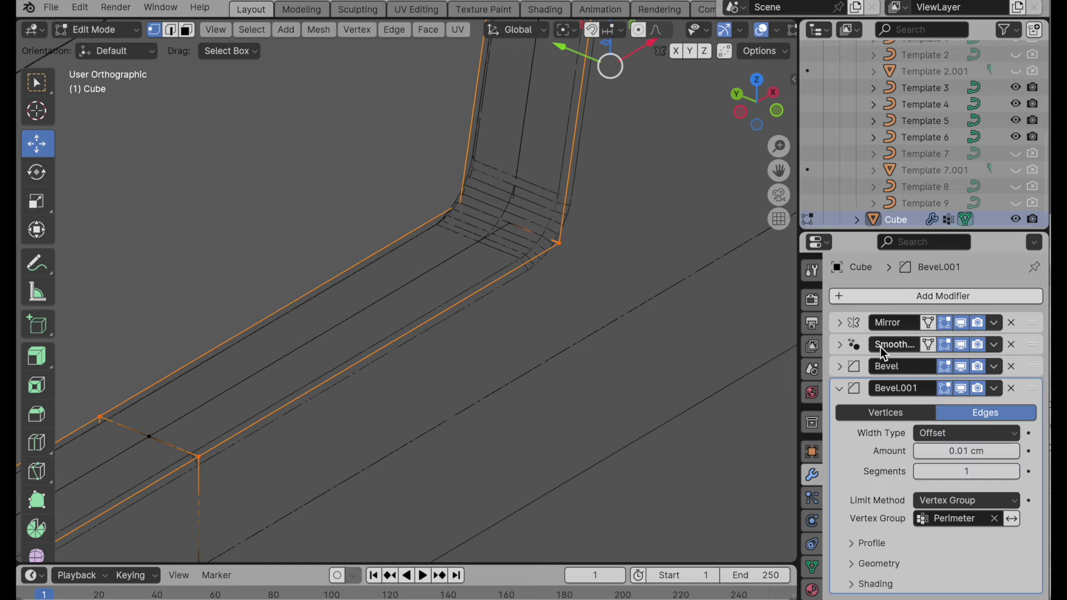
middle_click_drag(624, 217, 384, 190)
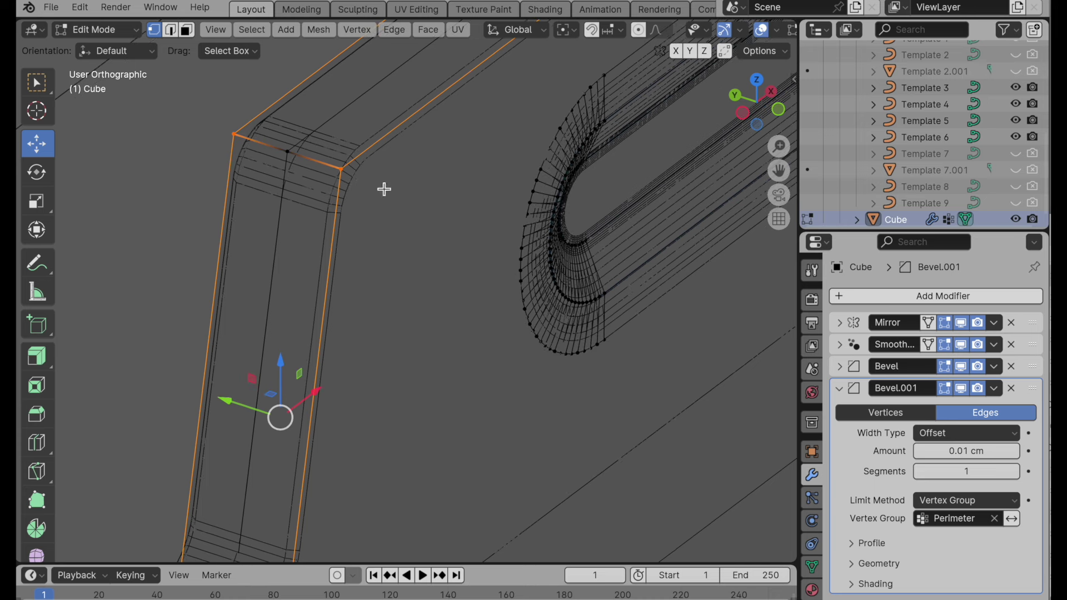
left_click(1014, 471)
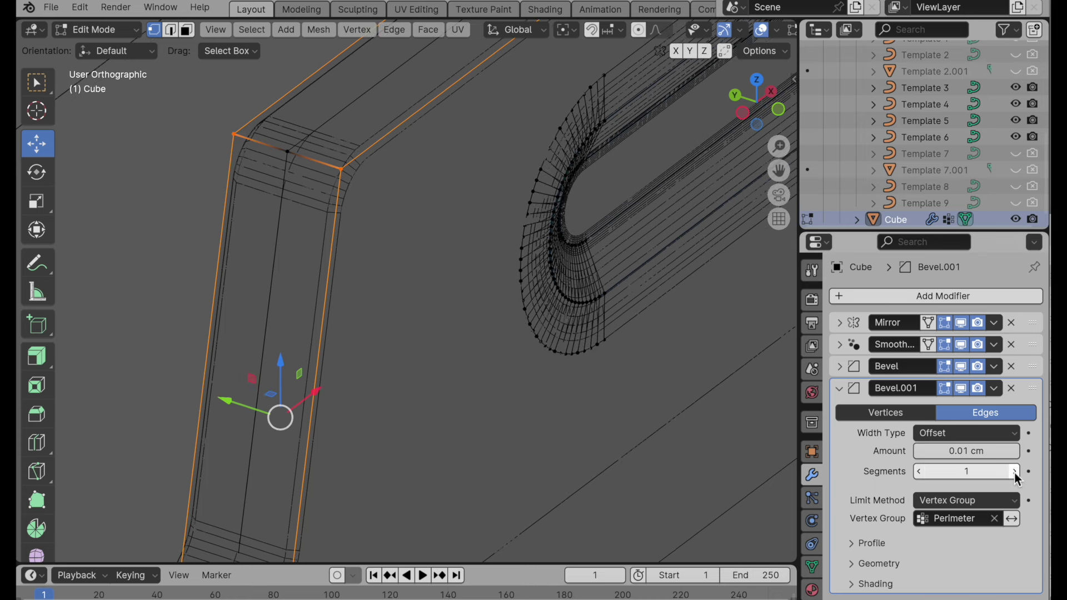
left_click(1014, 472)
left_click(1014, 472)
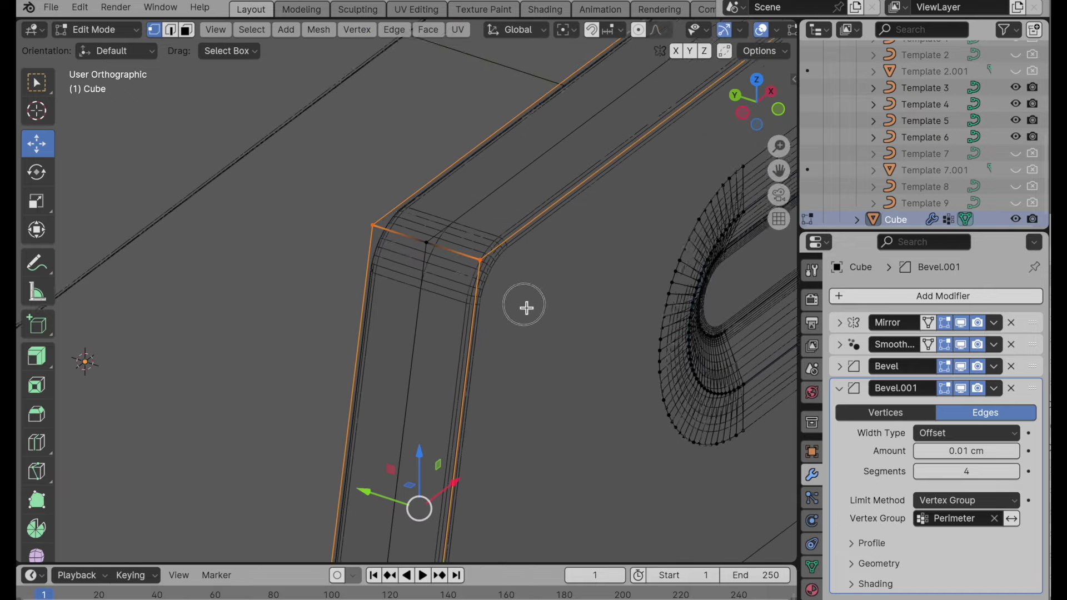
Step: Inspect the housing's bevelled top edge and corner from several angles, then switch to solid shading
middle_click_drag(379, 208, 527, 305, "shift")
scroll(424, 364, "down", 5)
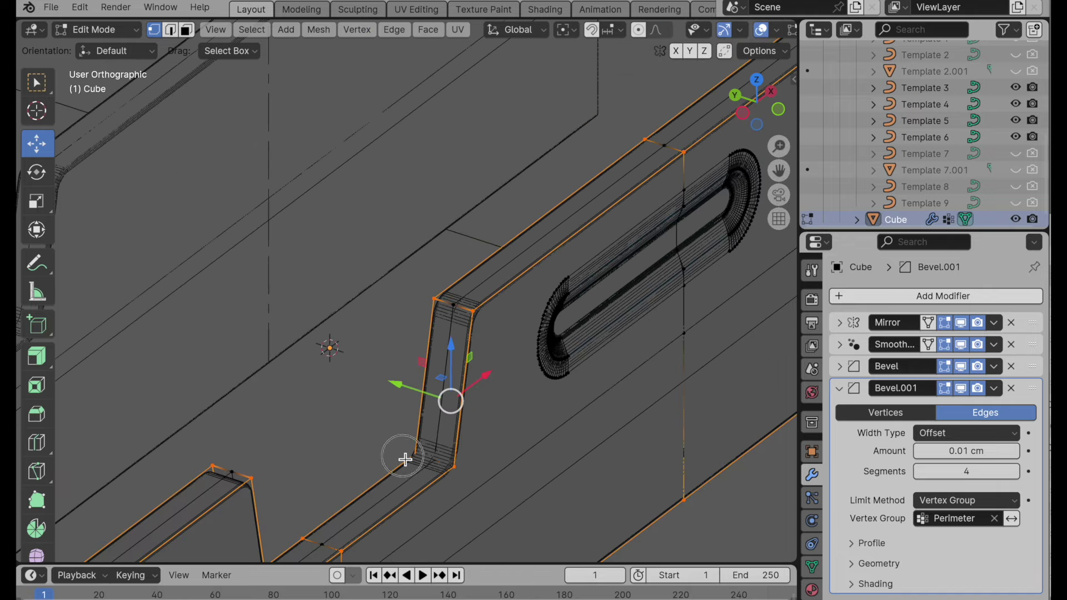
middle_click_drag(405, 457, 550, 285, "shift")
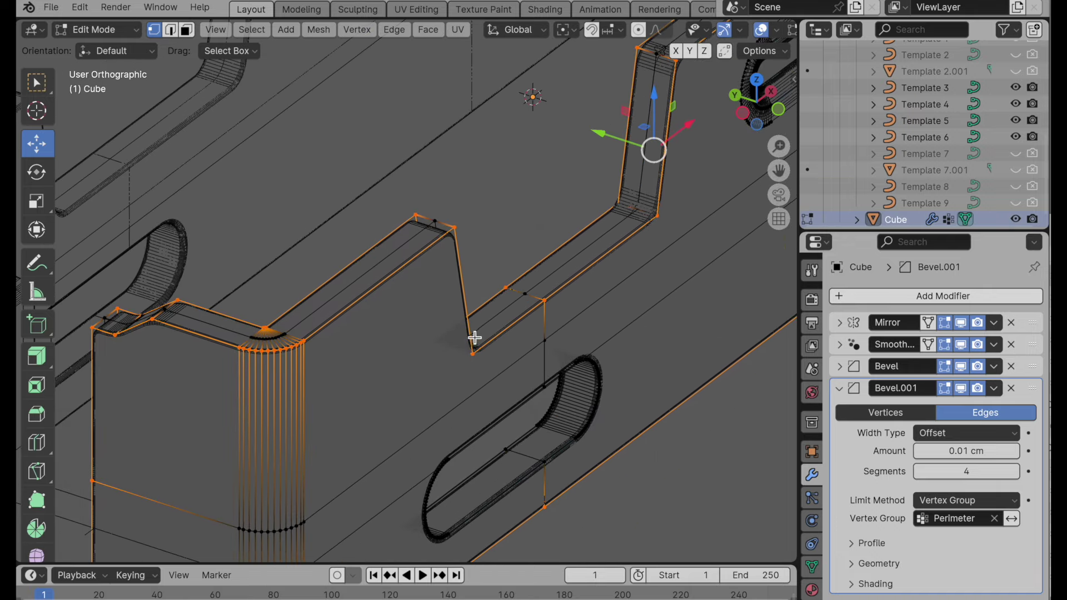
scroll(475, 334, "down", 1)
middle_click_drag(477, 332, 543, 310, "shift")
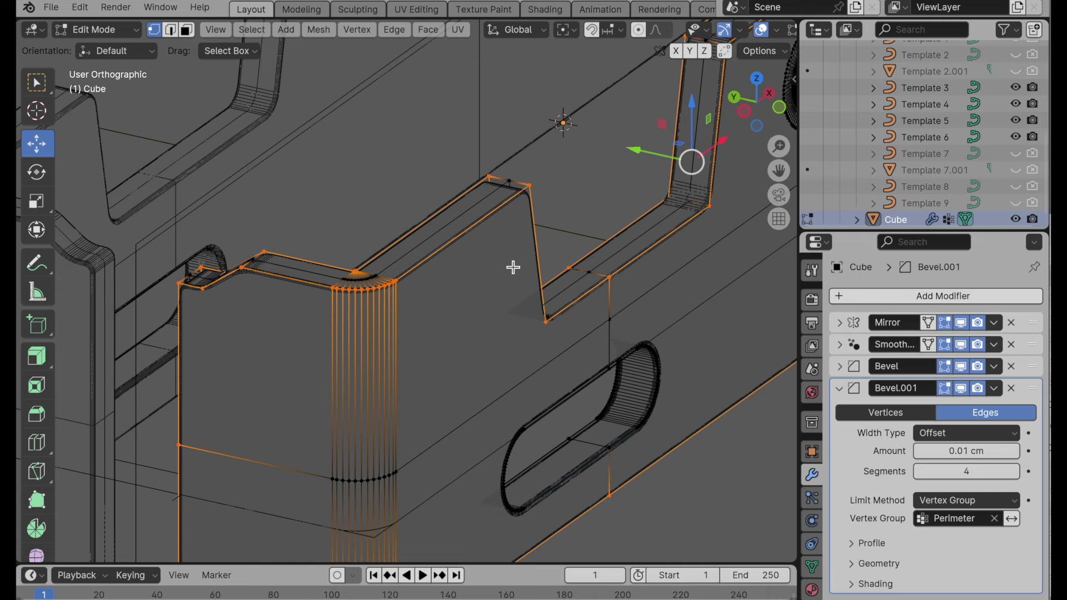
scroll(512, 286, "left", 5)
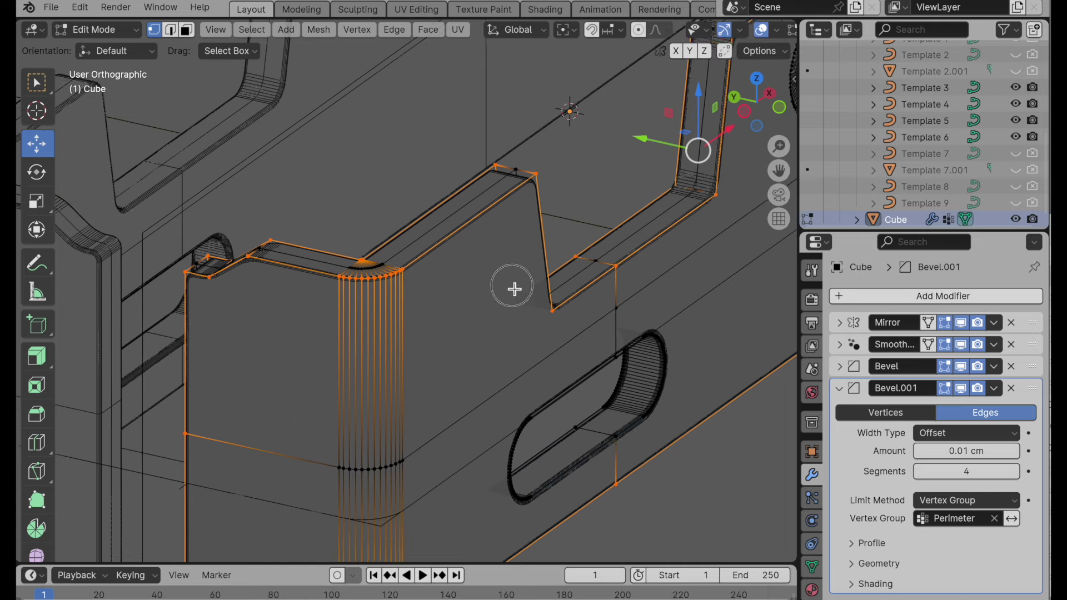
scroll(508, 245, "right", 6)
left_click(454, 179)
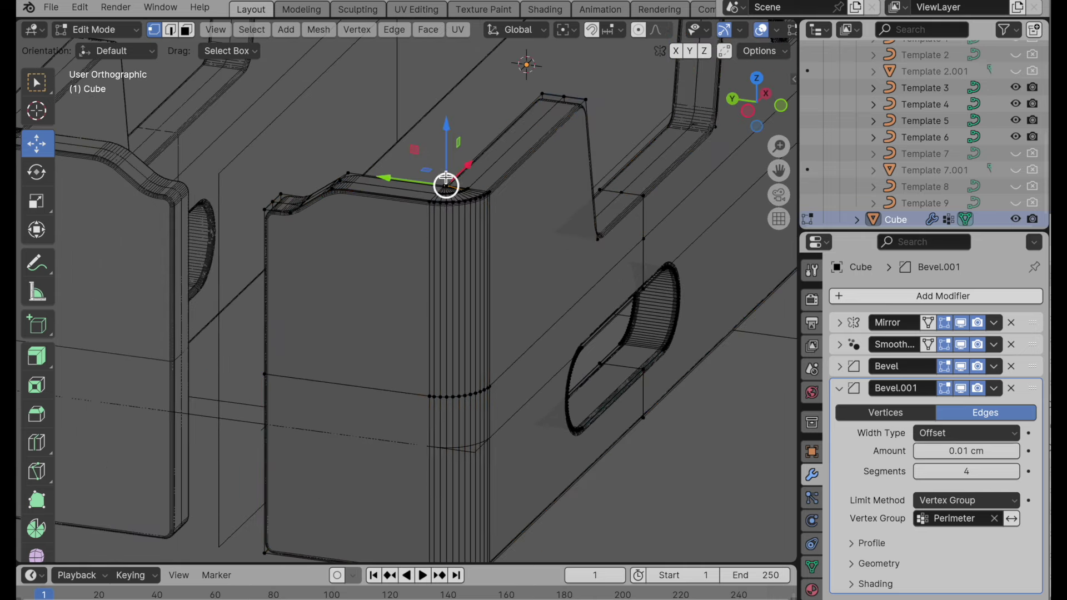
middle_click_drag(454, 180, 385, 307)
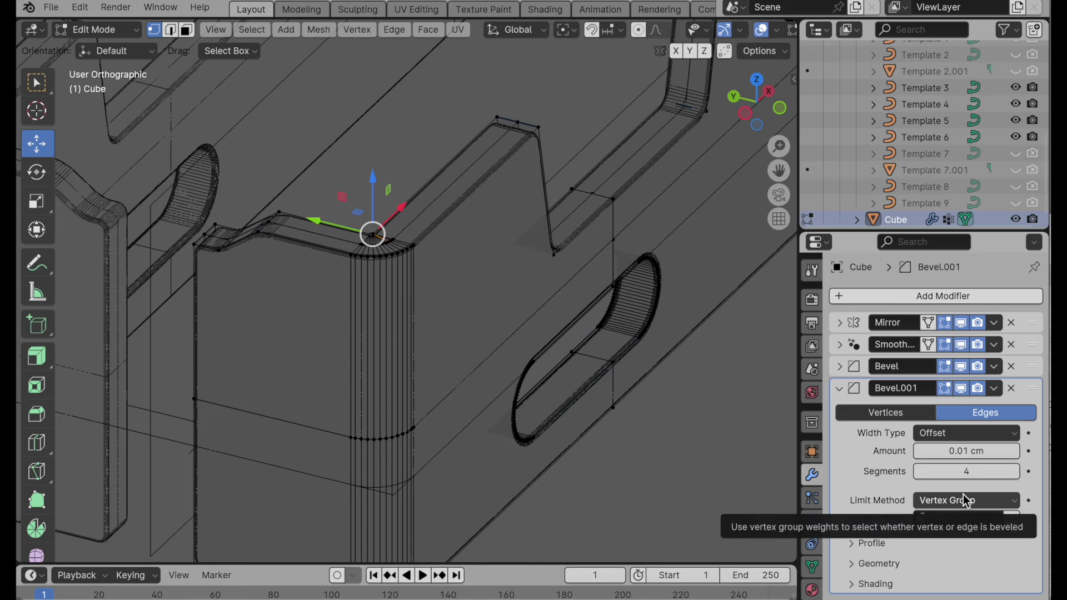
middle_click_drag(739, 406, 436, 440)
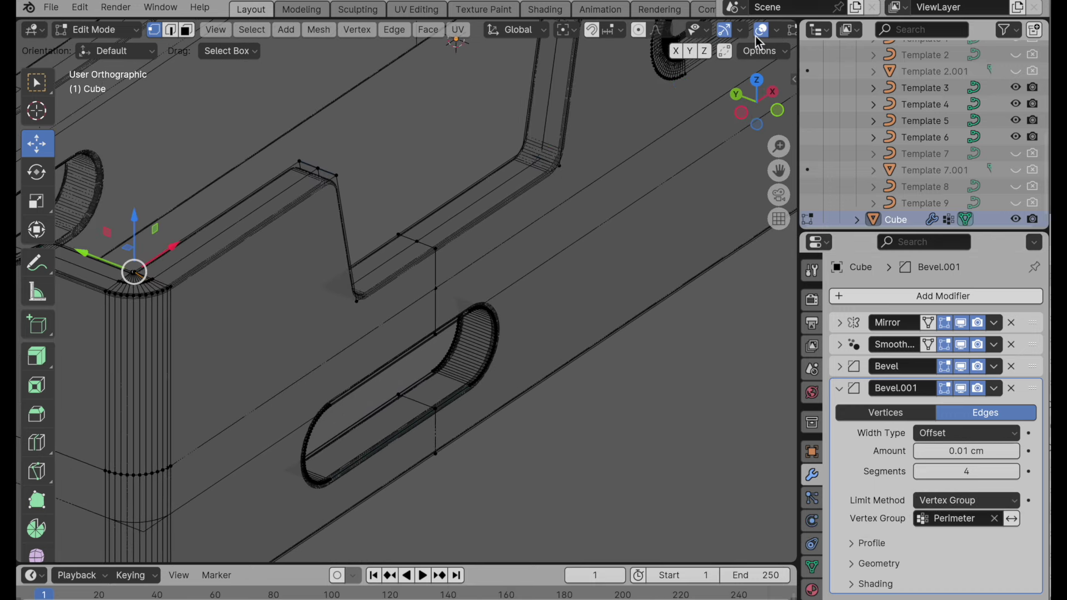
scroll(755, 36, "right", 5)
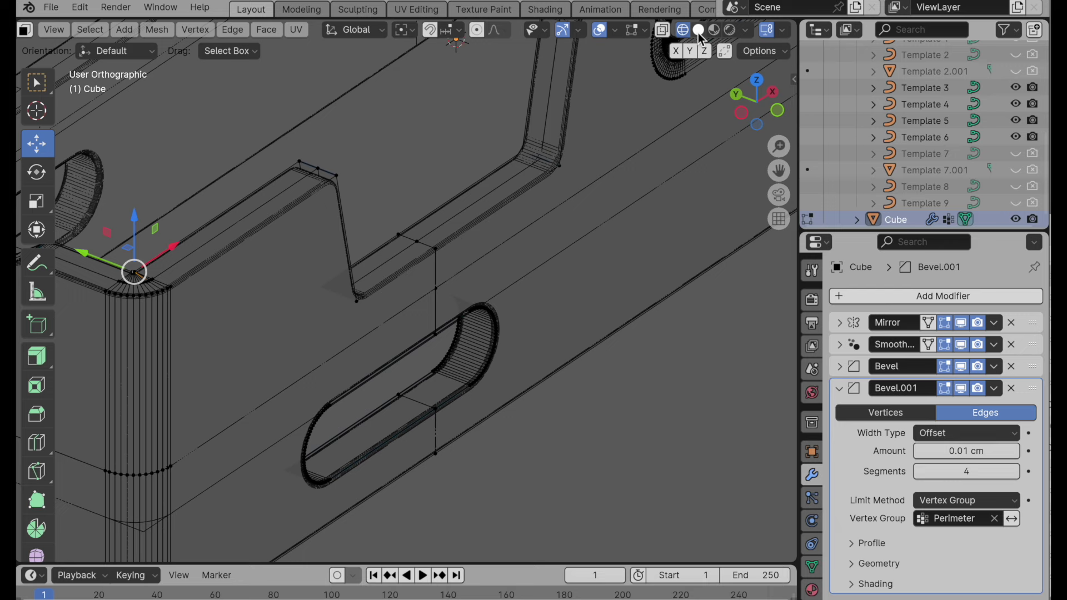
left_click(698, 31)
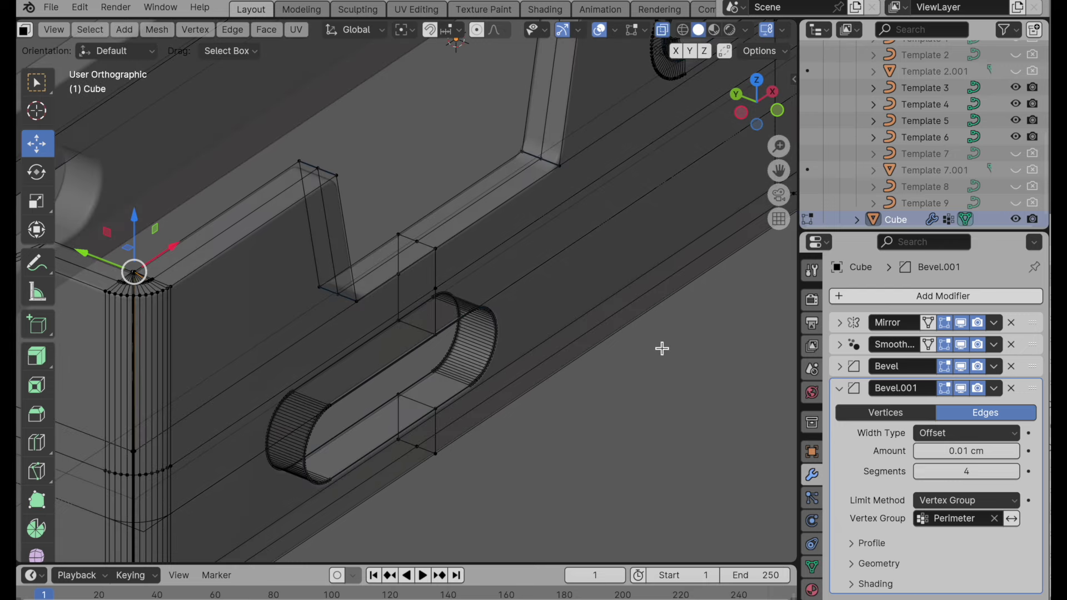
Step: Return to Object Mode and zoom and orbit around the bent corner's bevelled strip
key("Tab")
scroll(659, 345, "up", 10, "shift")
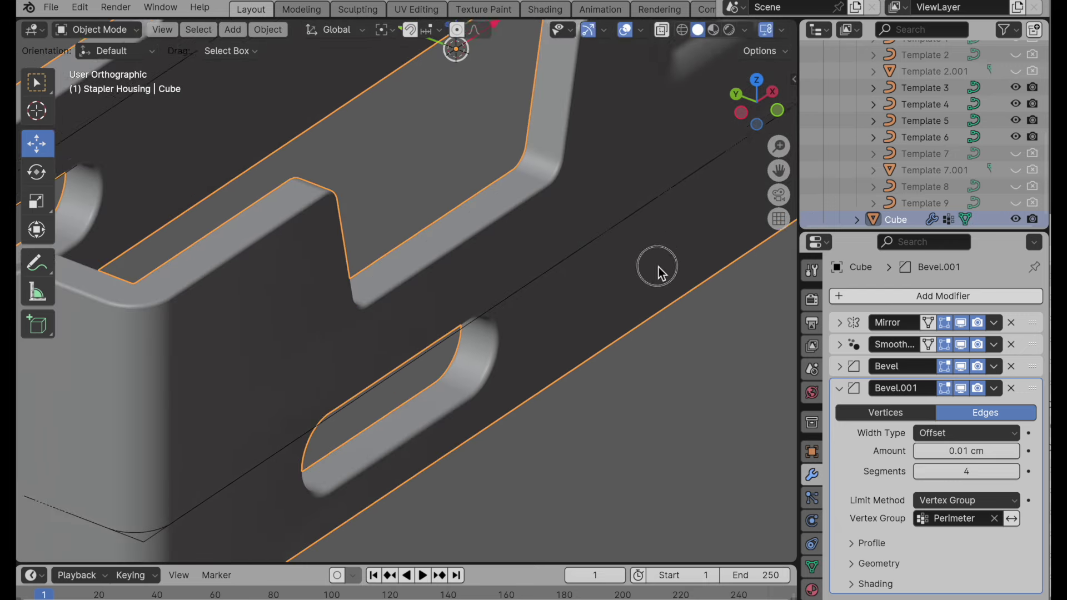
scroll(535, 294, "up", 8)
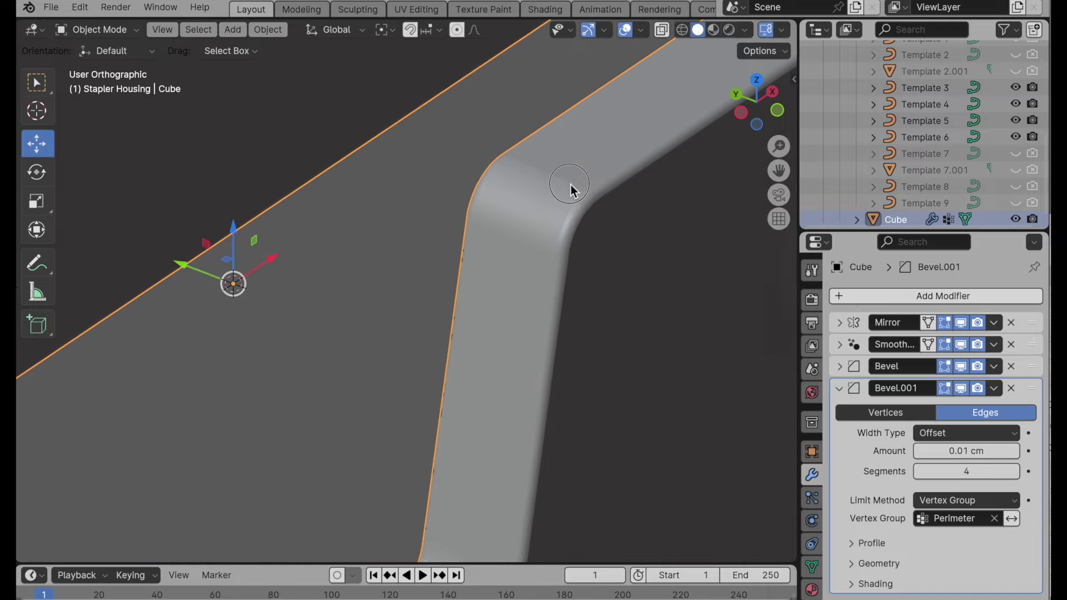
middle_click_drag(589, 145, 547, 212)
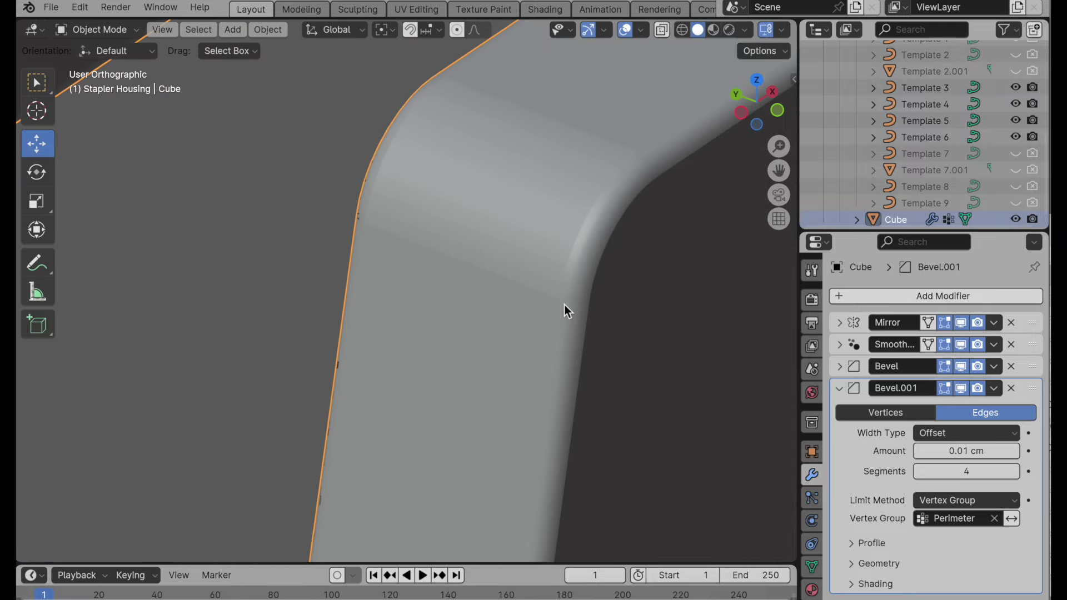
scroll(371, 216, "down", 3)
middle_click_drag(472, 229, 572, 293)
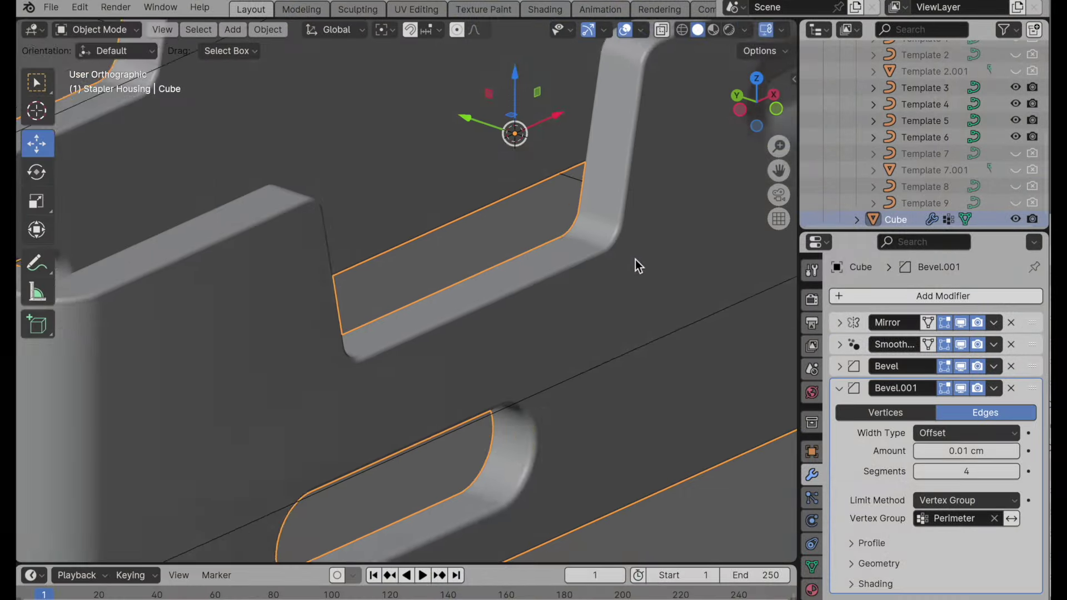
middle_click_drag(636, 259, 499, 357)
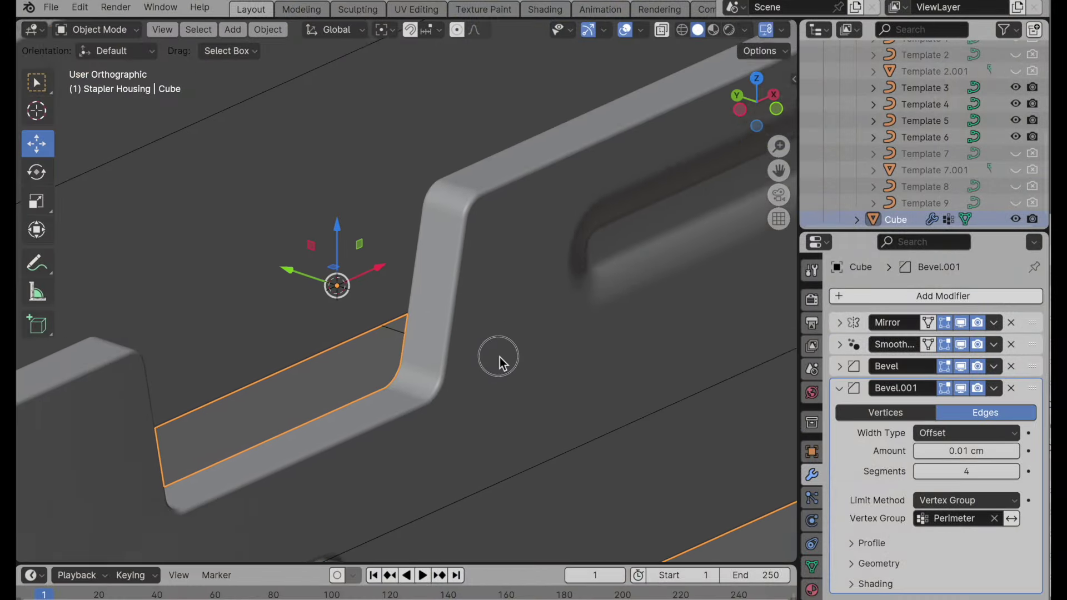
scroll(499, 358, "up", 6)
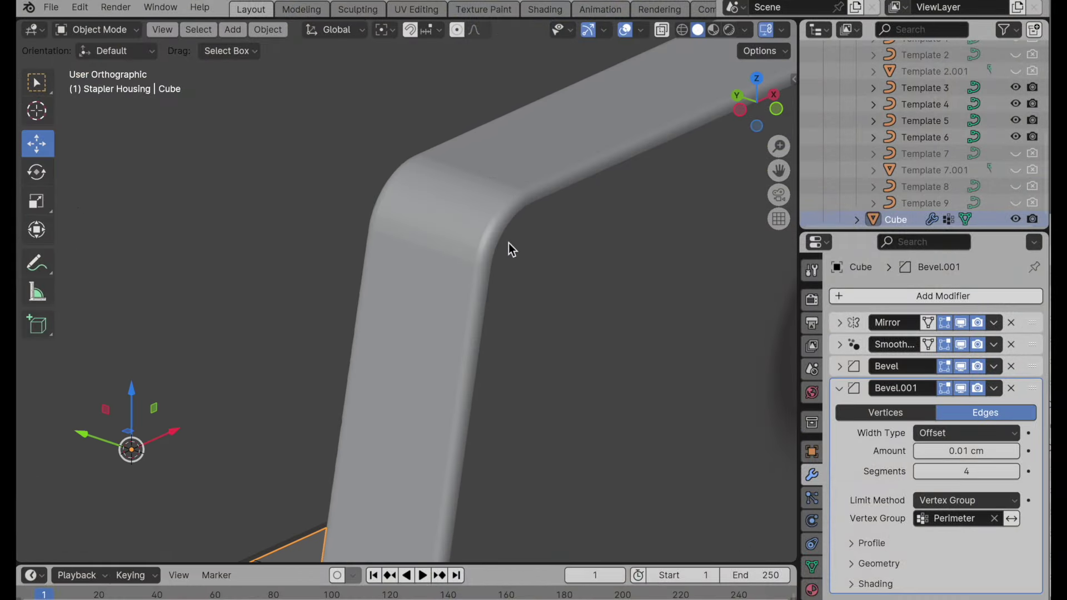
scroll(532, 201, "up", 3)
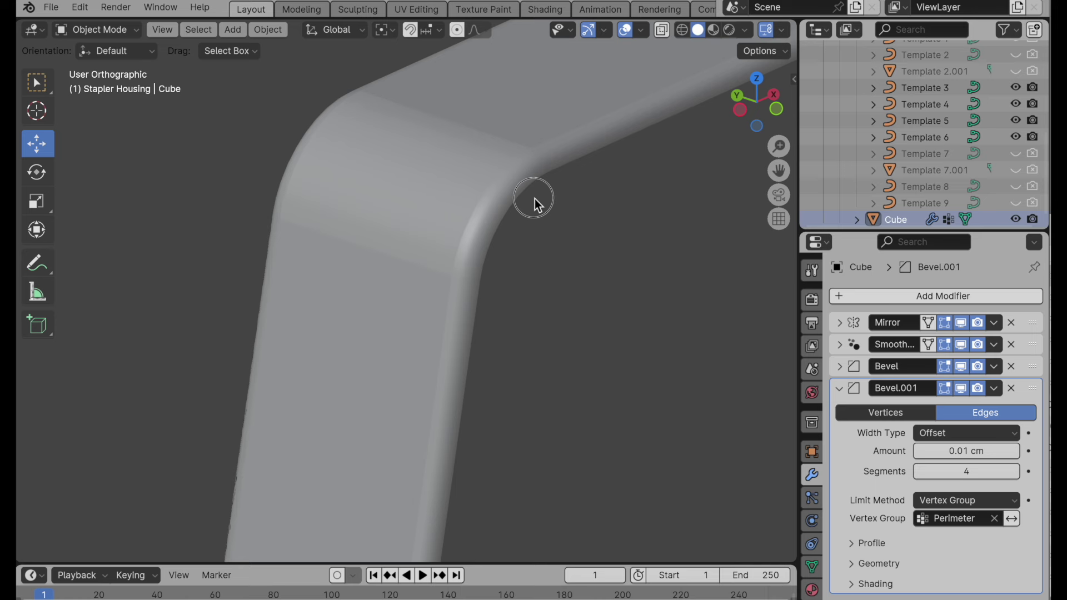
scroll(538, 197, "up", 4)
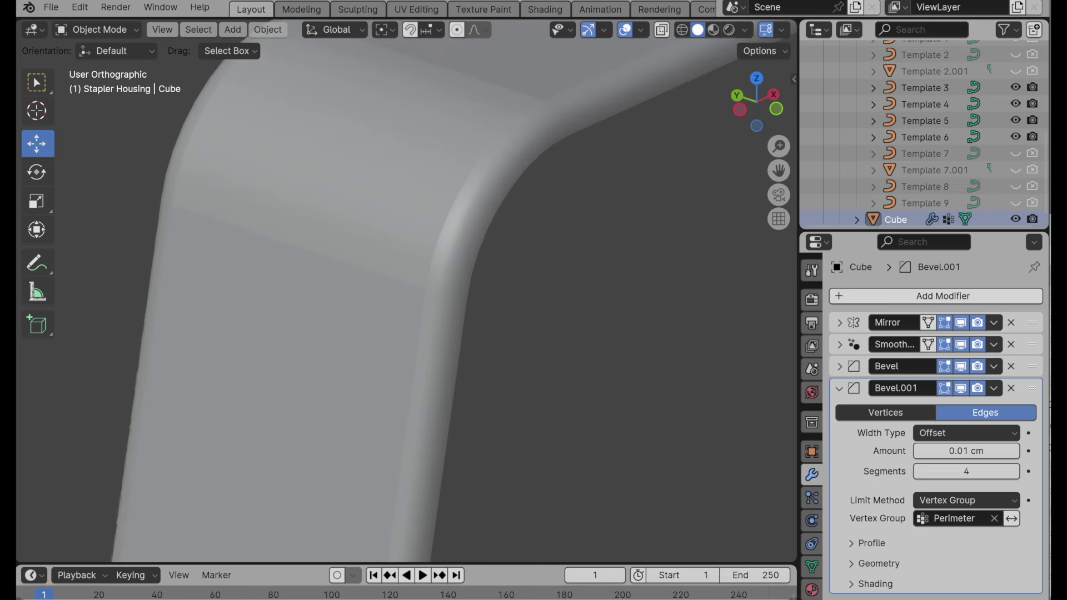
middle_click_drag(565, 176, 566, 218, "shift")
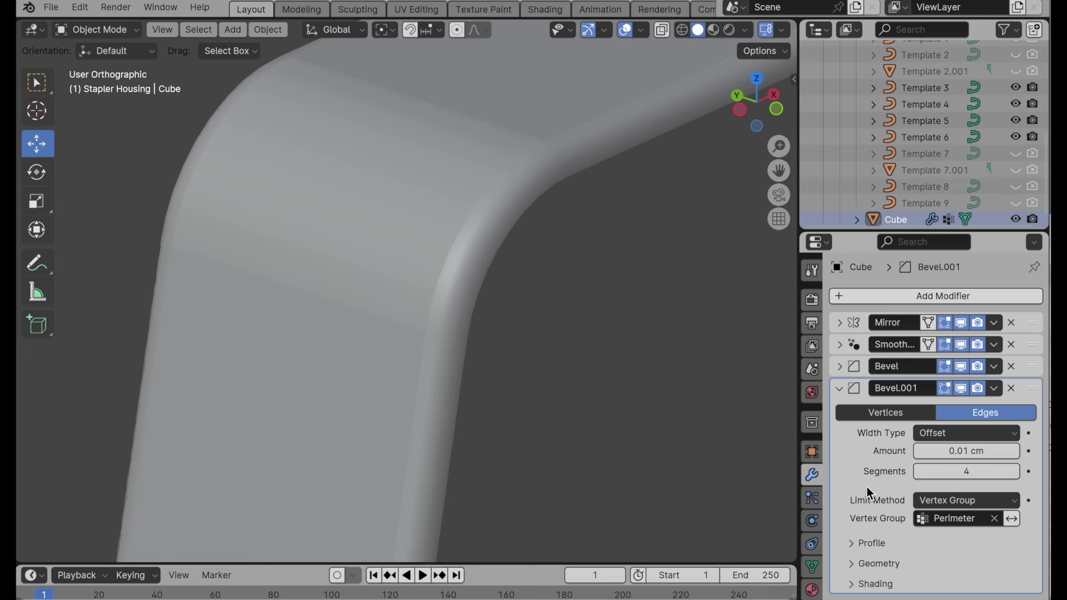
Step: Toggle Harden Normals in Bevel.001's Shading options, comparing wireframe and solid views
left_click(856, 583)
scroll(873, 566, "down", 4)
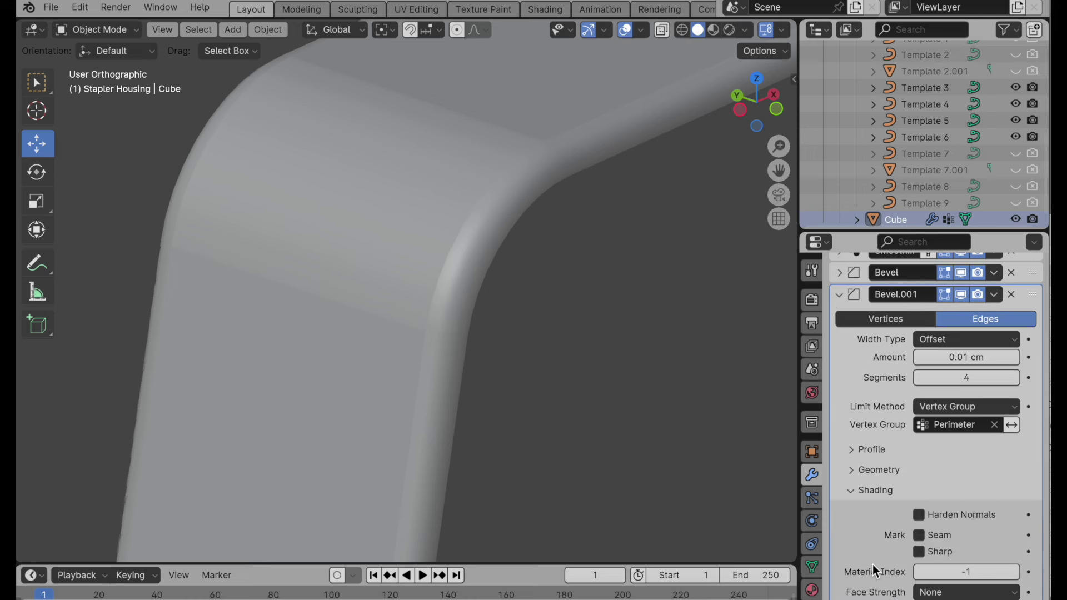
left_click(922, 515)
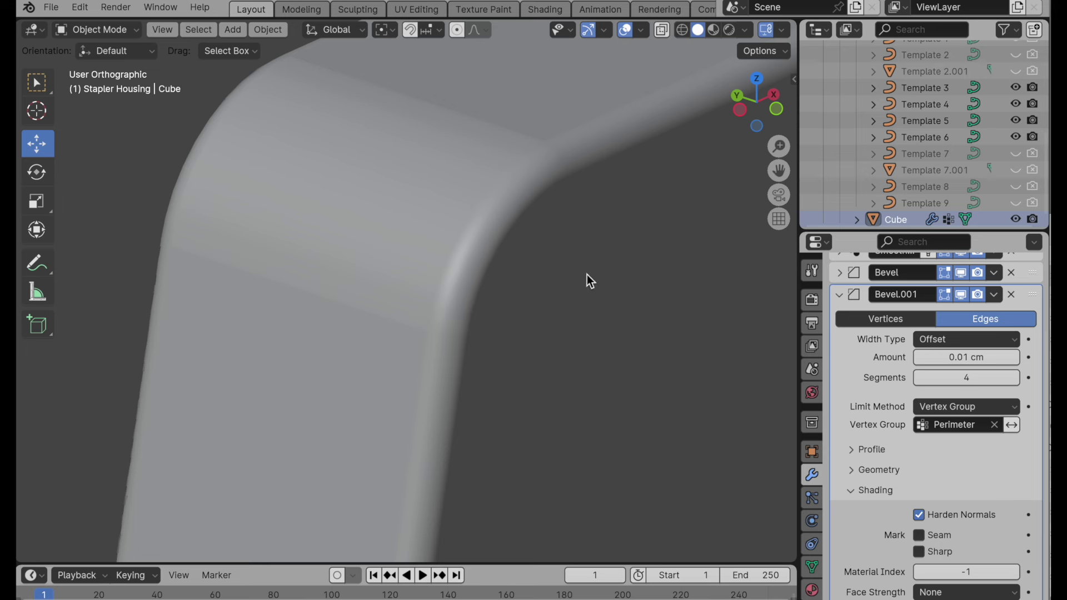
left_click(682, 30)
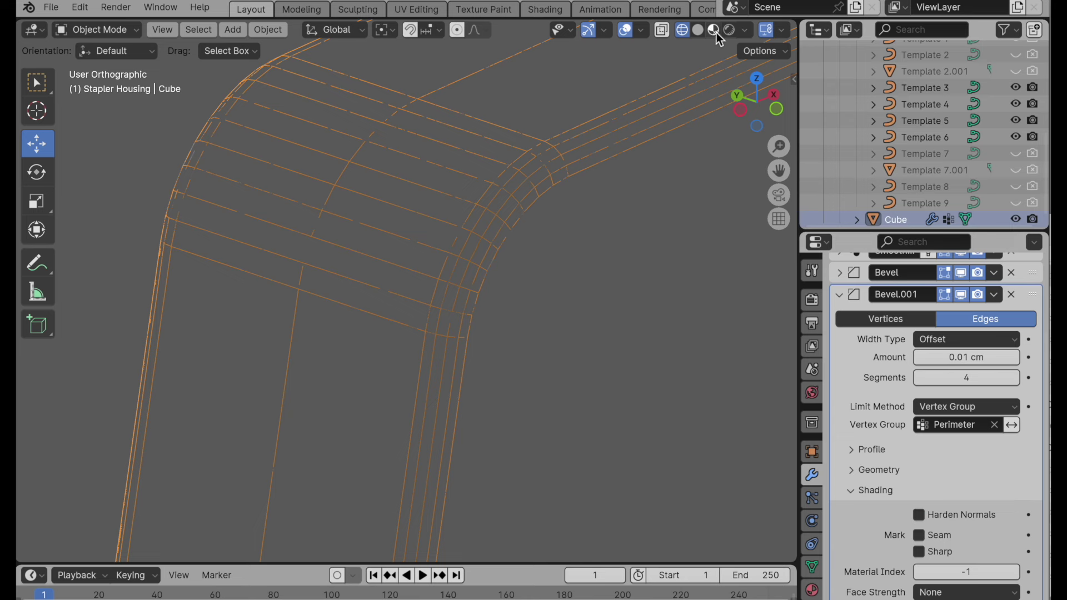
left_click(698, 30)
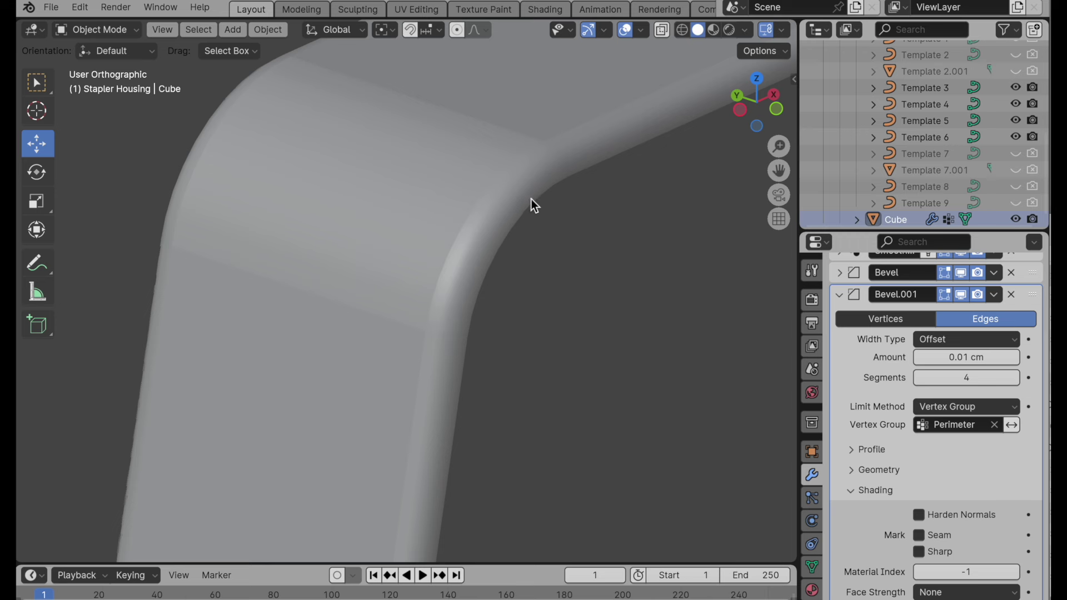
scroll(905, 457, "up", 5)
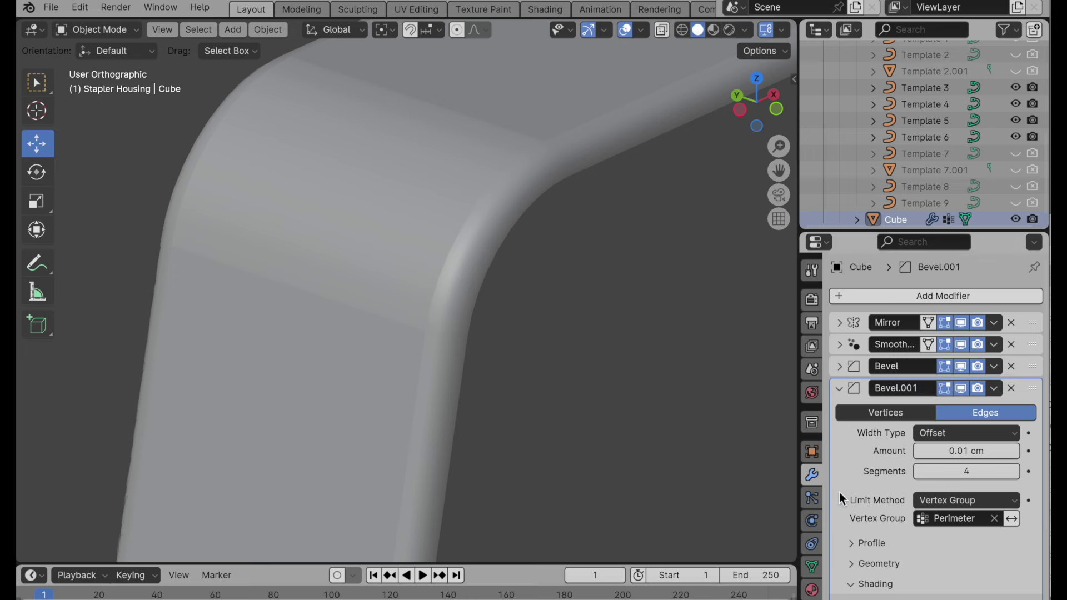
Step: Switch on Bevel.001's Harden Normals and compare the rounded corner in wireframe and solid shading
scroll(871, 437, "down", 5)
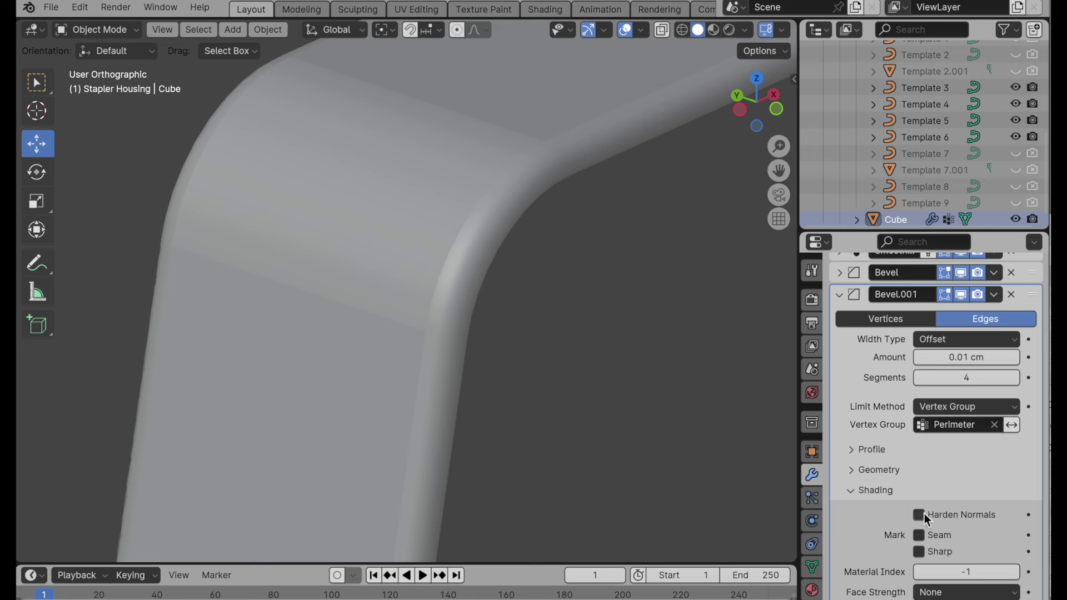
left_click(920, 515)
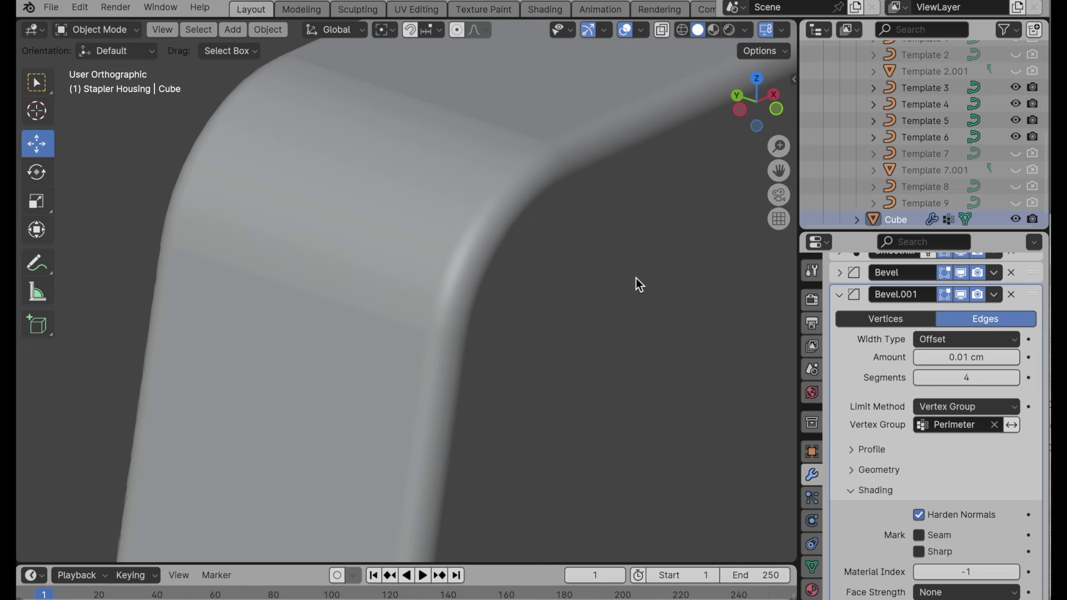
left_click(683, 30)
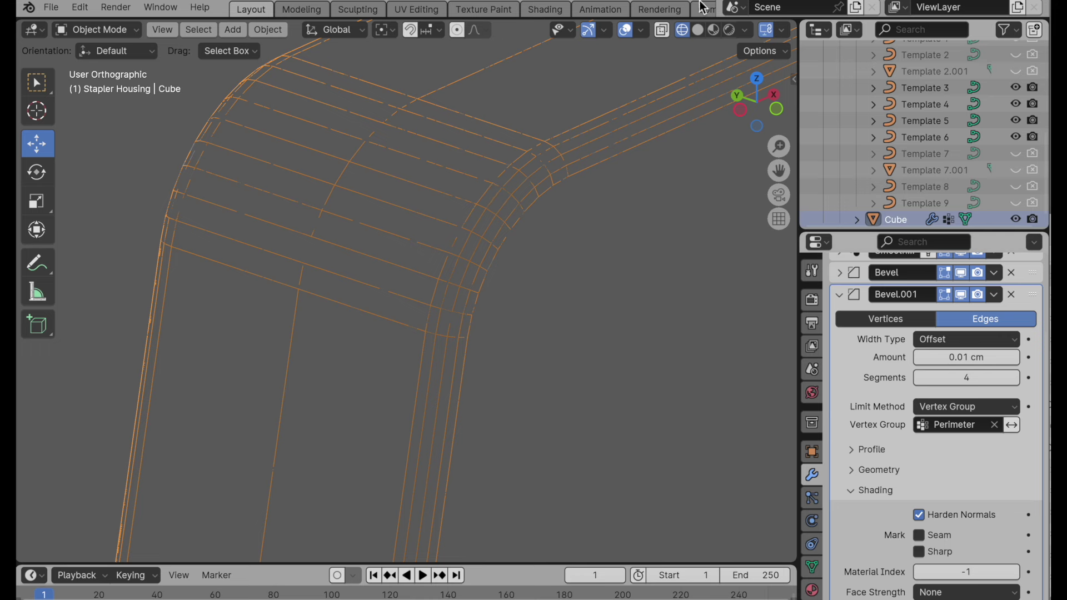
left_click(698, 30)
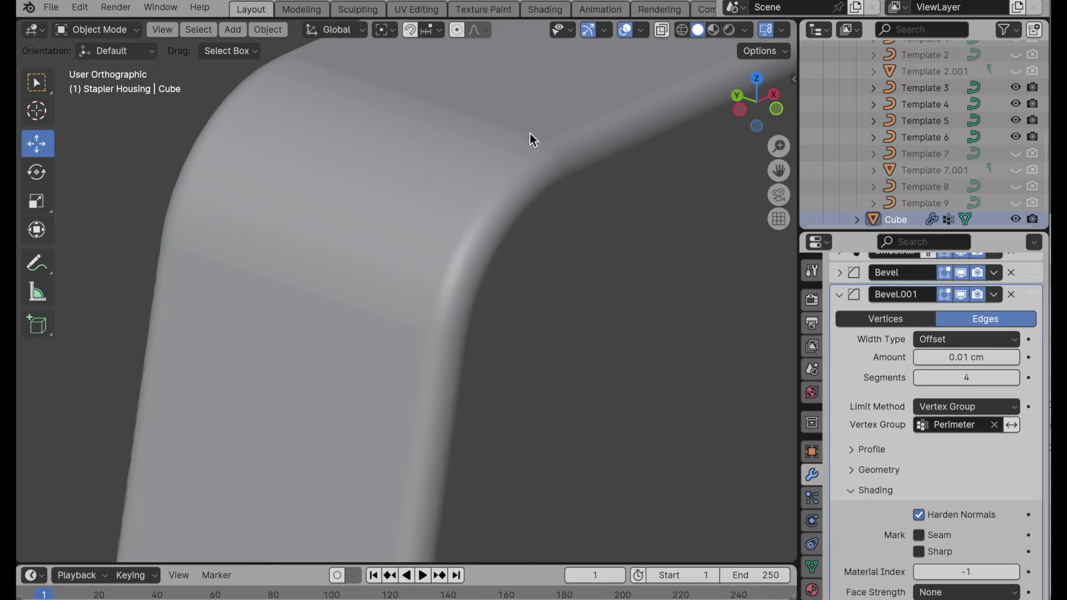
Step: Enable Harden Normals in the first Bevel's Shading options, then reopen Bevel.001's settings
left_click(839, 295)
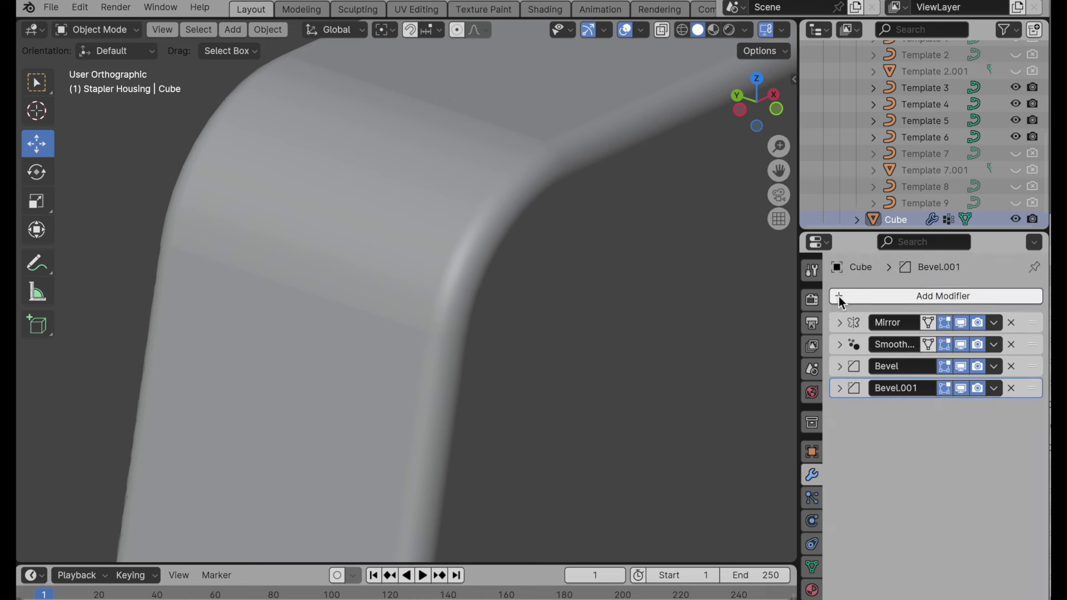
left_click(856, 371)
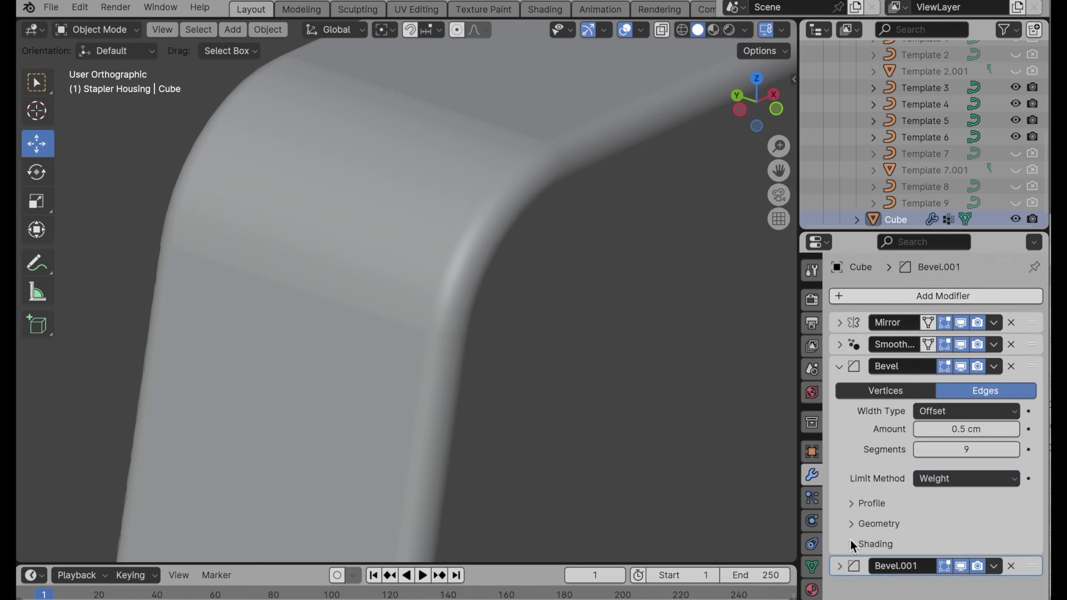
left_click(852, 546)
scroll(852, 547, "down", 3)
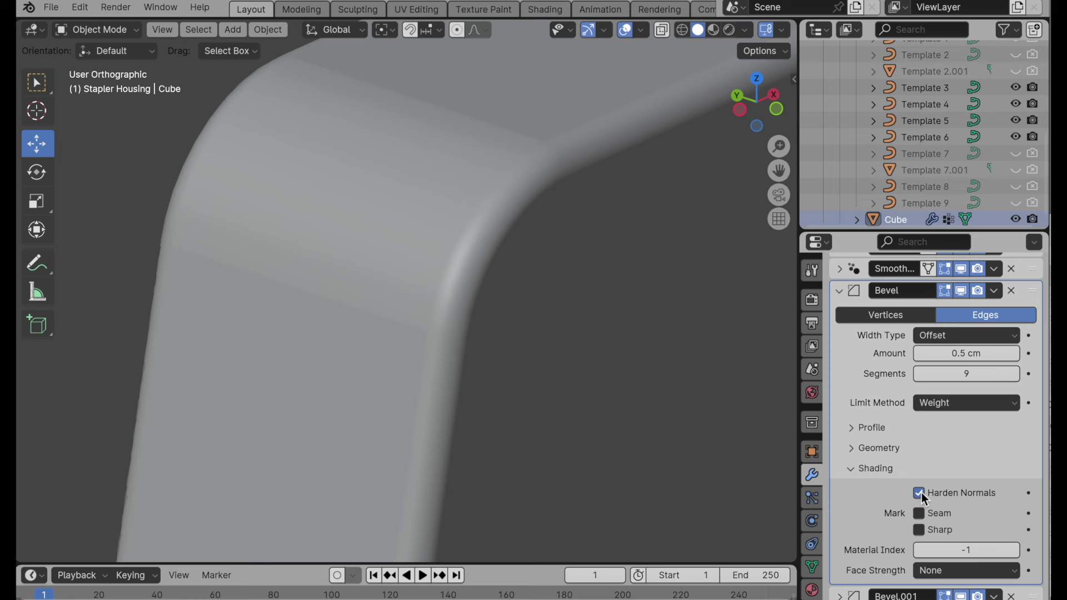
left_click(839, 290)
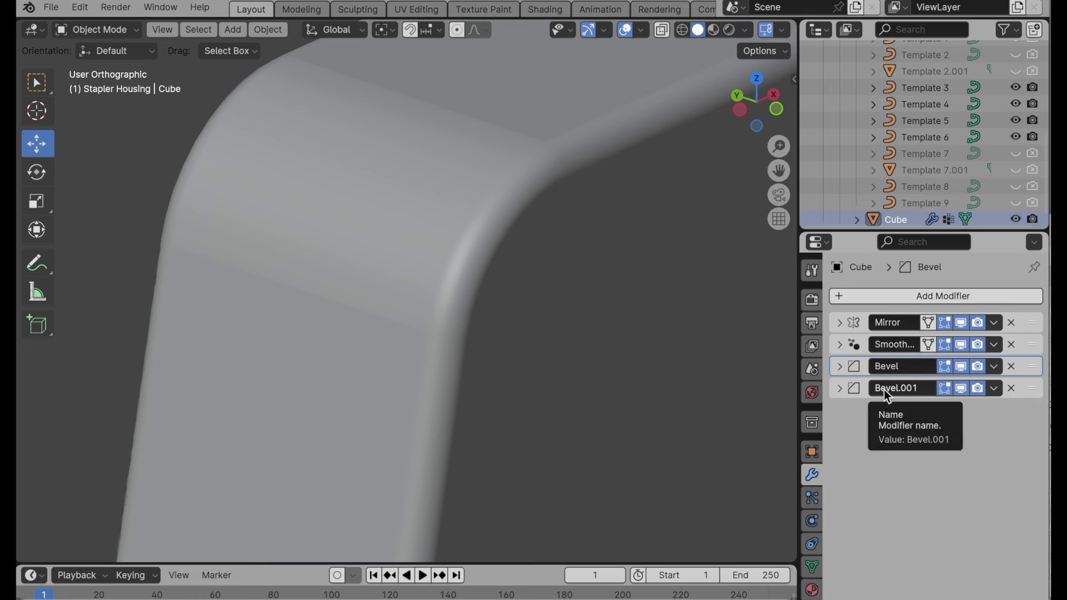
left_click(840, 389)
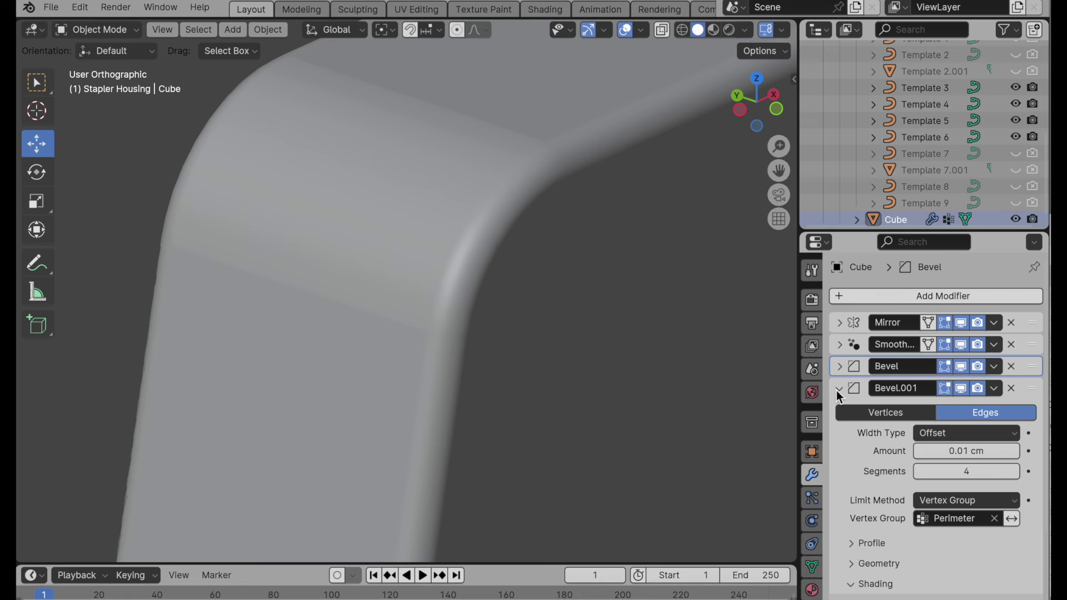
Step: Rename the two bevel modifiers to 'Bevel . weight' and 'Bevel . vert group'
double_click(889, 366)
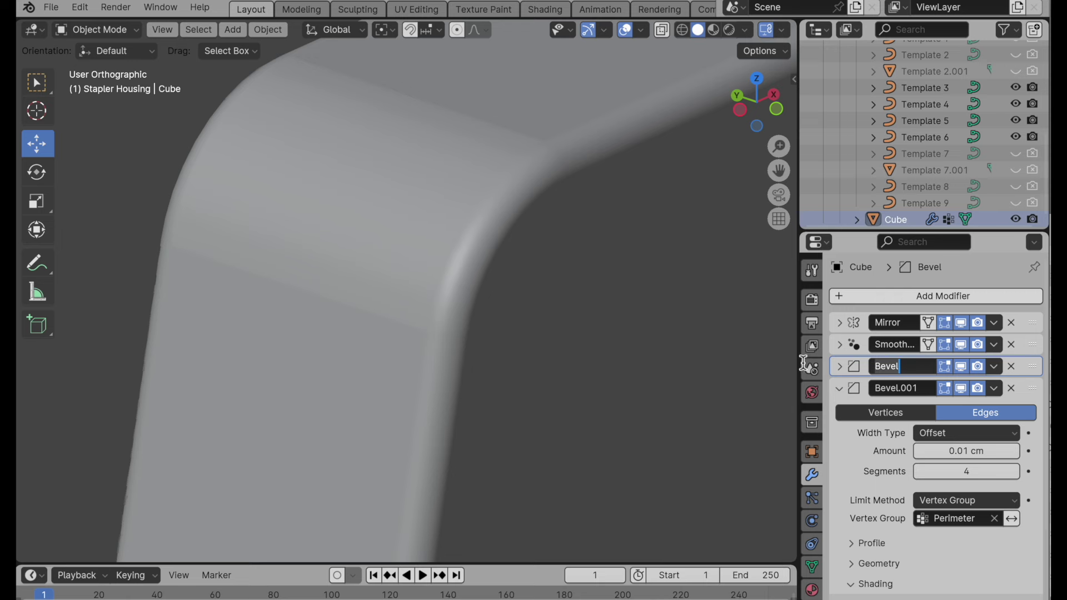
left_click_drag(804, 364, 759, 365)
left_click(877, 371)
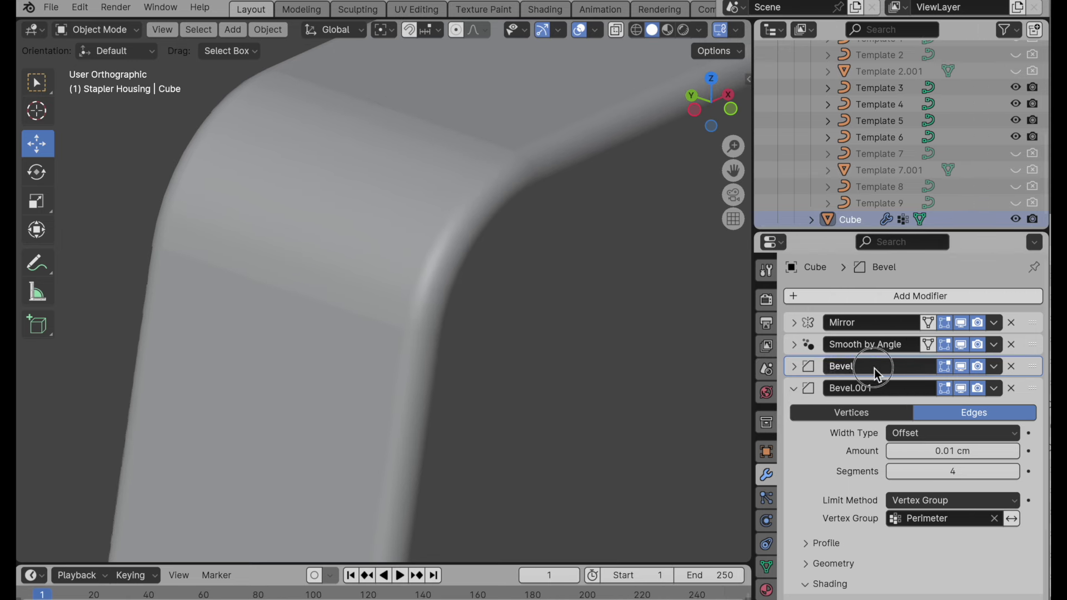
key("BackSpace")
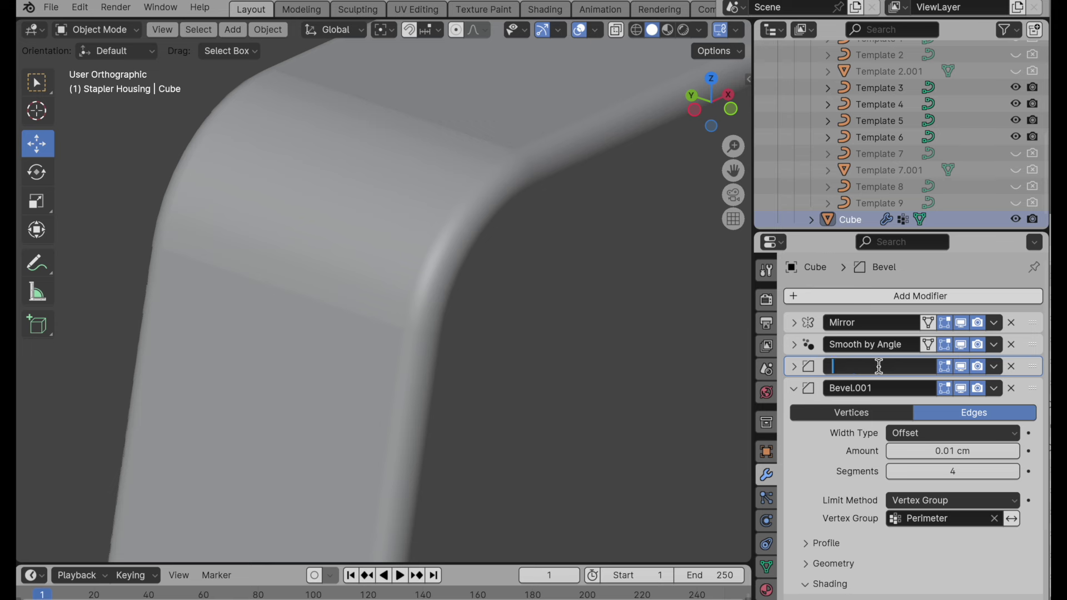
type("Bevel . weight")
key("Return")
left_click(890, 388)
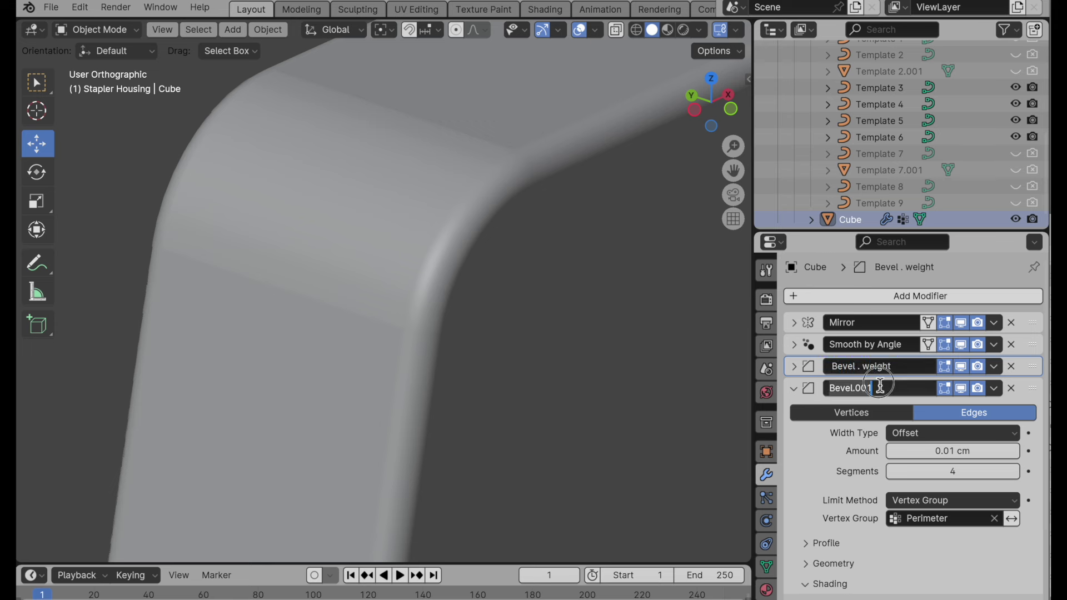
key("BackSpace")
key("BackSpace")
key("BackSpace")
key("BackSpace")
type(". ")
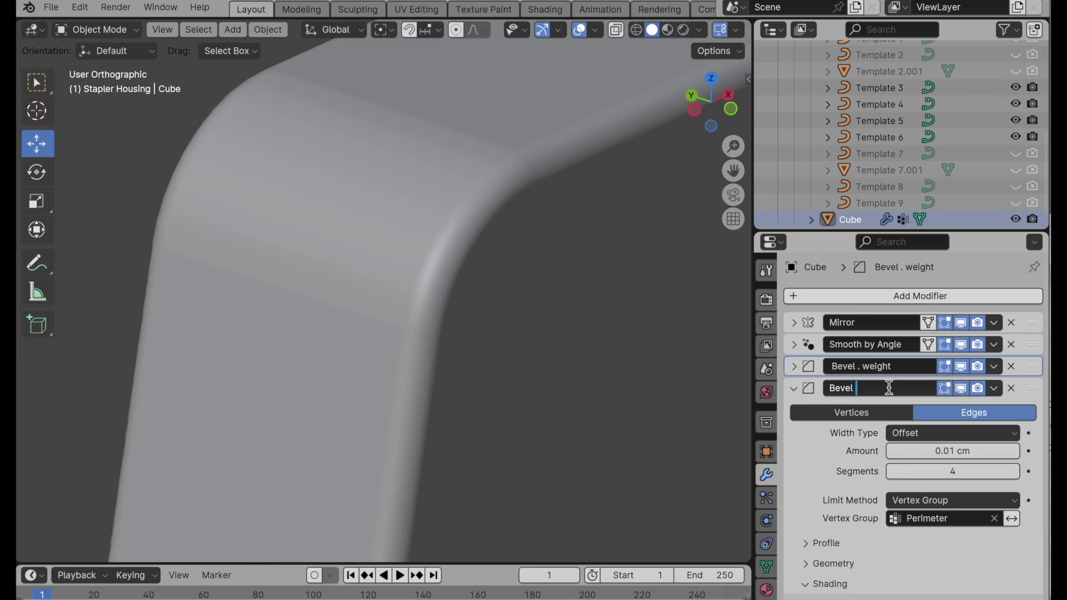
type("vert group")
key("Return")
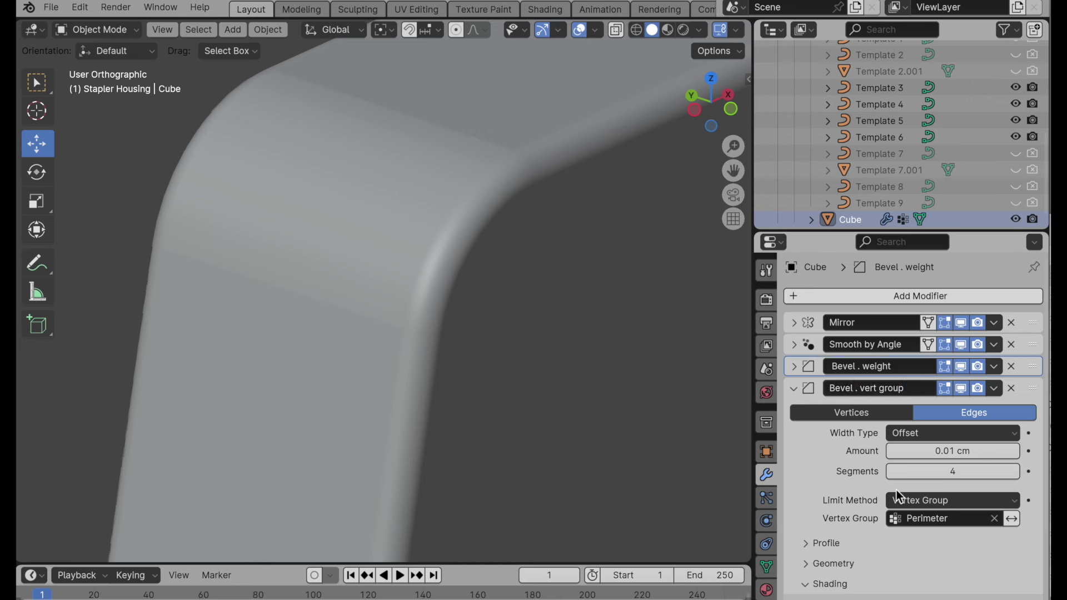
Step: Fold the Bevel . vert group panel closed, leaving only modifier names visible
left_click(795, 388)
left_click(795, 389)
scroll(885, 500, "down", 4)
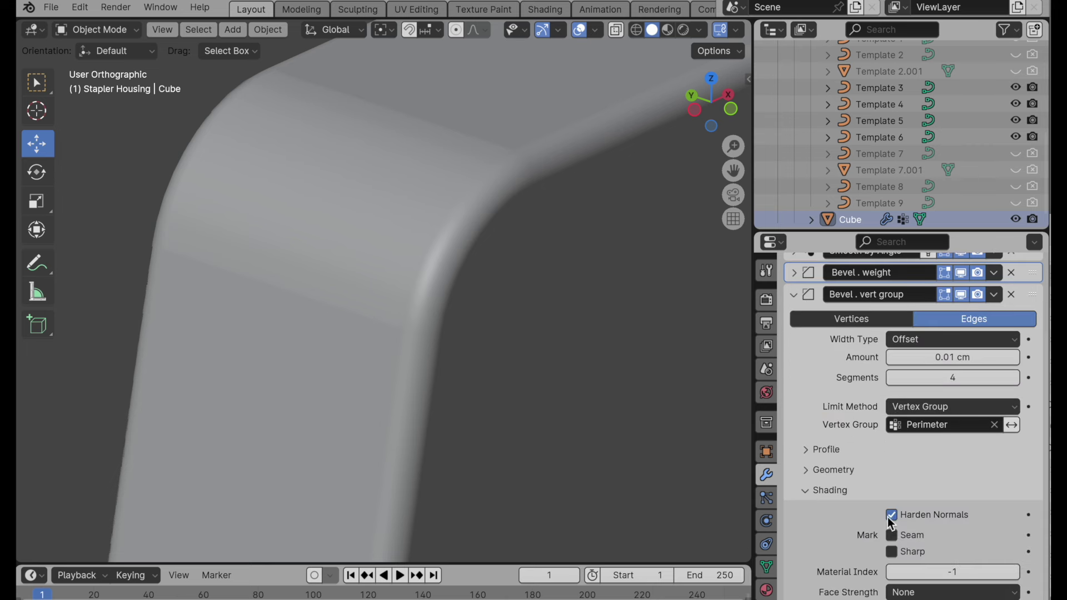
scroll(864, 458, "up", 4)
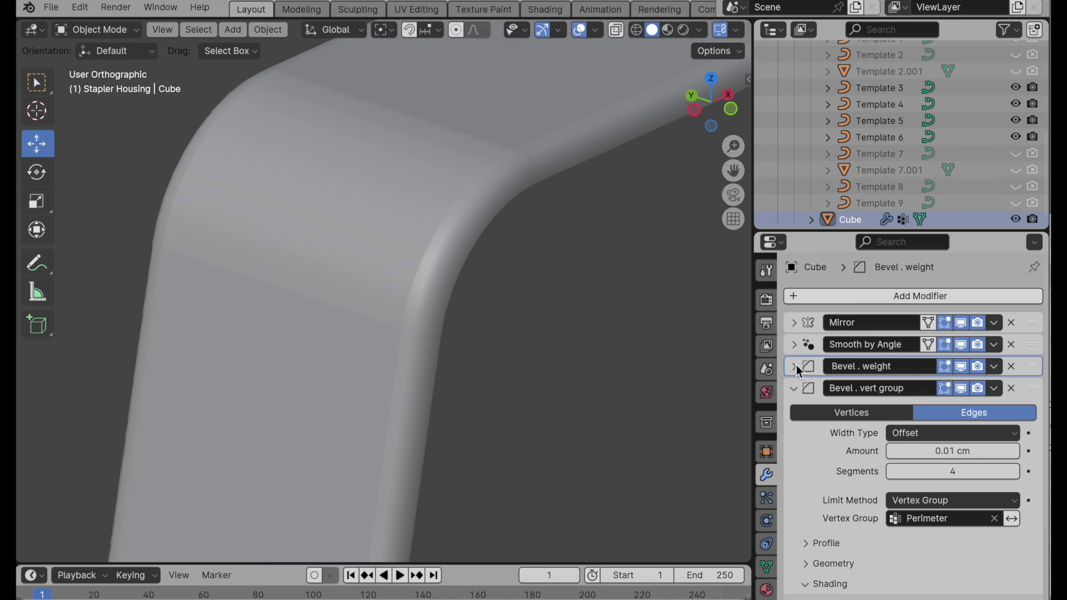
left_click(795, 388)
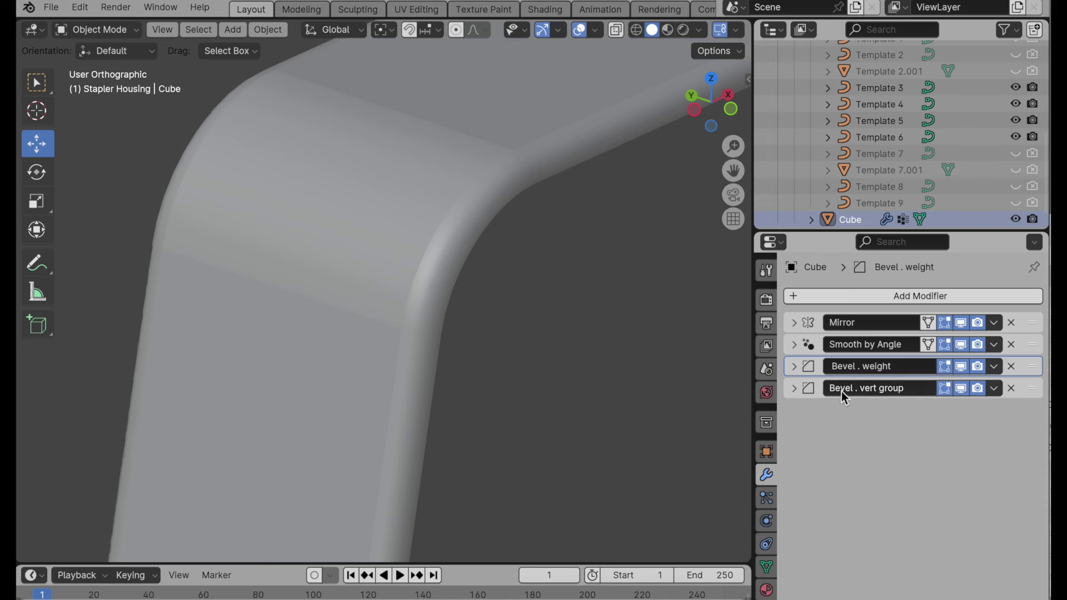
Step: Append a Weighted Normal modifier after both bevels and return the viewport to solid shading
left_click(843, 294)
mouse_move(841, 292)
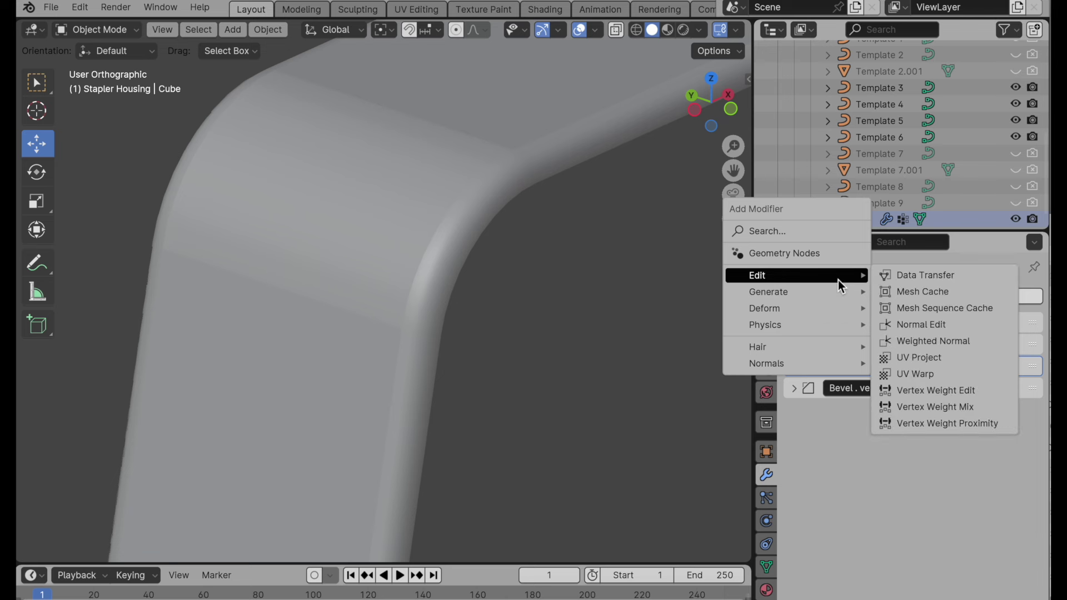
left_click(925, 342)
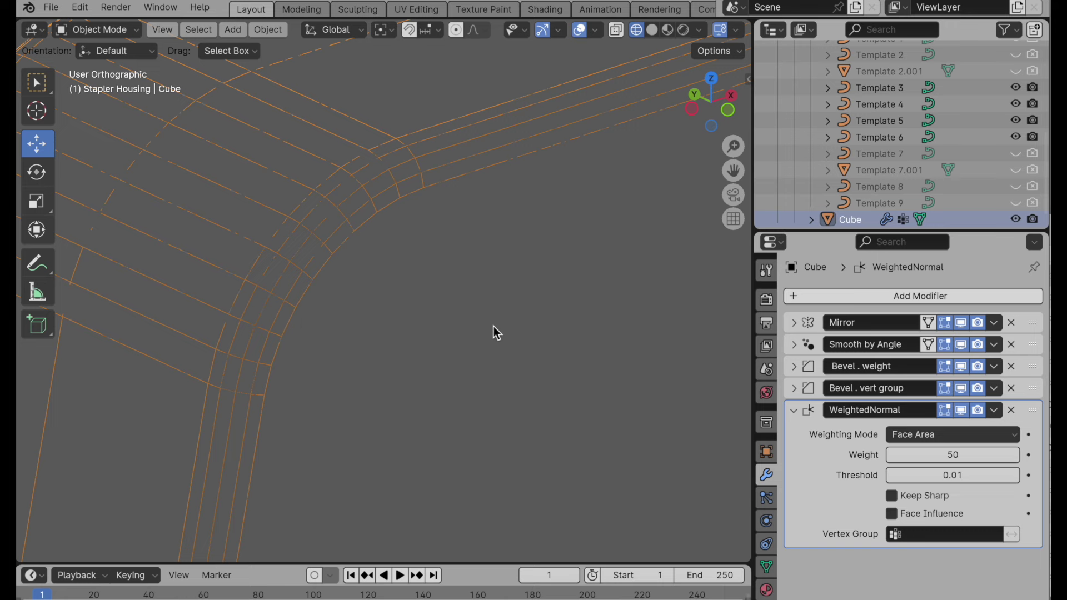
scroll(497, 332, "down", 3)
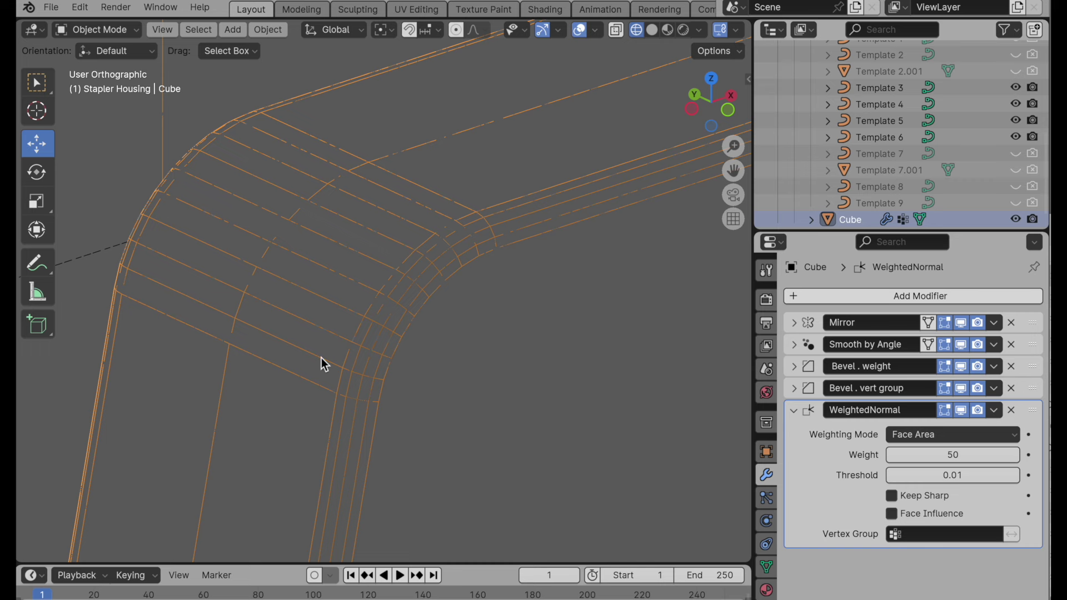
left_click(654, 31)
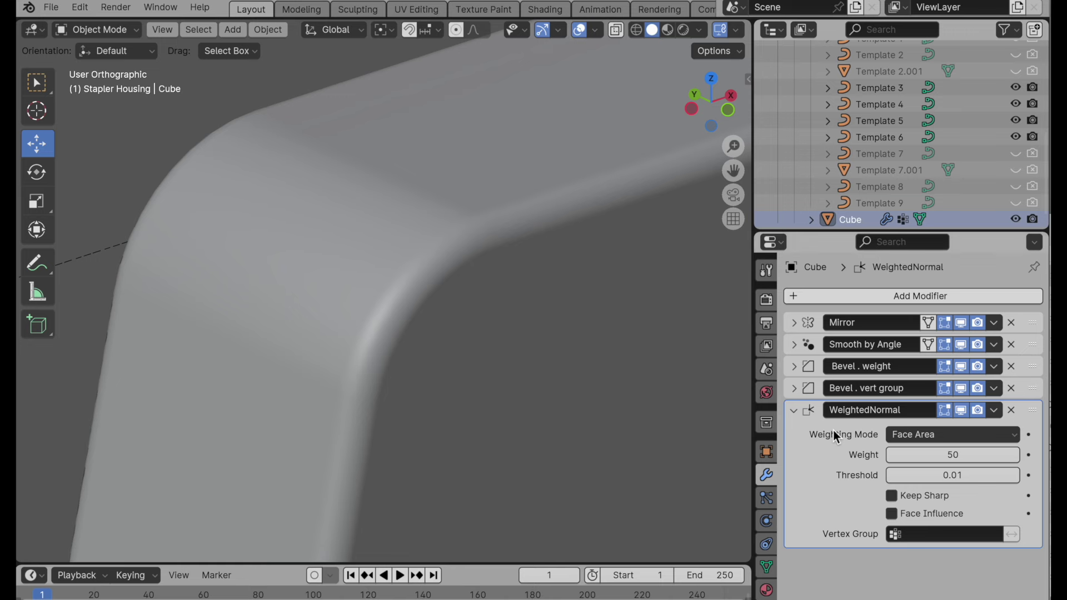
Step: Hide Smooth by Angle's viewport effect, then delete that modifier from the Cube's stack
scroll(474, 319, "down", 5)
middle_click_drag(474, 319, 453, 441)
scroll(387, 381, "up", 2)
scroll(515, 328, "down", 3)
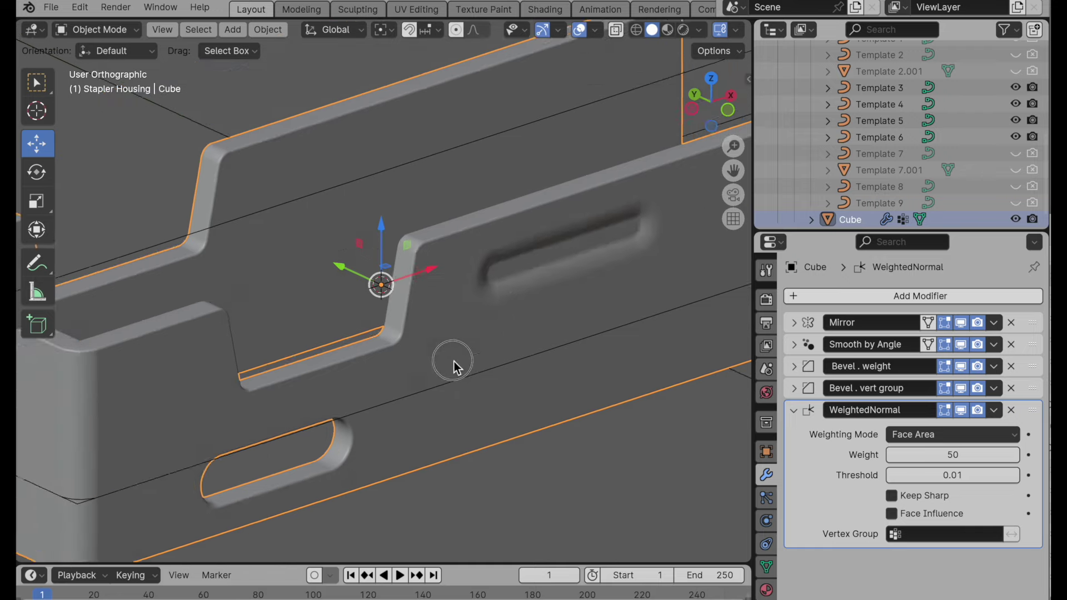
middle_click_drag(453, 362, 571, 366)
scroll(575, 361, "up", 2)
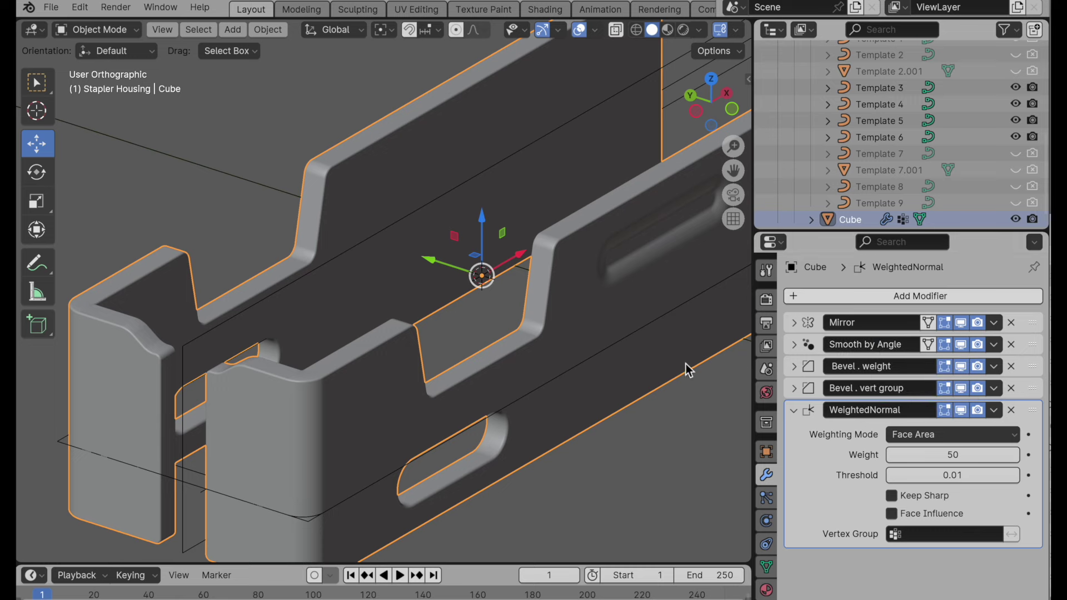
middle_click_drag(686, 364, 668, 395)
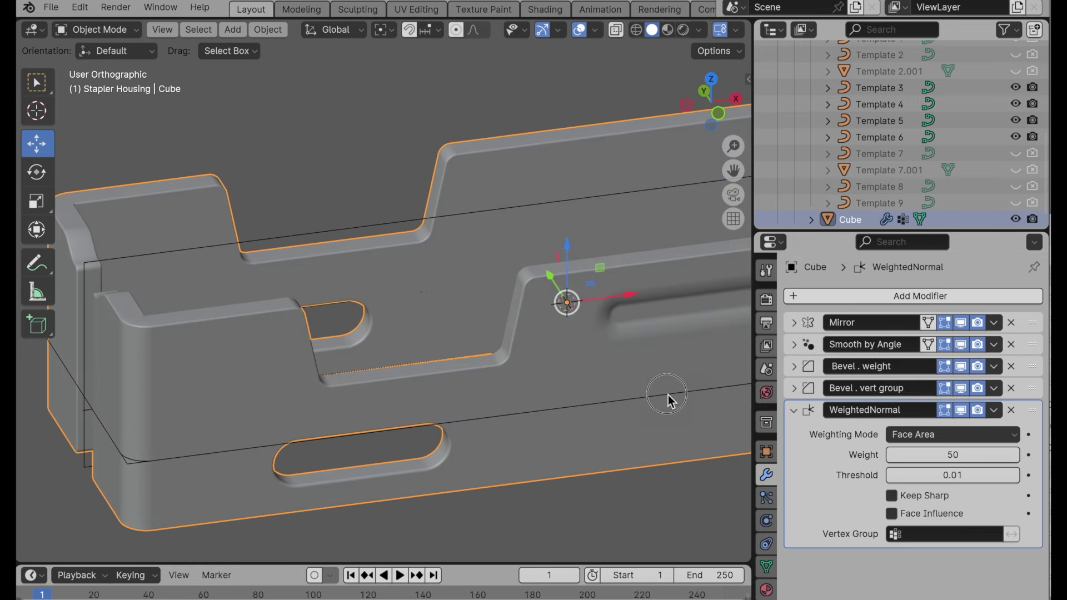
left_click(961, 344)
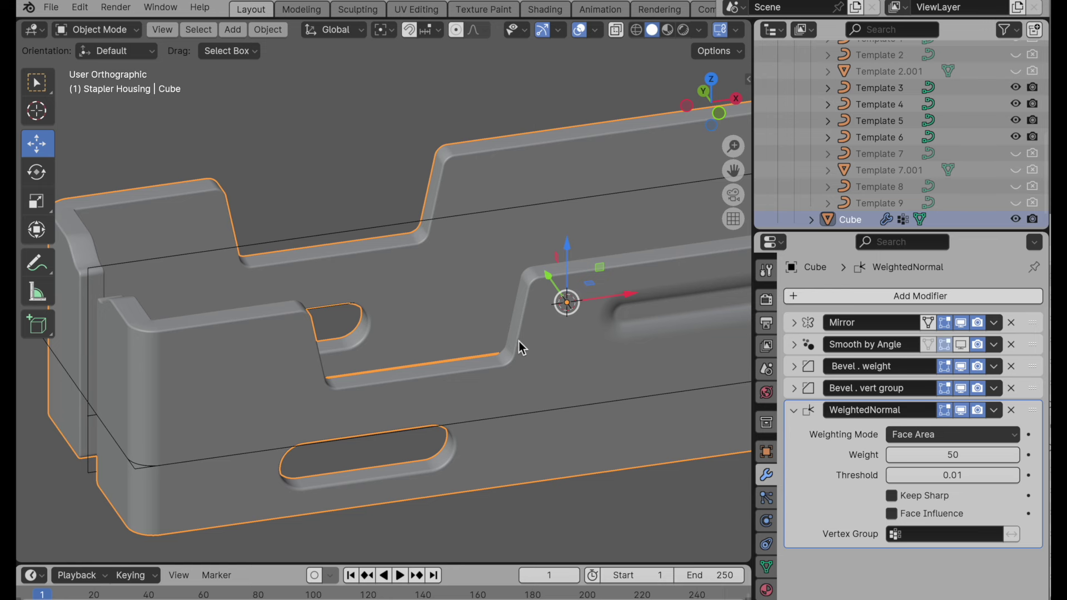
left_click(1012, 344)
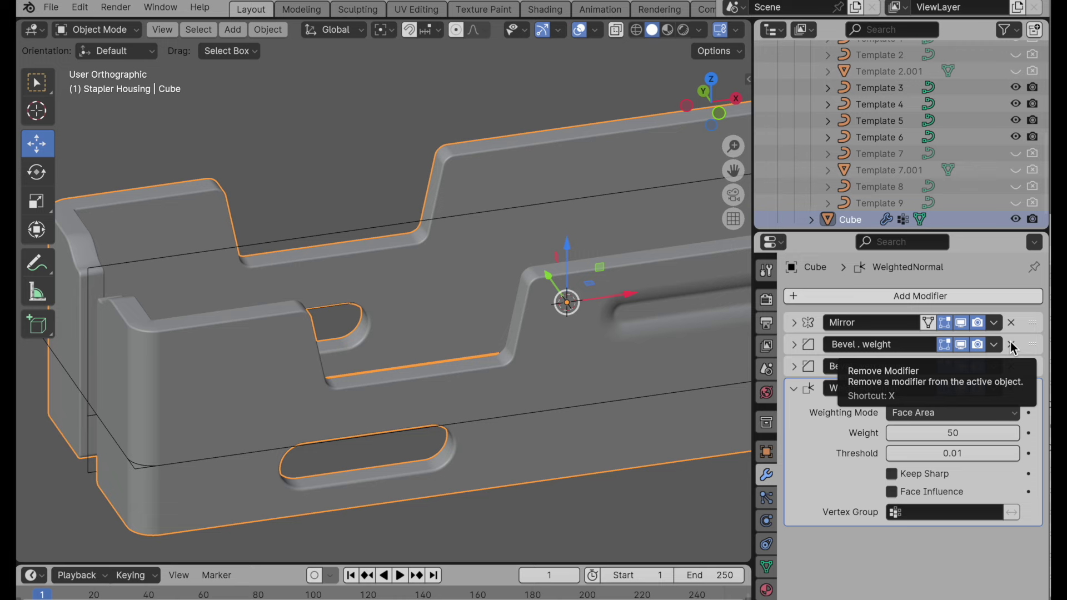
middle_click_drag(428, 339, 478, 256)
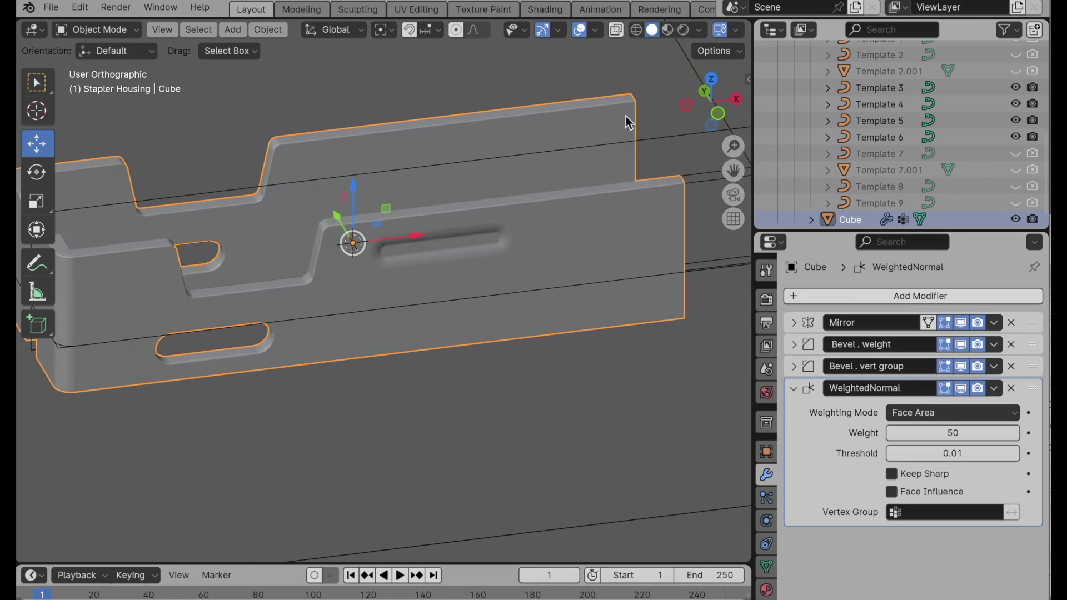
Step: In front view and Edit Mode, circle-select the right half of the housing mesh
left_click(718, 114)
key("Tab")
scroll(585, 195, "down", 2)
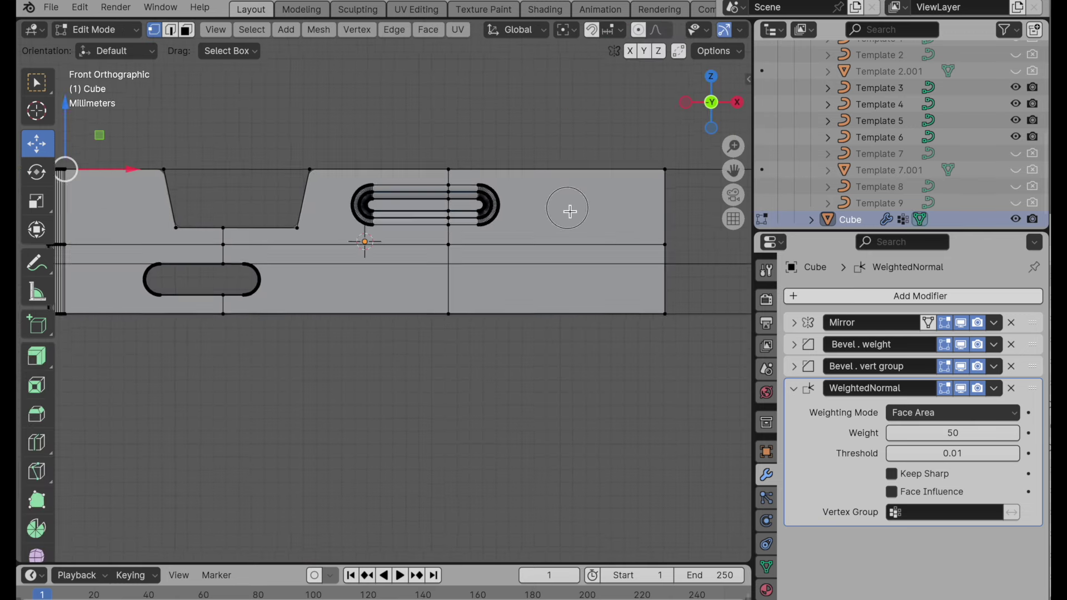
middle_click_drag(565, 238, 493, 358, "shift")
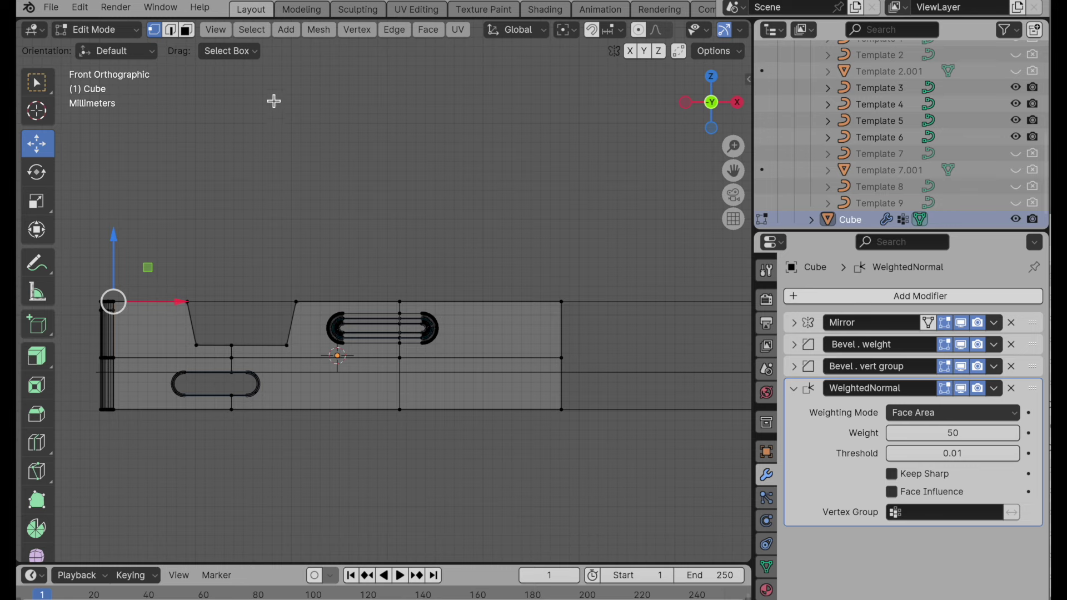
key("c")
left_click_drag(377, 264, 561, 409)
right_click(643, 476)
Step: Slide the selected half about 2.19 cm along X, deselect, and return to Object Mode in perspective
scroll(567, 484, "down", 1)
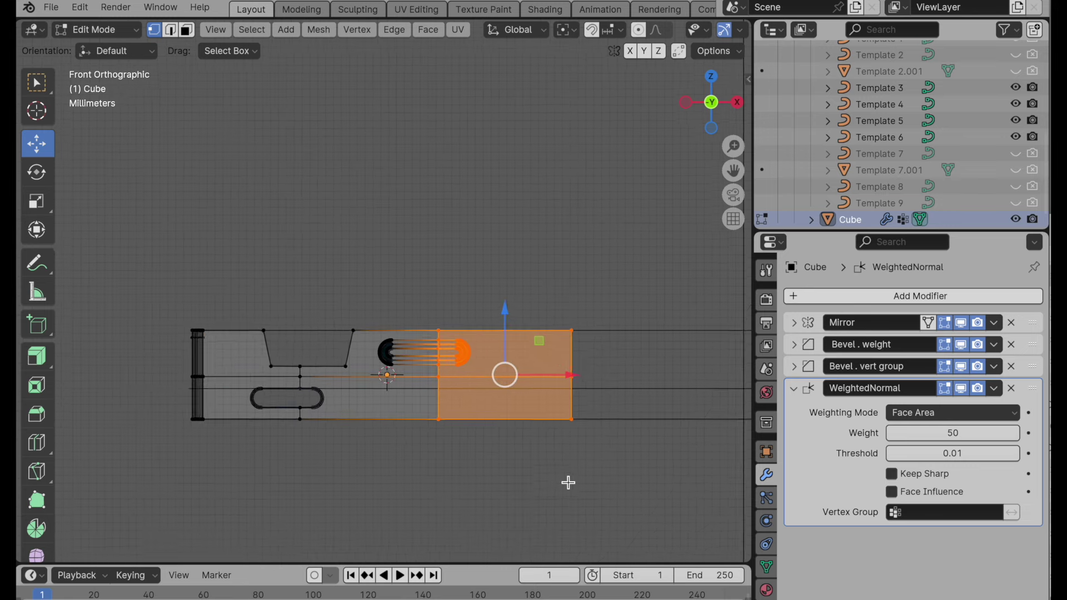
middle_click_drag(567, 484, 414, 476, "shift")
left_click_drag(381, 392, 555, 393)
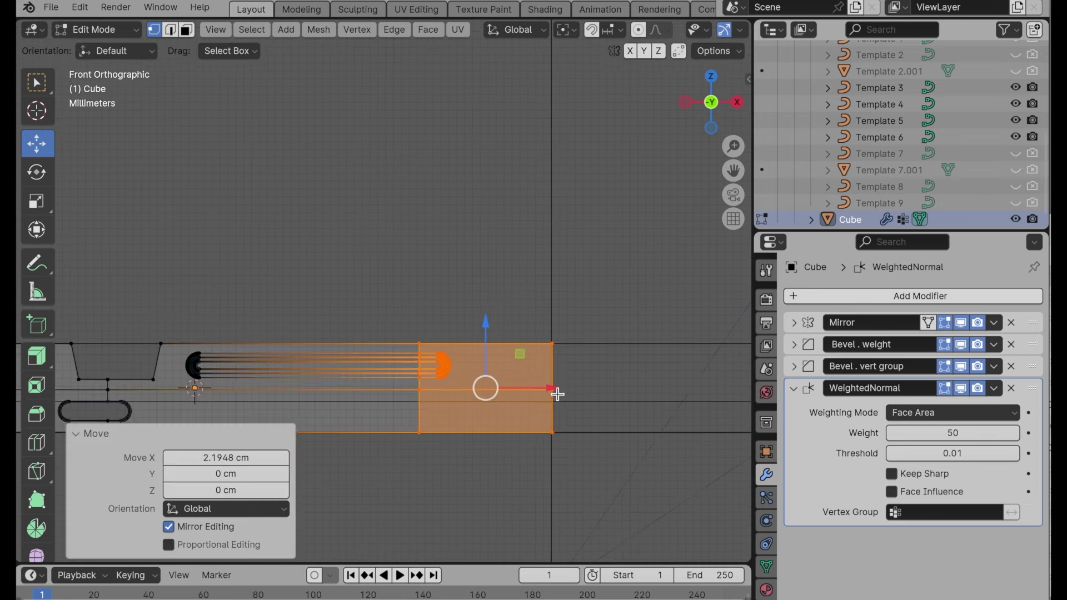
scroll(405, 435, "down", 1)
middle_click_drag(405, 436, 451, 421, "shift")
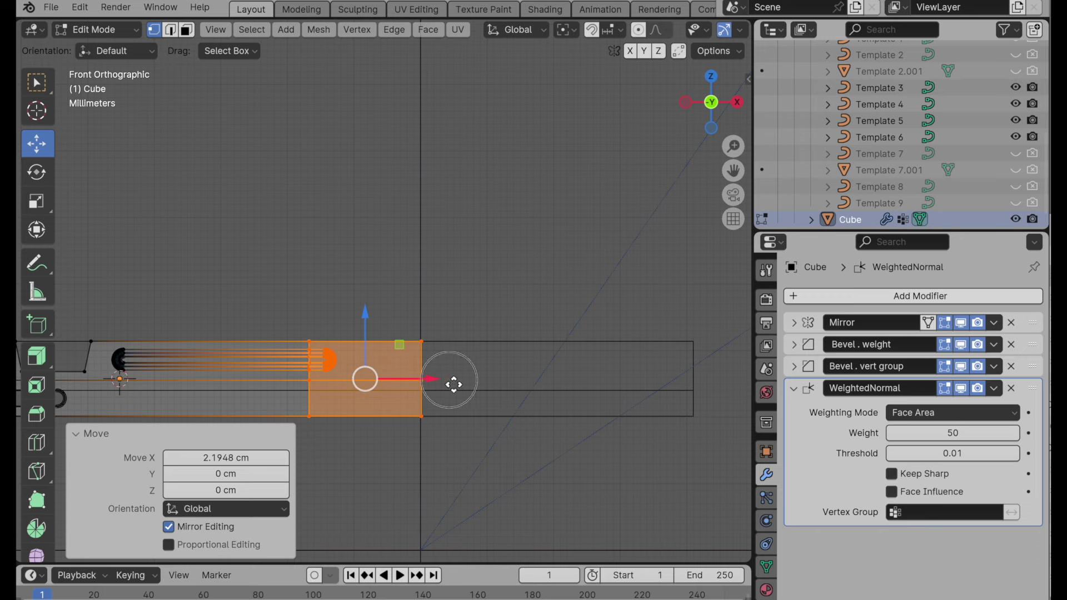
left_click_drag(452, 382, 467, 381)
left_click_drag(390, 310, 722, 381)
middle_click_drag(424, 385, 729, 191)
key("Tab")
left_click(735, 218)
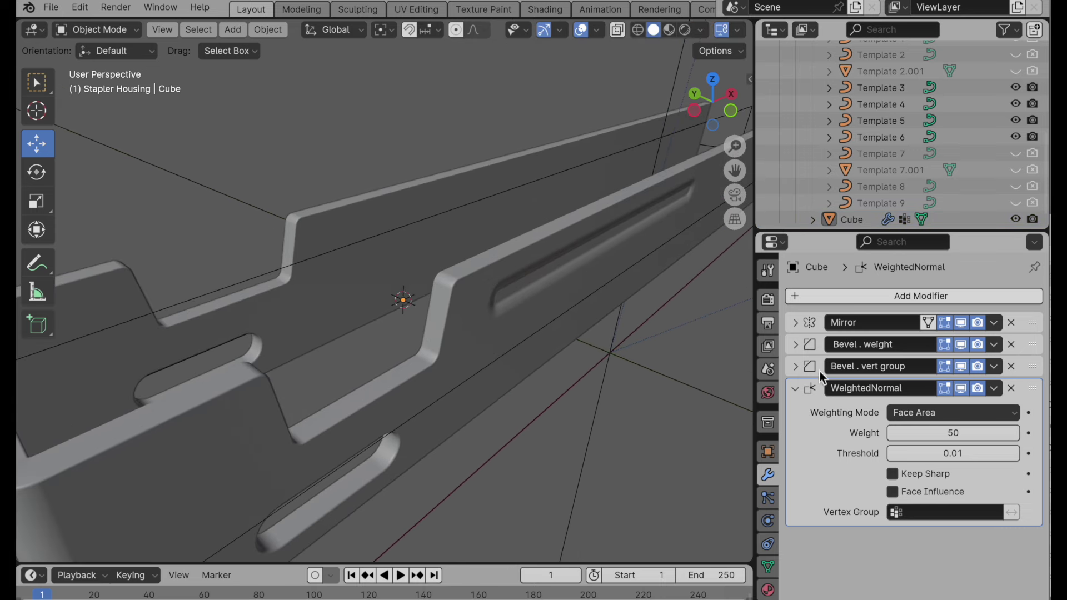
Step: Expand the Bevel . weight modifier and enter Edit Mode on the housing with edge select
left_click(795, 346)
key("Tab")
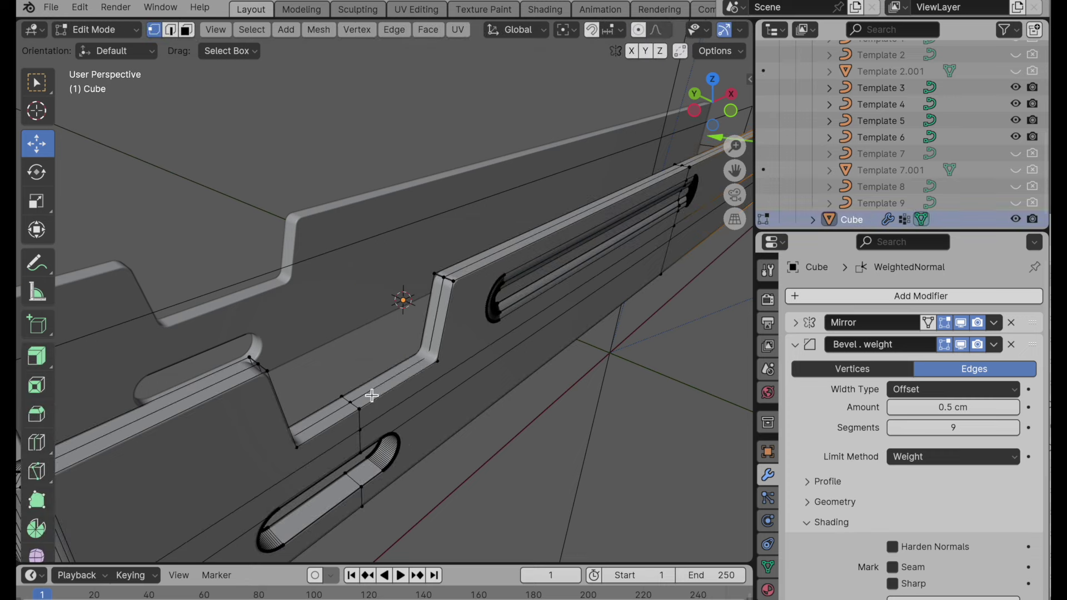
key("c")
key("KP_Decimal")
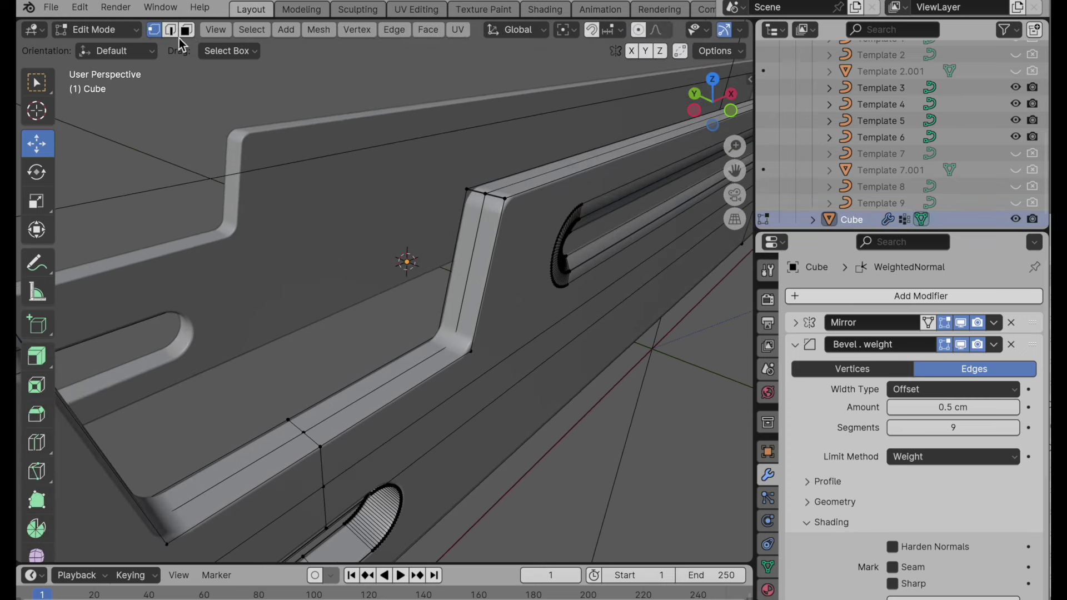
left_click(171, 29)
Step: In wireframe shading, select both corner edges of the stepped notch
left_click(501, 200)
mouse_move(434, 263)
middle_mouse_down()
mouse_move(353, 305)
mouse_move(430, 318)
middle_mouse_up()
scroll(455, 312, "up", 2)
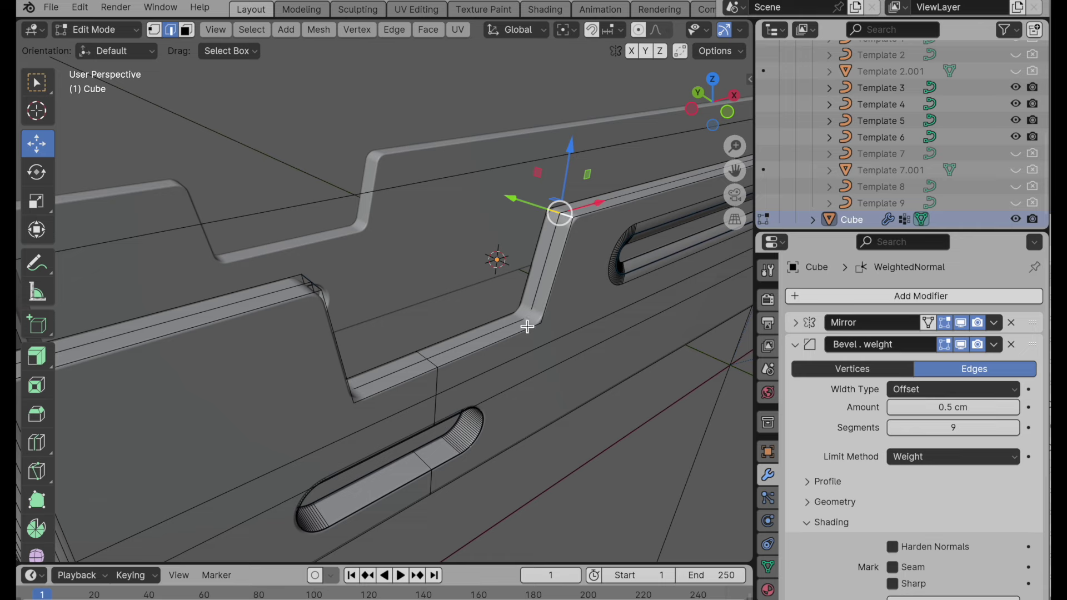
scroll(539, 312, "up", 2)
scroll(625, 31, "down", 5)
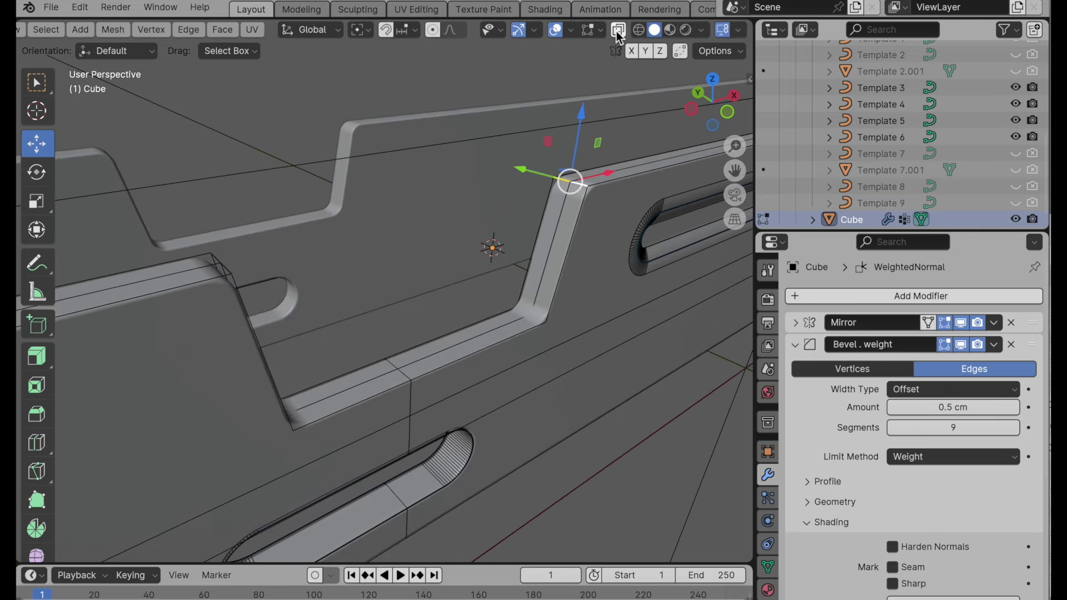
left_click(639, 29)
middle_click_drag(539, 333, 565, 274, "shift")
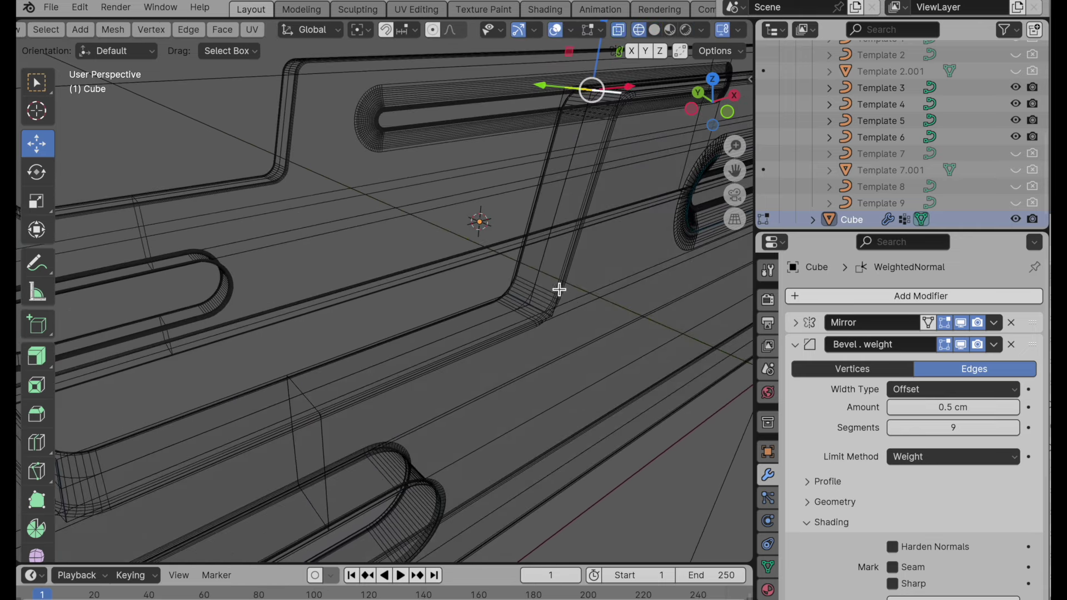
left_click(534, 322)
middle_click_drag(534, 321, 443, 350)
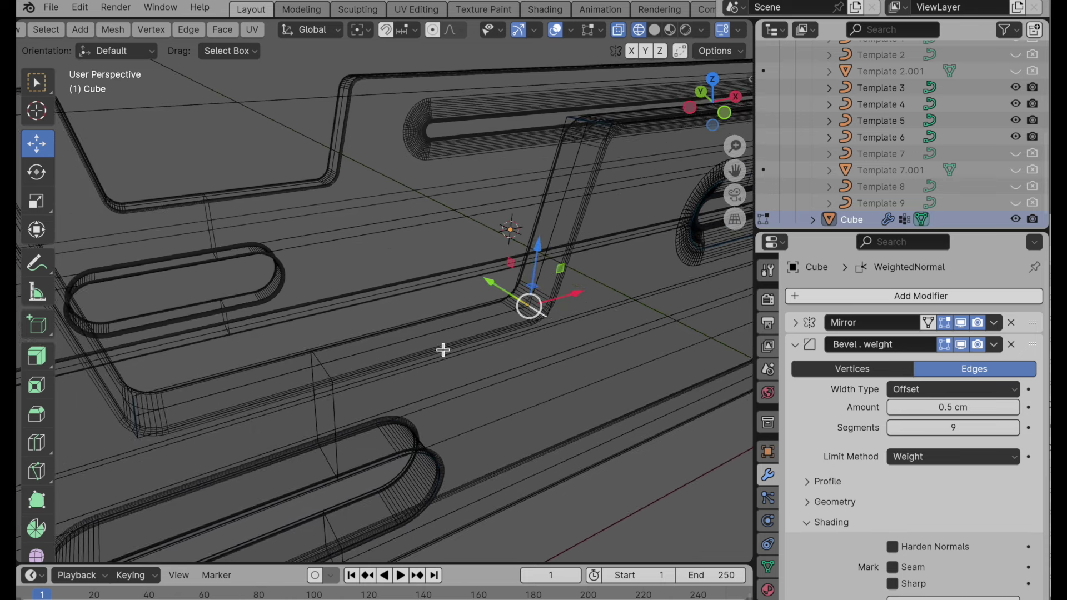
left_click(142, 423, "shift")
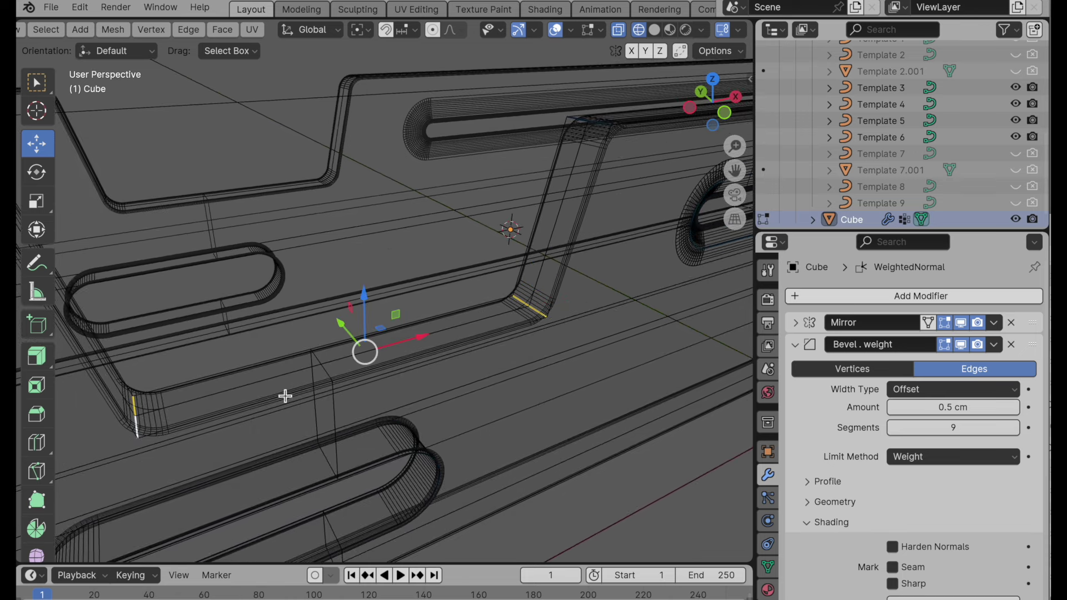
middle_click_drag(392, 378, 408, 417)
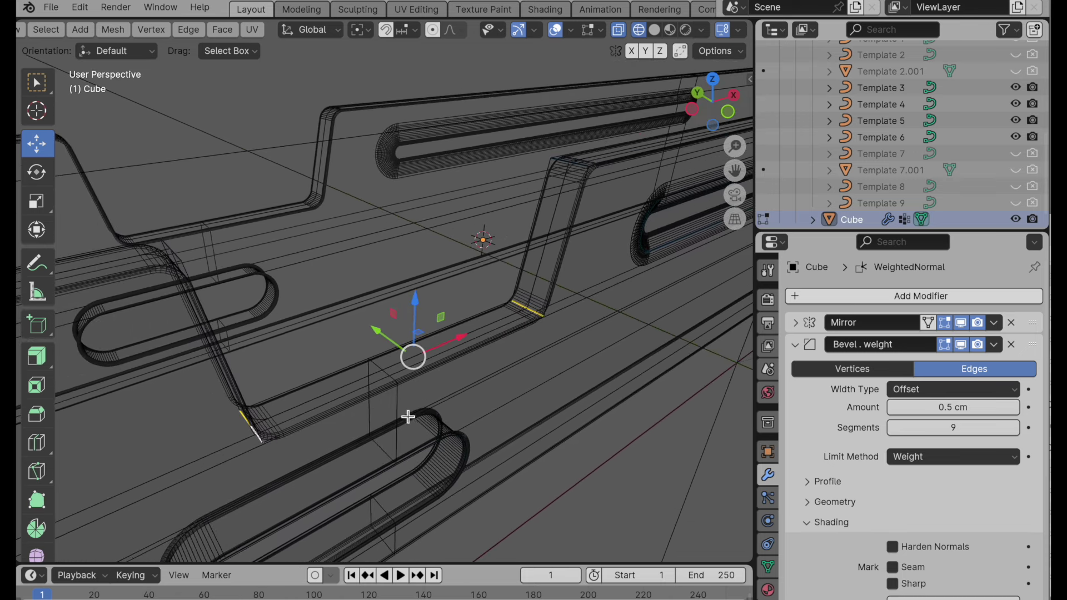
Step: Set the notch corner edges' mean bevel weight to 0.2 in the Item sidebar
key("n")
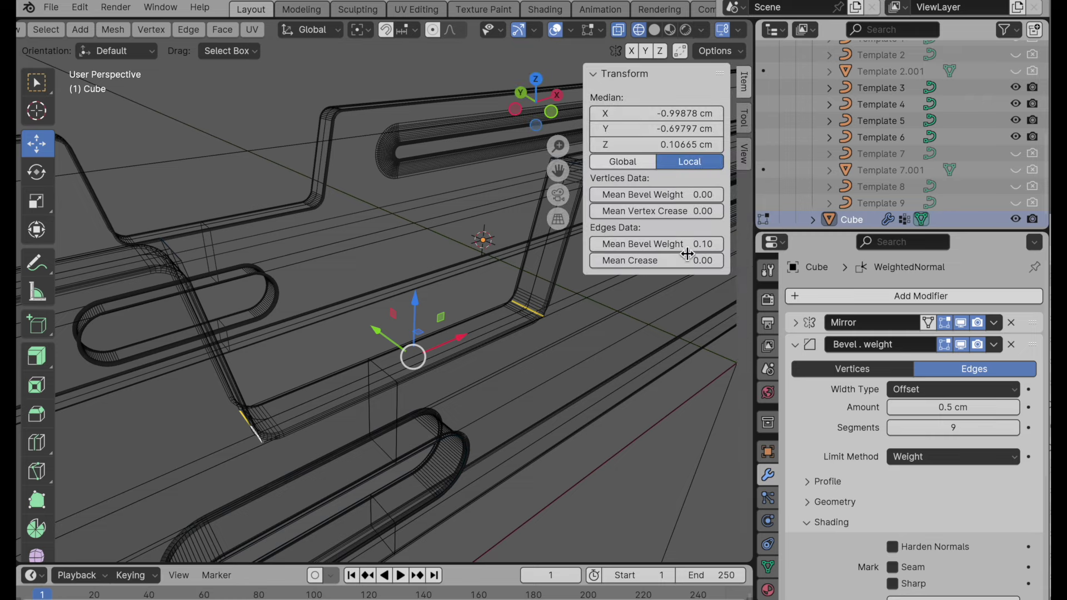
left_click(697, 245)
type("0.2")
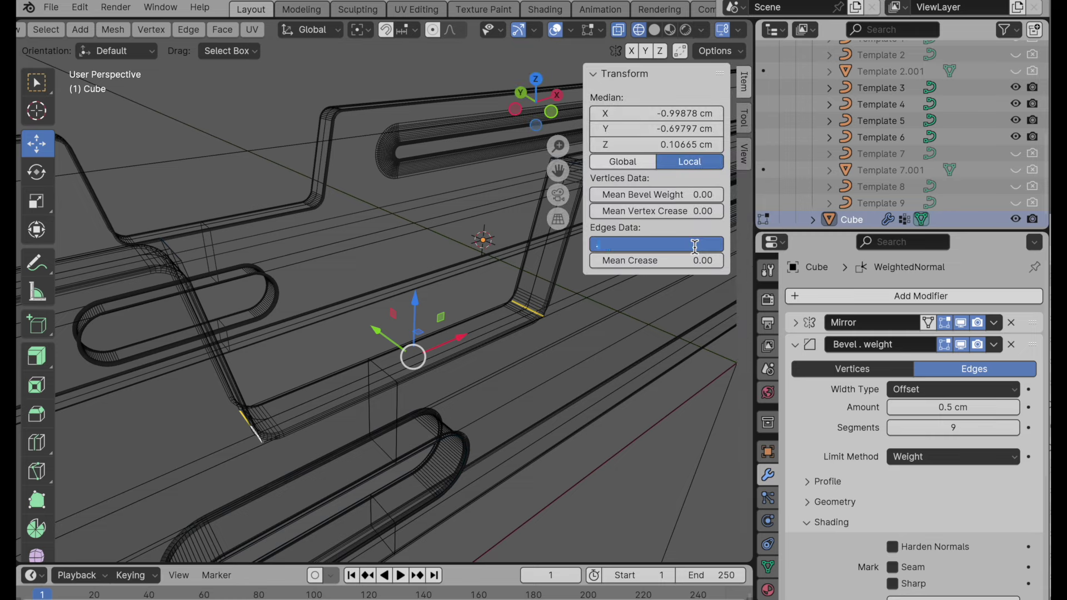
key("Return")
Step: Select a single long bottom edge of the housing
middle_click_drag(567, 331, 516, 361, "shift")
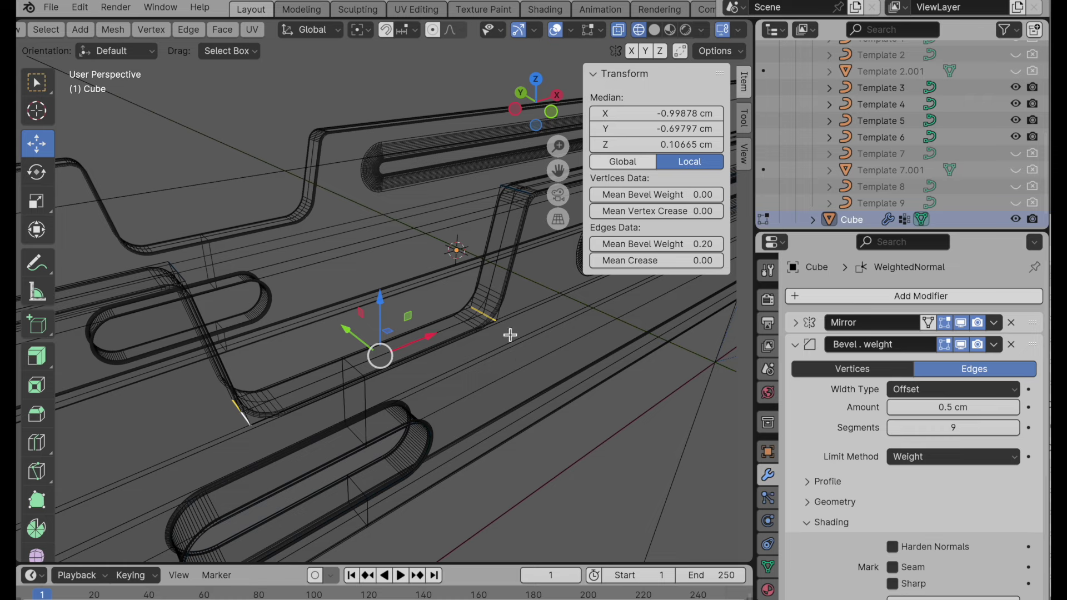
scroll(483, 347, "down", 2)
left_click(535, 417)
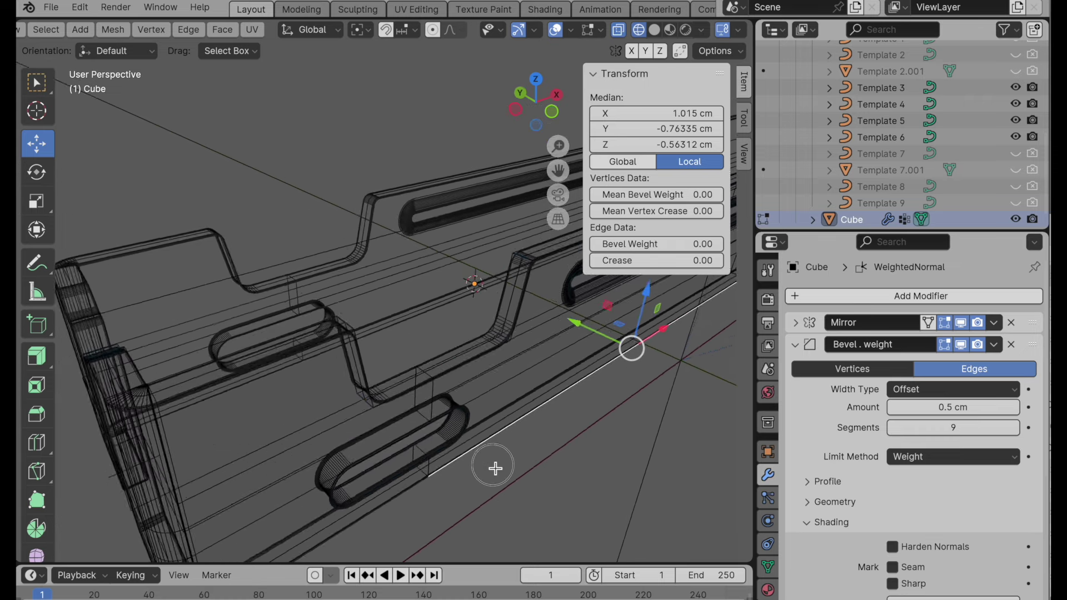